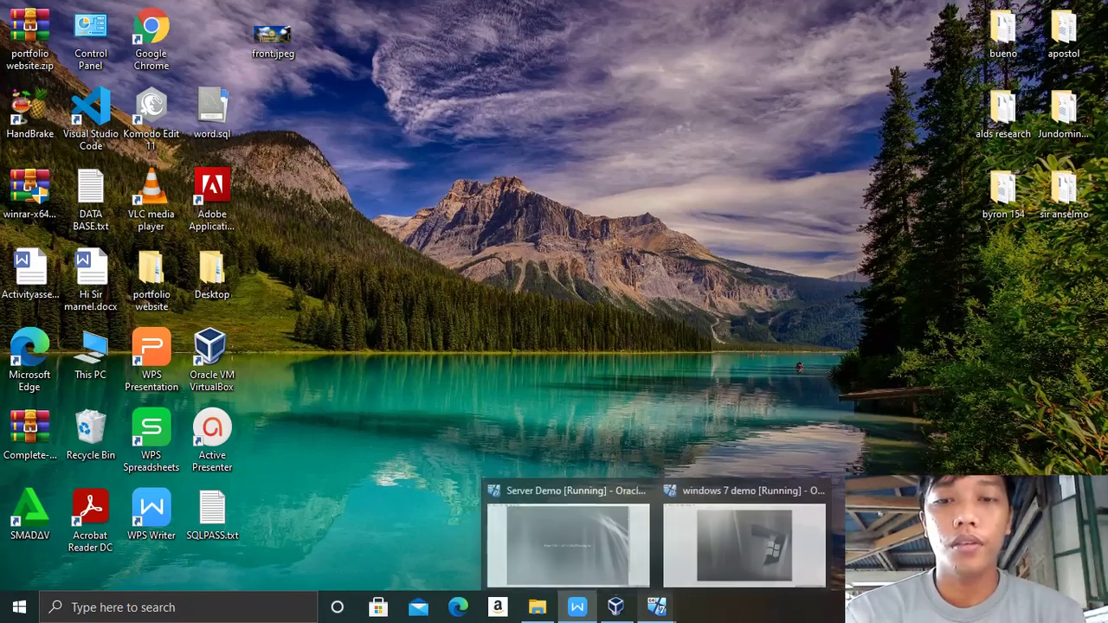
Step: Review the Final Project CMPT 154 PDF in WPS Writer, then switch to the Server Demo VM
click(569, 530)
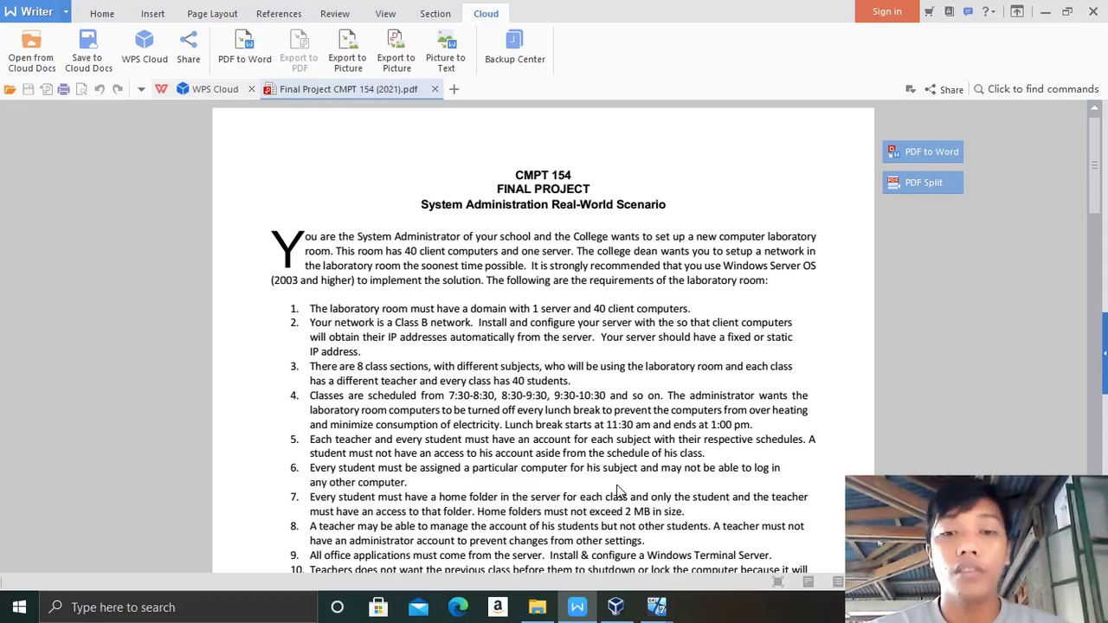
mouse_move(650, 611)
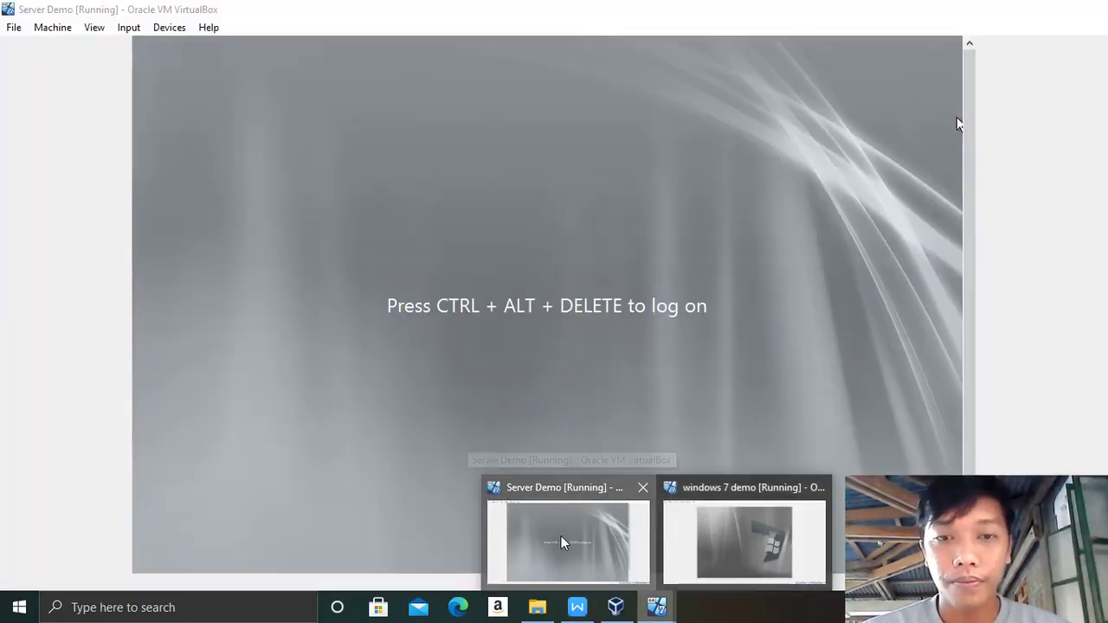
click(561, 539)
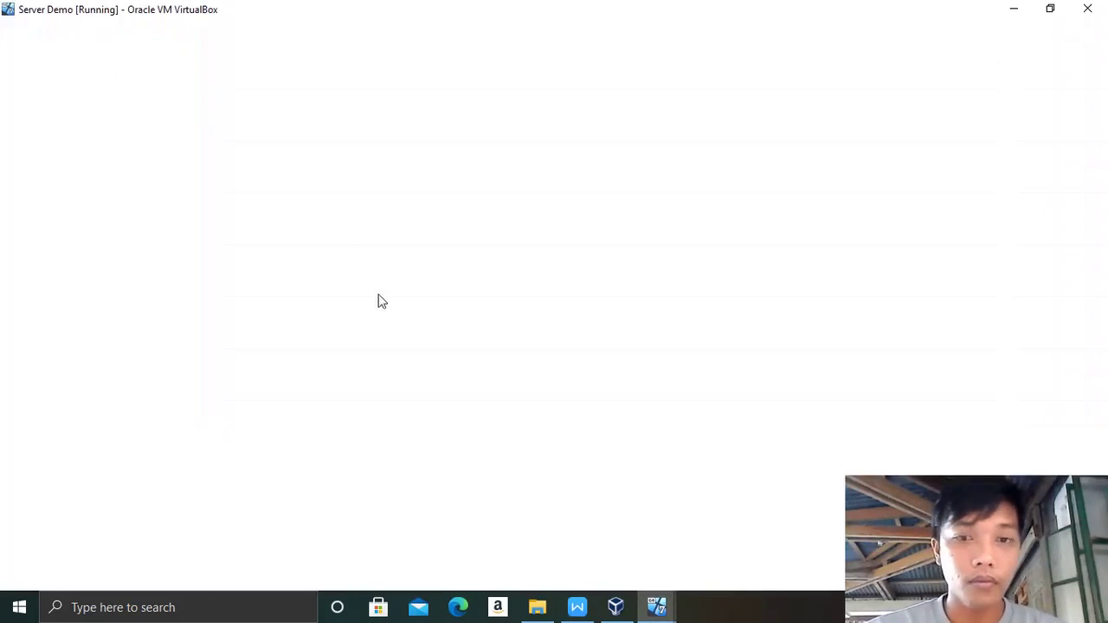
Step: Send Ctrl-Alt-Del to the Server Demo guest through Input > Keyboard
mouse_move(657, 607)
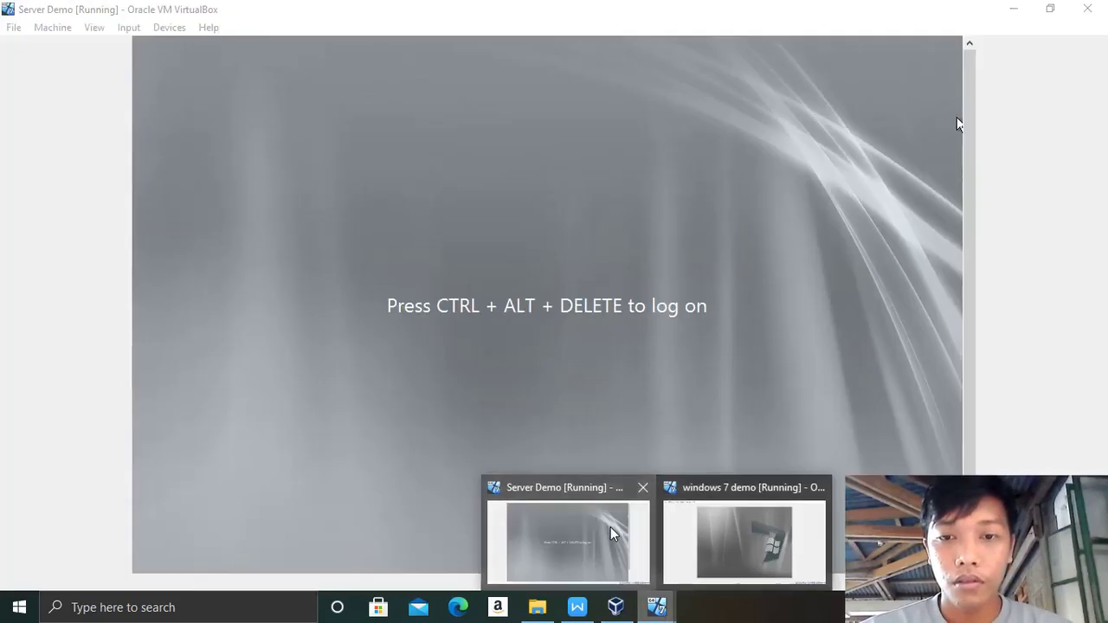
click(611, 532)
key(ctrl+alt+Delete)
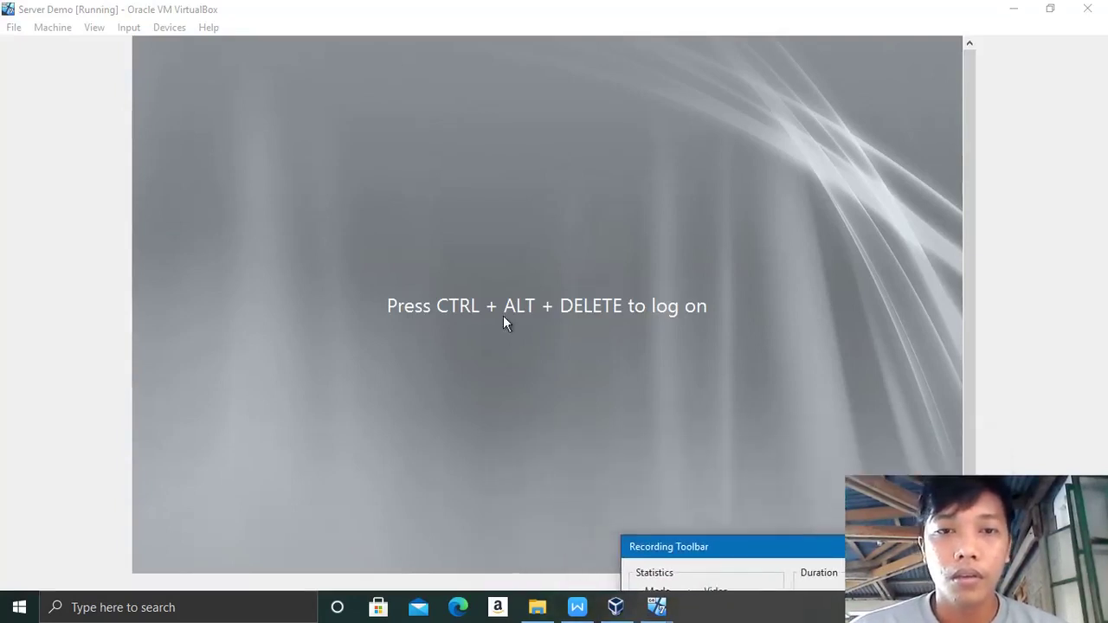
click(133, 36)
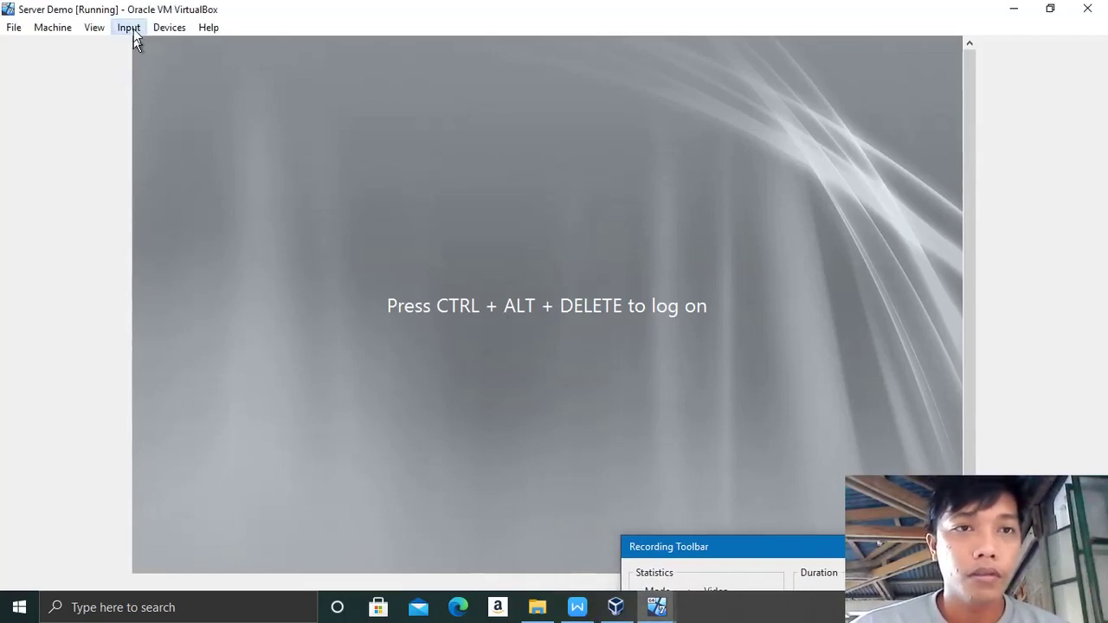
click(130, 29)
mouse_move(162, 47)
click(358, 74)
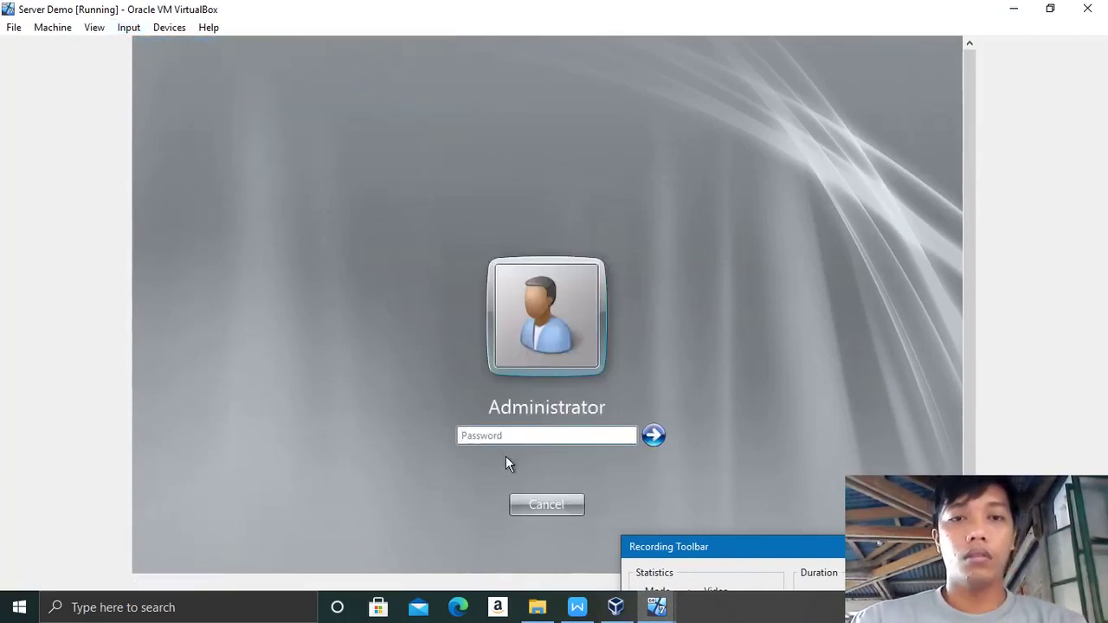
Step: Enter the Administrator password to sign in, then hide Initial Configuration Tasks
text(P)
key(BackSpace)
key(BackSpace)
key(Caps_Lock)
text(P)
key(Caps_Lock)
text(@ssw0r)
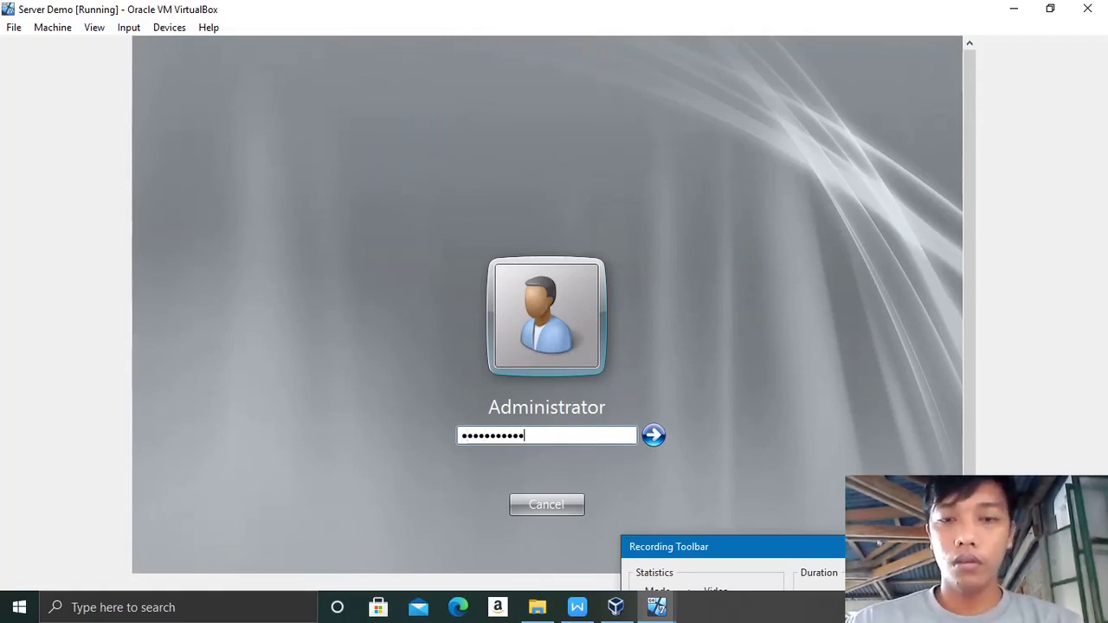
text(d123)
key(Return)
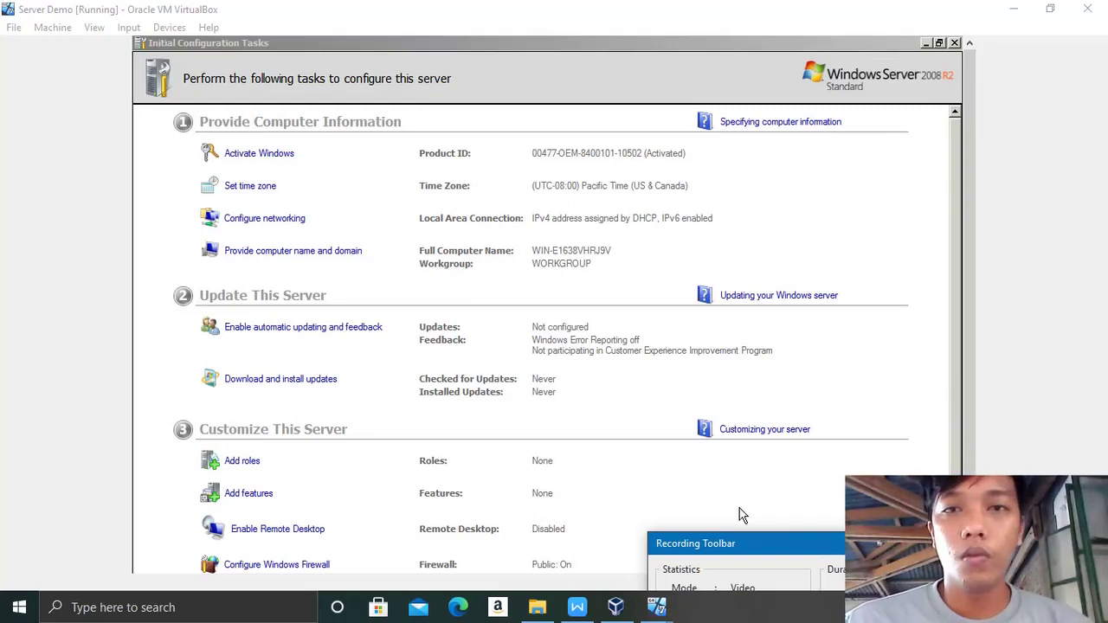
click(926, 43)
Step: From Configure networking, open Local Area Connection properties and its TCP/IPv4 settings
drag(969, 200, 982, 340)
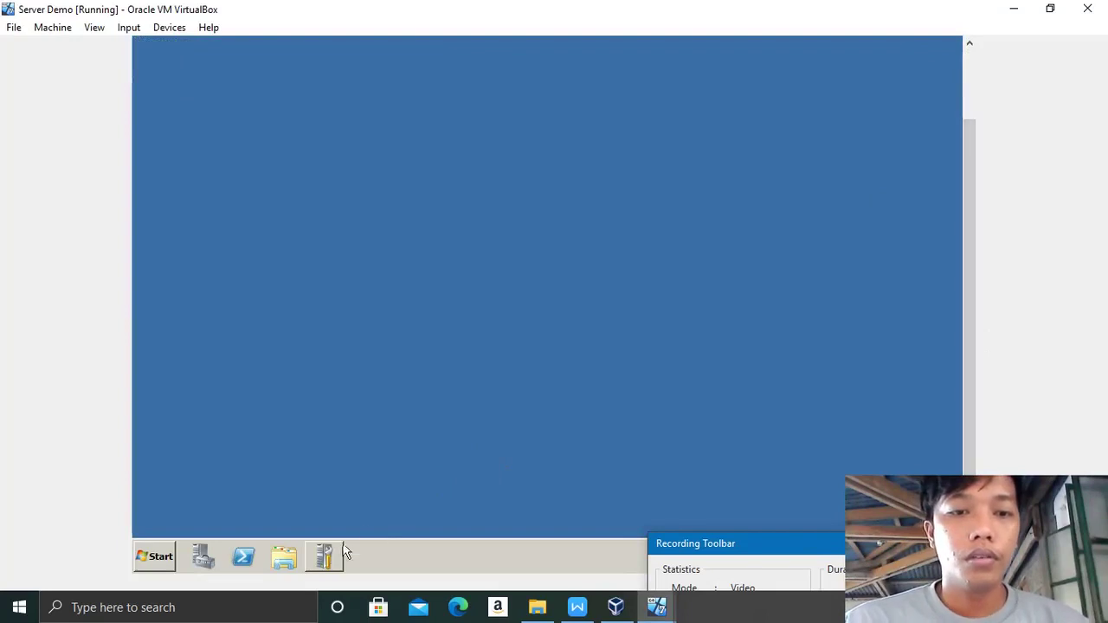
click(323, 556)
drag(971, 230, 982, 154)
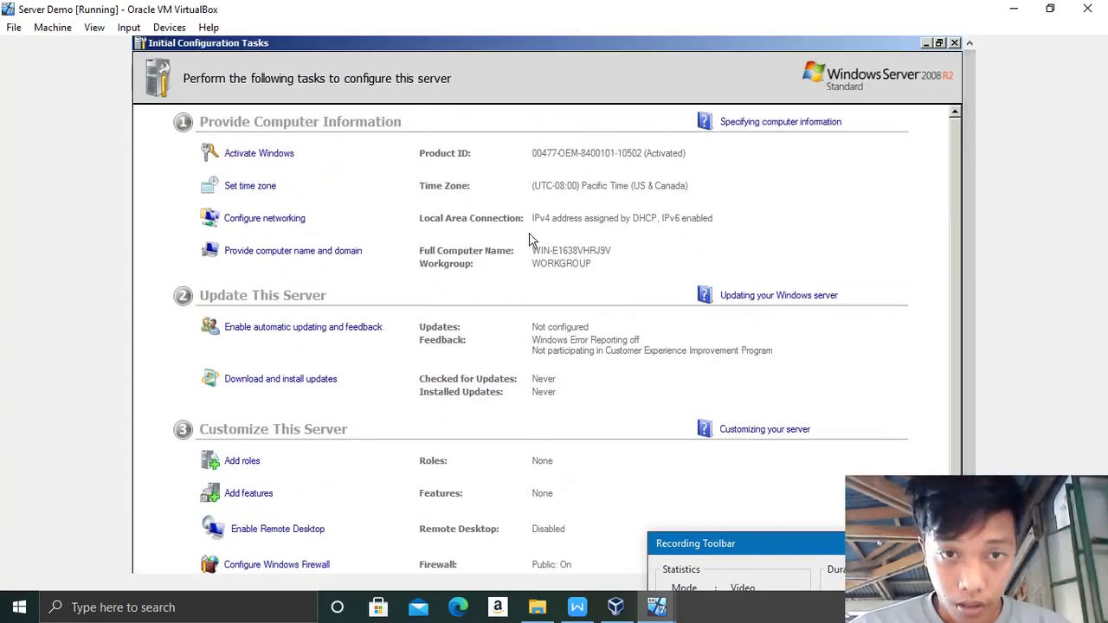
click(268, 222)
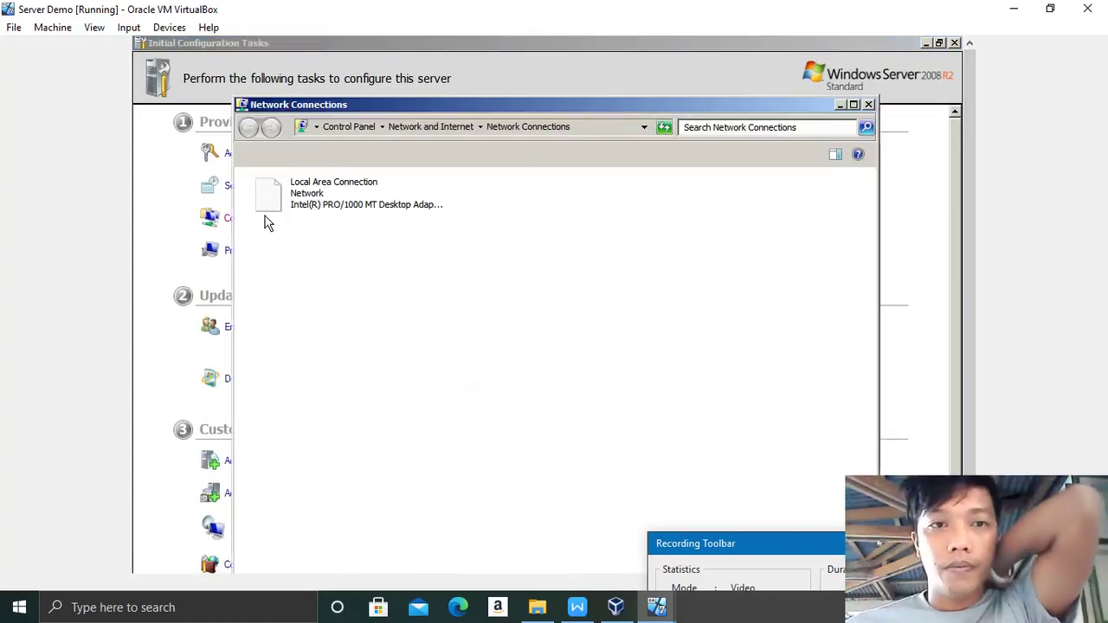
click(330, 205)
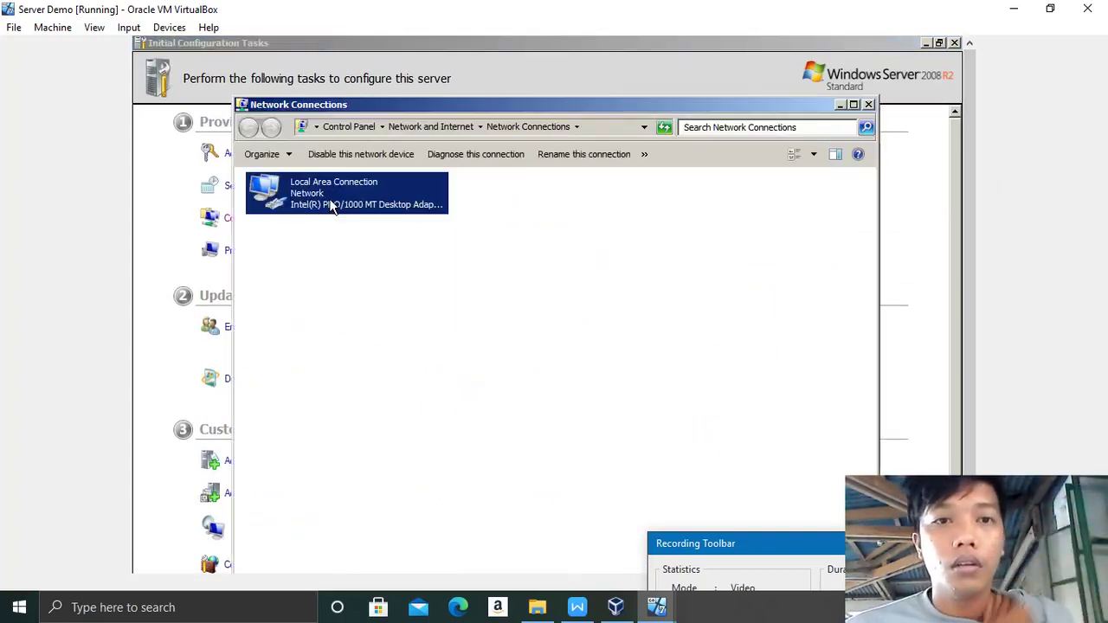
right_click(330, 205)
click(381, 330)
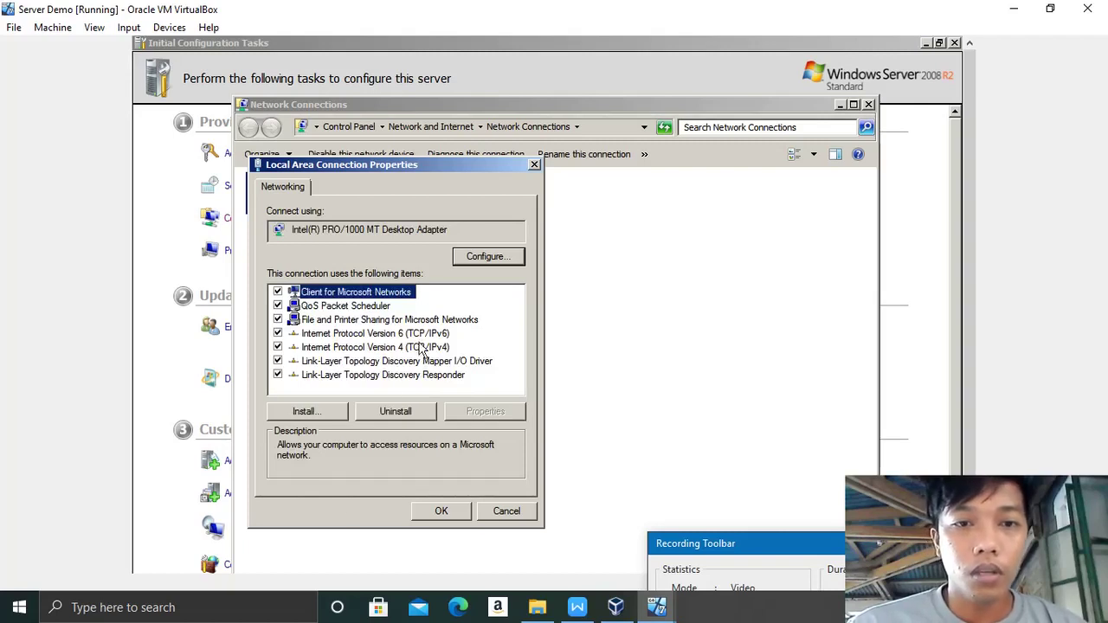
double_click(308, 347)
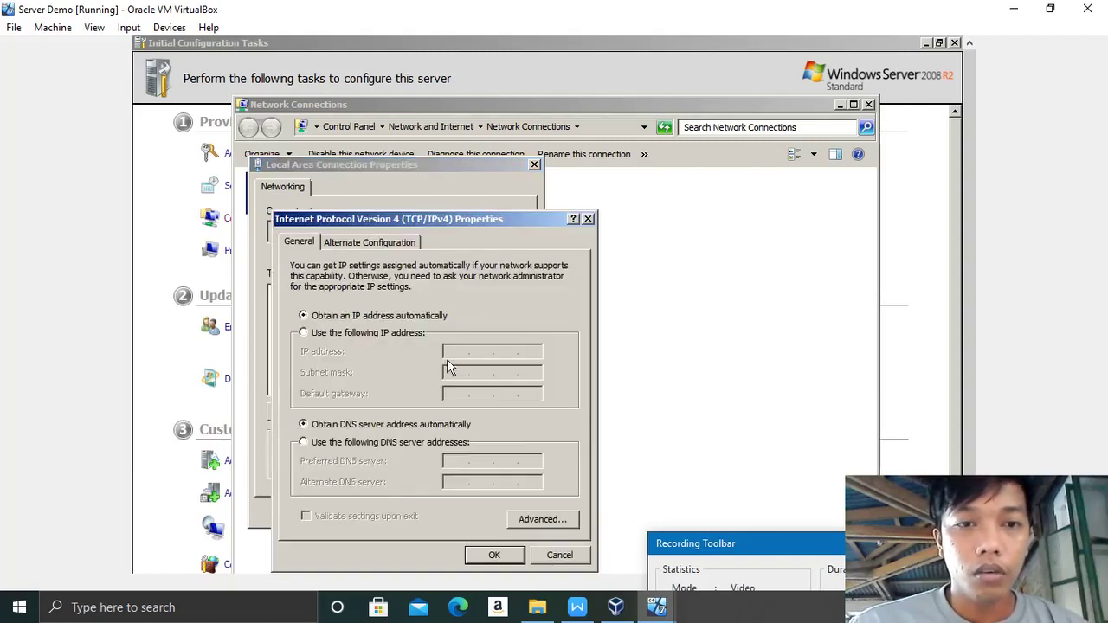
Step: Switch to a static IP address of 128.0.0.2 with subnet mask 255.255.0.0
click(303, 333)
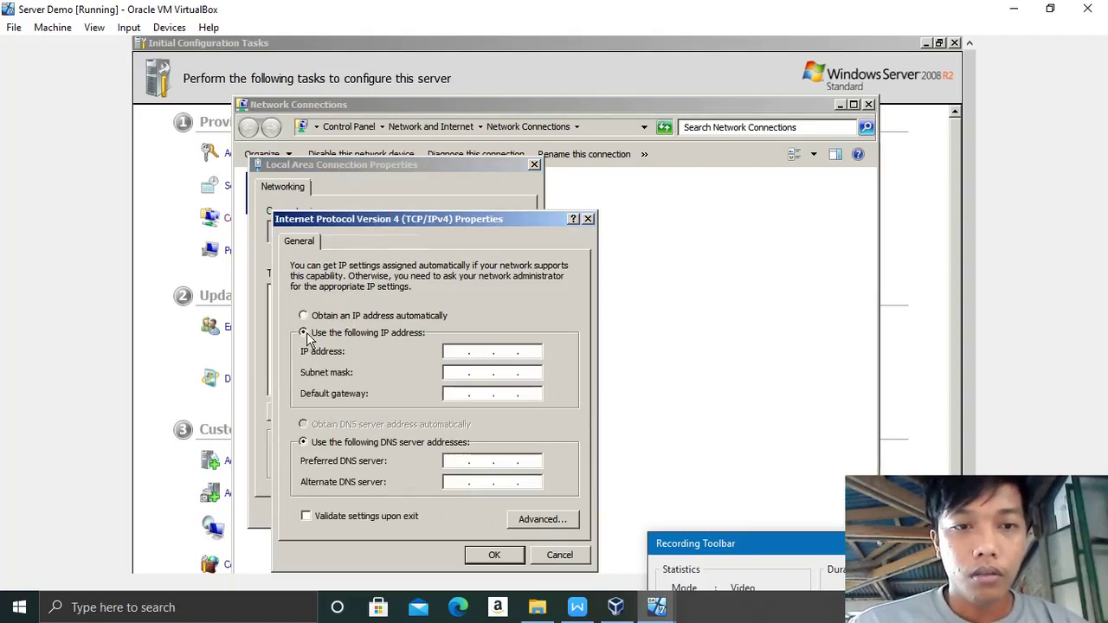
click(466, 351)
mouse_move(815, 530)
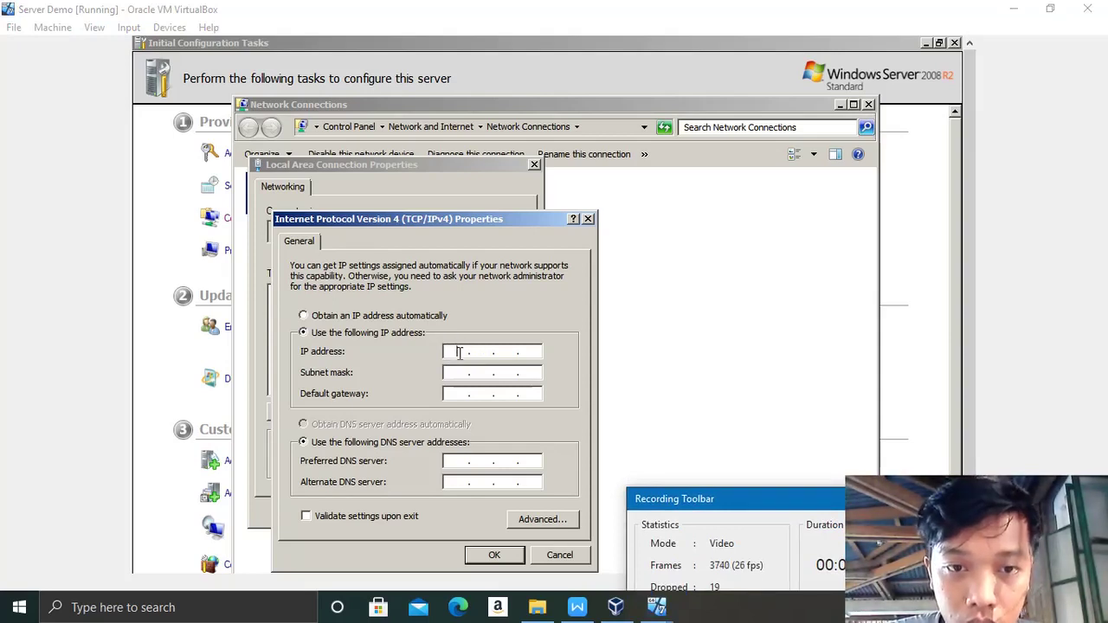
text(12)
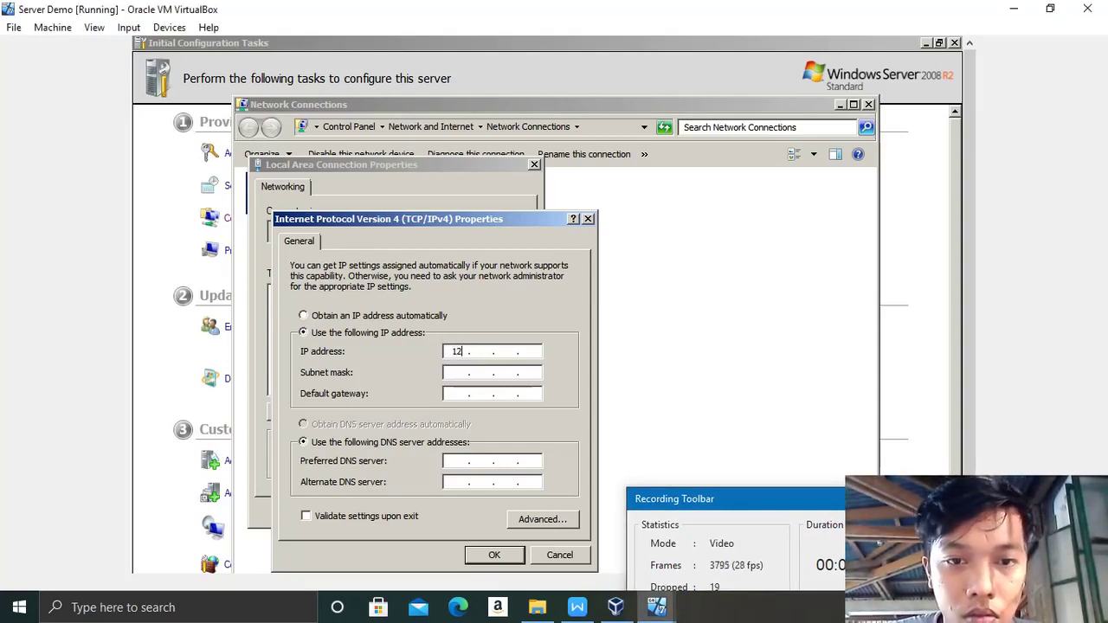
text(8 . )
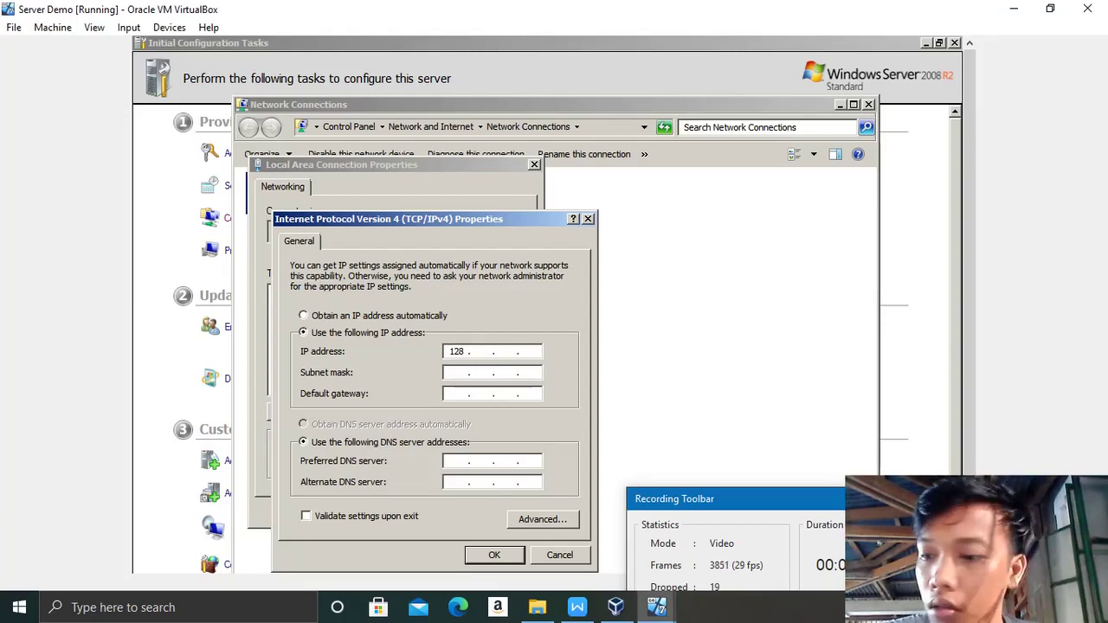
text(0)
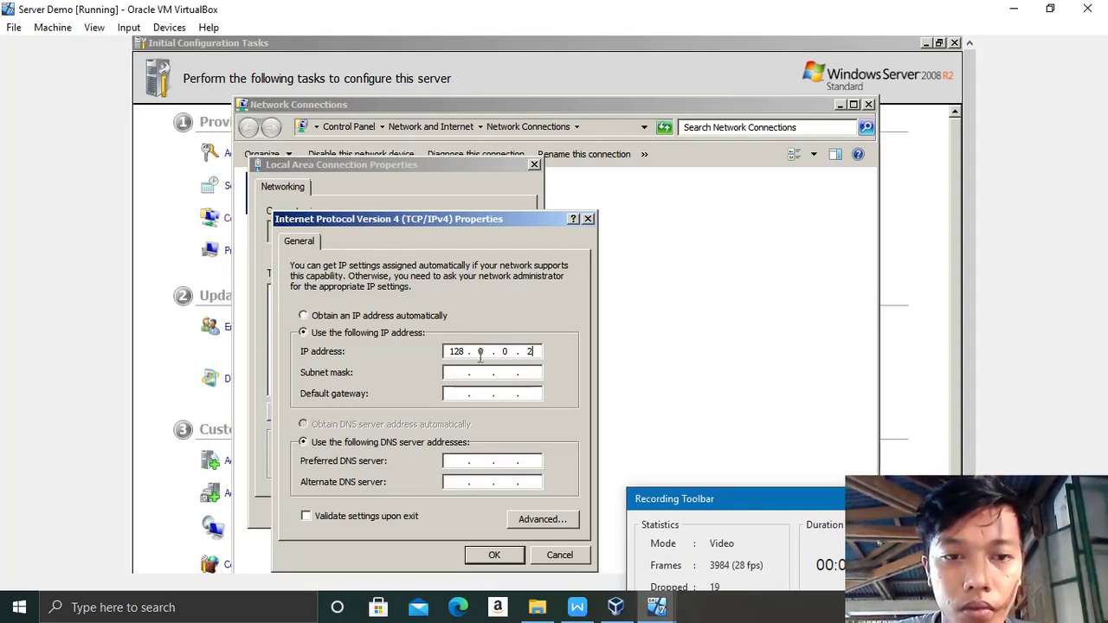
click(453, 378)
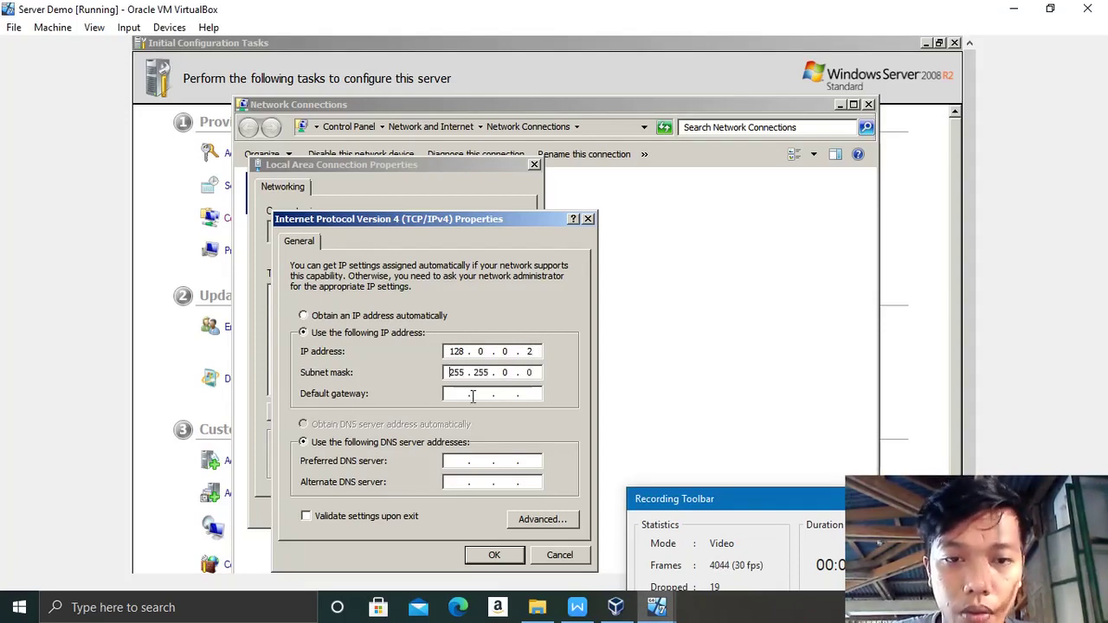
Step: Add gateway 128.0.0.1 and DNS 127.0.0.1, apply, and close the network windows
click(456, 393)
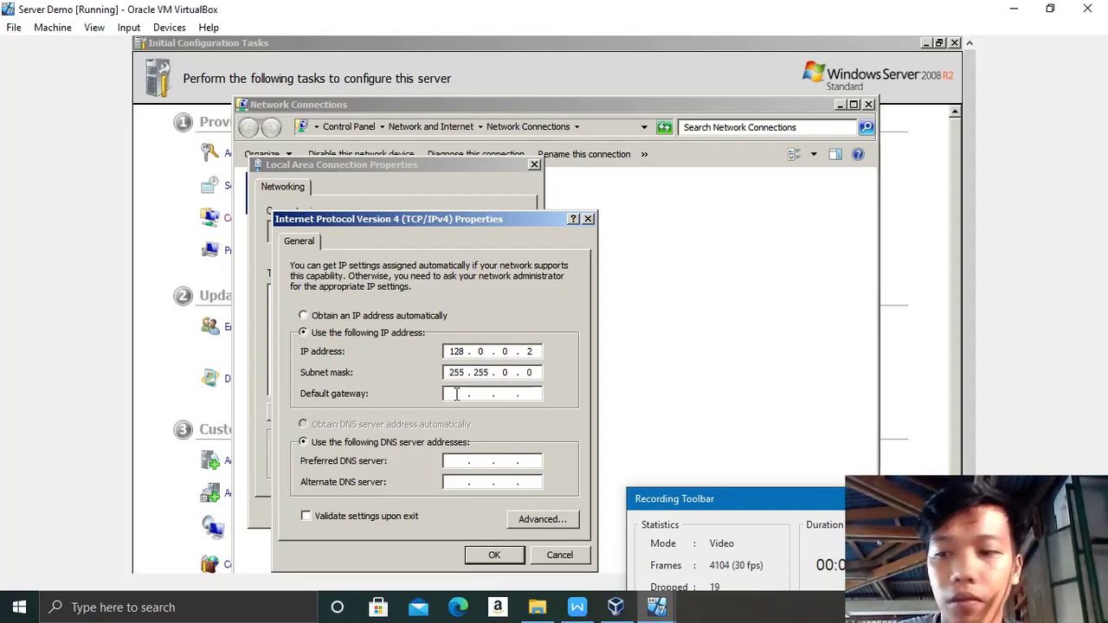
text(128.)
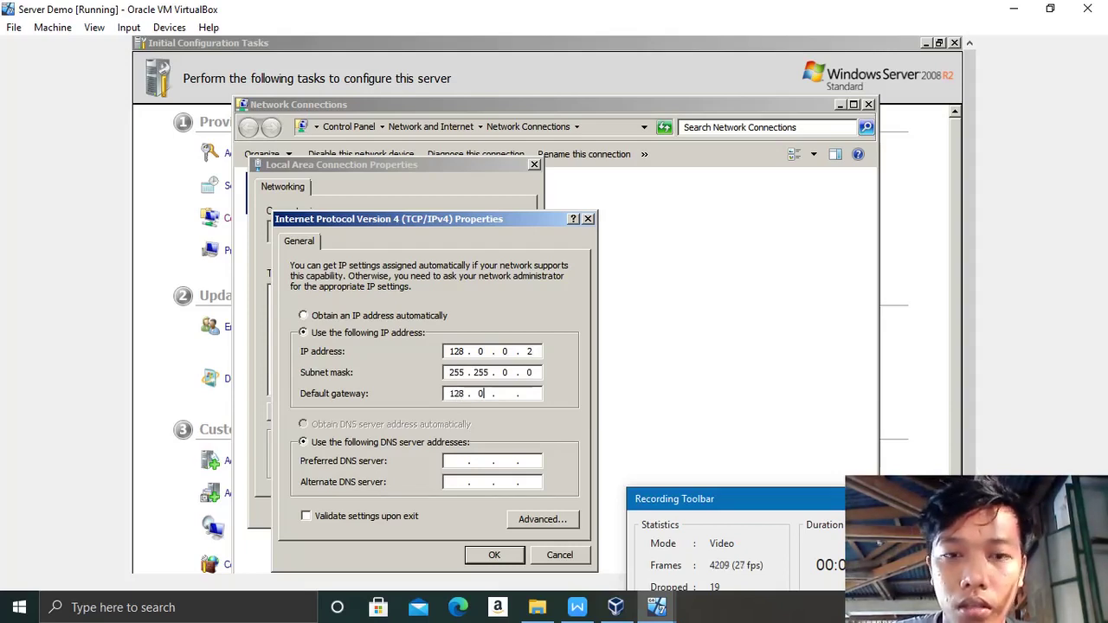
text(0.0.1)
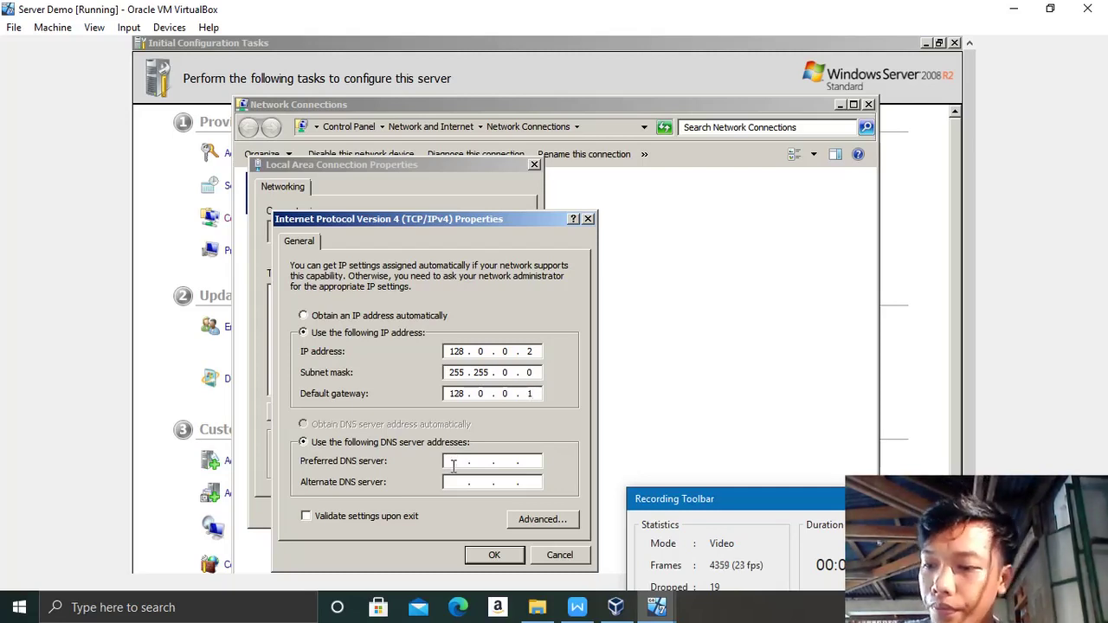
text(127.0.0.1)
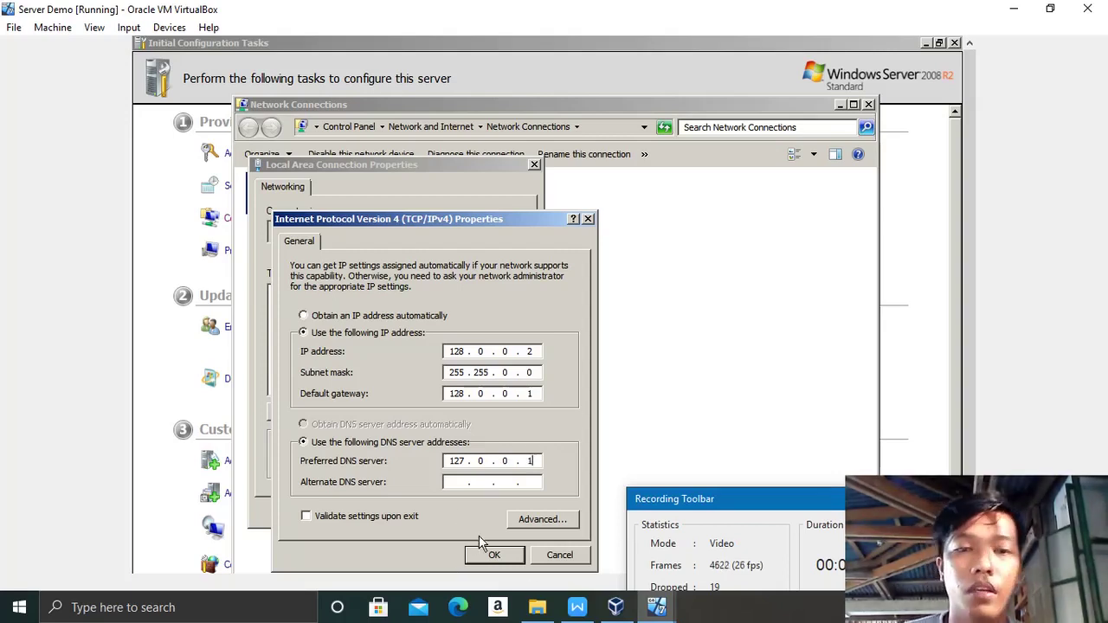
click(499, 555)
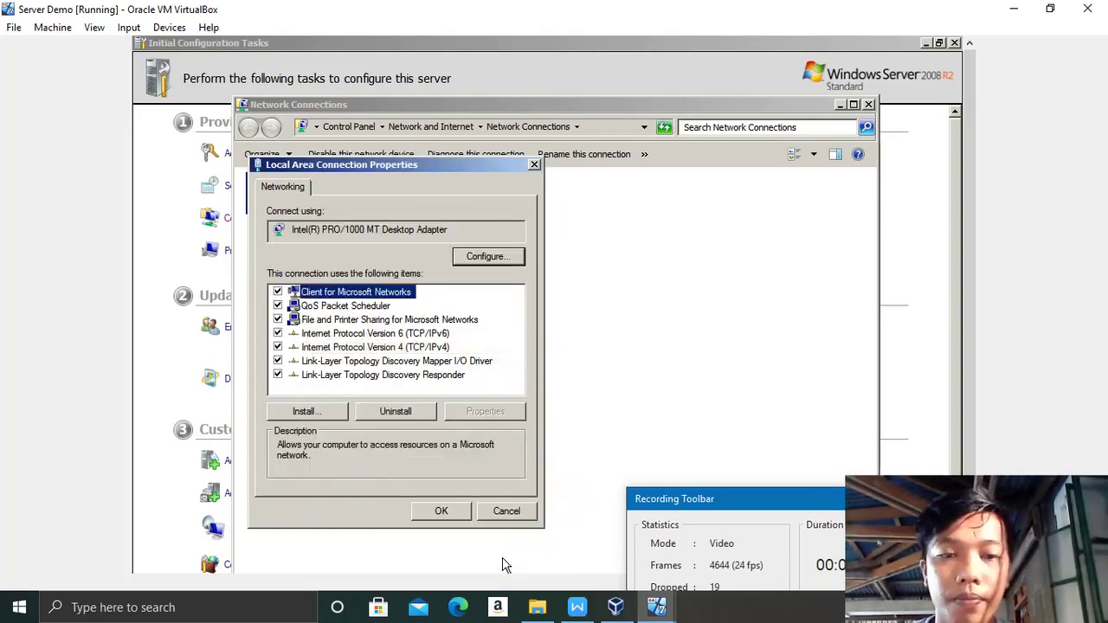
click(440, 511)
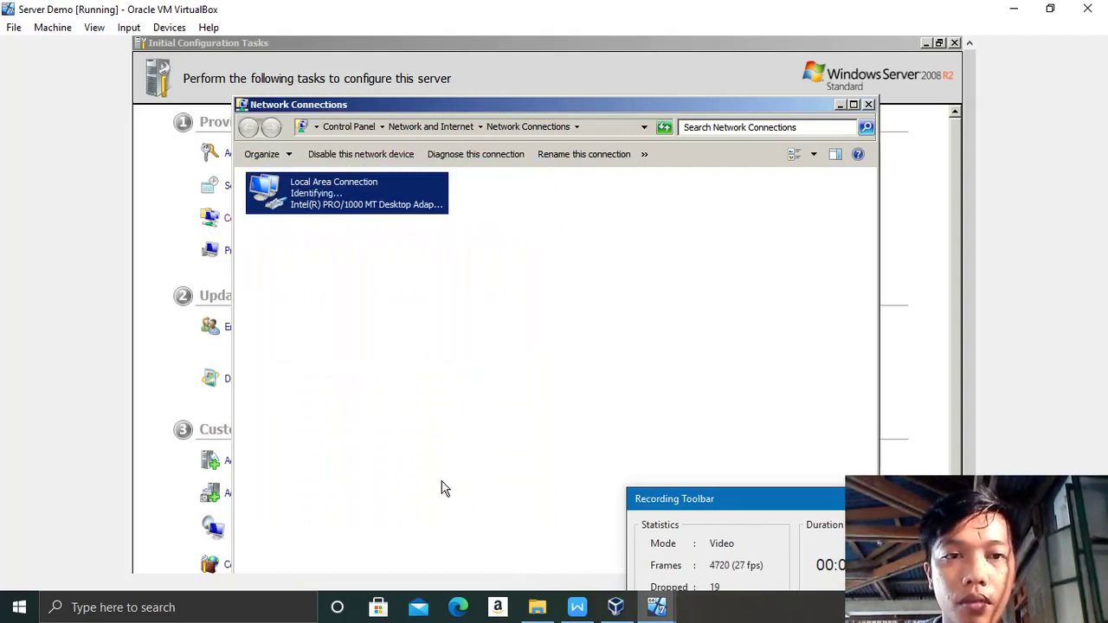
click(869, 105)
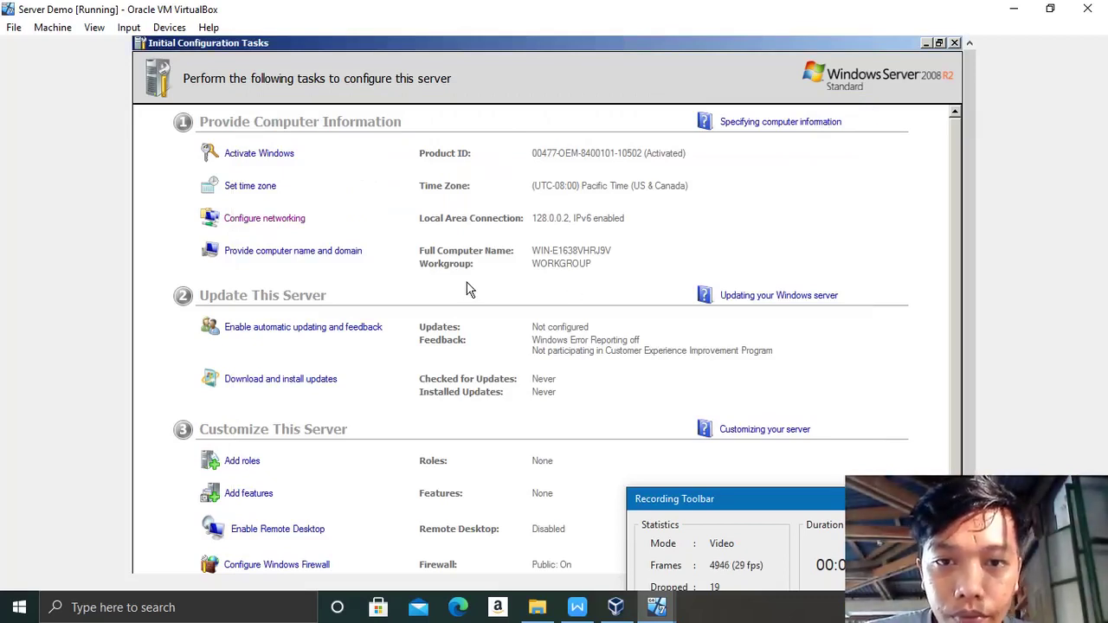
Step: Change the computer name to SERVER-1 in System Properties and accept the restart notice
click(291, 253)
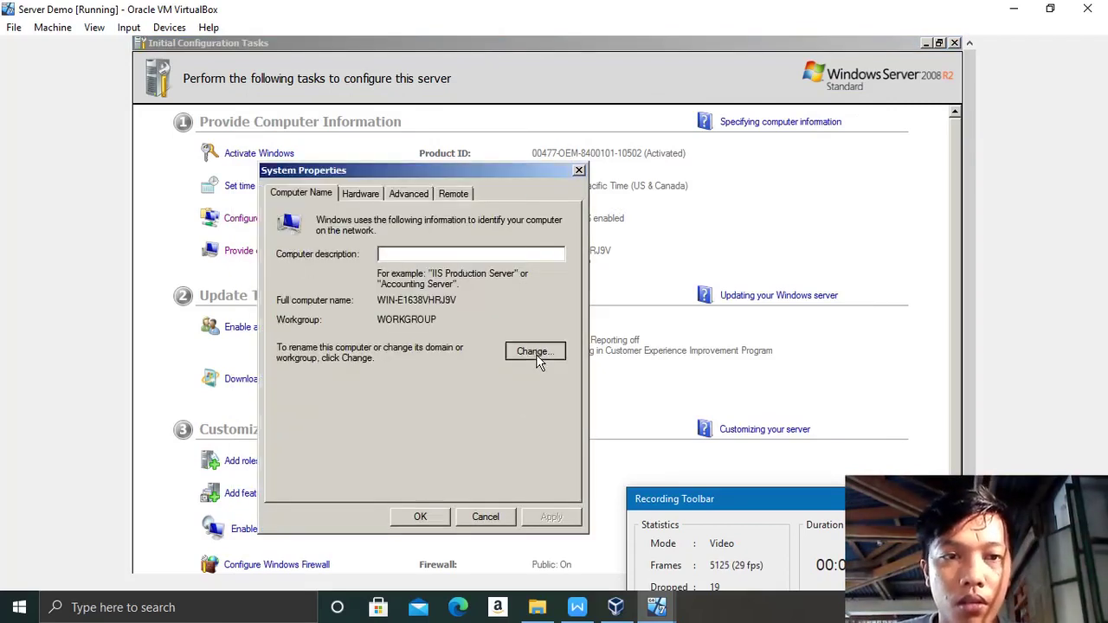
click(534, 352)
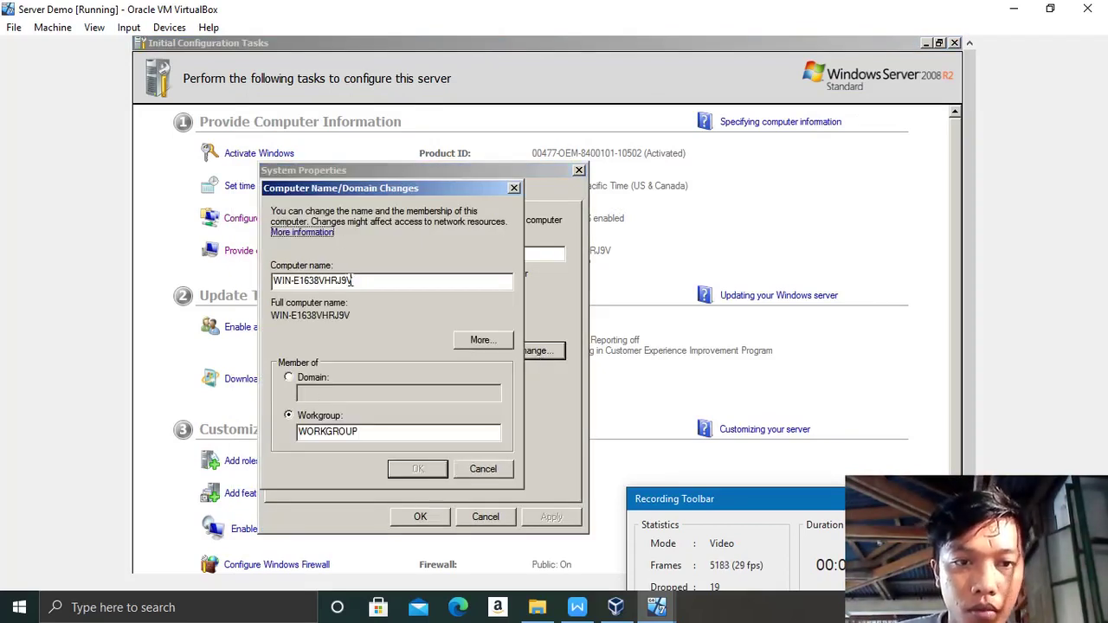
key(BackSpace)
key(BackSpace)
key(BackSpace)
key(BackSpace)
key(BackSpace)
key(BackSpace)
key(BackSpace)
key(BackSpace)
key(BackSpace)
key(BackSpace)
key(BackSpace)
key(BackSpace)
key(BackSpace)
key(BackSpace)
key(BackSpace)
key(Caps_Lock)
text(S)
key(Caps_Lock)
text(e)
key(BackSpace)
key(Caps_Lock)
text(ERV)
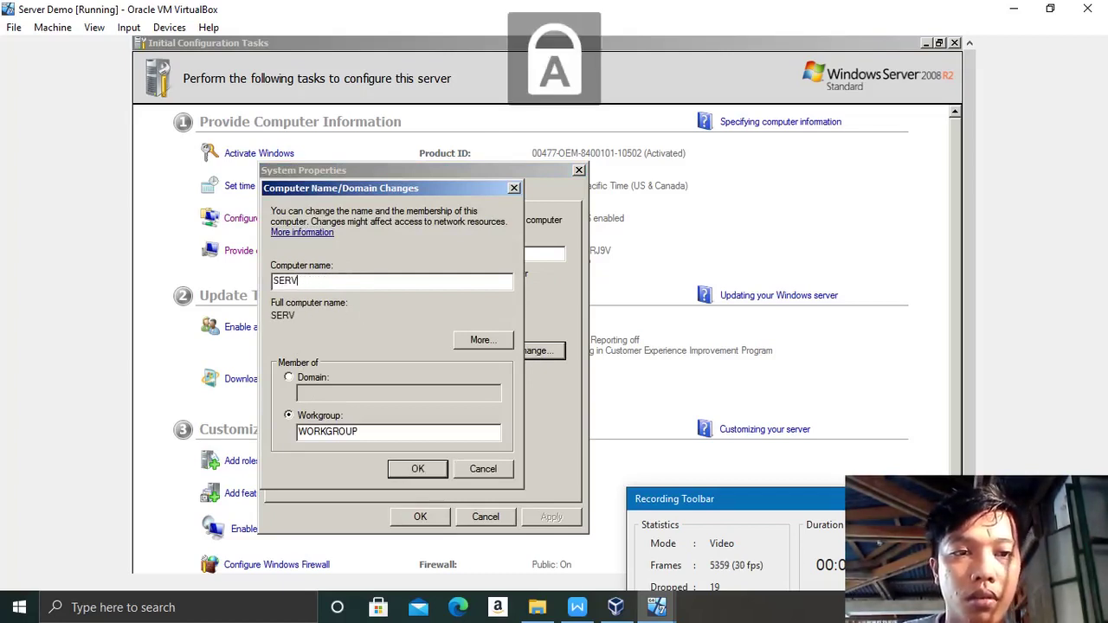
text(ER-1)
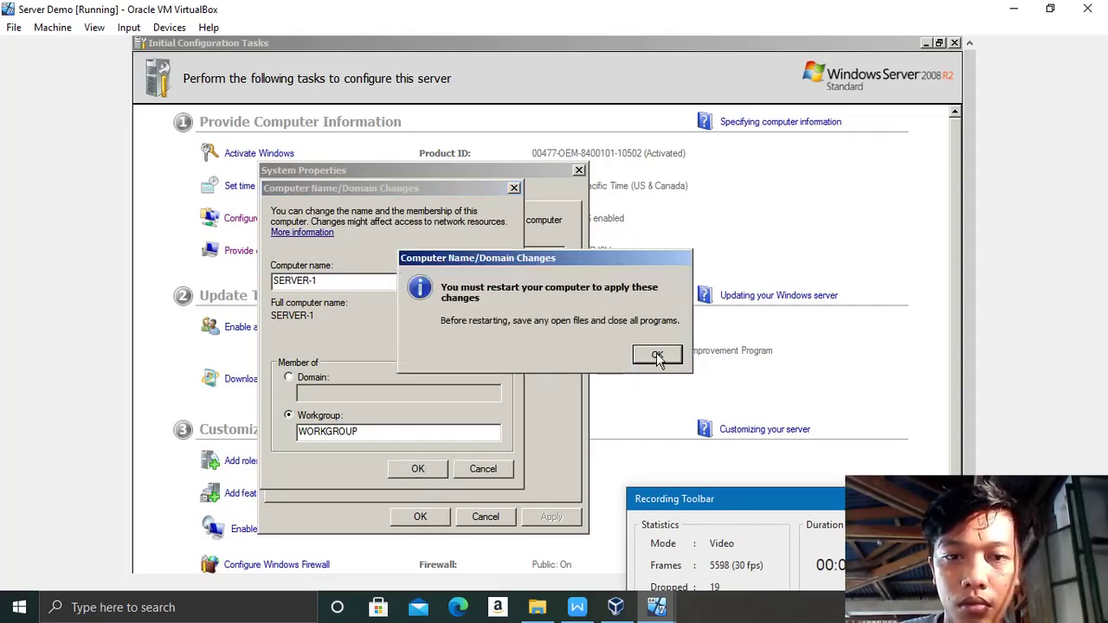
click(656, 355)
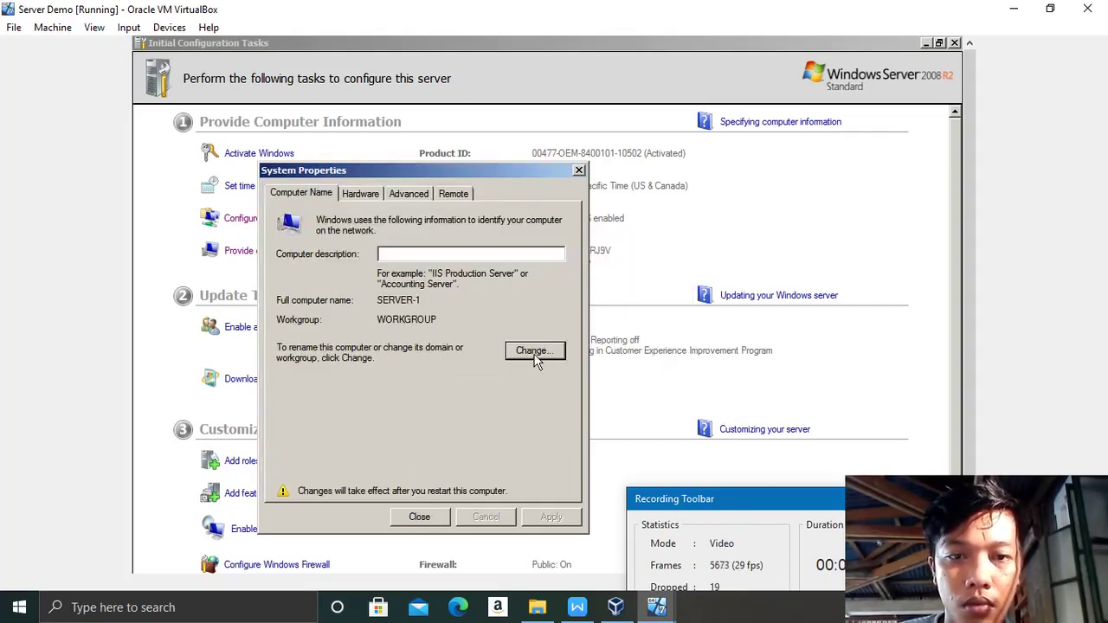
click(420, 517)
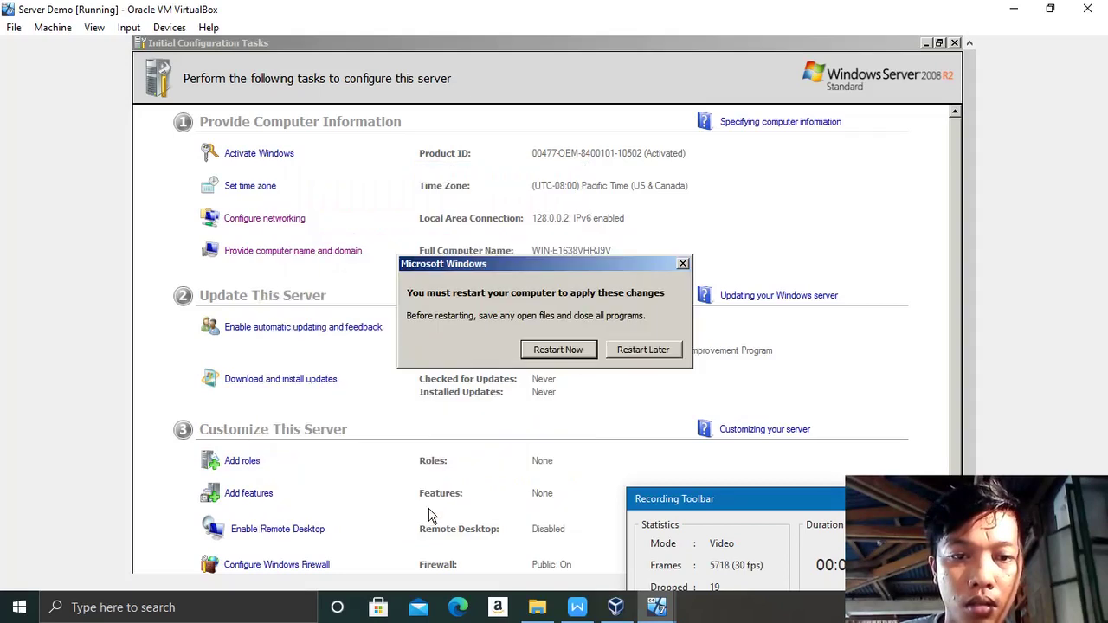
Step: Restart the server now and send Ctrl-Alt-Del once it is back at the logon screen
click(548, 351)
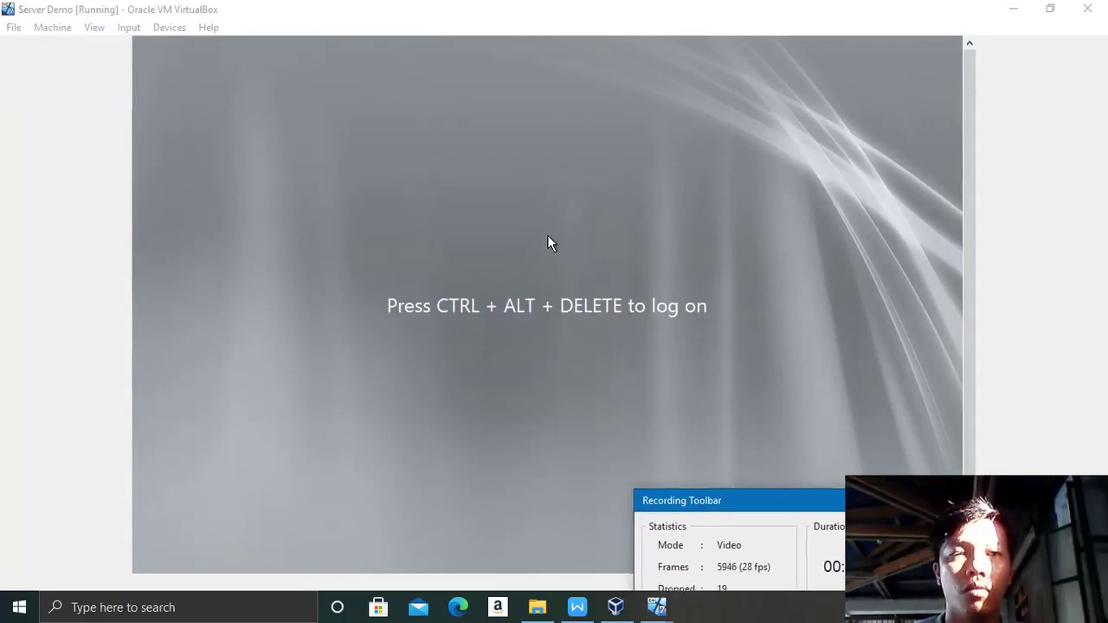
click(128, 26)
mouse_move(144, 46)
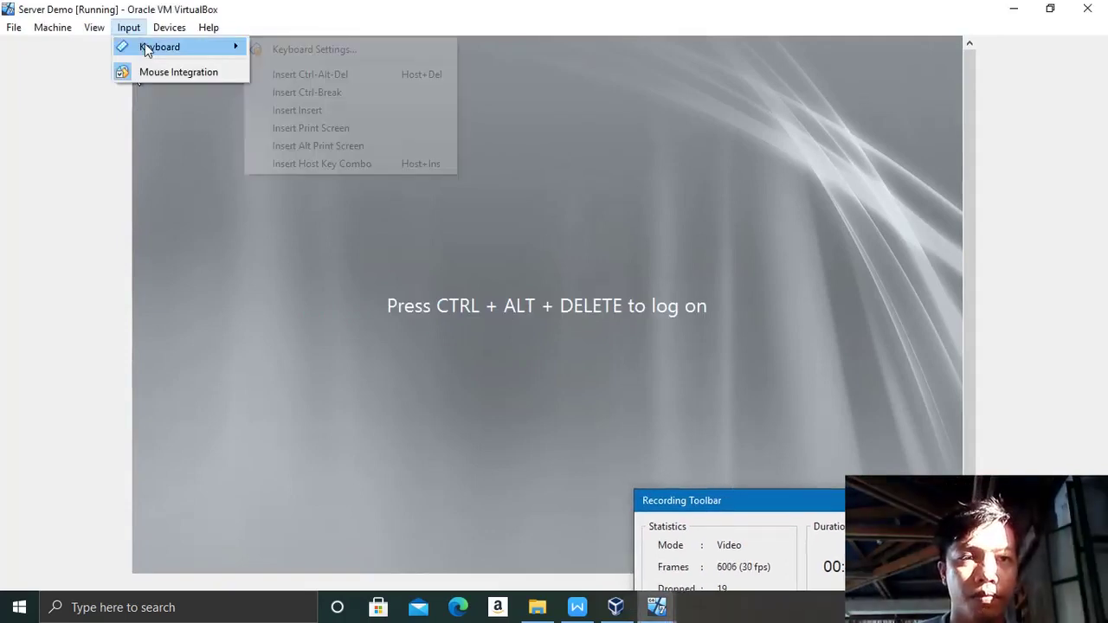
click(270, 75)
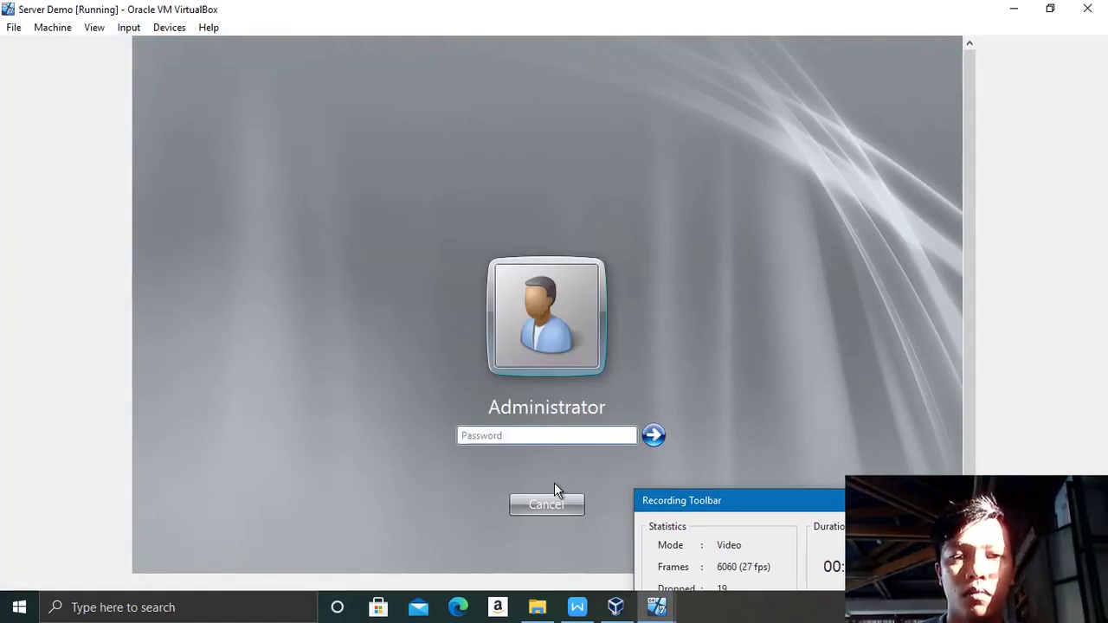
Step: Log back on as Administrator with the account password
key(Caps_Lock)
text(P)
key(Caps_Lock)
text(a$$)
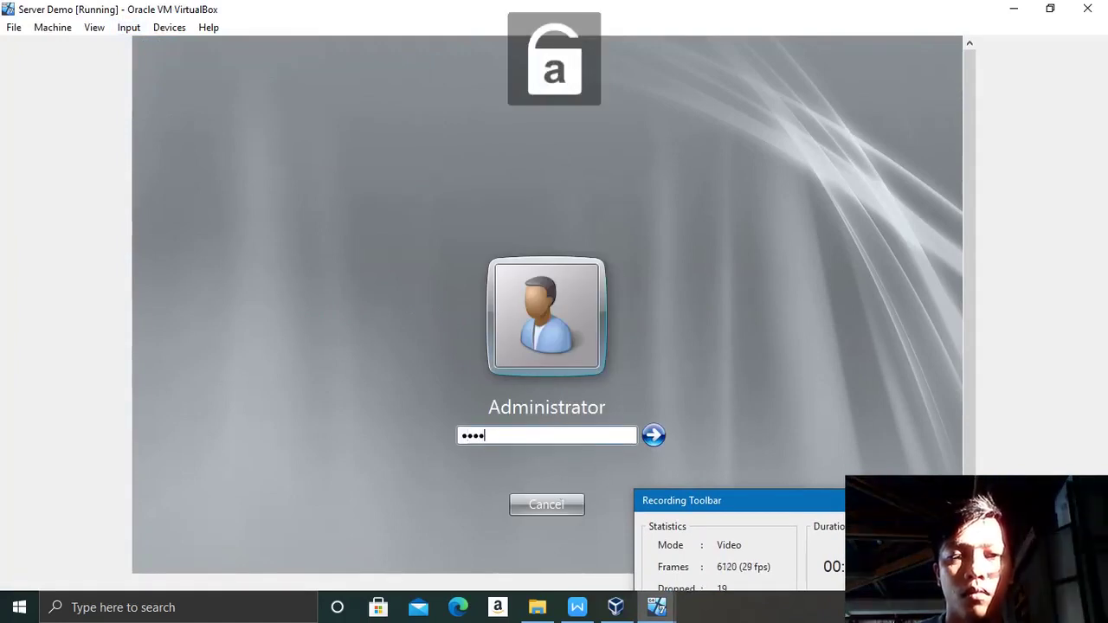
text(w0rd)
key(Return)
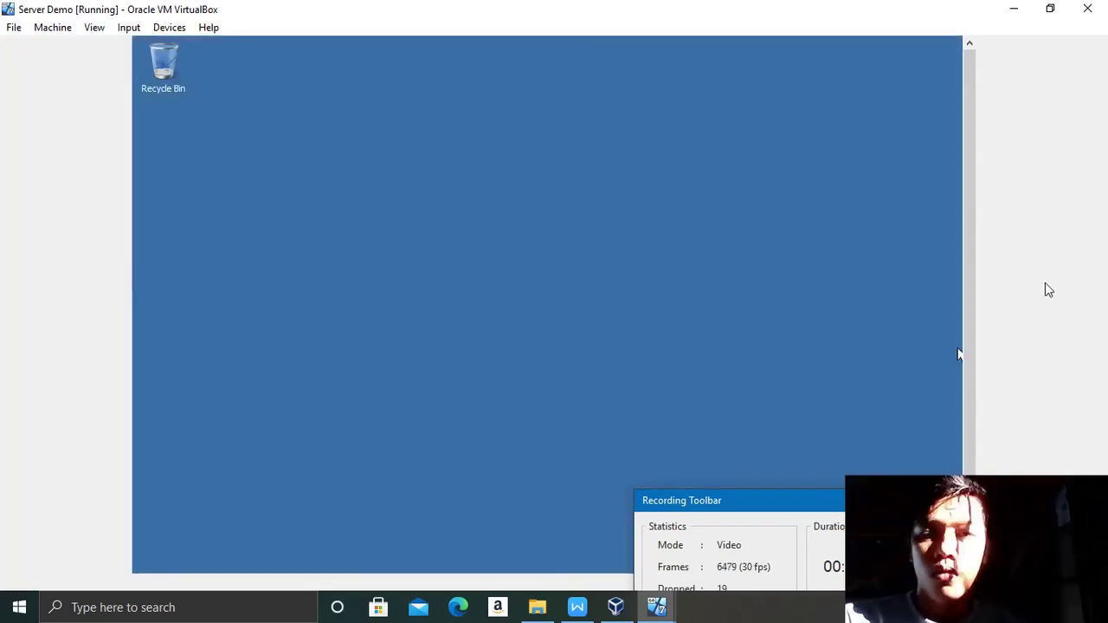
Step: Search the guest Start menu for oobe and launch it
scroll(967, 281, down, 3)
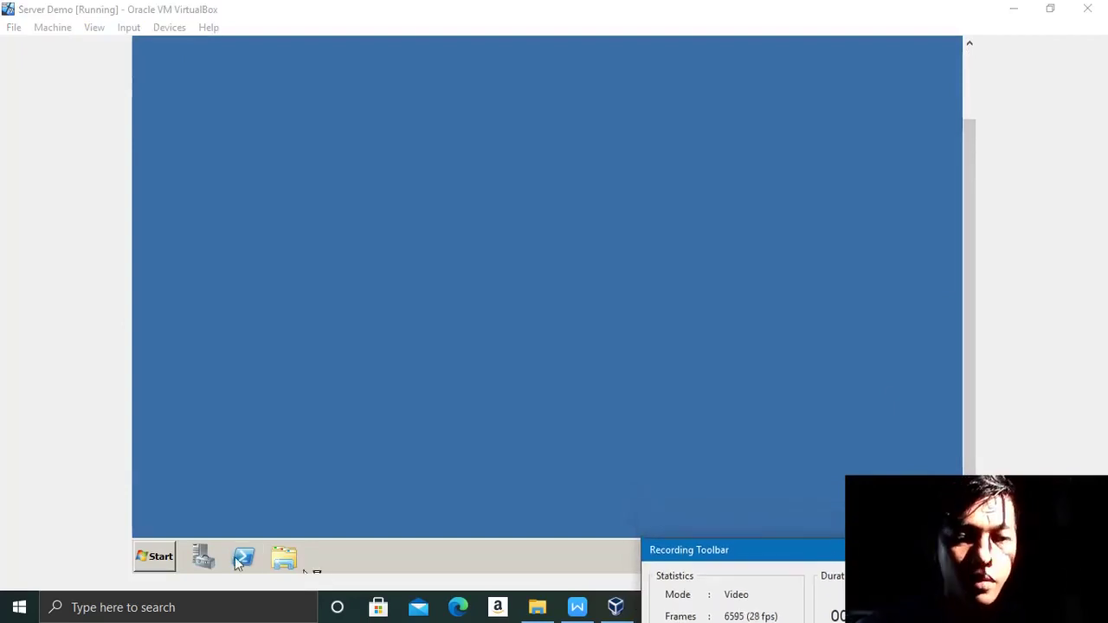
click(160, 556)
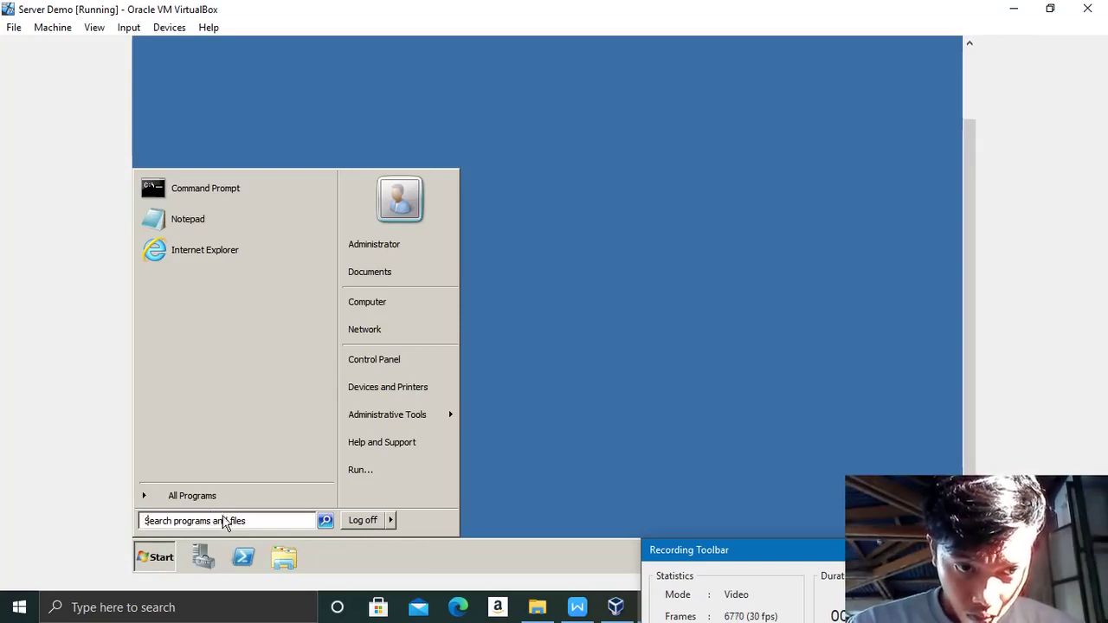
text(oobe)
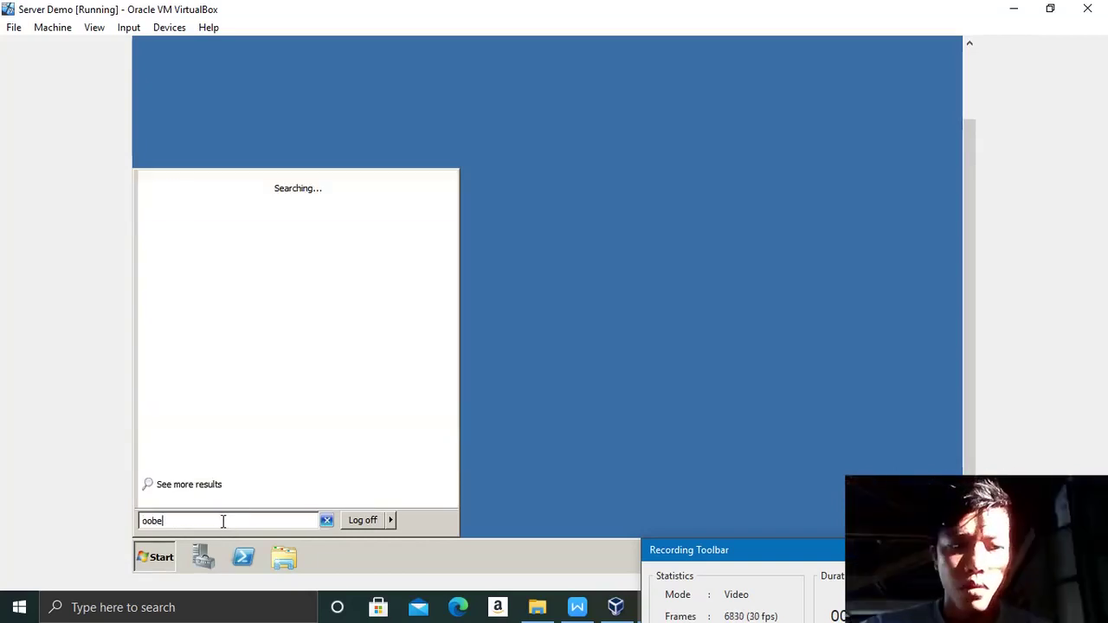
key(Return)
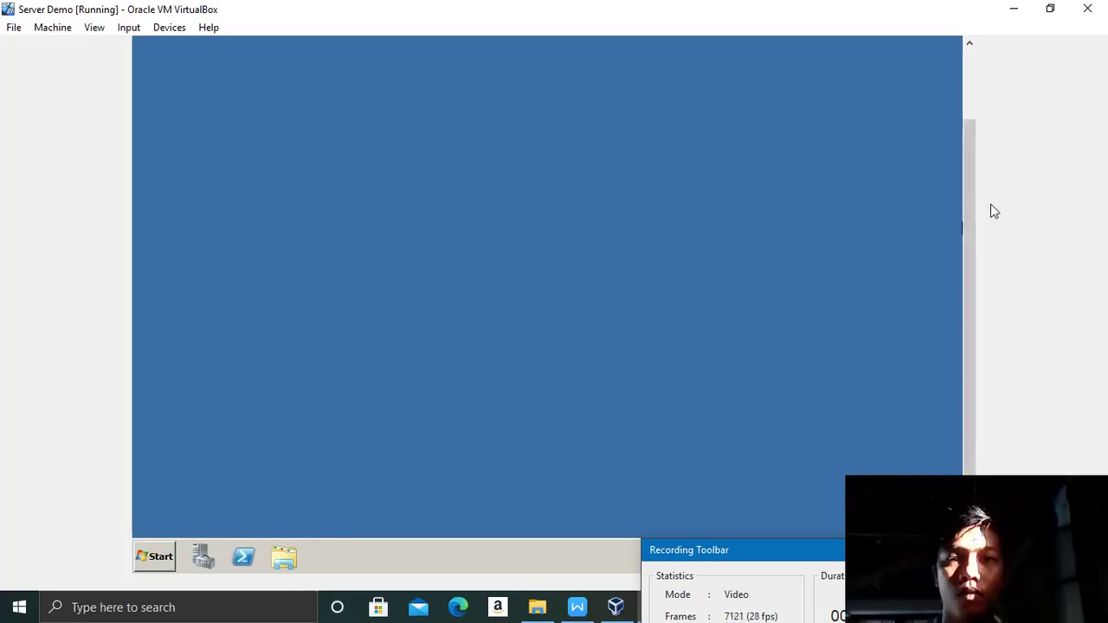
Step: Launch Server Manager from the guest taskbar and select the Roles node
drag(973, 219, 976, 277)
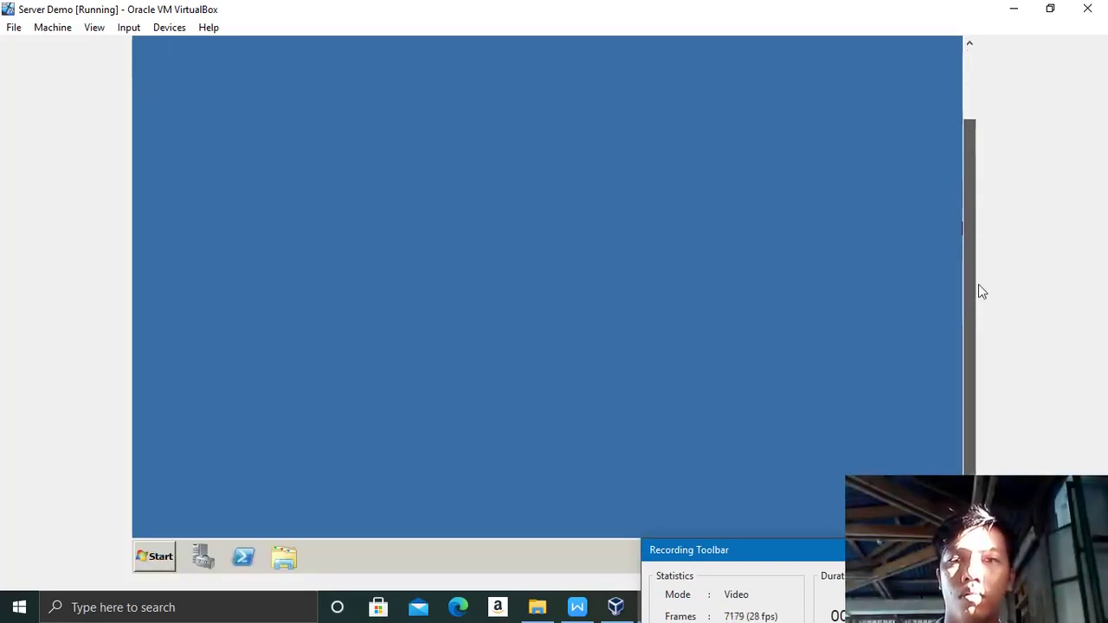
click(199, 561)
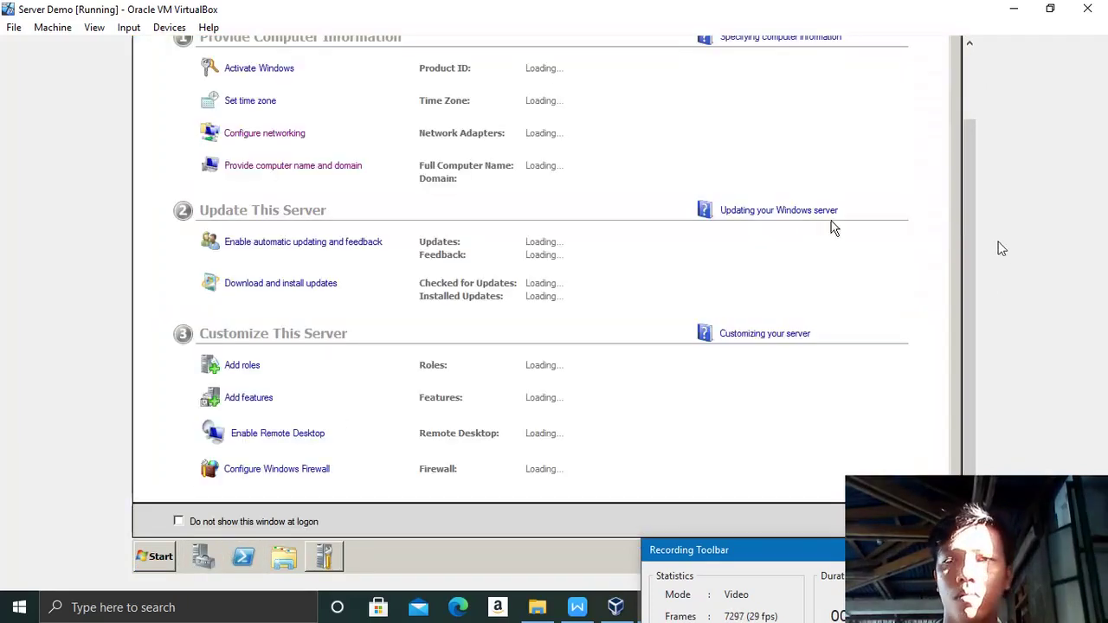
drag(967, 264, 967, 213)
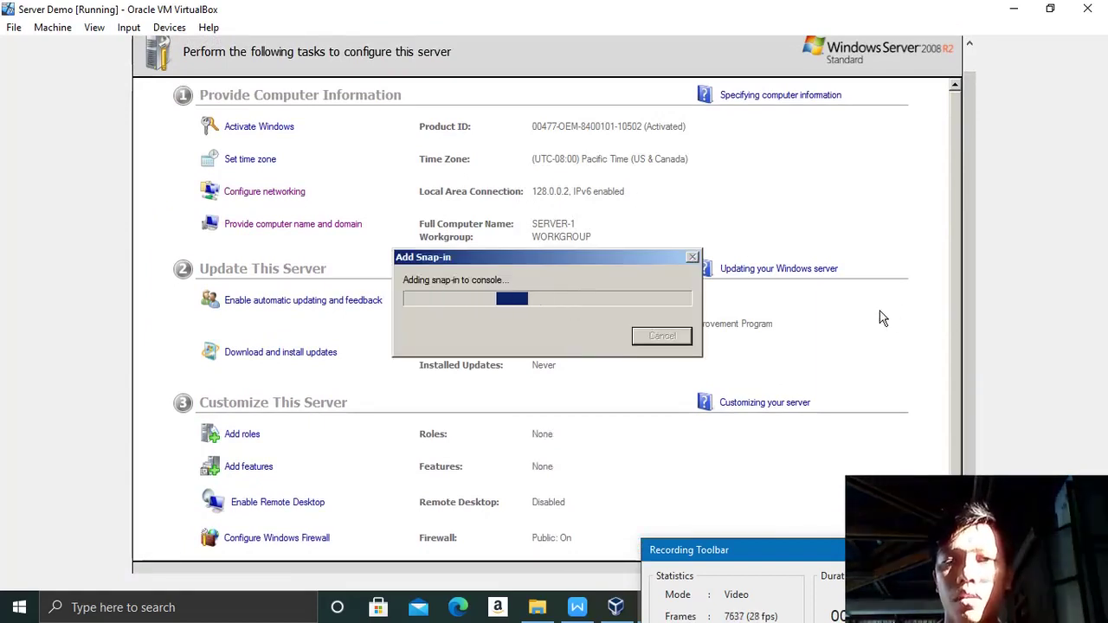
drag(967, 318, 971, 394)
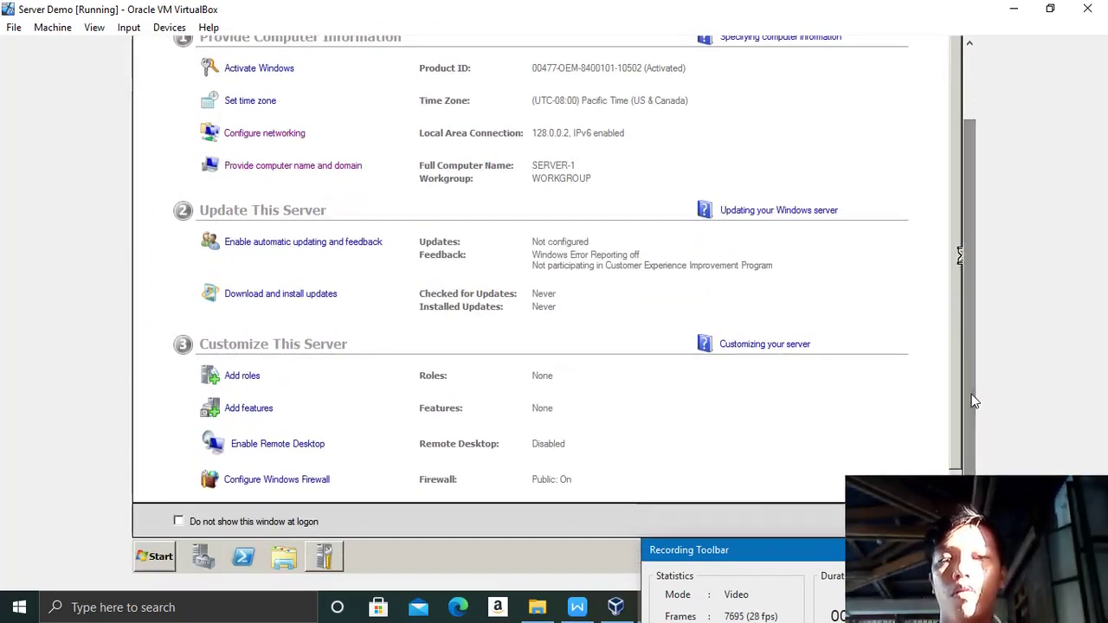
drag(977, 321, 967, 191)
click(178, 119)
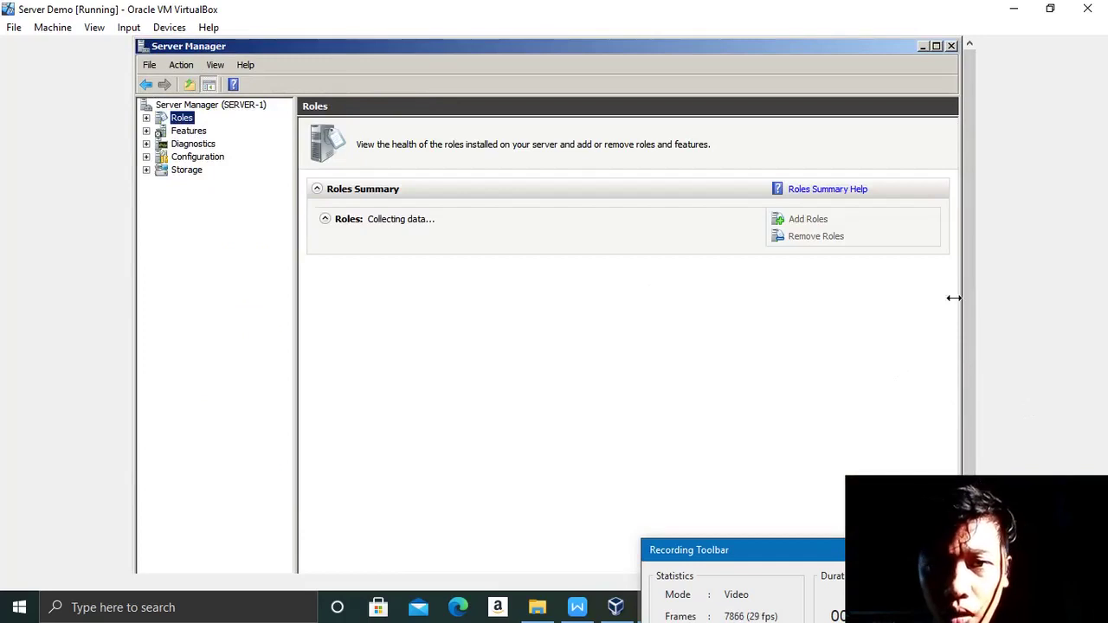
Step: In Add Roles, select Active Directory Domain Services and accept the required .NET Framework features
click(812, 222)
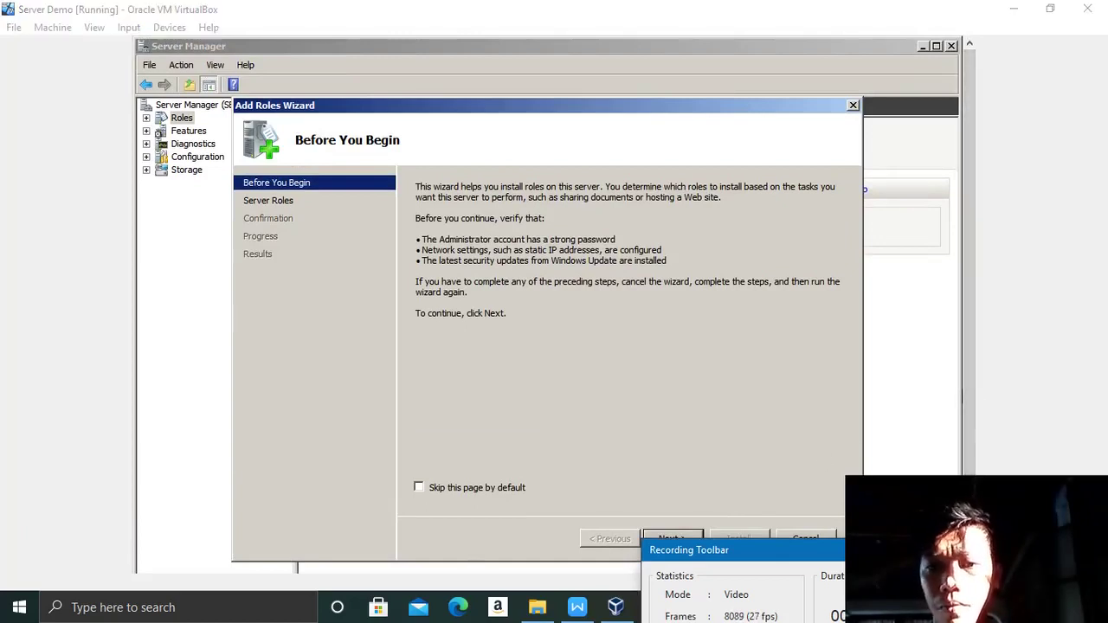
drag(935, 550, 937, 612)
click(691, 539)
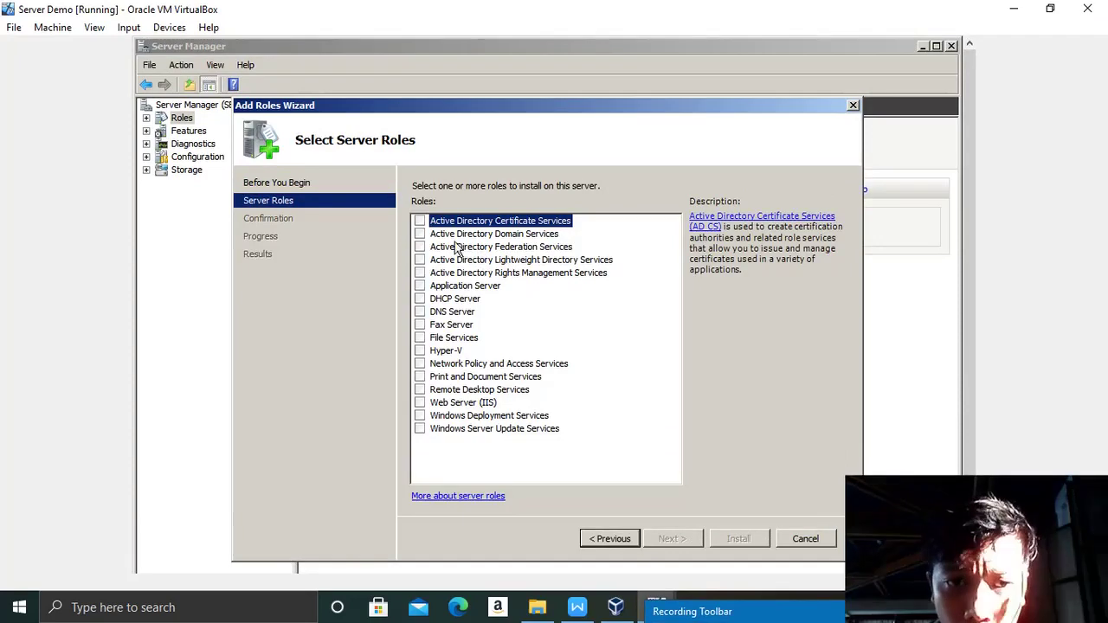
click(419, 235)
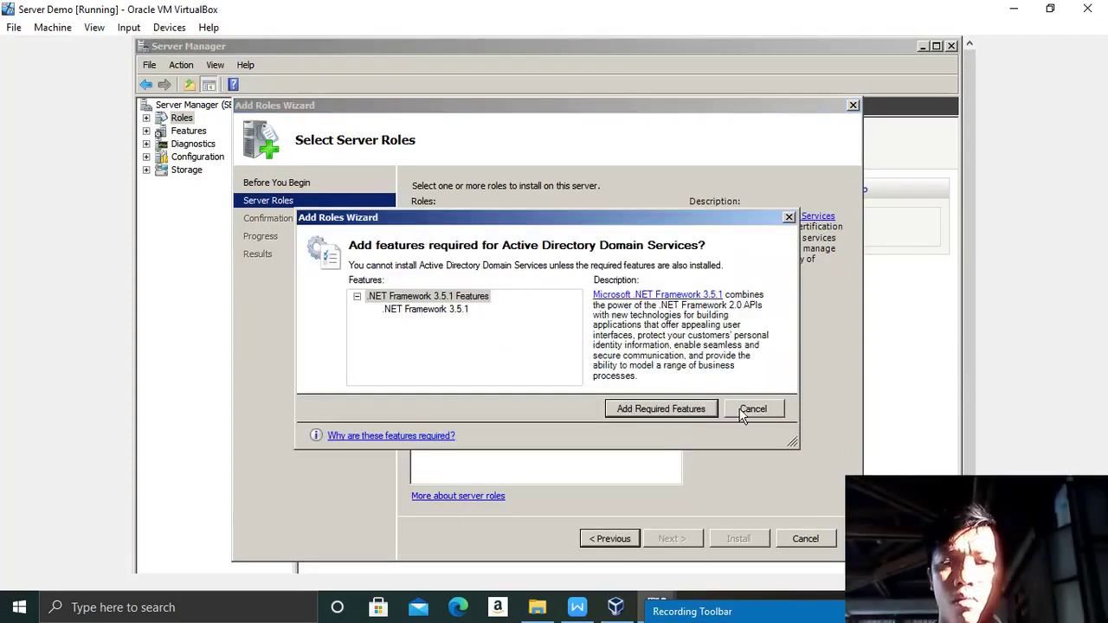
click(758, 410)
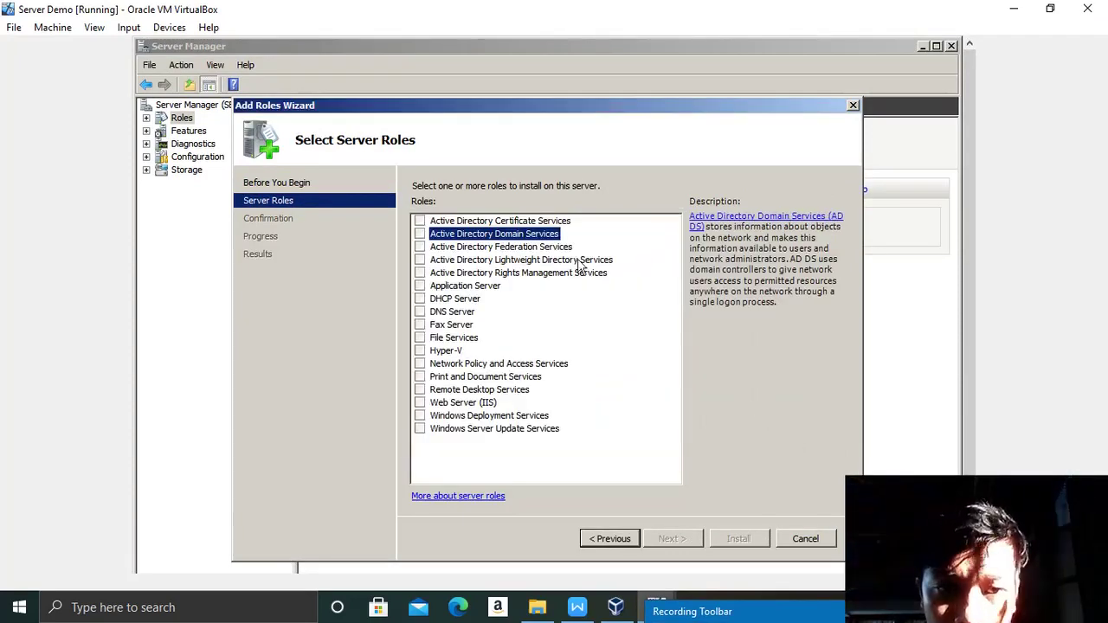
click(420, 235)
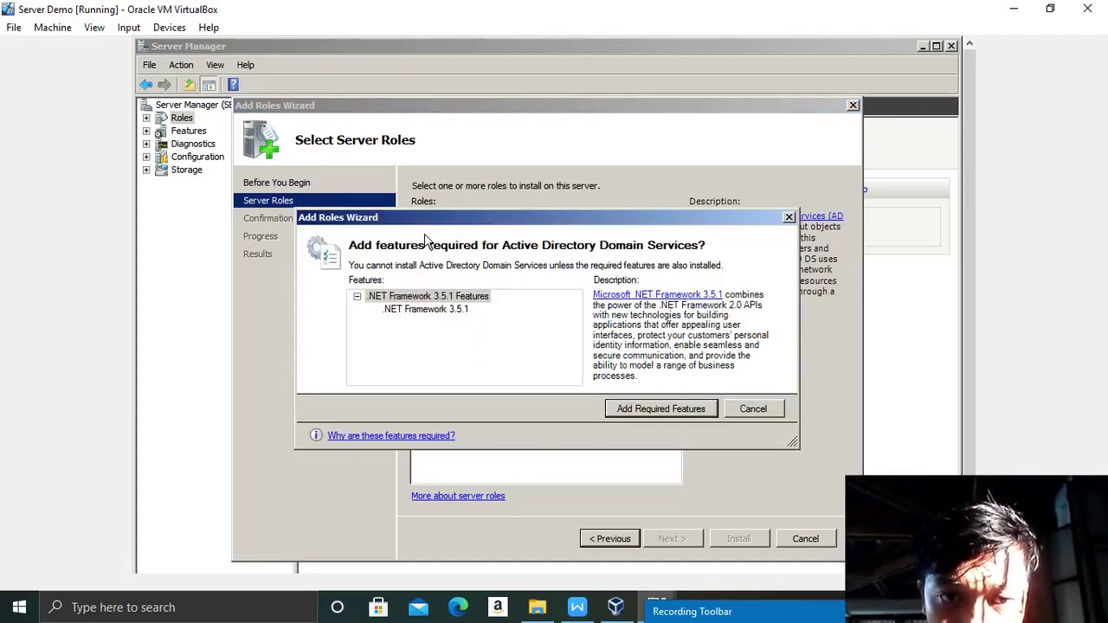
click(682, 408)
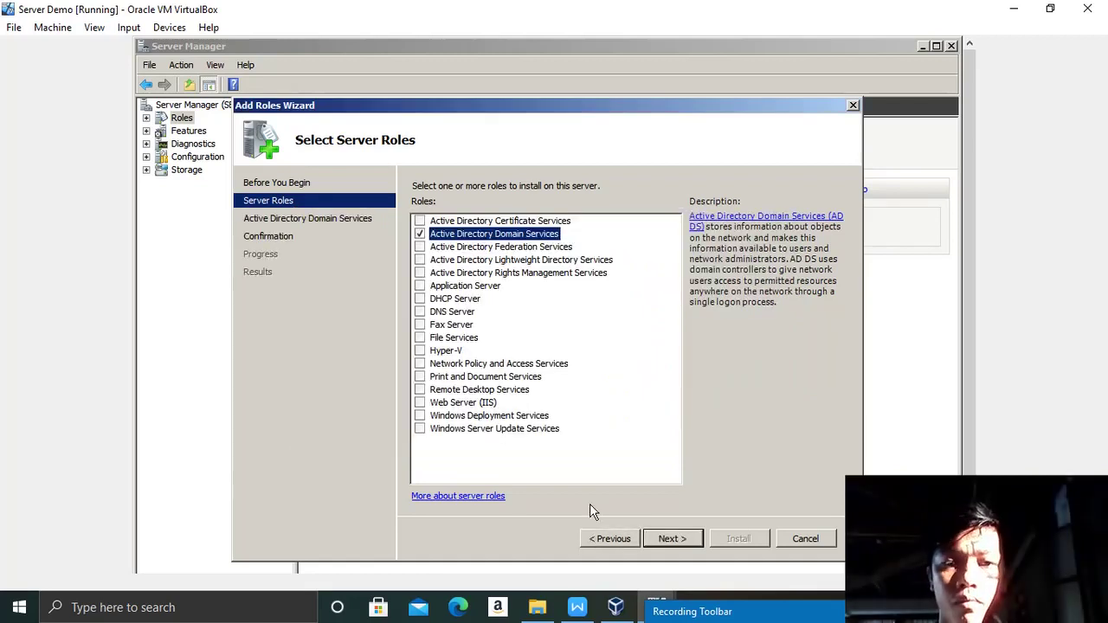
Step: Proceed through the wizard, install the role, and close it when finished
click(680, 539)
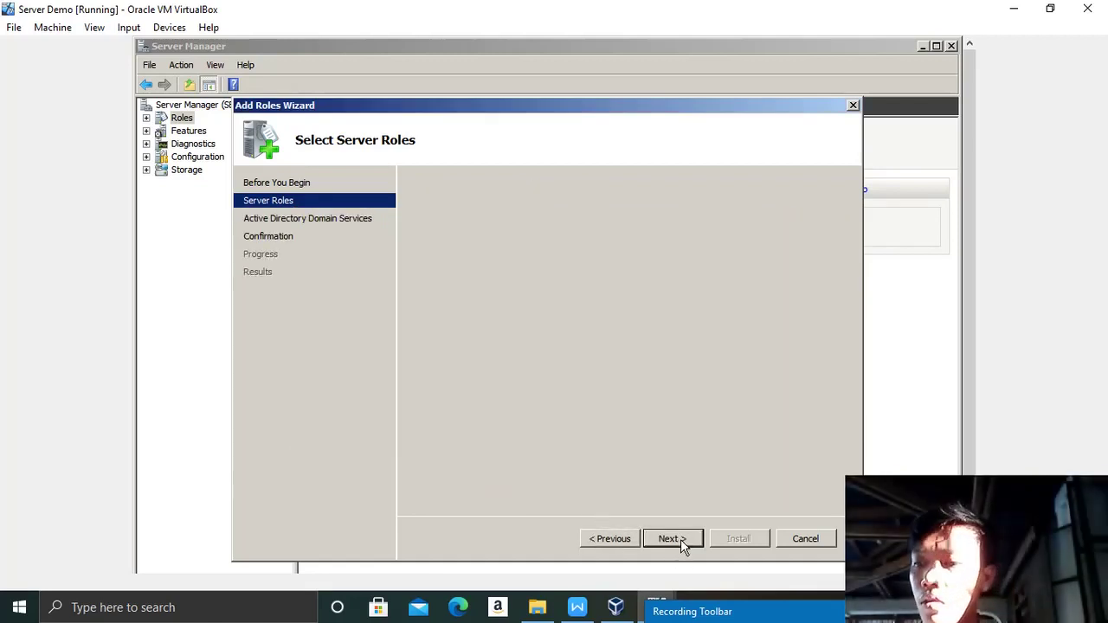
click(680, 539)
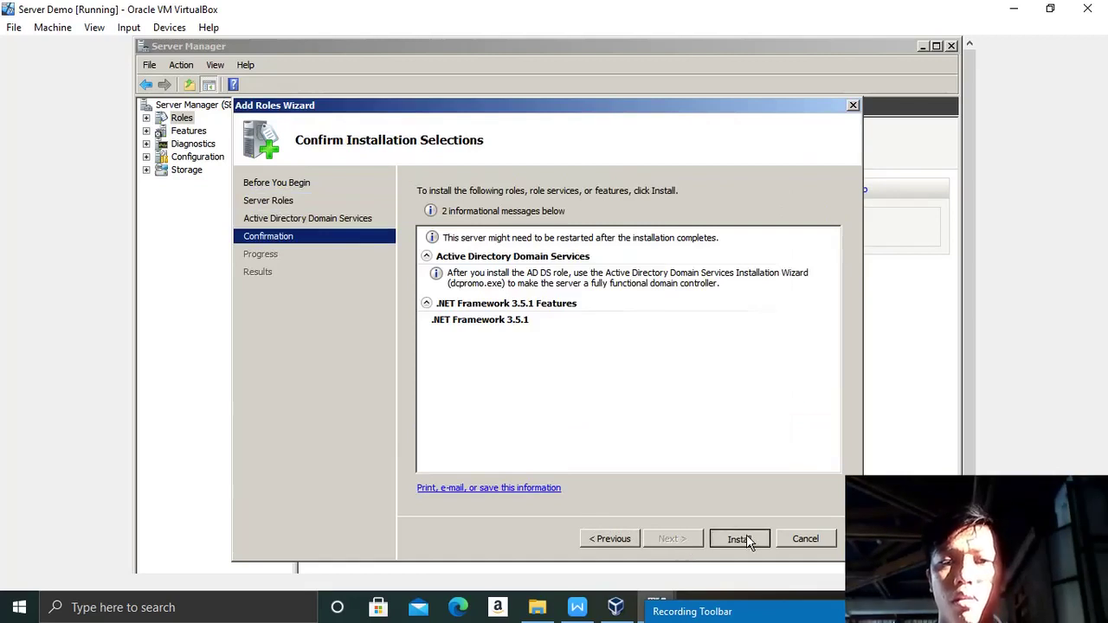
click(743, 539)
drag(838, 617, 813, 547)
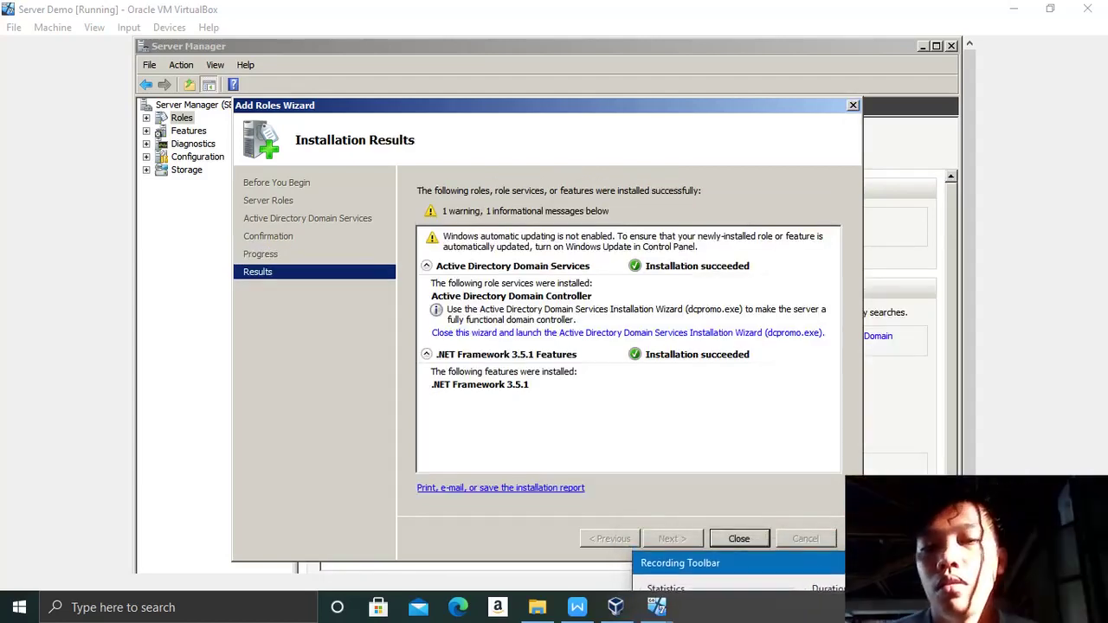
click(735, 543)
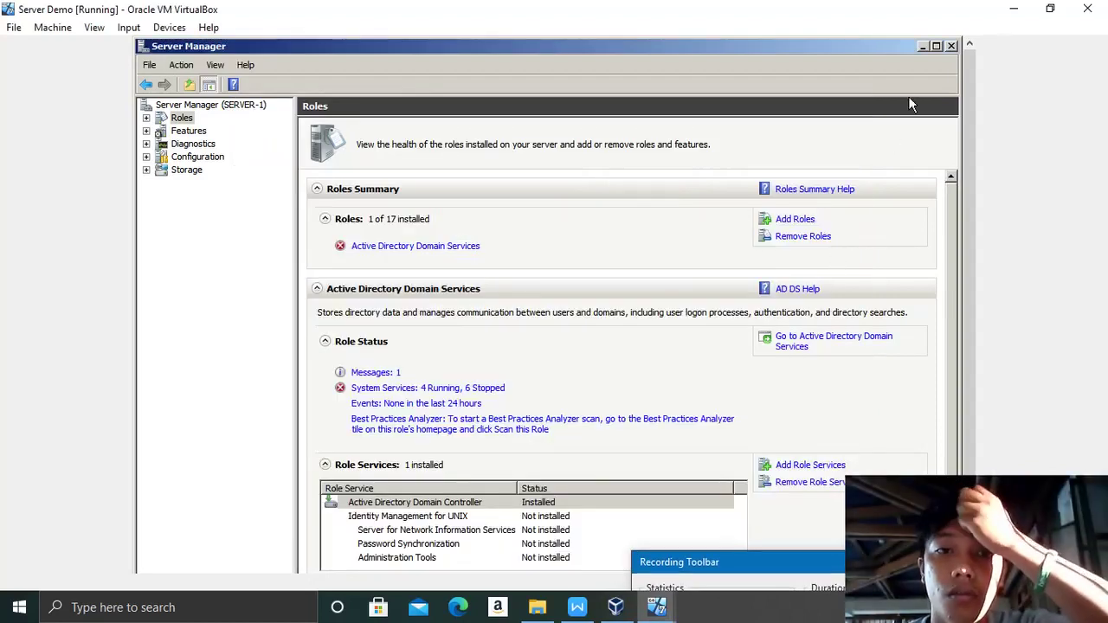
Step: Close Server Manager and run dcpromo from the guest Start menu search
click(951, 46)
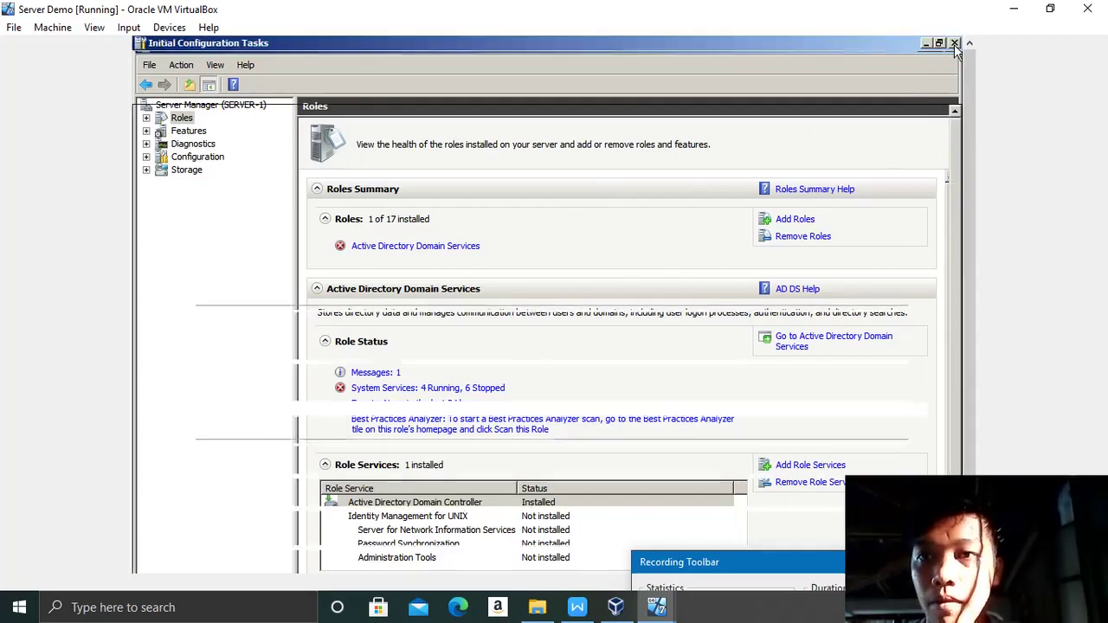
drag(978, 145, 965, 394)
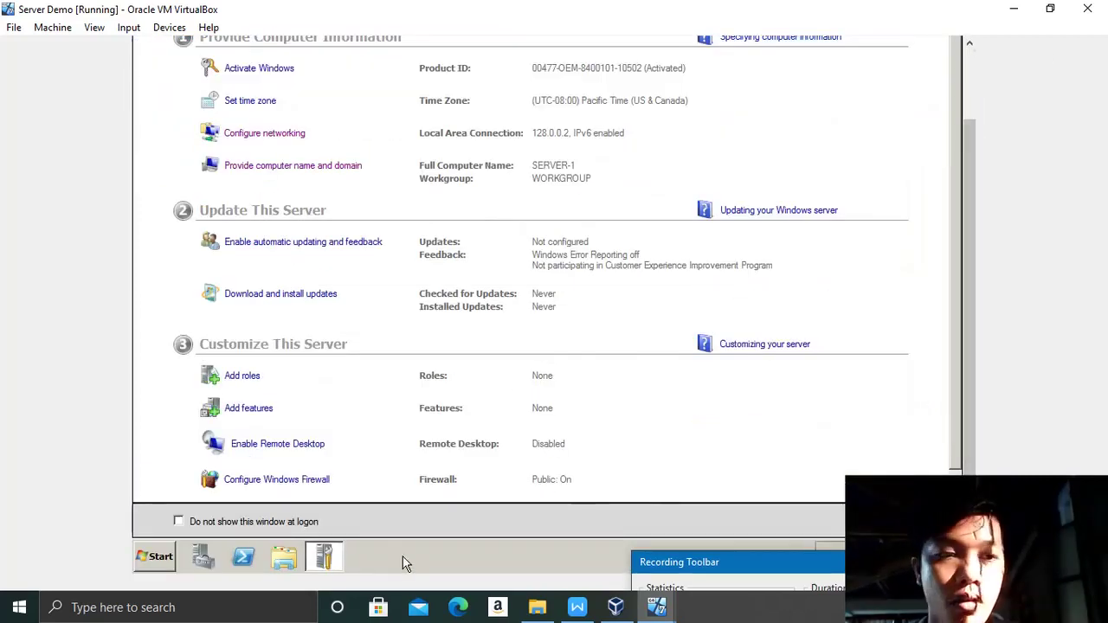
click(154, 558)
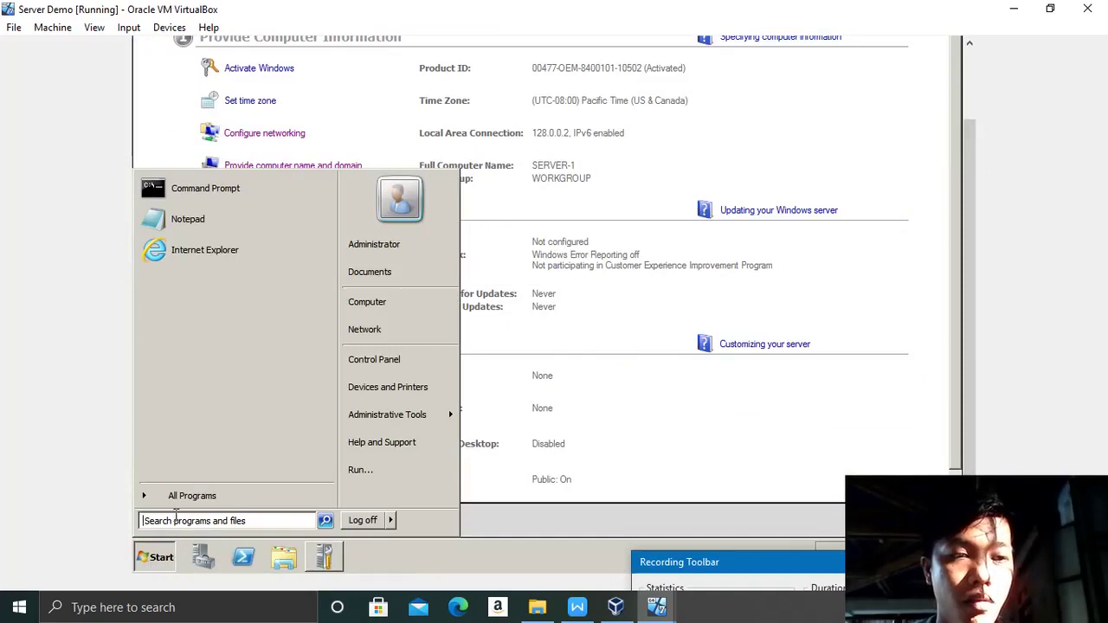
click(175, 520)
text(dc)
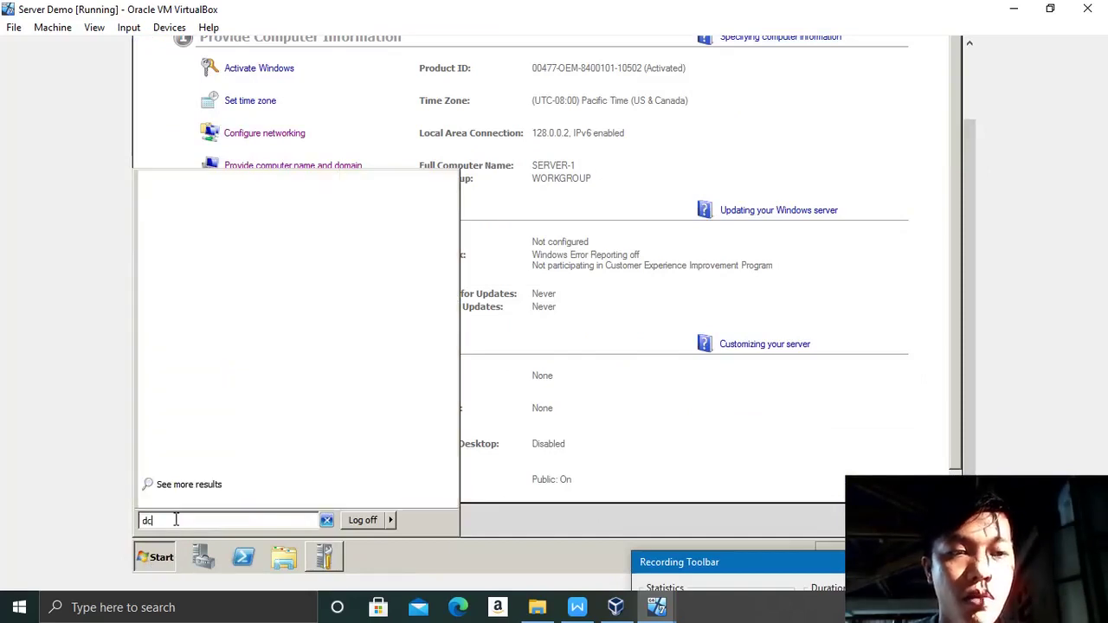
text(promo)
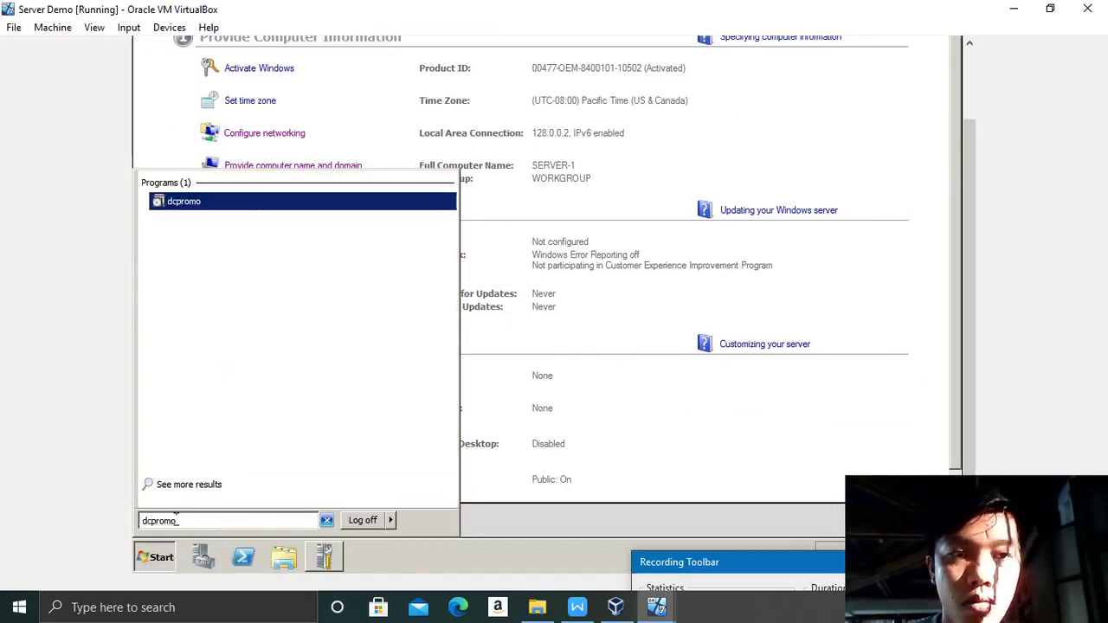
key(Return)
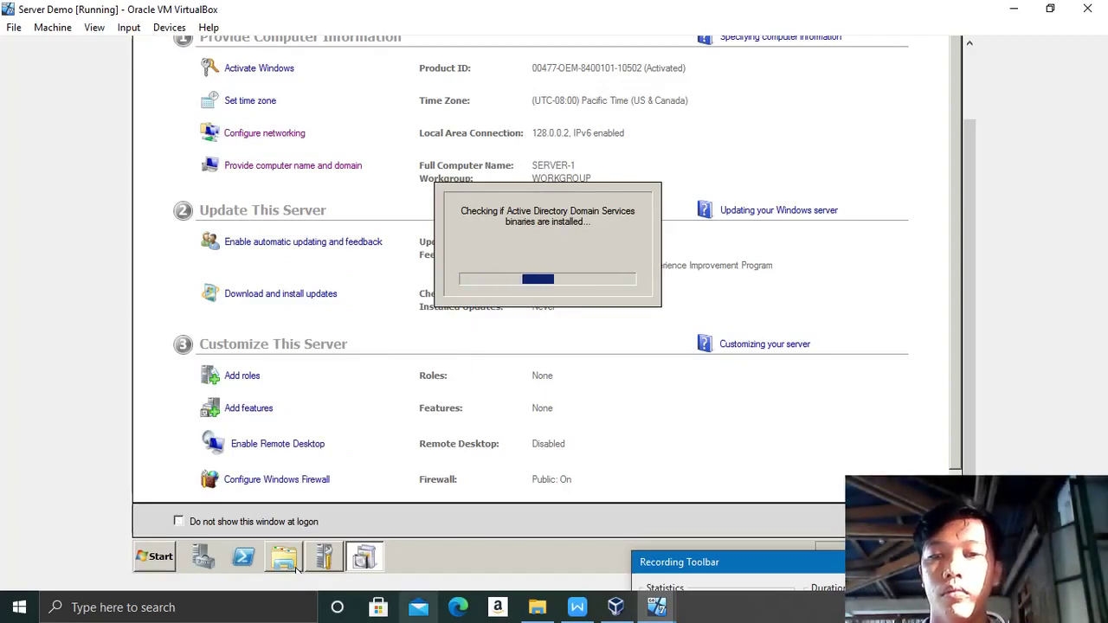
mouse_move(818, 573)
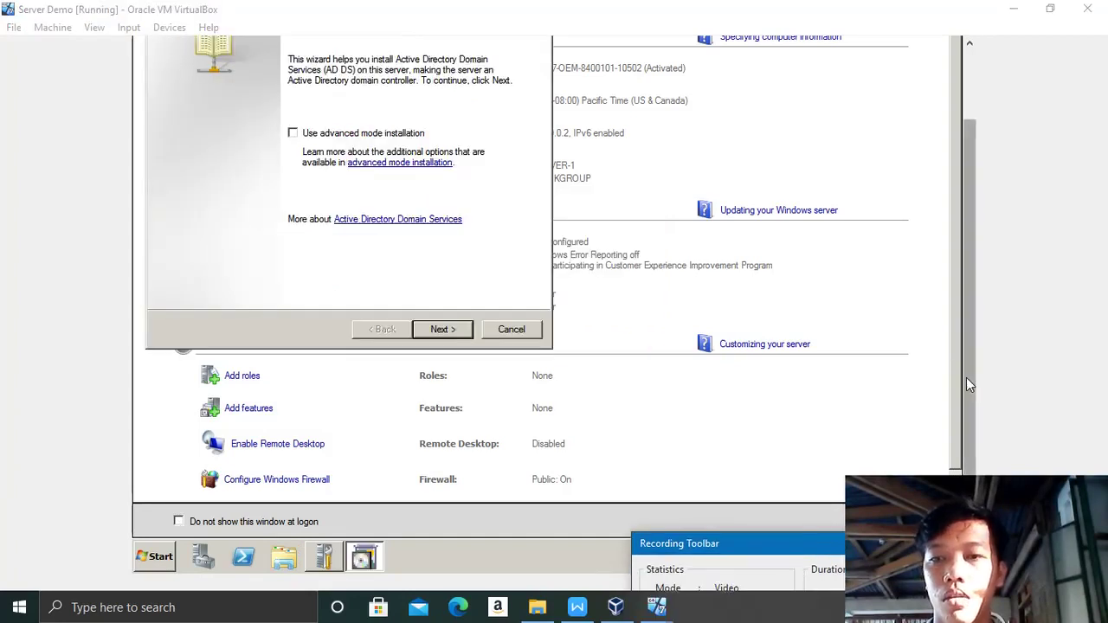
scroll(966, 377, up, 2)
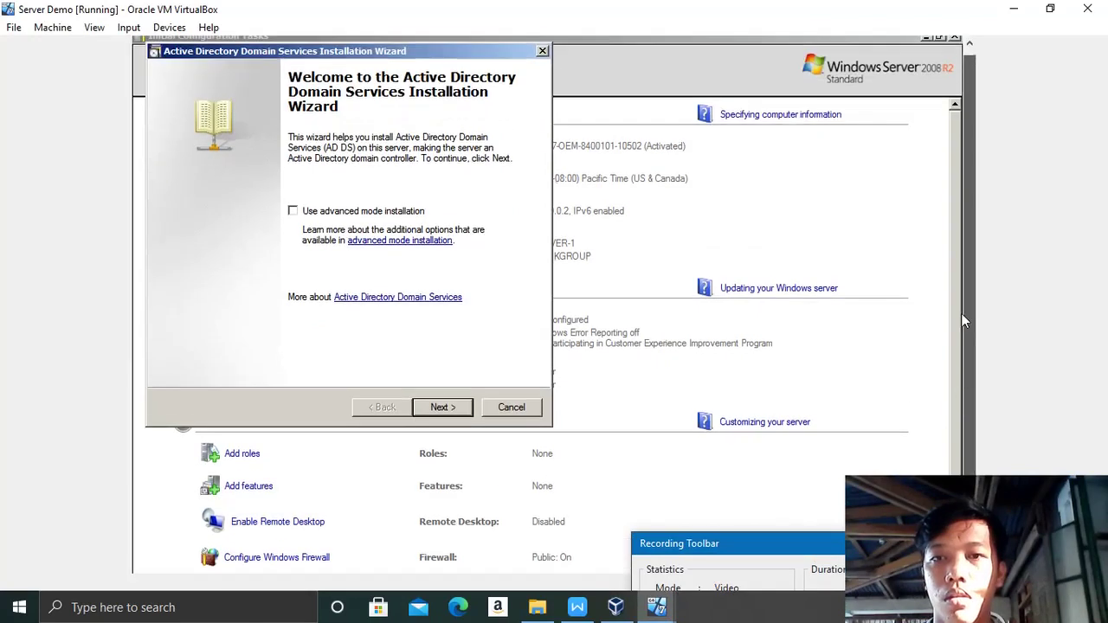
Step: Choose to create a new domain in a new forest with root domain cool.local
click(448, 407)
click(446, 407)
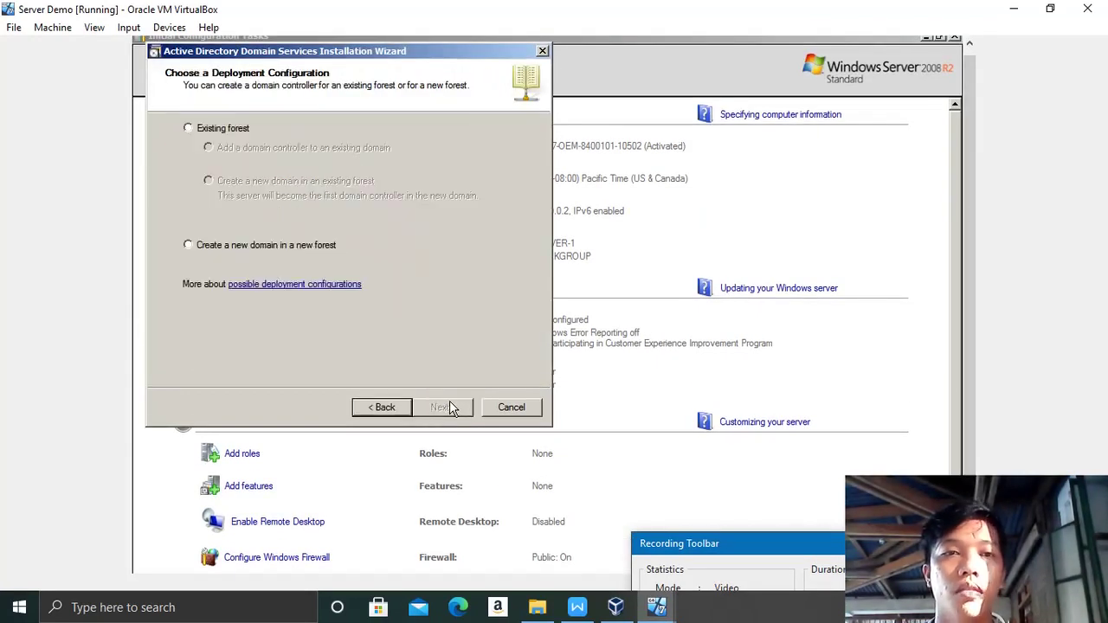
click(188, 246)
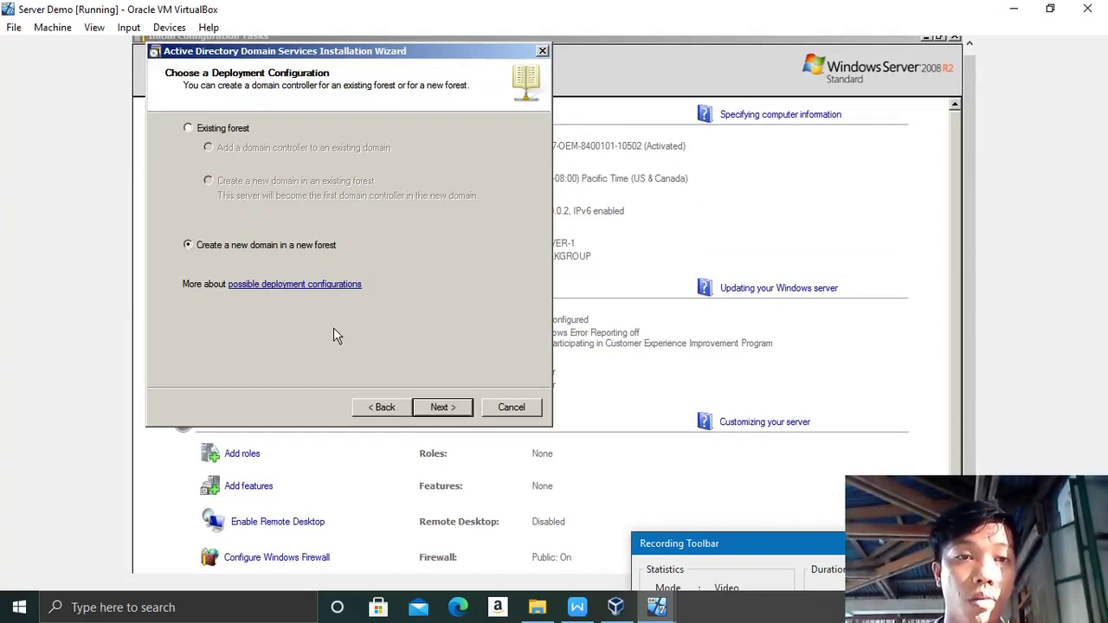
click(461, 406)
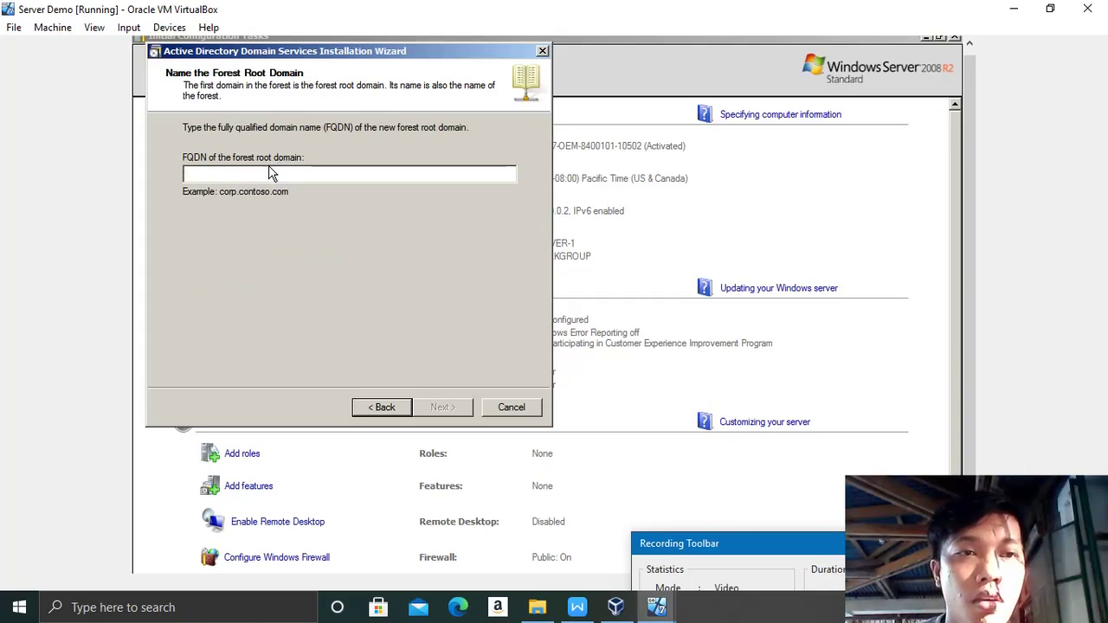
text(cool.local)
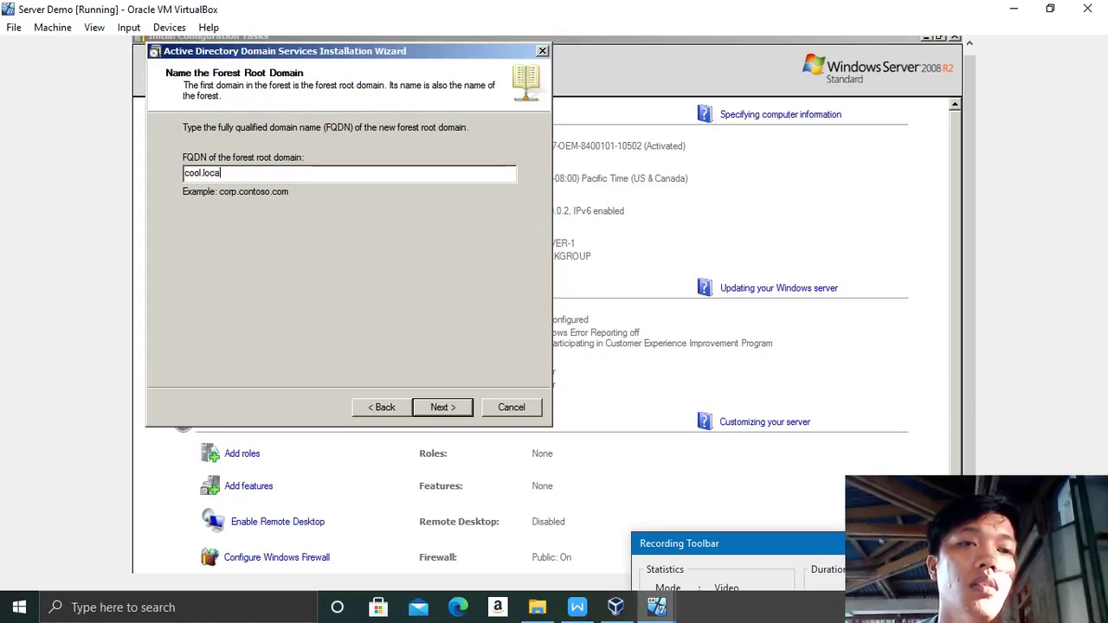
click(459, 414)
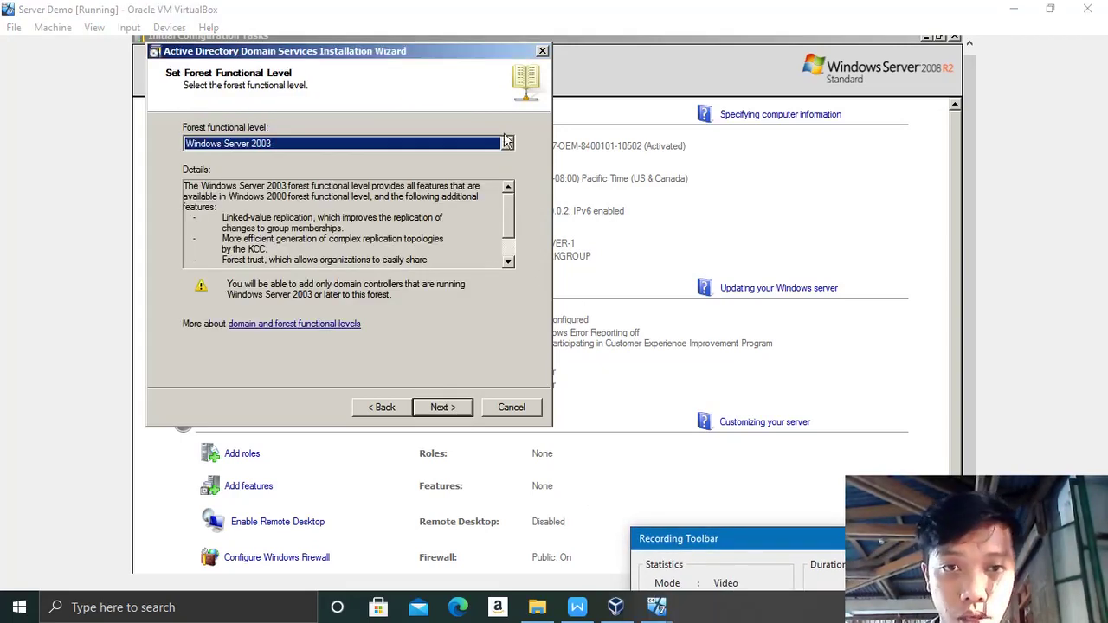
Step: Set the forest functional level to Windows Server 2008 R2
click(507, 143)
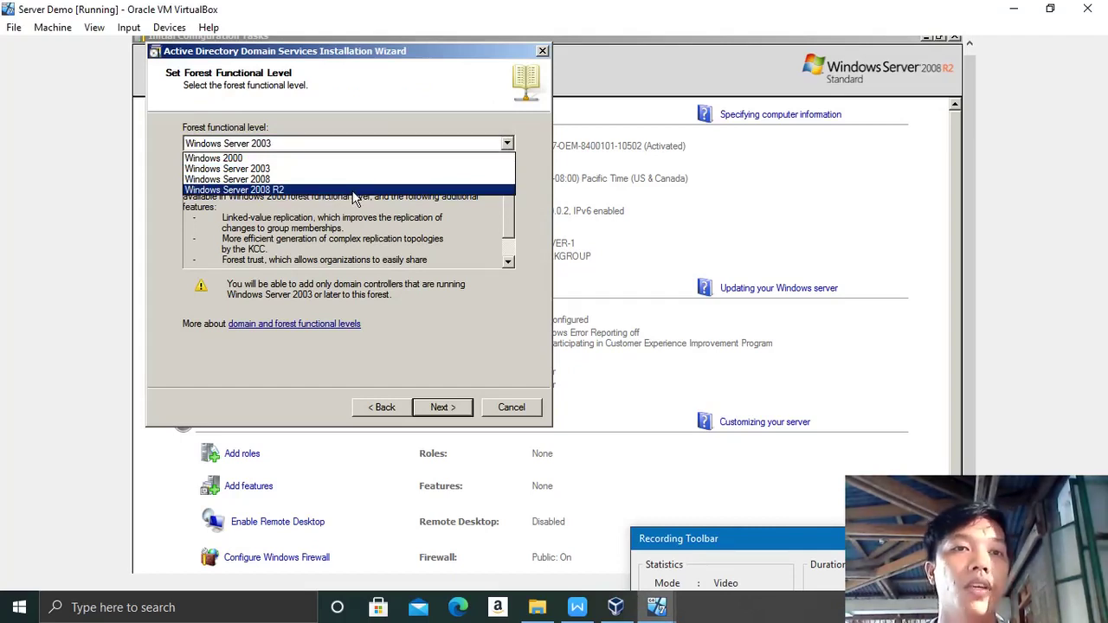
click(354, 191)
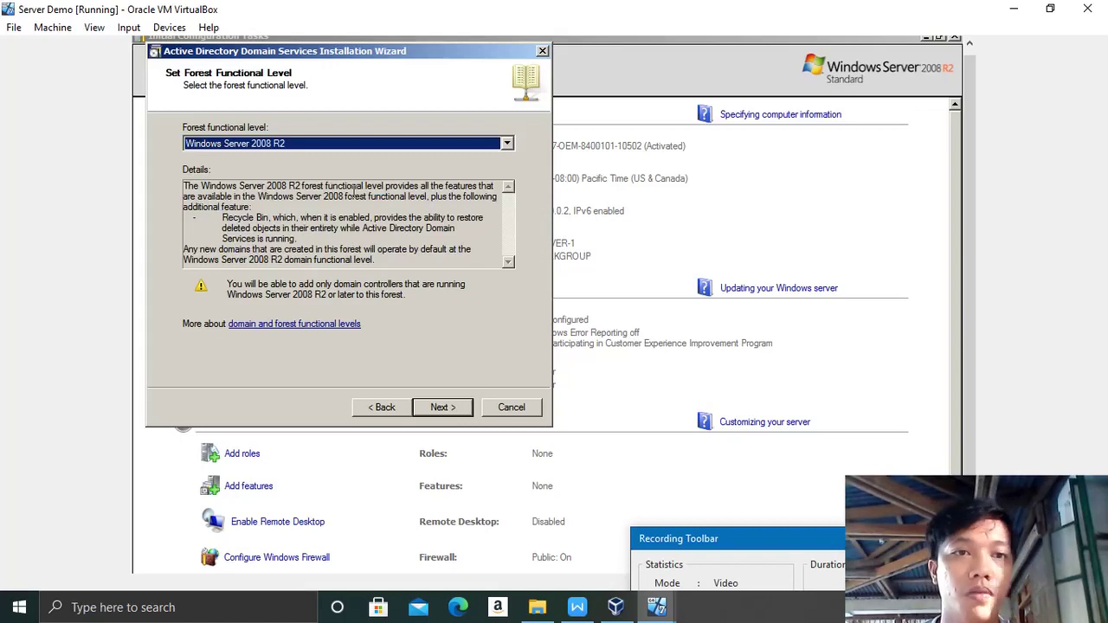
click(441, 408)
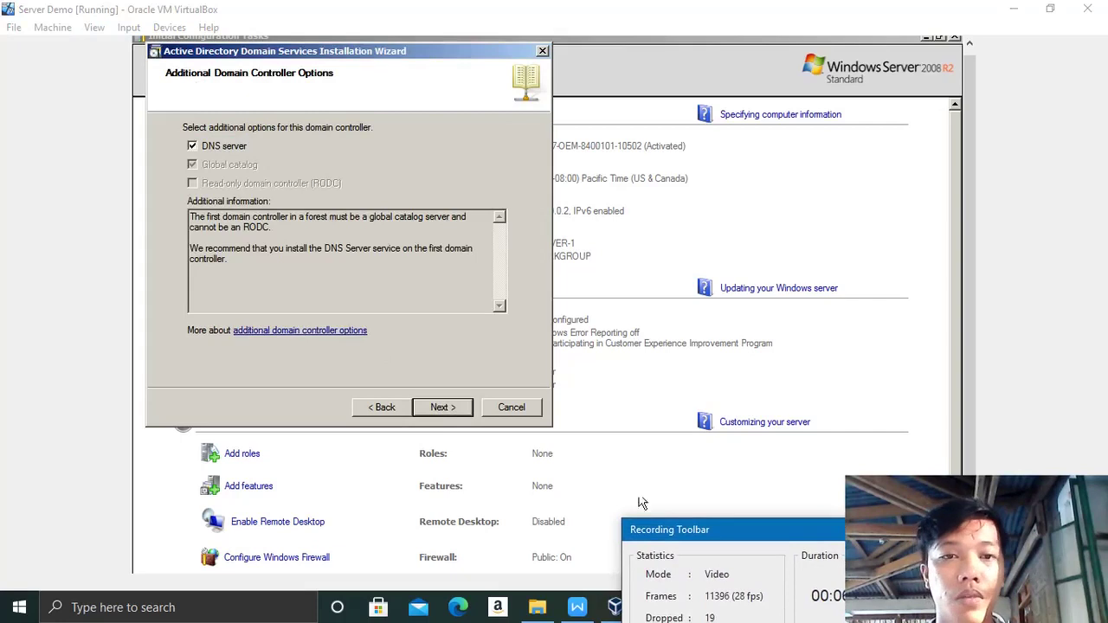
Step: Keep DNS server and the default folders, then enter and confirm the restore mode password
click(443, 408)
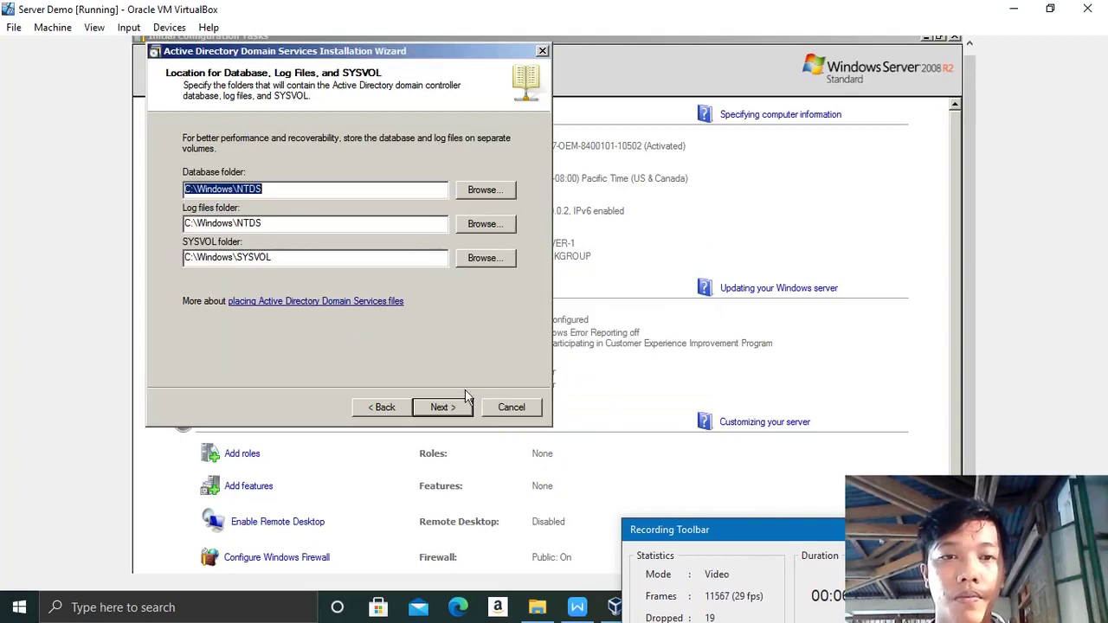
click(444, 408)
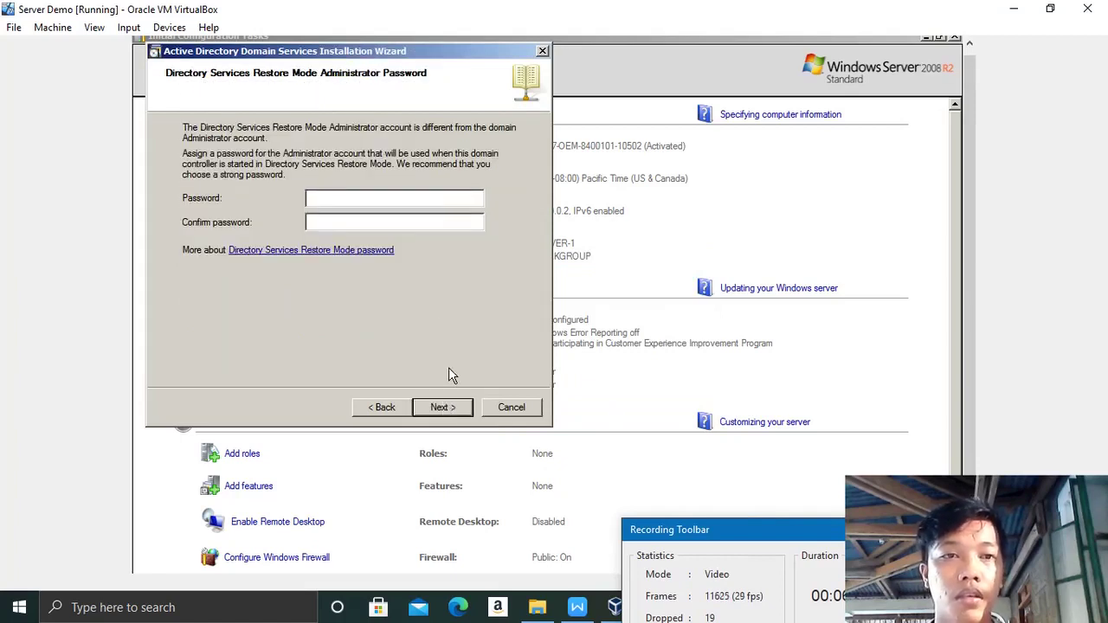
key(Caps_Lock)
key(Caps_Lock)
text(p@ssw0rd)
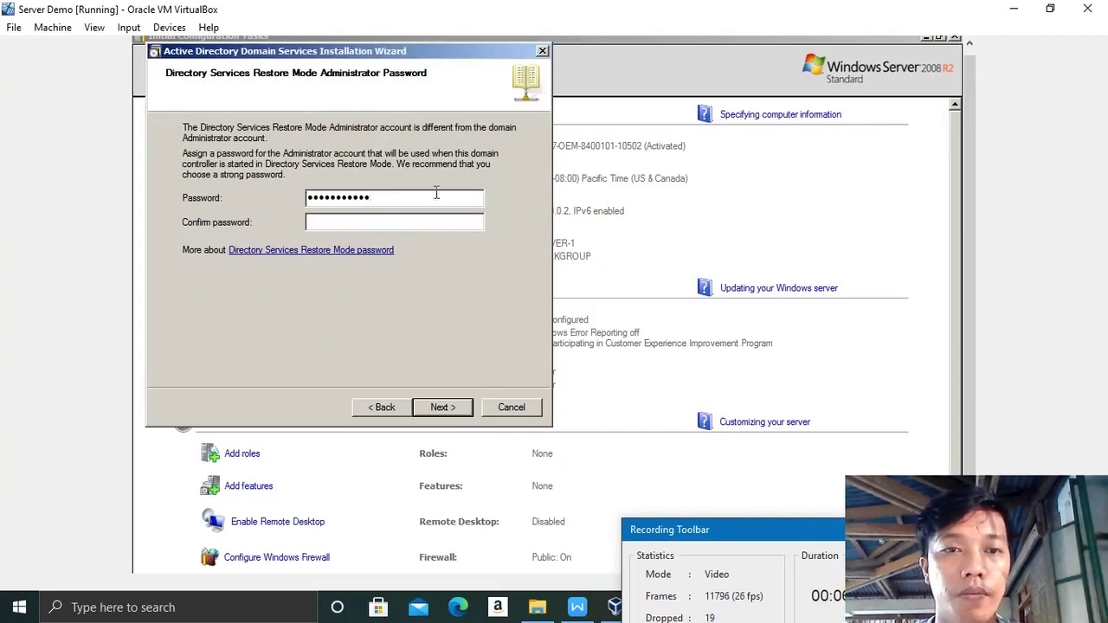
click(367, 221)
key(Caps_Lock)
text(P)
key(Caps_Lock)
text(@ssw0rd)
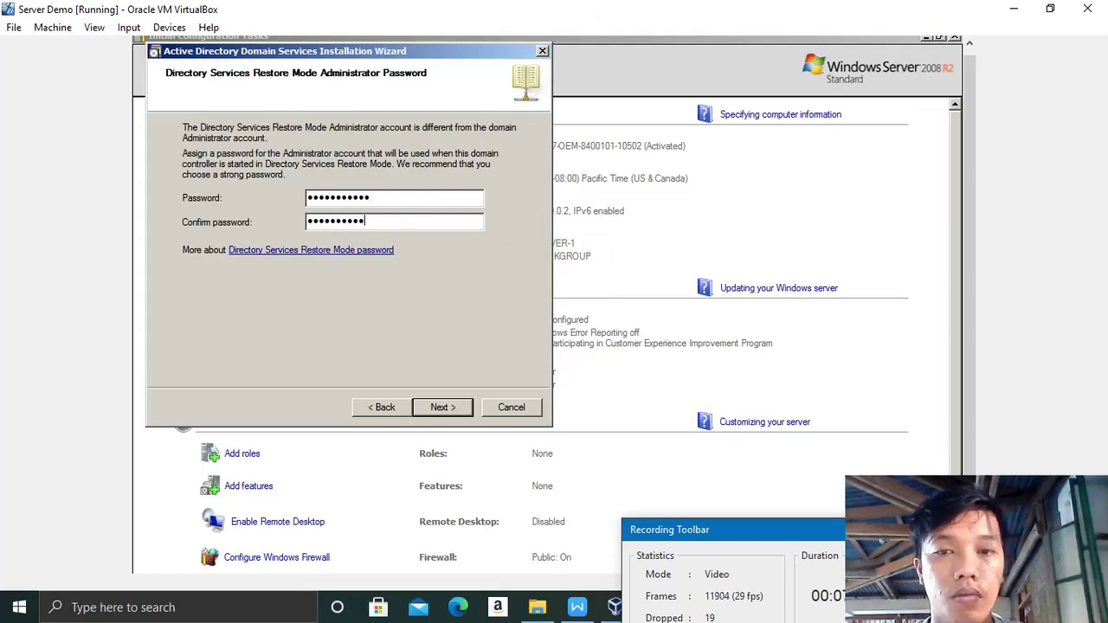
key(Return)
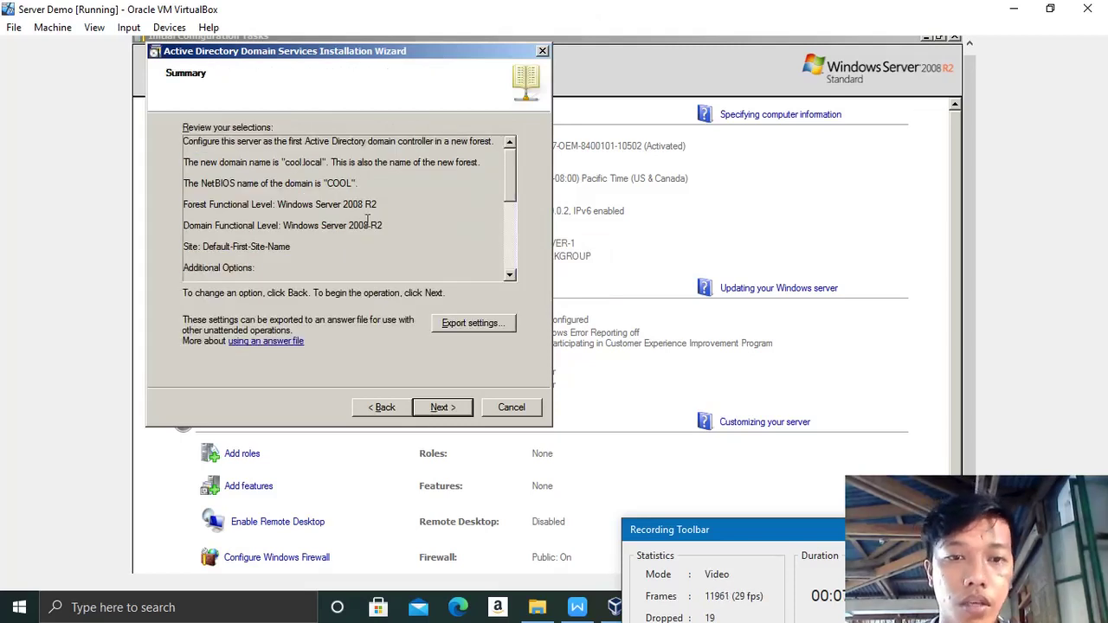
Step: Install Active Directory Domain Services, close the wizard and choose to restart the server
click(443, 410)
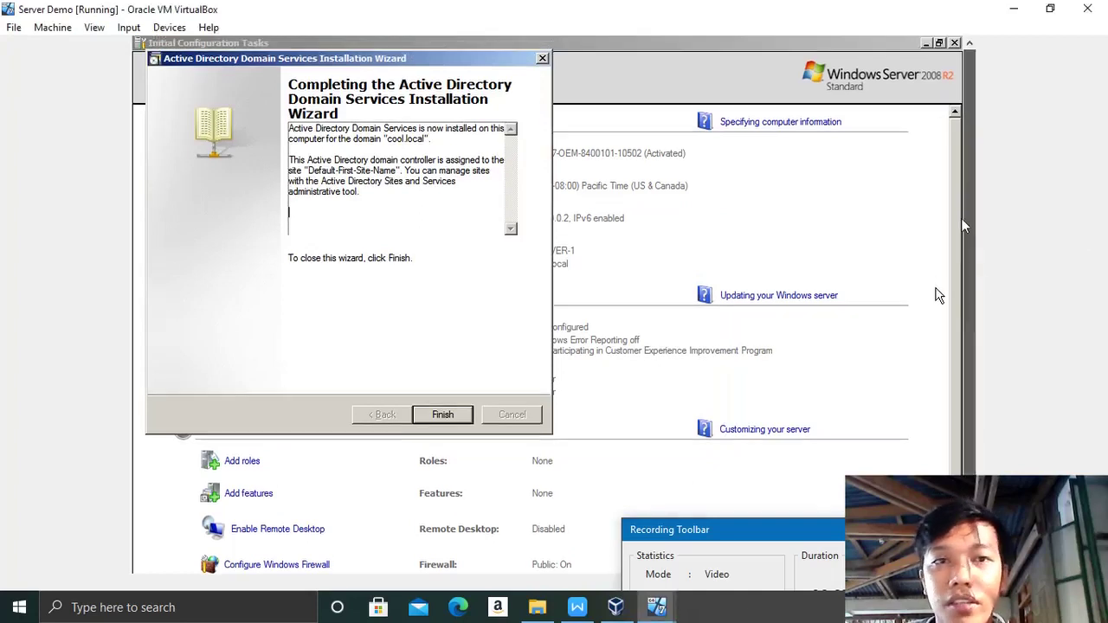
click(439, 419)
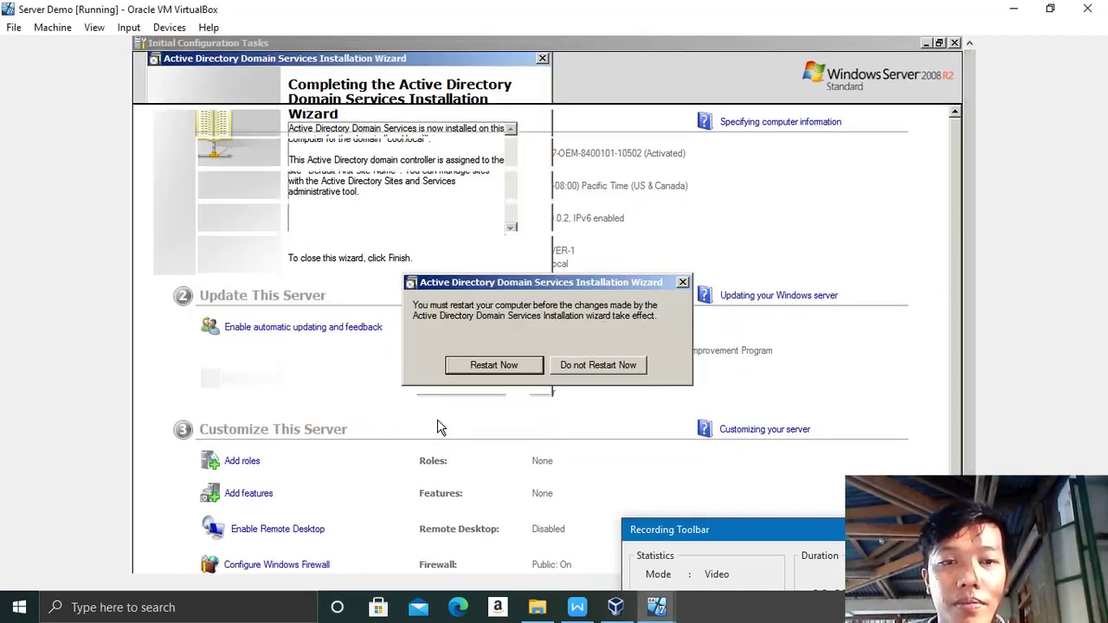
click(500, 373)
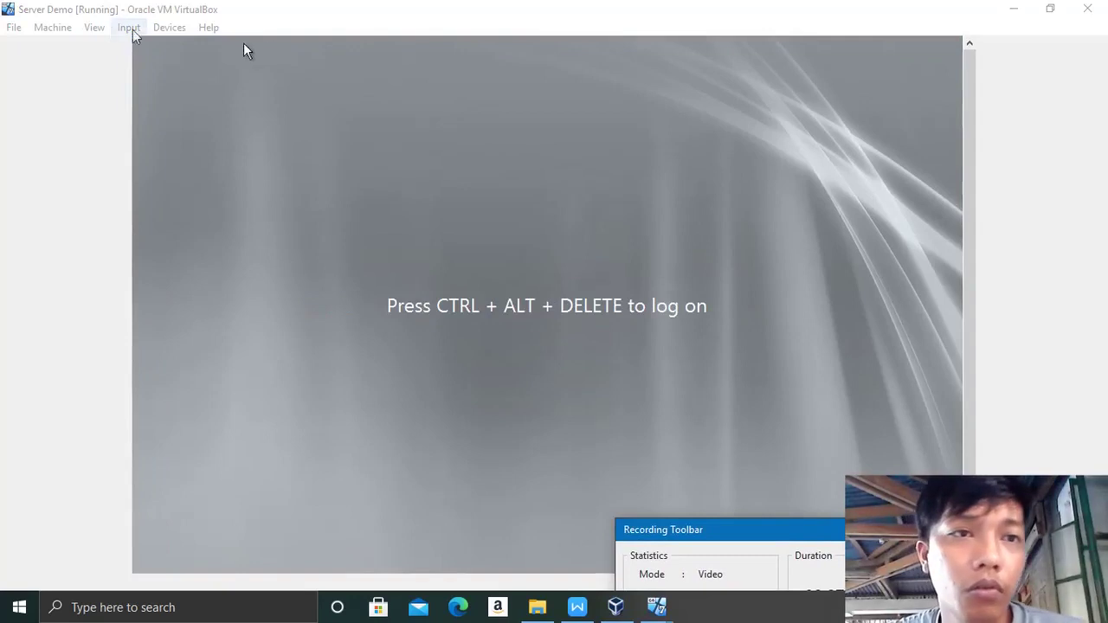
Step: Send Ctrl-Alt-Del to the rebooted server and log on with the Administrator password
click(130, 28)
mouse_move(148, 51)
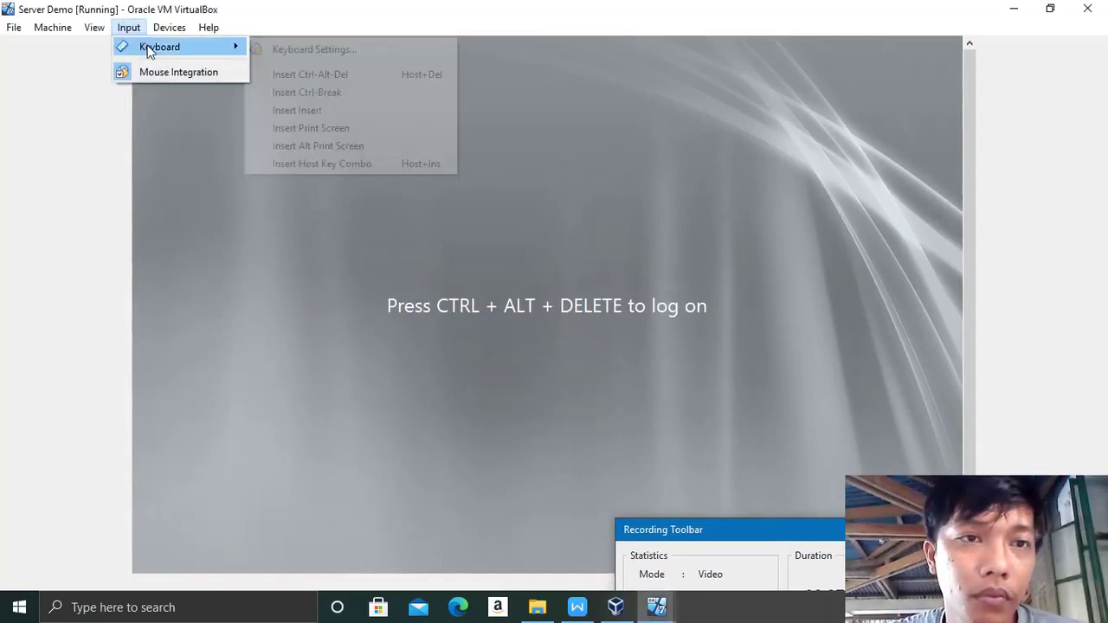
click(280, 72)
key(Caps_Lock)
key(Caps_Lock)
text(abcdefgh)
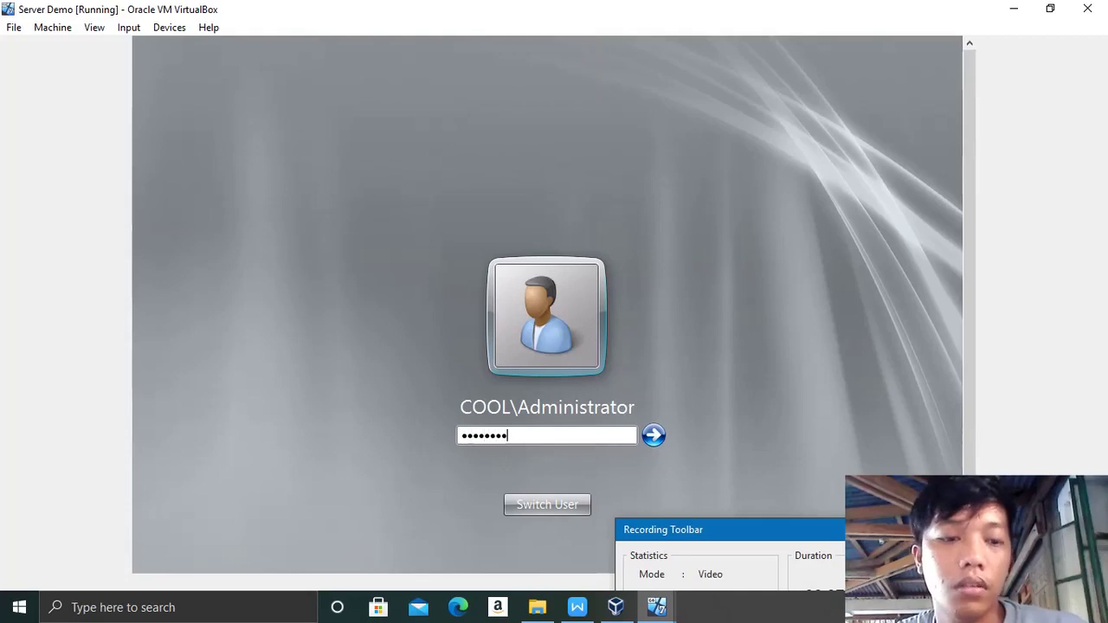
key(Return)
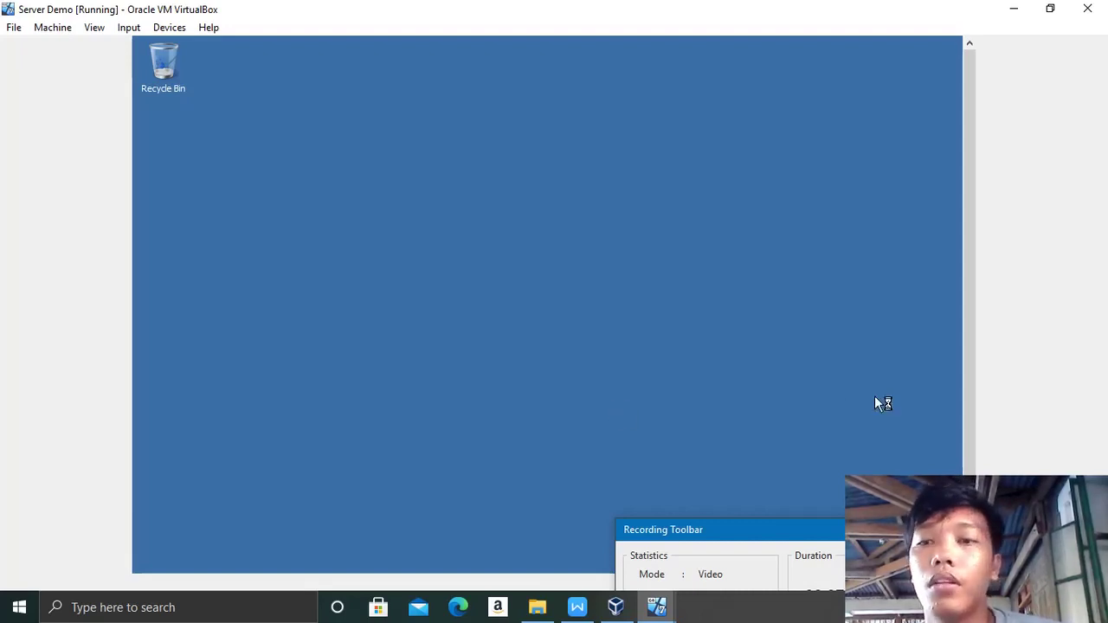
Step: Launch Active Directory Users and Computers from the server's Start menu Administrative Tools
scroll(970, 392, down, 2)
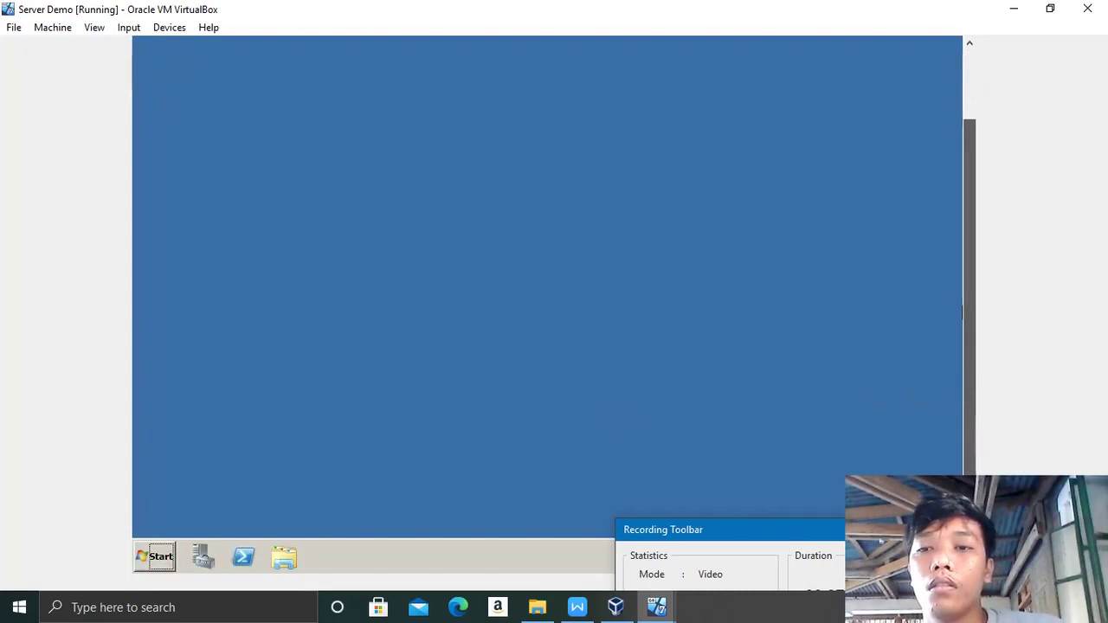
click(159, 556)
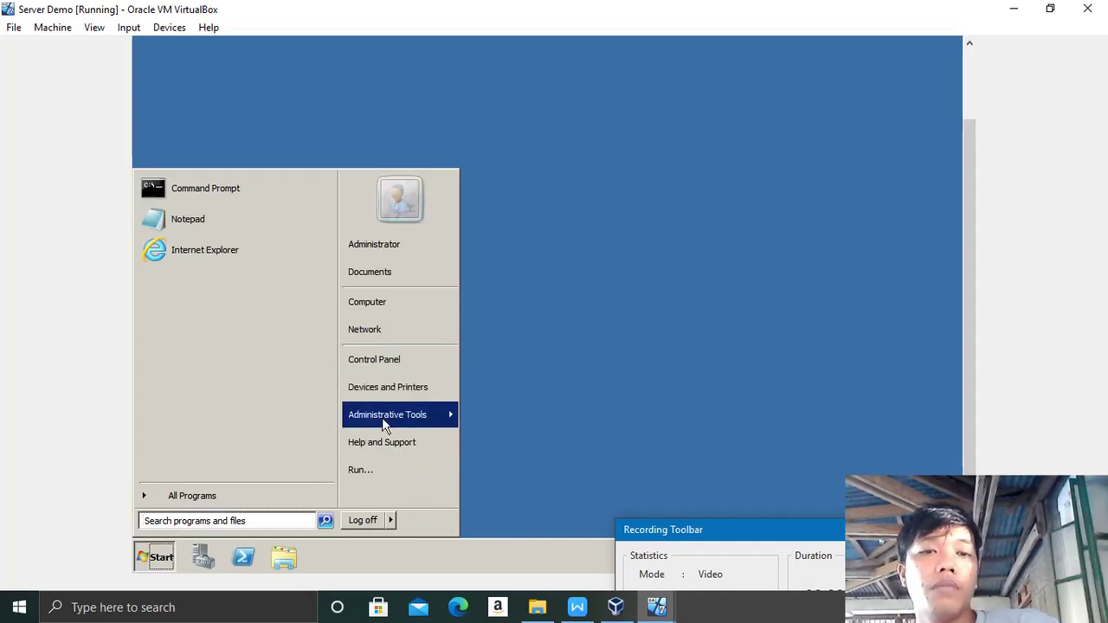
mouse_move(383, 424)
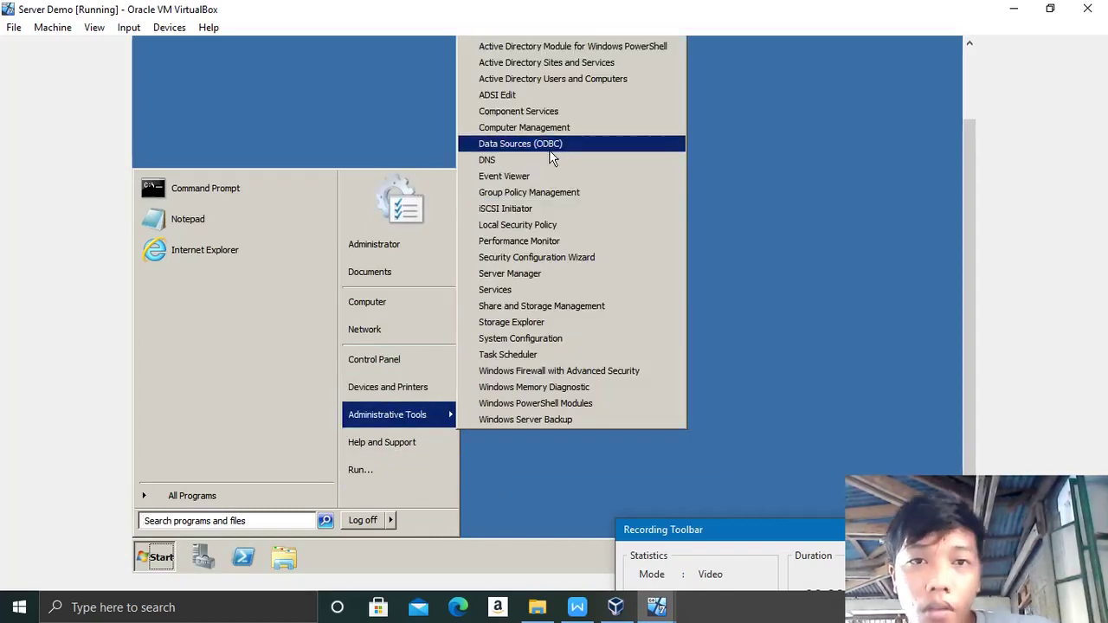
click(517, 83)
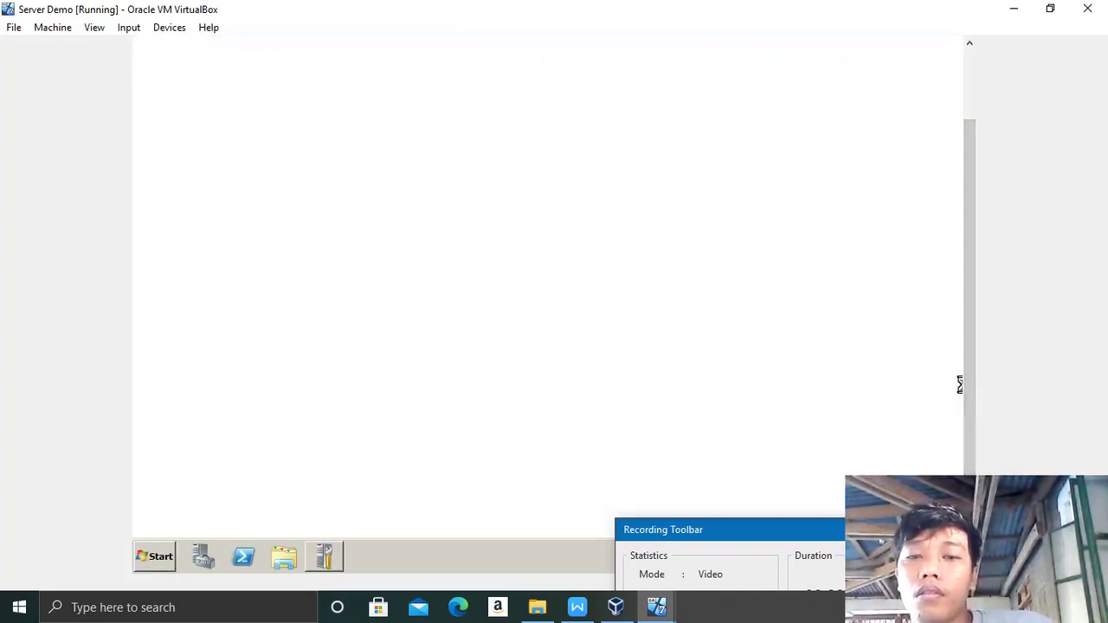
mouse_move(968, 422)
mouse_down()
mouse_move(966, 397)
mouse_move(969, 431)
mouse_move(967, 340)
mouse_up()
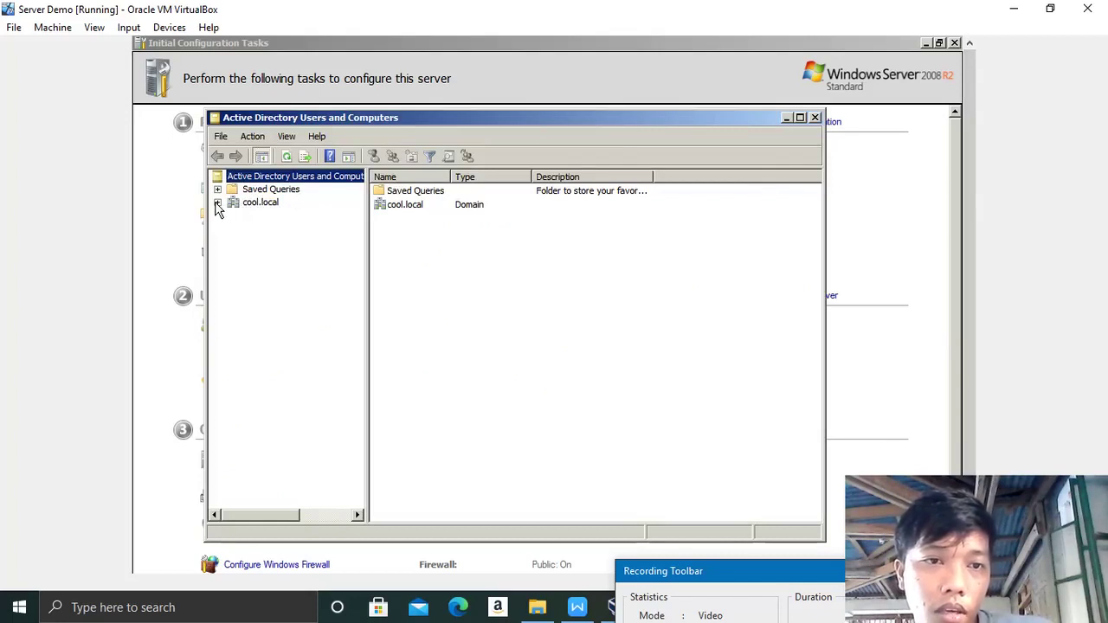
Step: Expand cool.local and add a new organizational unit named NSTP from its context menu
click(218, 204)
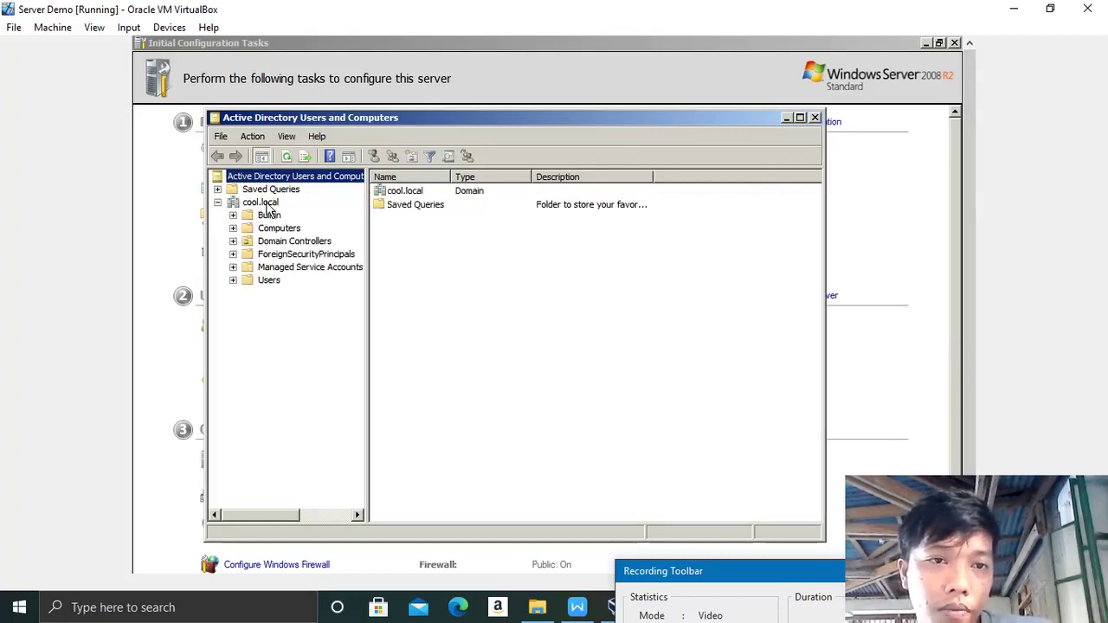
click(266, 206)
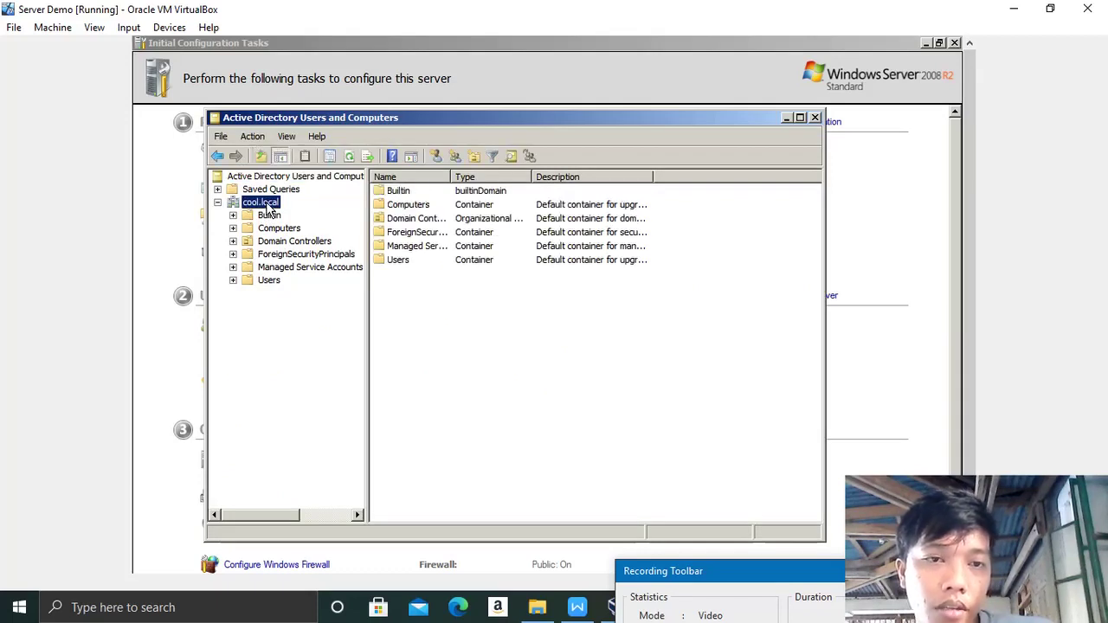
right_click(268, 206)
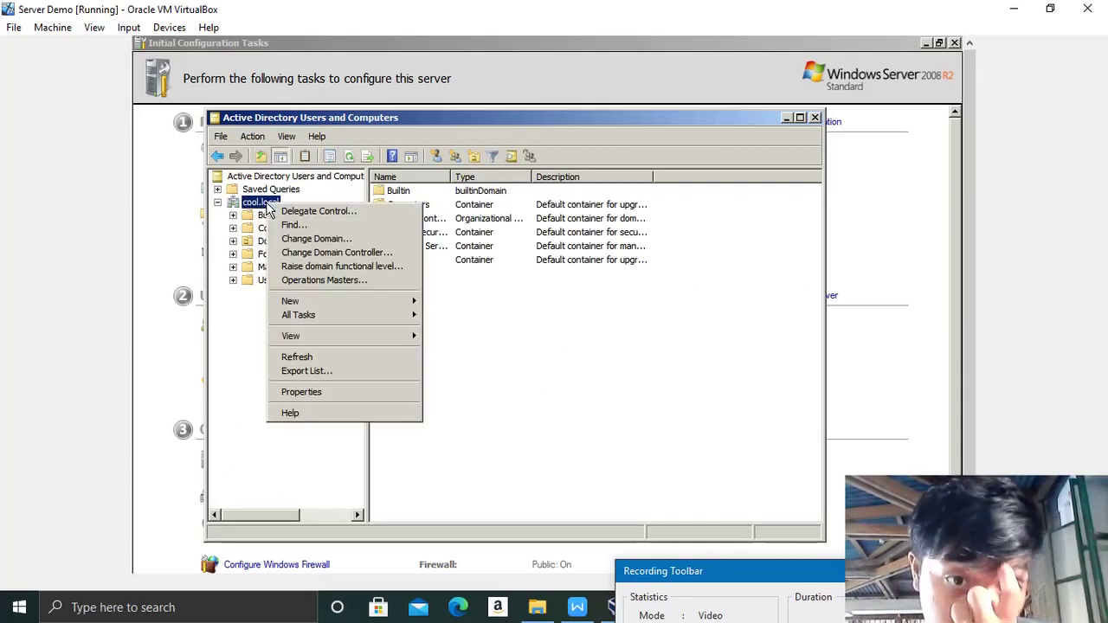
mouse_move(317, 317)
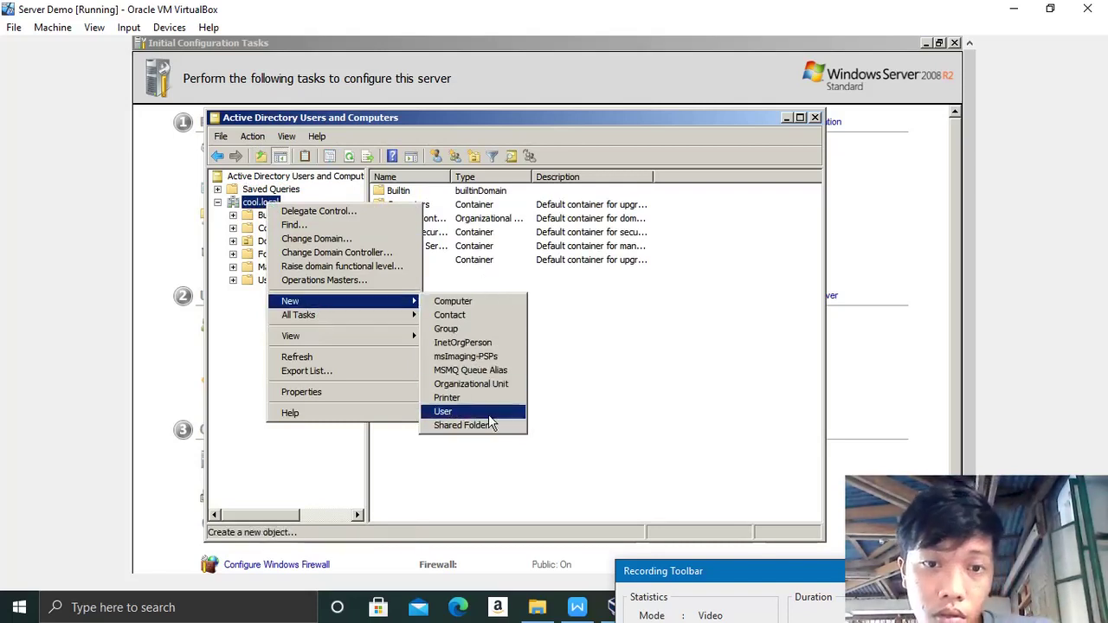
click(470, 384)
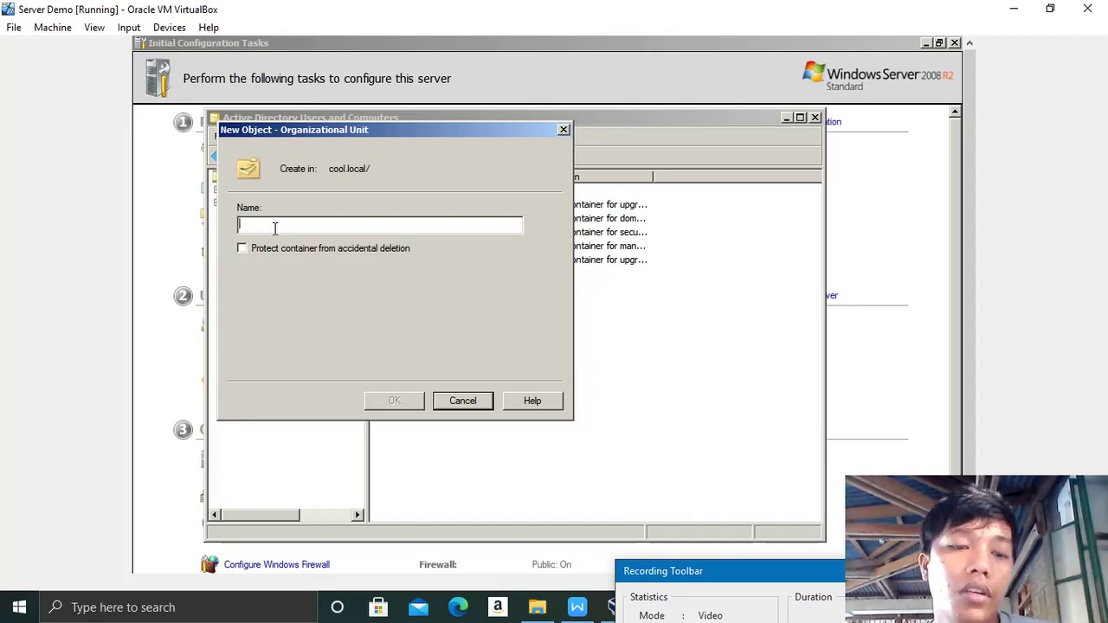
key(Caps_Lock)
text(NSTP)
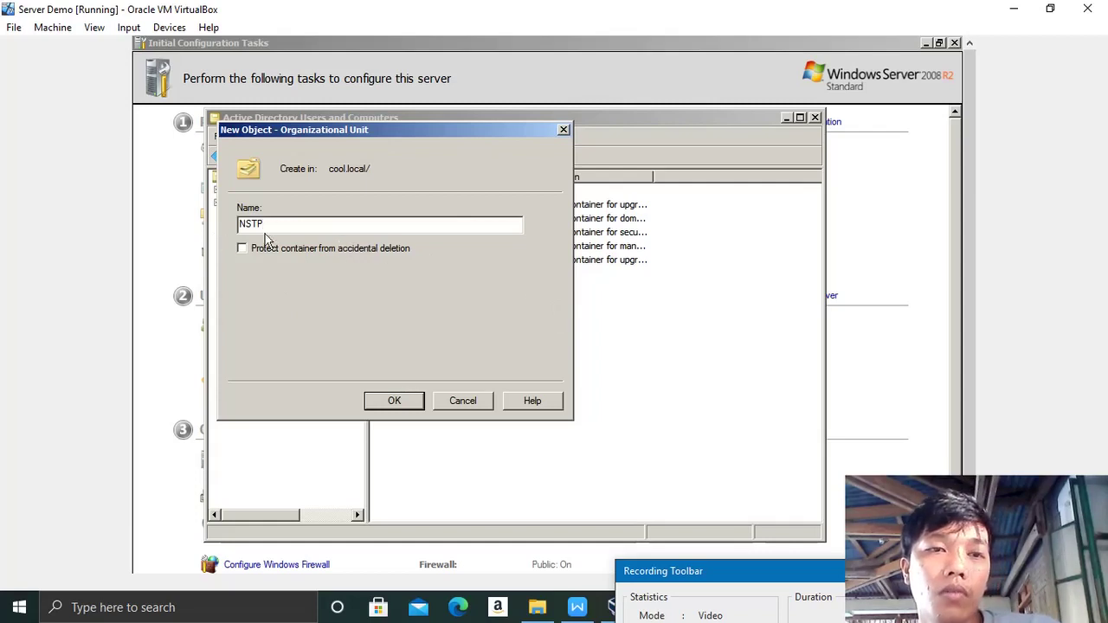
click(408, 400)
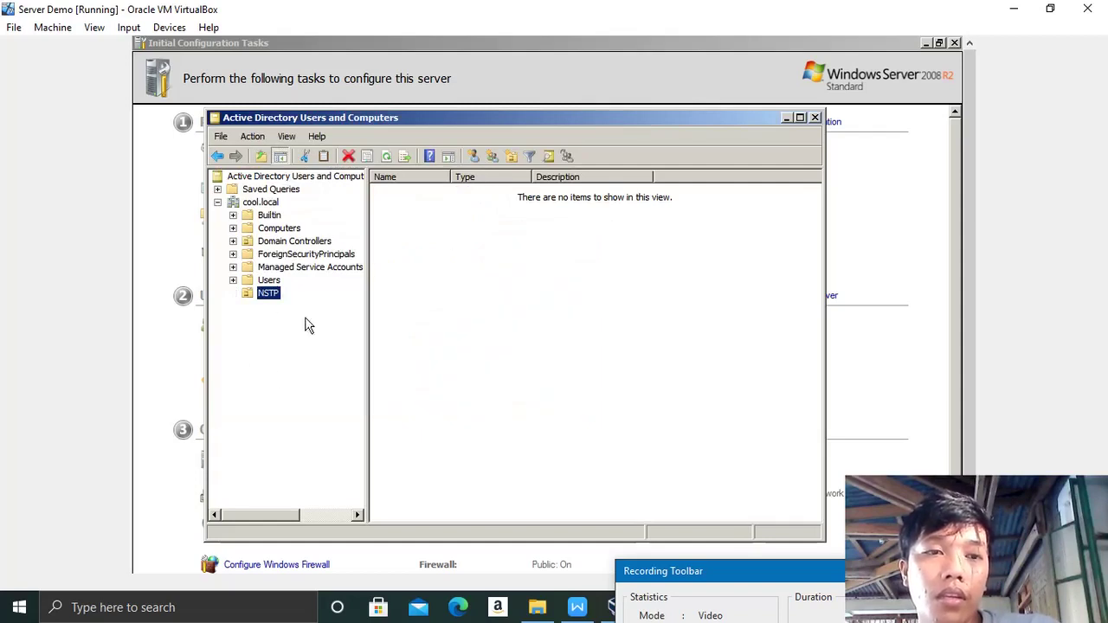
Step: Start a new user in NSTP with first name and logon name N-STUD1
click(485, 277)
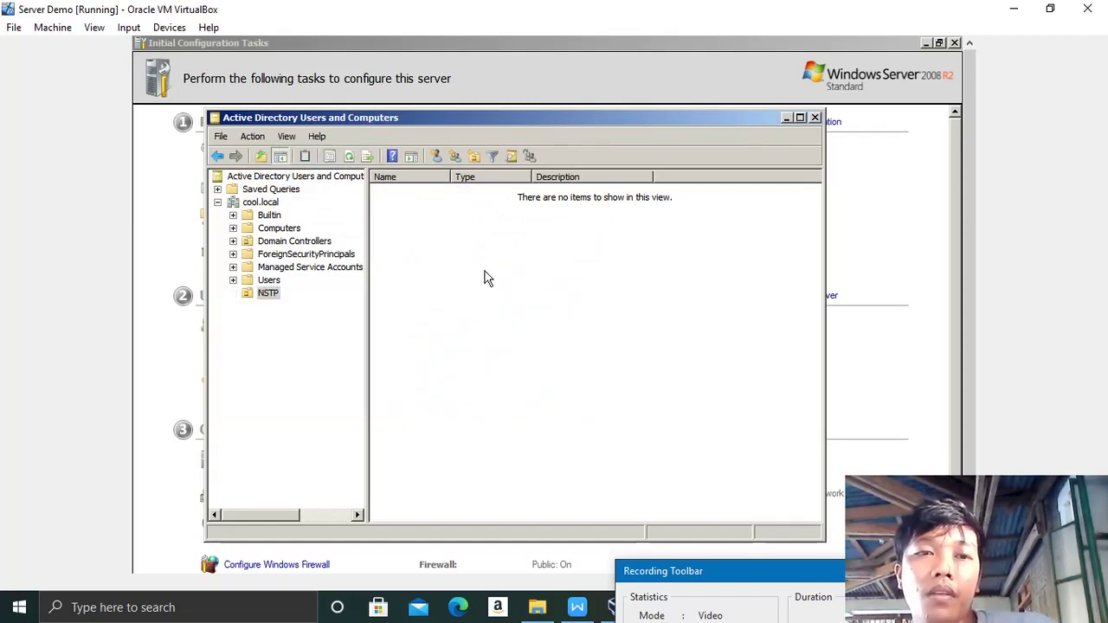
right_click(485, 271)
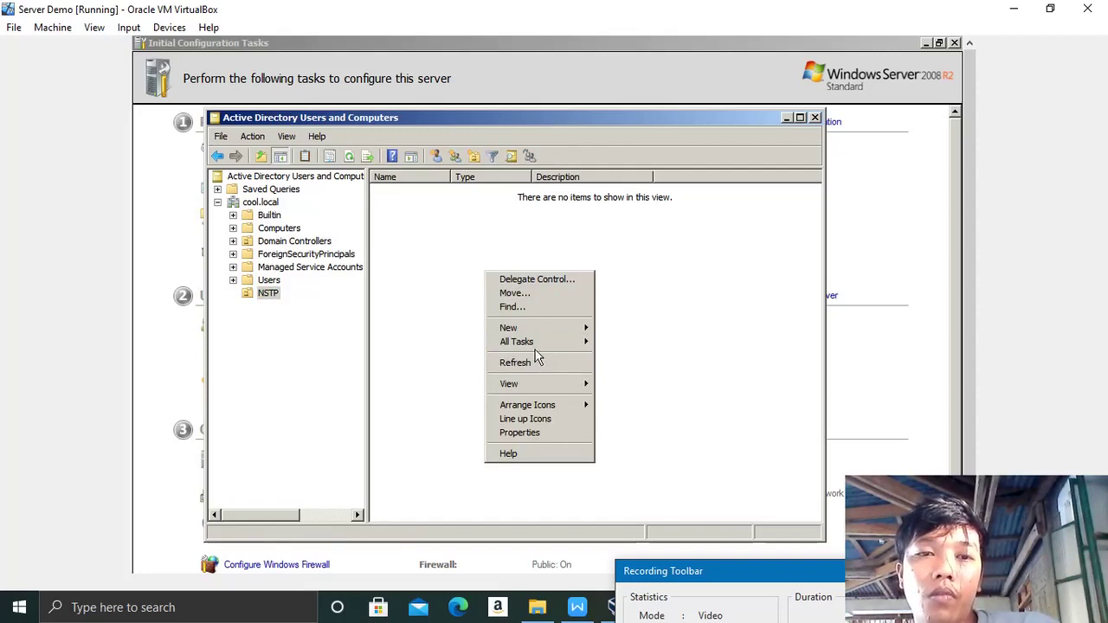
mouse_move(525, 333)
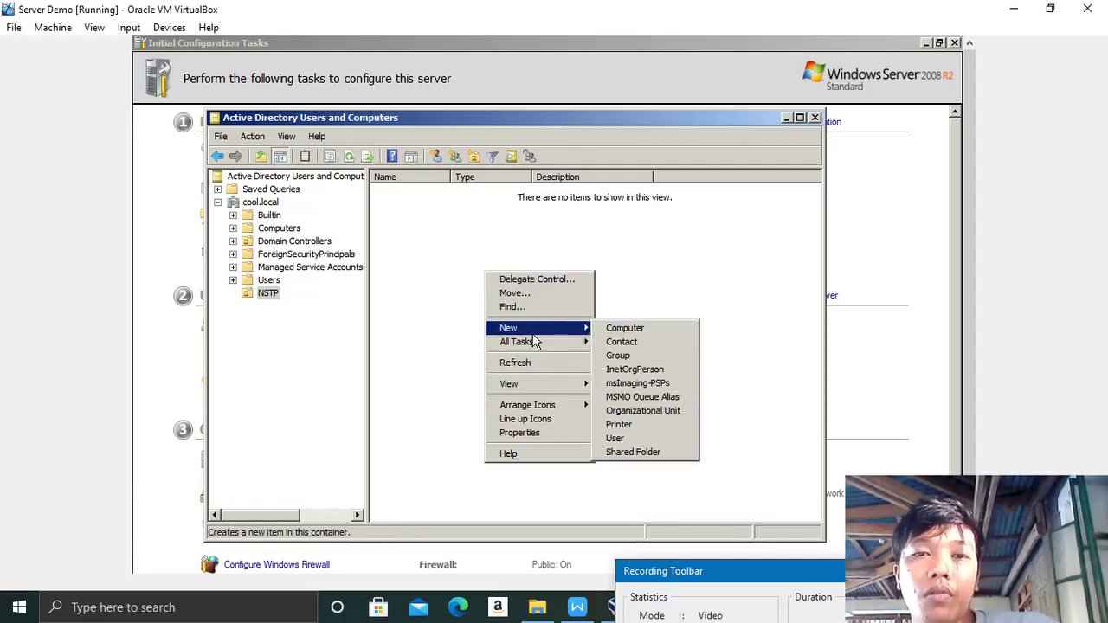
click(636, 440)
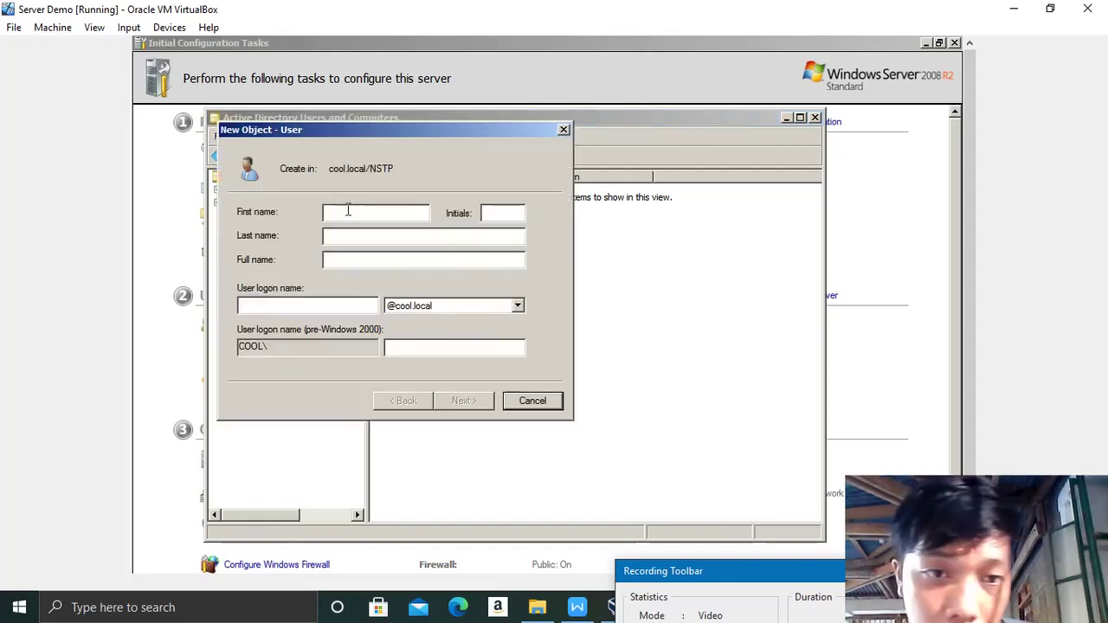
key(Caps_Lock)
text(n)
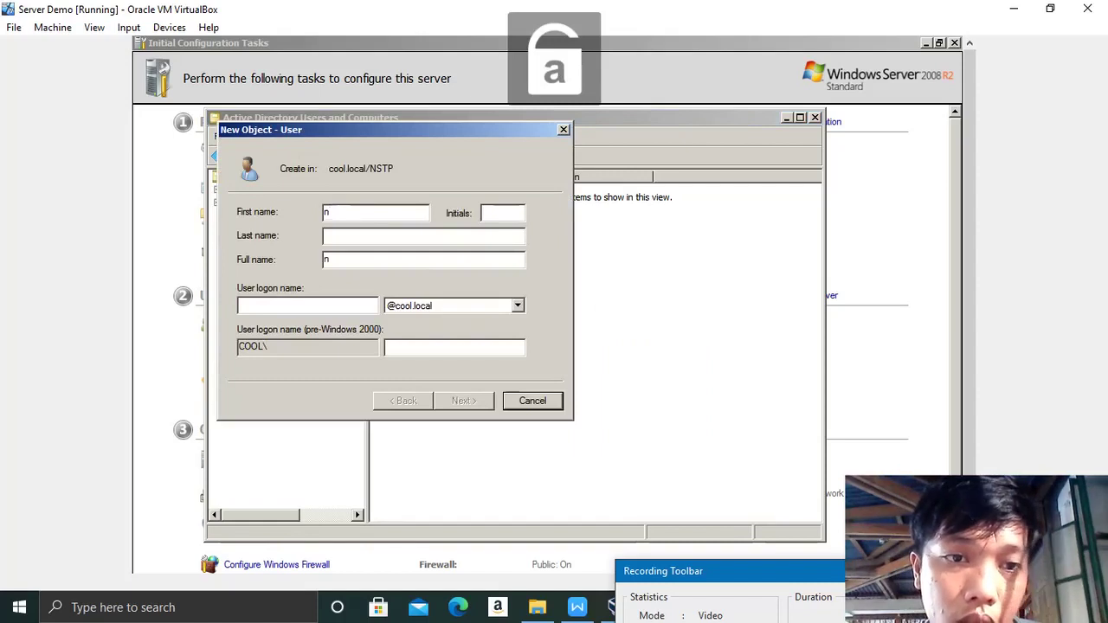
key(BackSpace)
key(Caps_Lock)
text(N-STUD1)
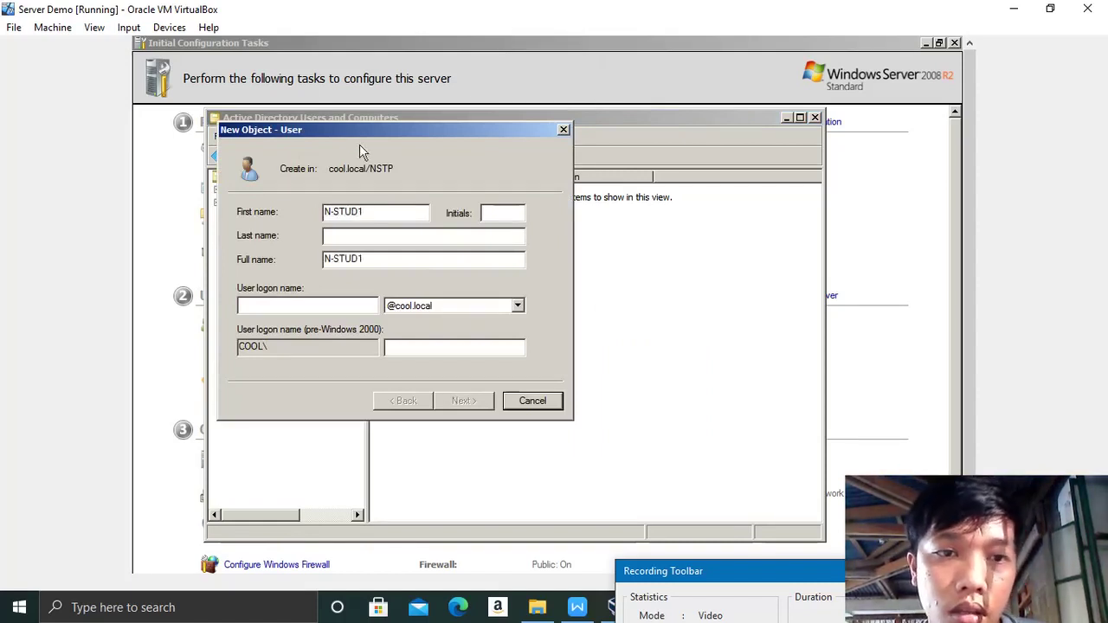
drag(384, 212, 248, 231)
key(ctrl+c)
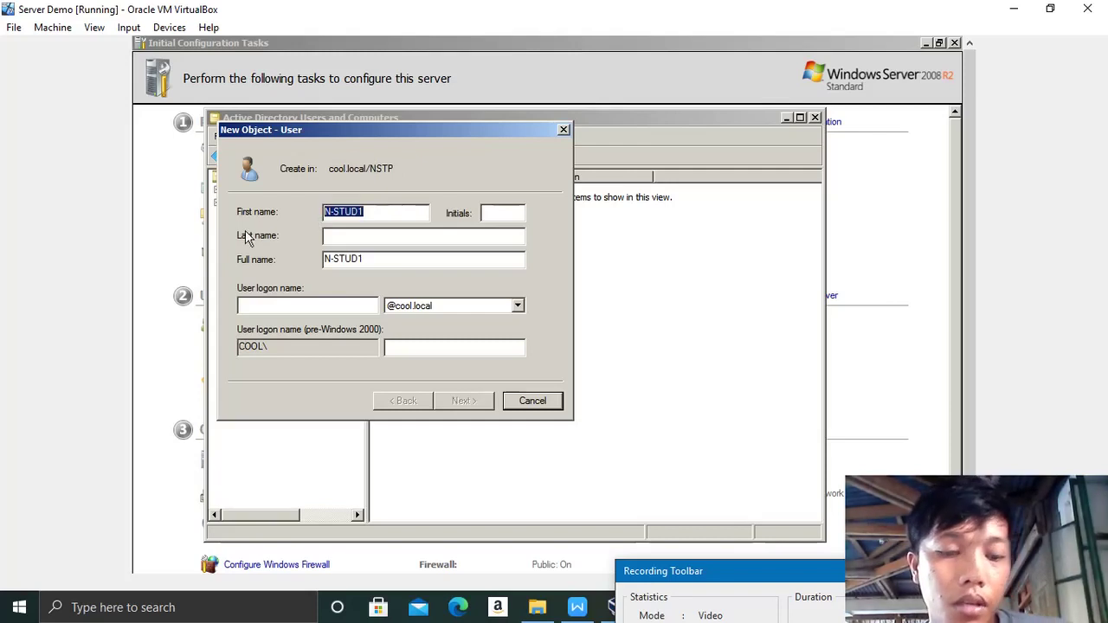
click(261, 305)
key(ctrl+v)
key(Return)
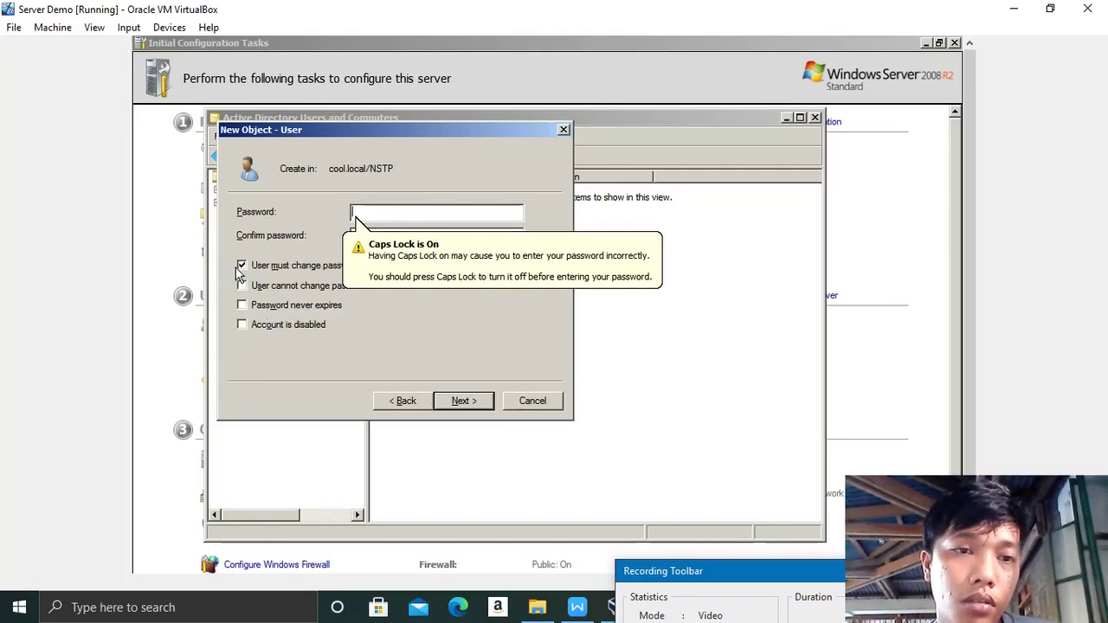
Step: Untick 'must change password at next logon', enter and confirm the password, and finish
click(242, 266)
click(373, 214)
key(Caps_Lock)
text(a)
key(Caps_Lock)
text(BCD1234)
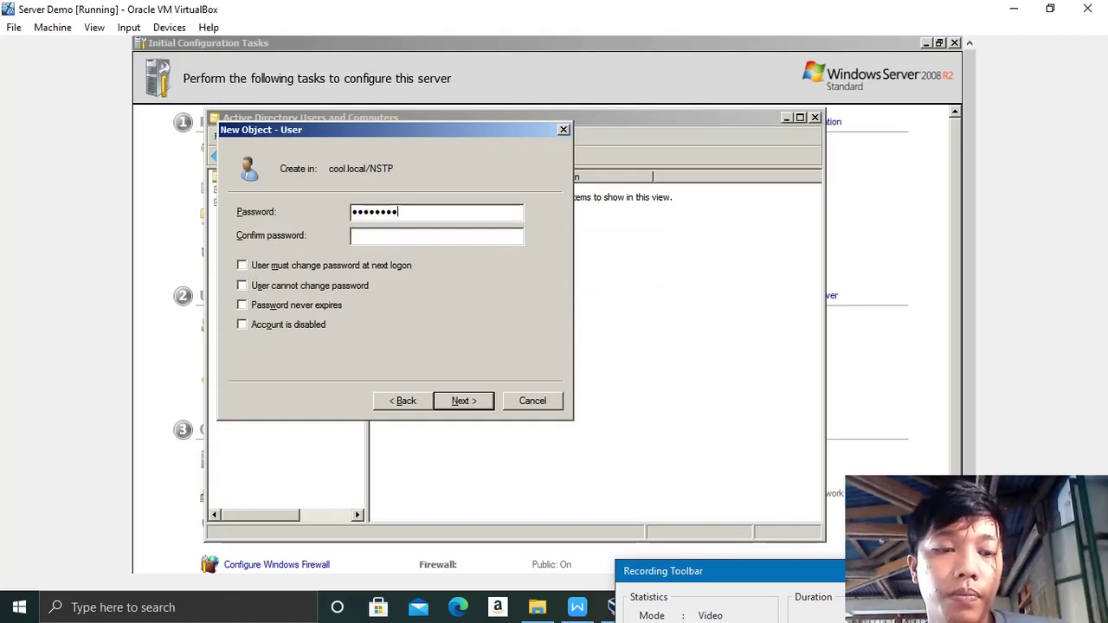
click(389, 236)
key(Caps_Lock)
text(aBCD12)
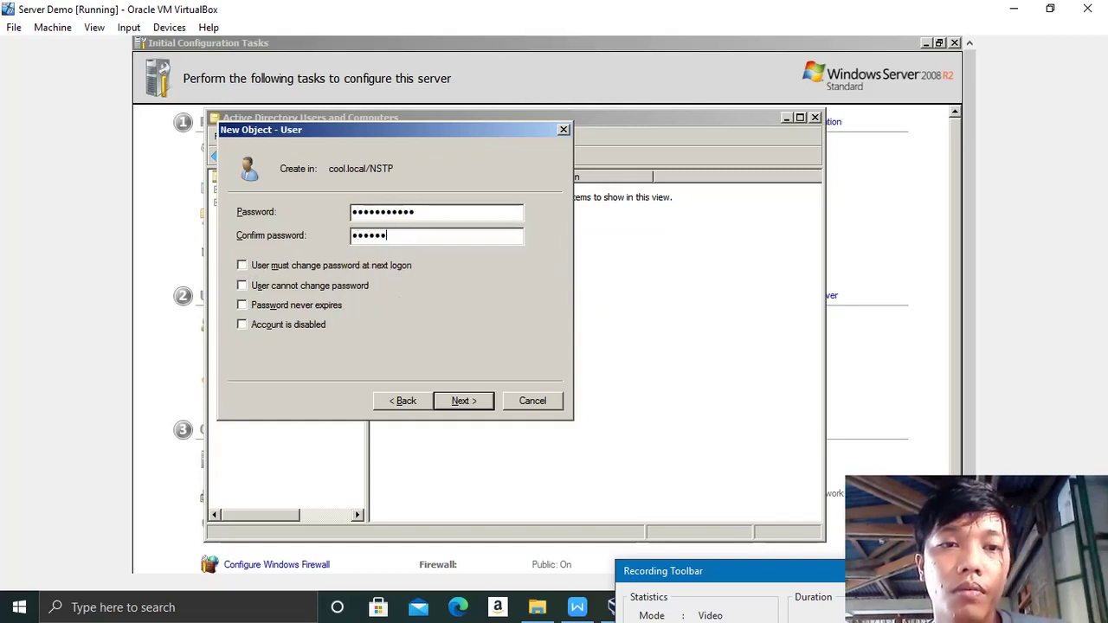
key(Return)
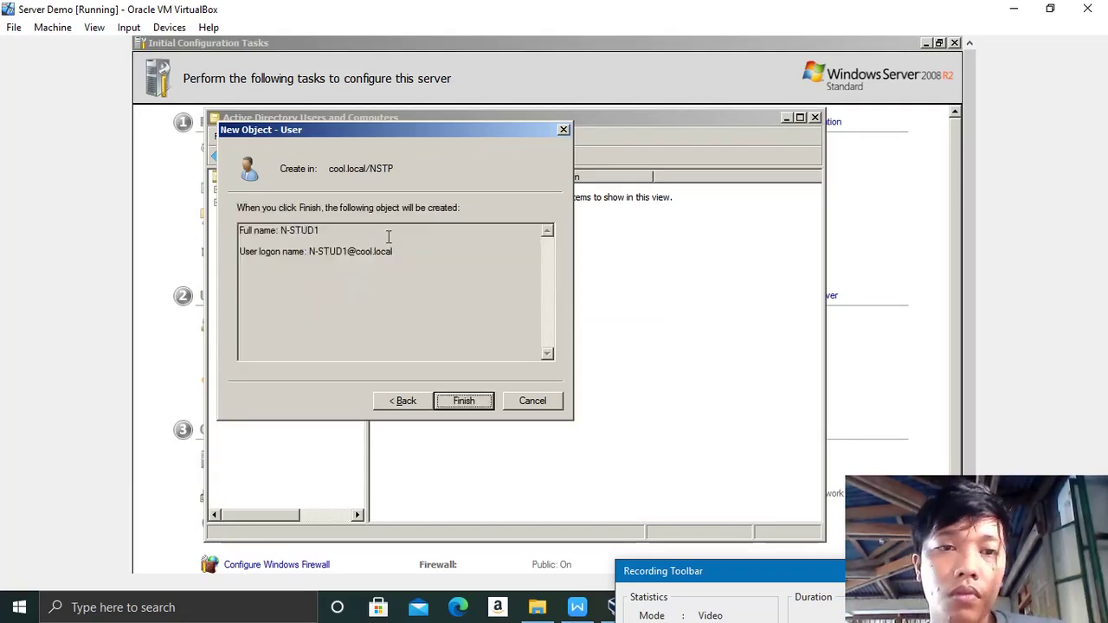
key(Return)
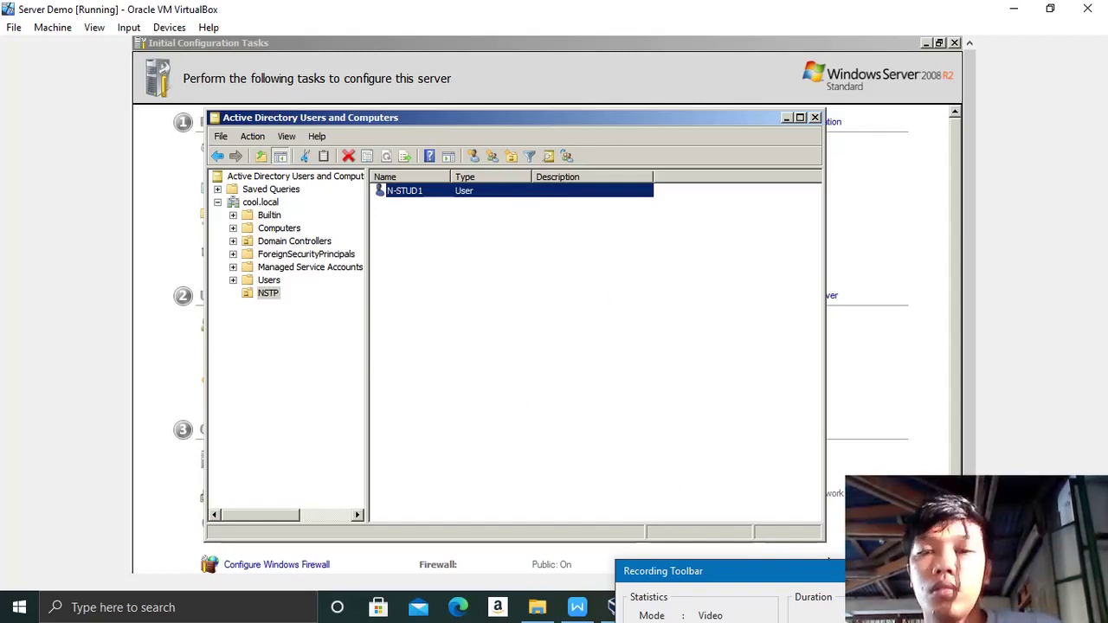
Step: Select the FILIPINO unit to view its user accounts
key(Caps_Lock)
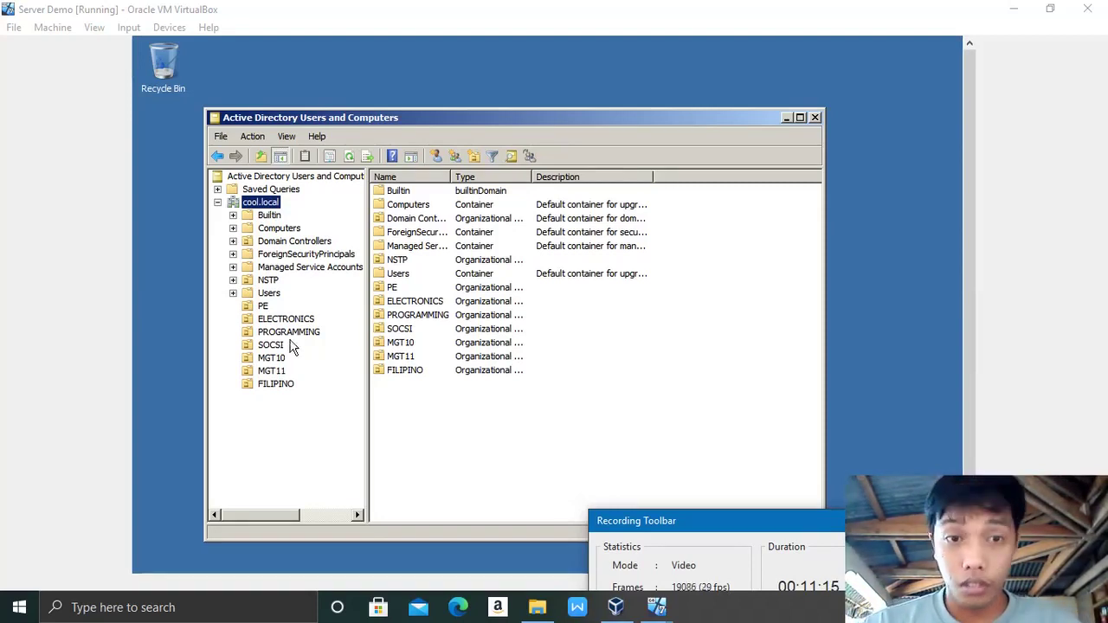
click(275, 386)
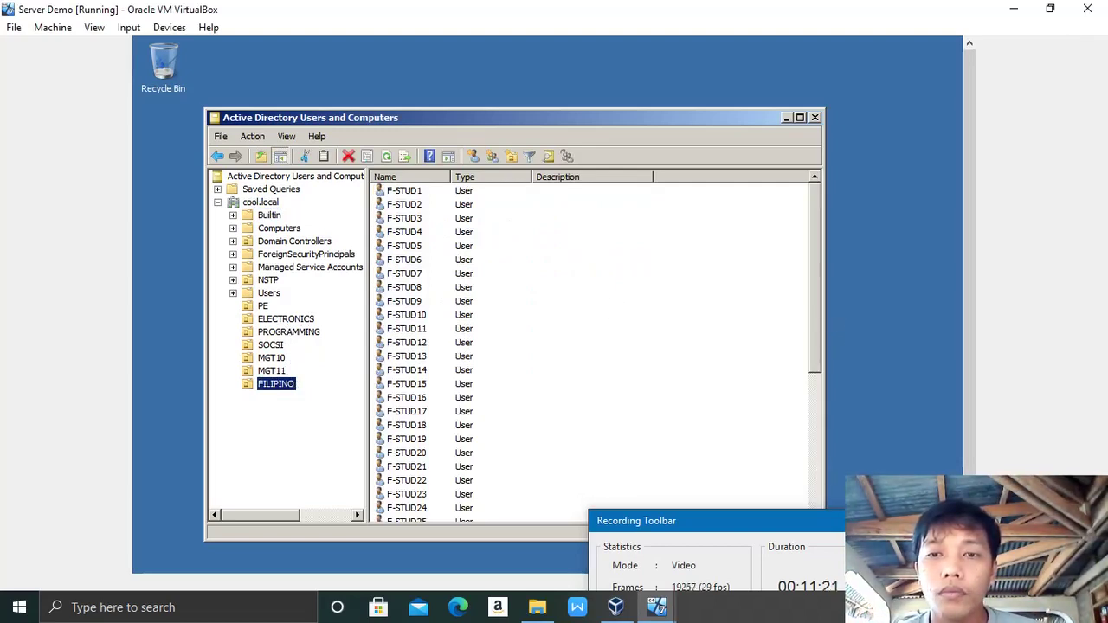
Step: Scroll through the user lists of the FILIPINO, MGT11, MGT10 and SOCSI units
drag(684, 520, 758, 574)
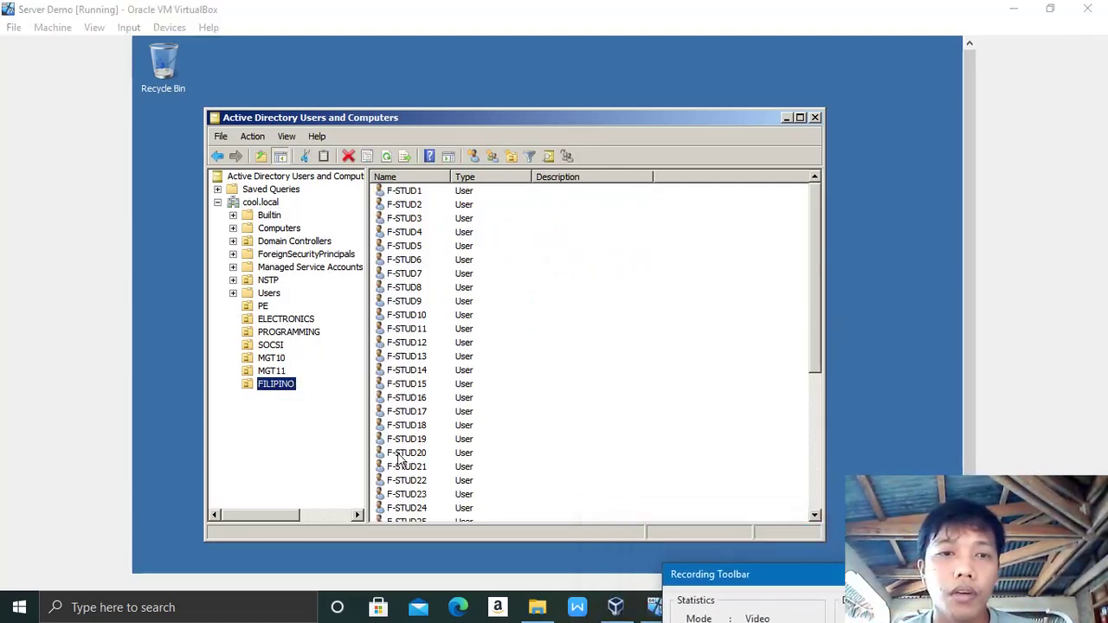
drag(816, 288, 810, 422)
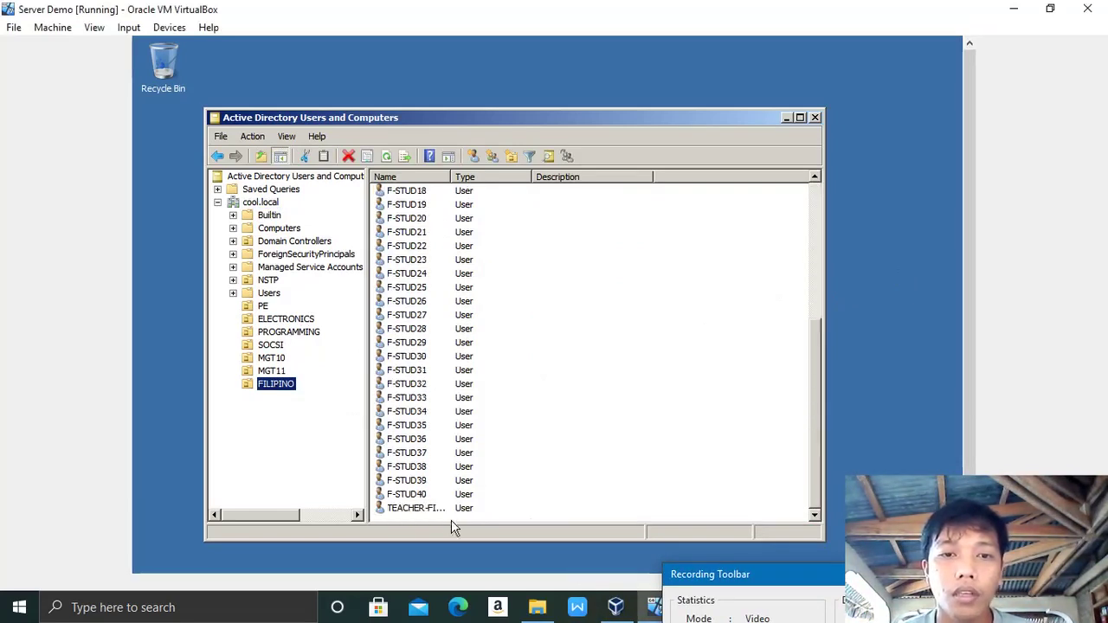
click(271, 371)
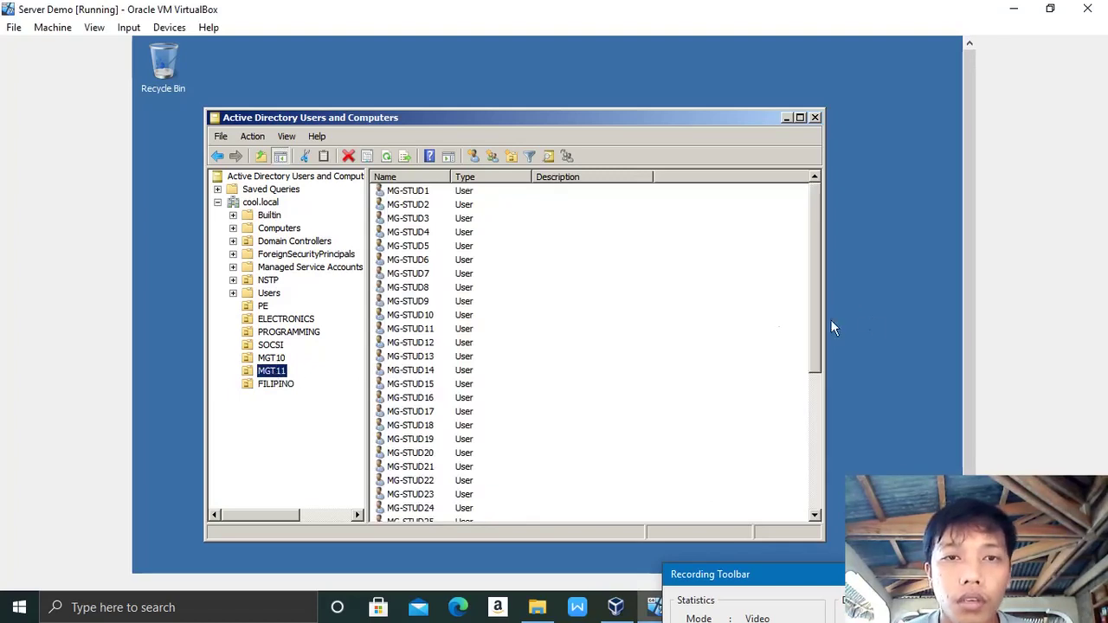
drag(814, 322, 813, 476)
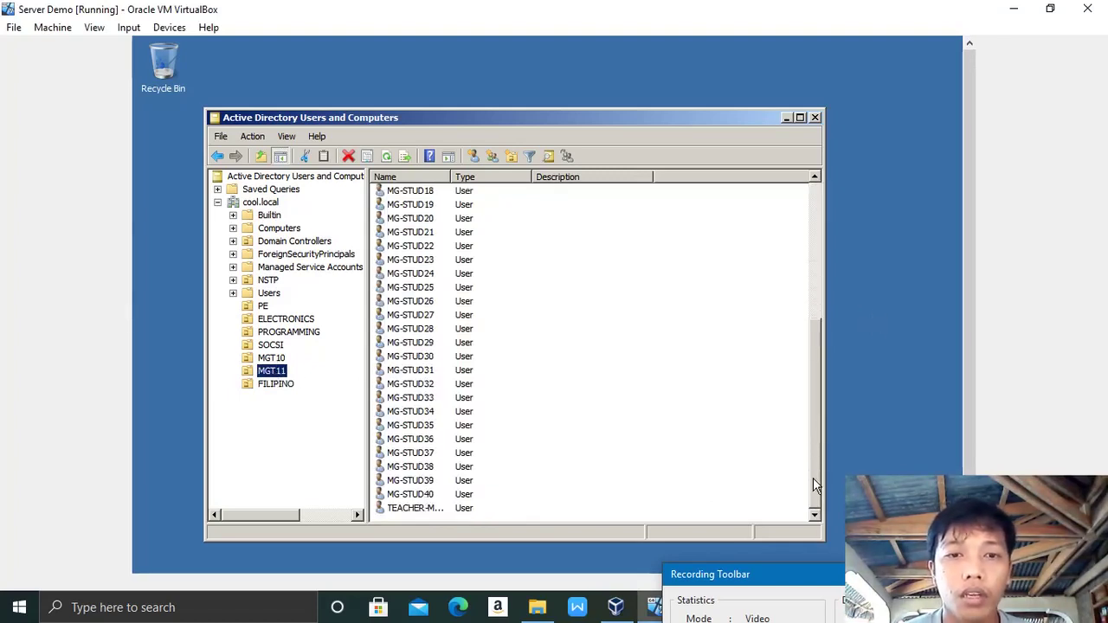
click(273, 359)
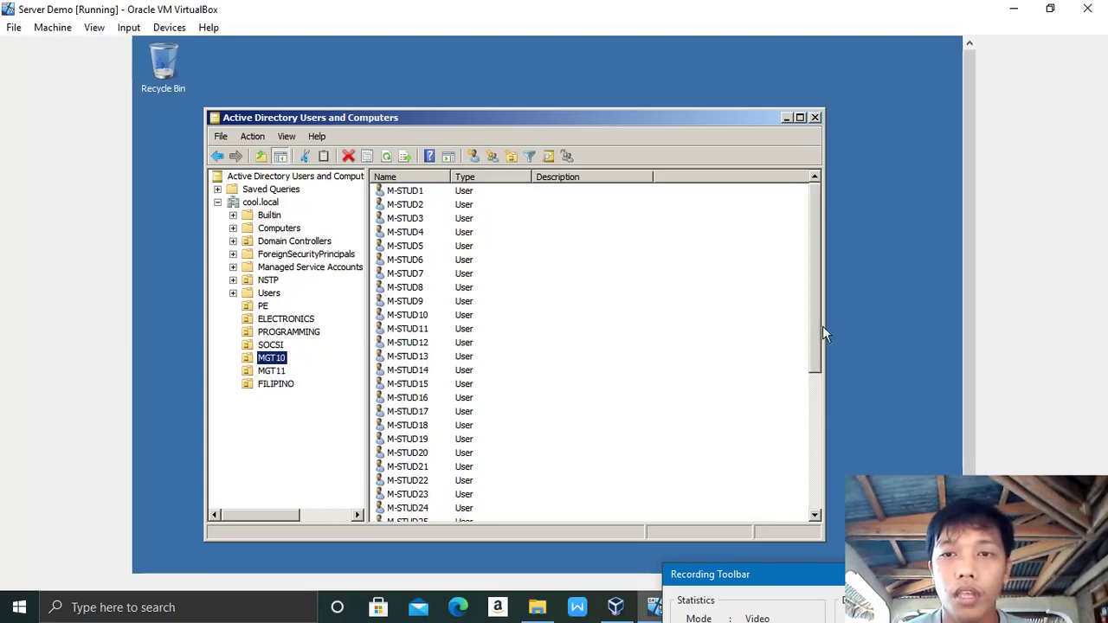
drag(820, 325, 810, 471)
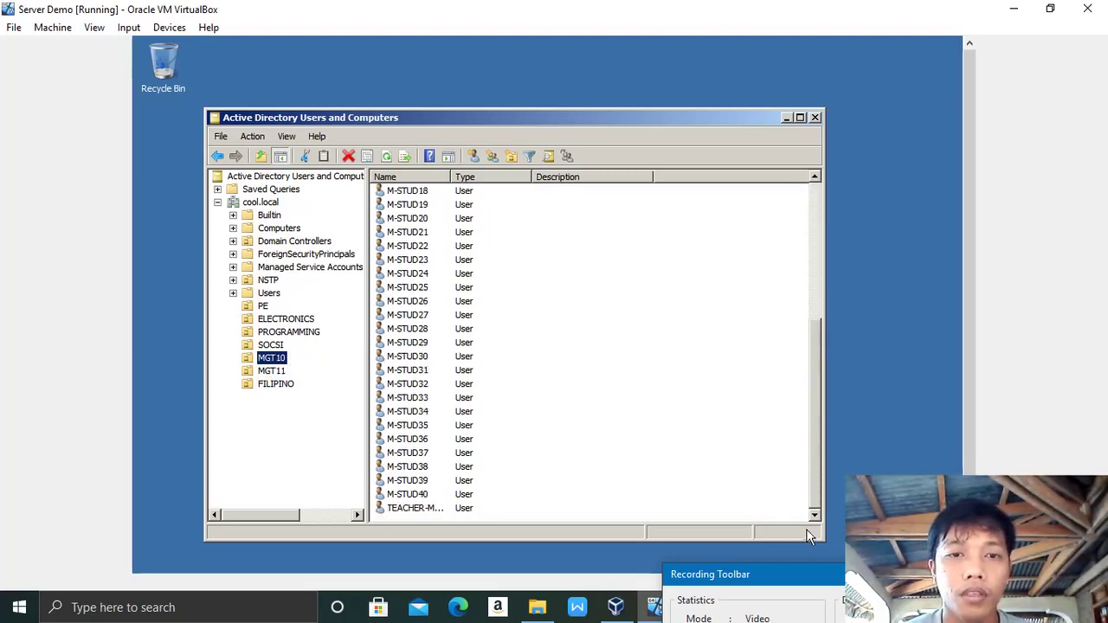
click(273, 345)
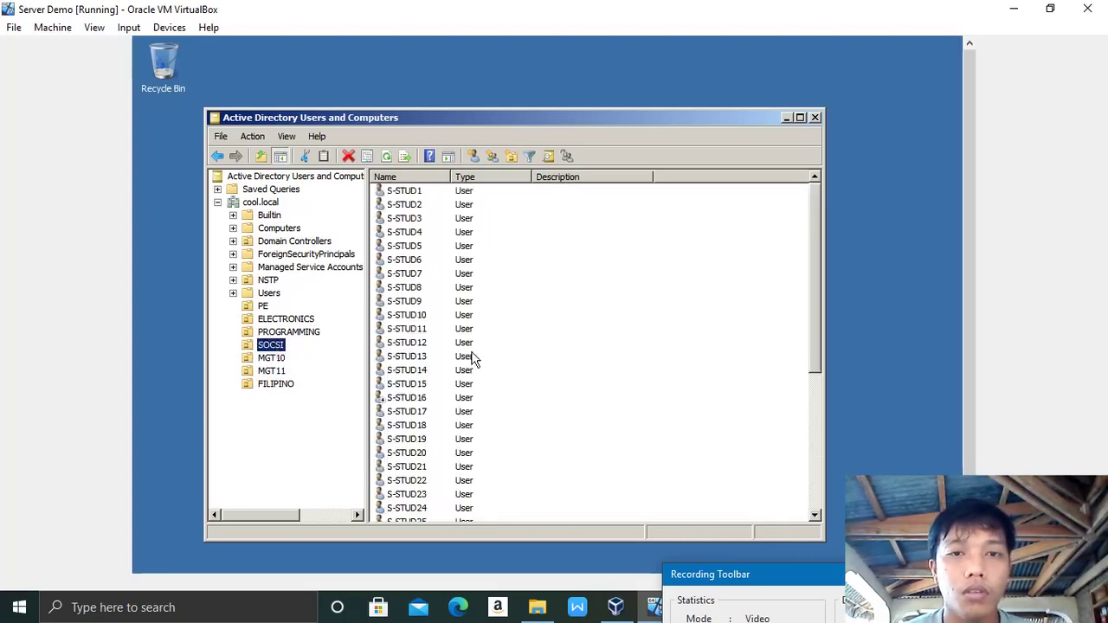
drag(819, 345, 810, 484)
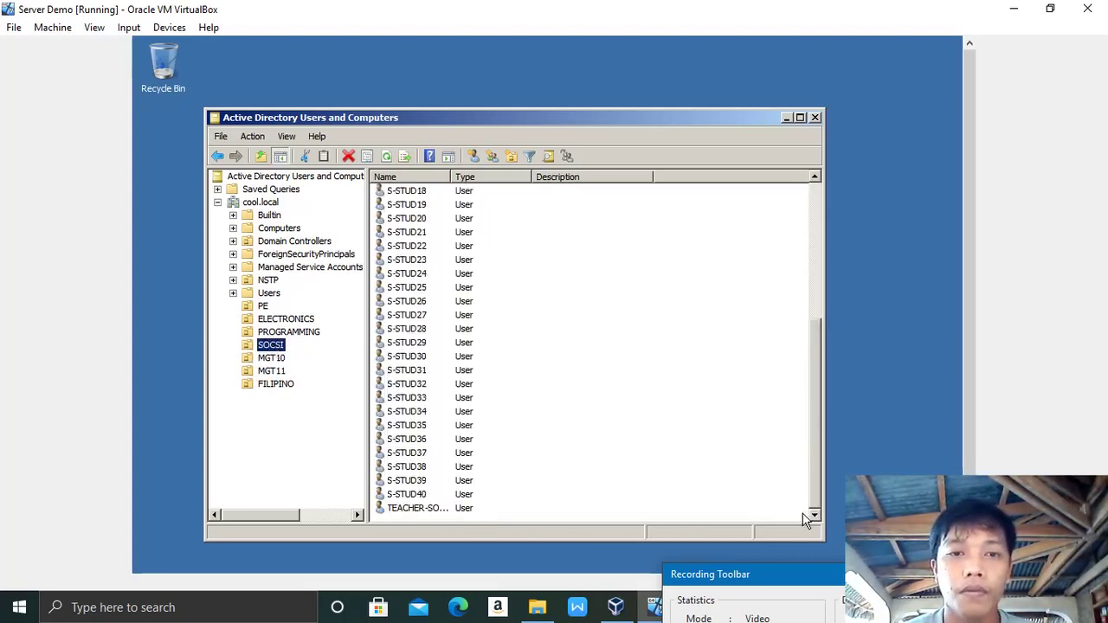
Step: Browse the PROGRAMMING, ELECTRONICS and PE user lists, ending on the NSTP unit
click(273, 334)
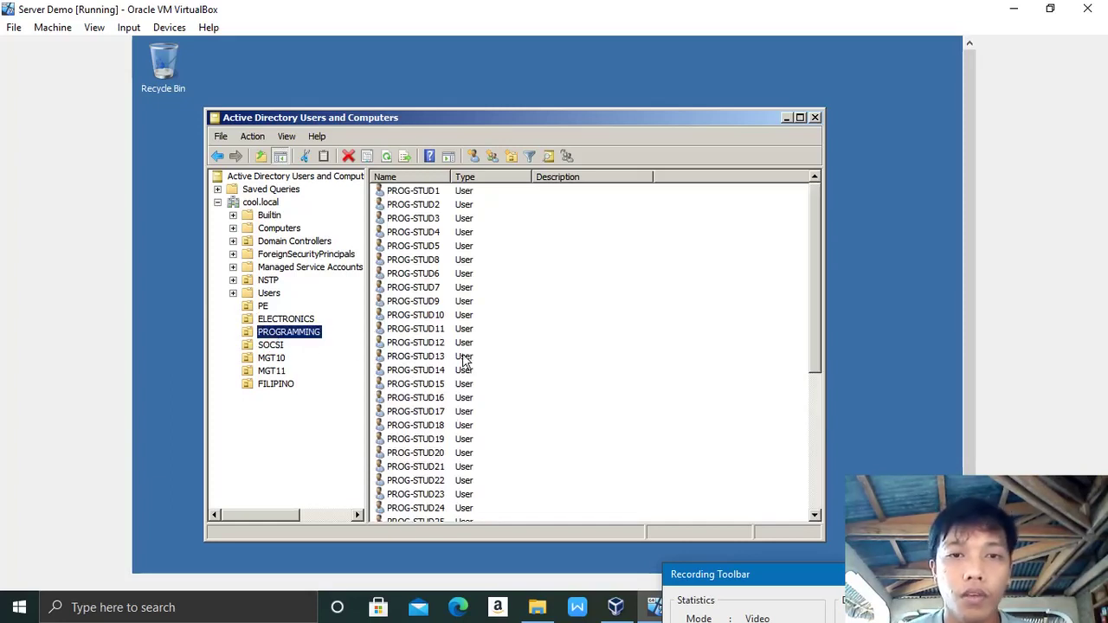
drag(812, 322, 797, 511)
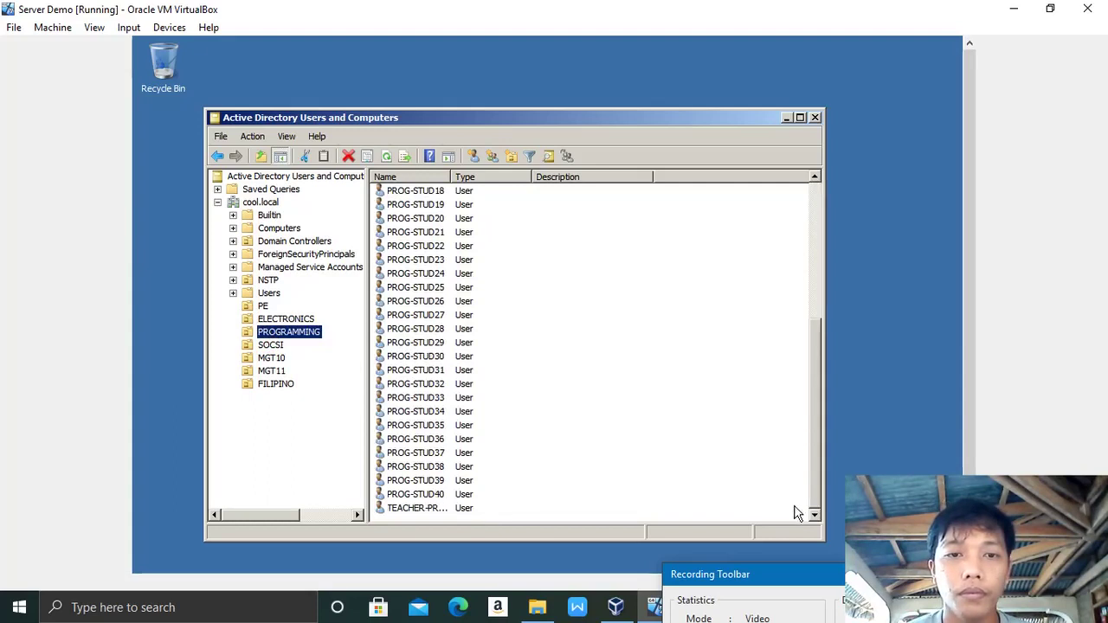
click(291, 322)
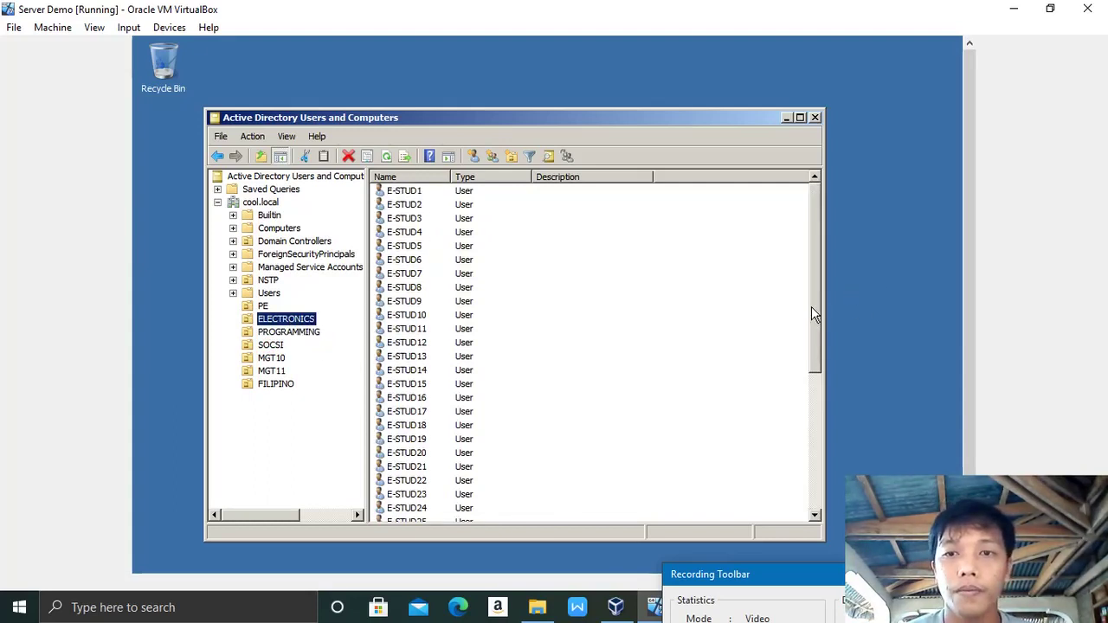
drag(816, 314, 808, 472)
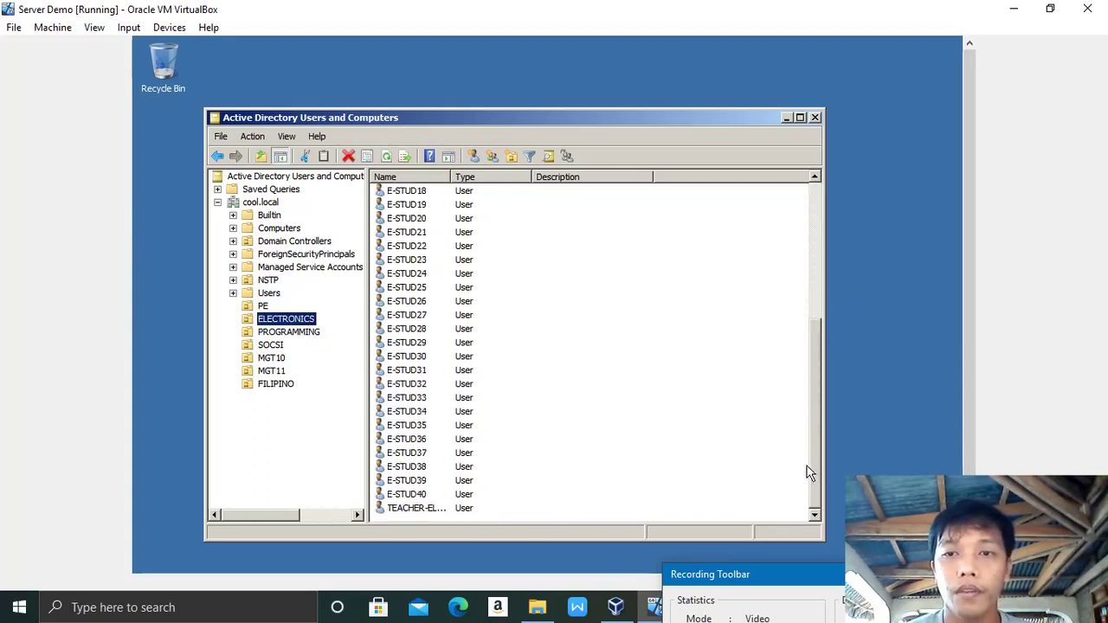
click(263, 305)
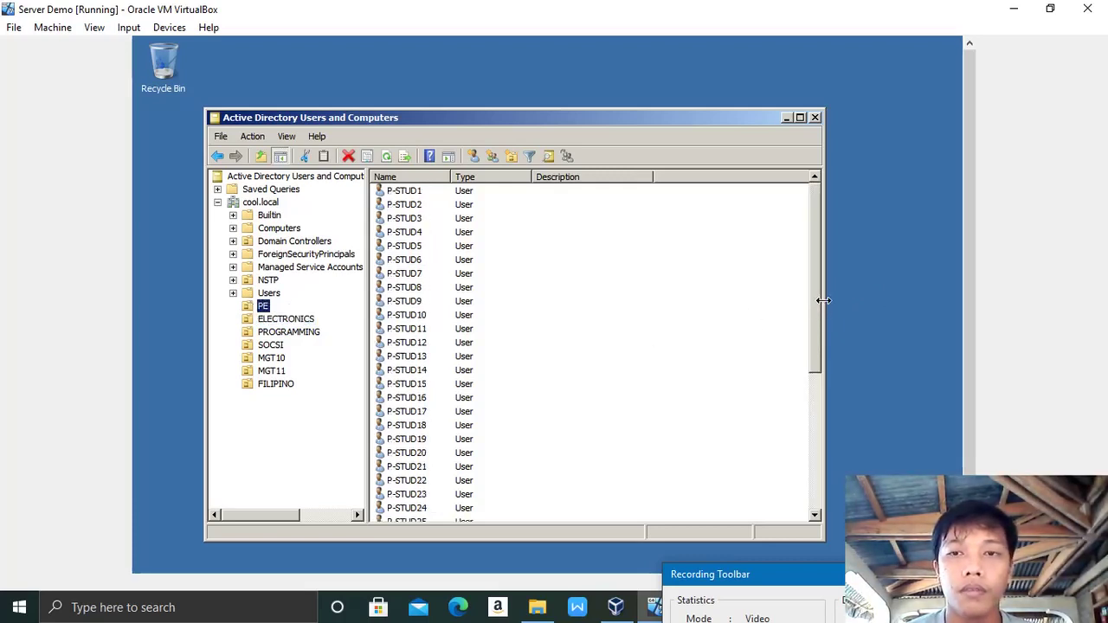
drag(821, 313, 814, 515)
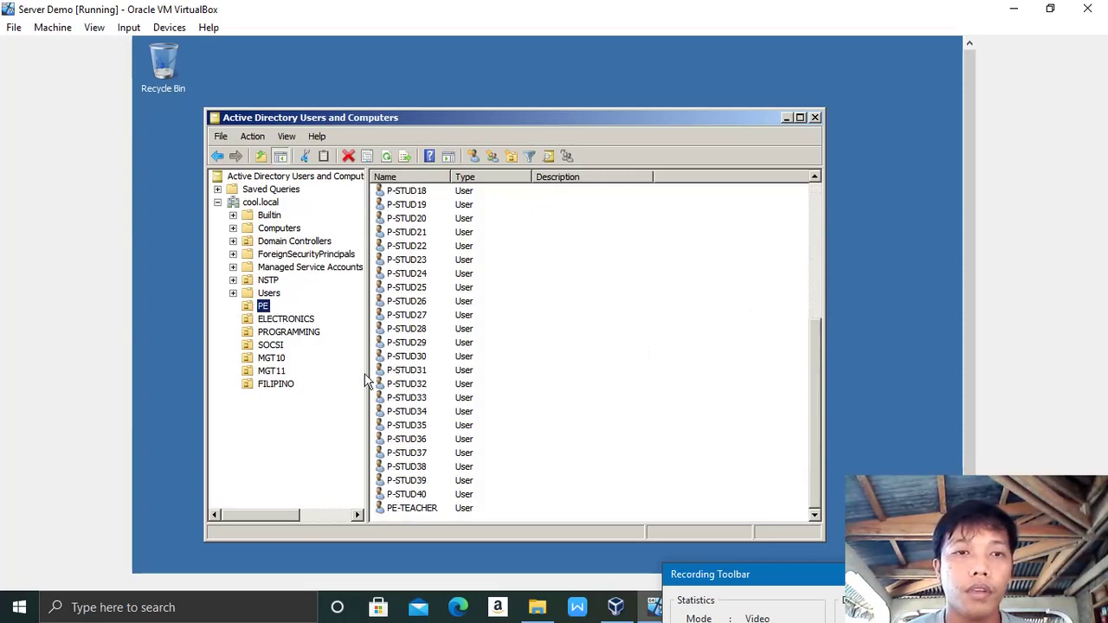
click(269, 280)
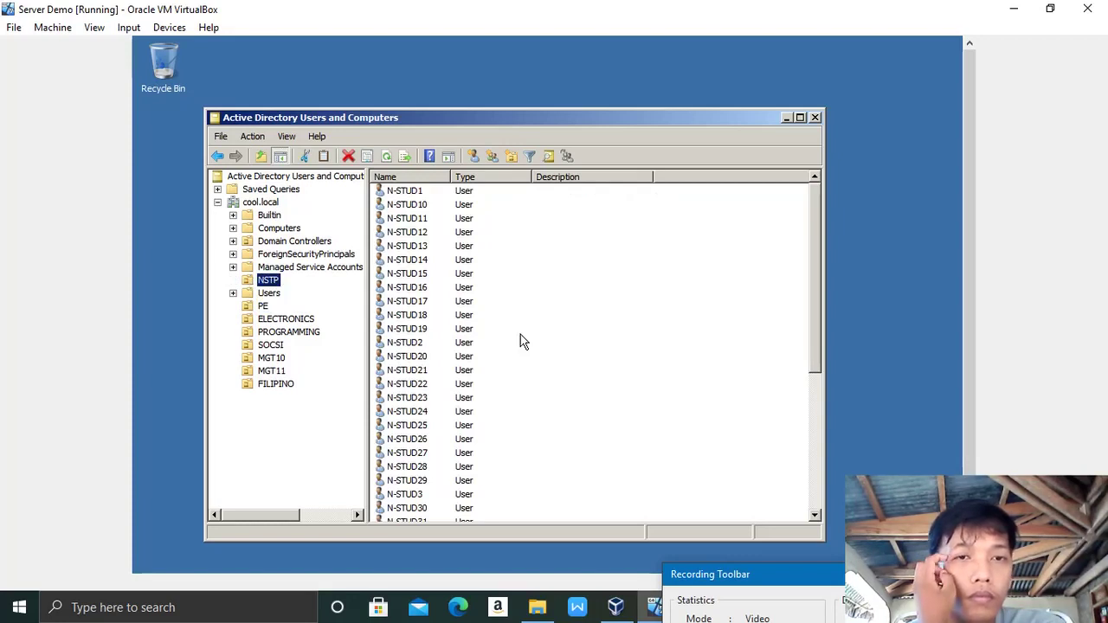
Step: Scroll the NSTP list down to TEACHER-NSTP, then close Active Directory Users and Computers
drag(817, 335, 835, 484)
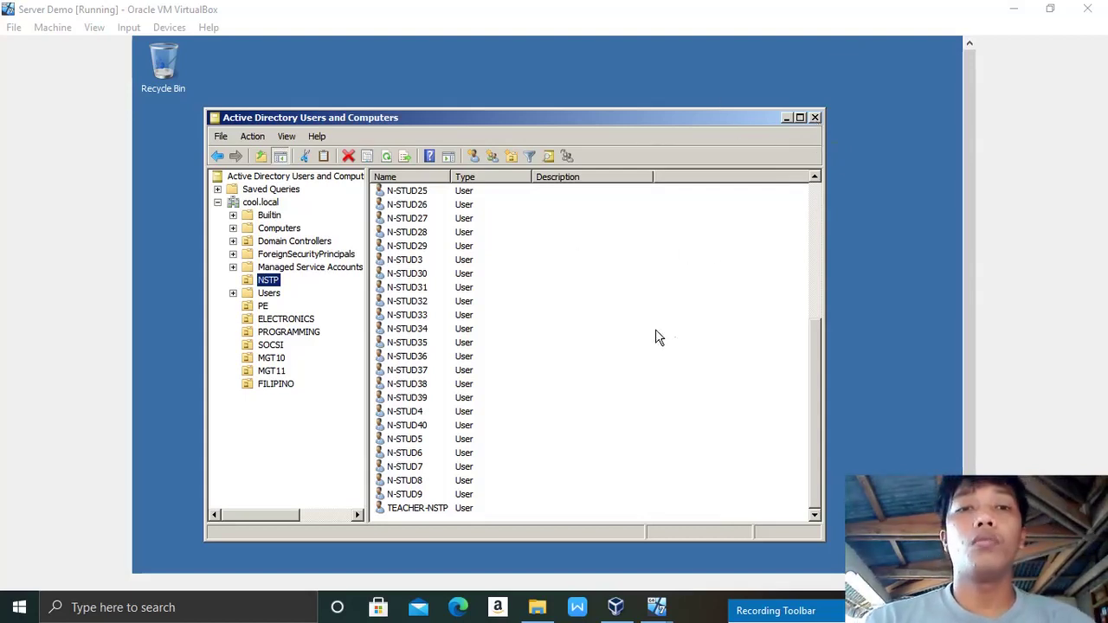
click(815, 121)
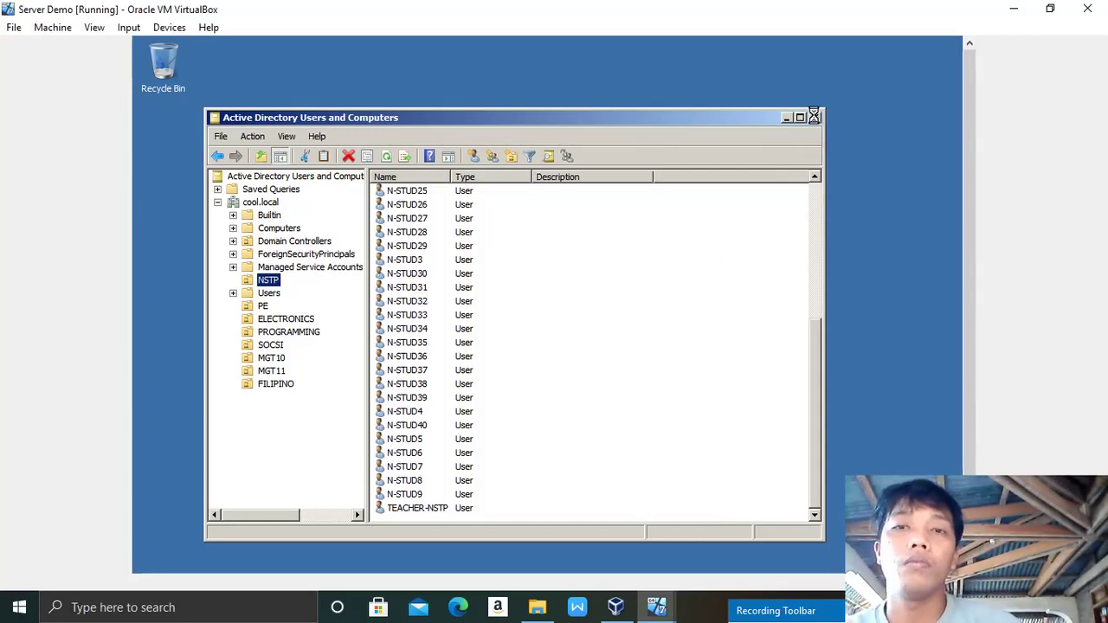
drag(969, 284, 975, 386)
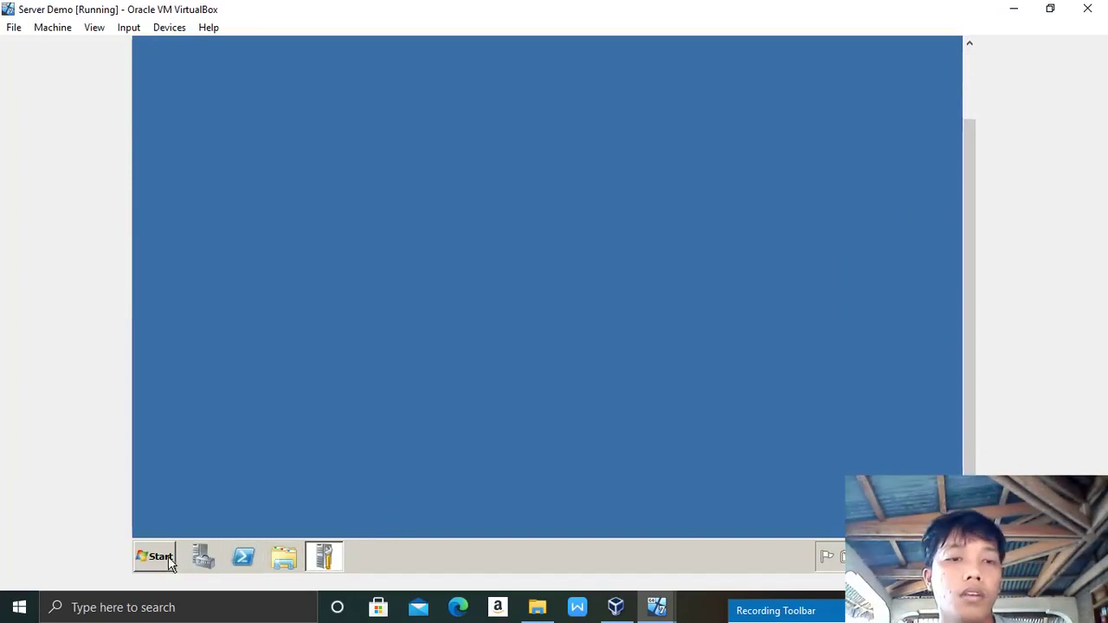
Step: Launch Server Manager from the taskbar and start the Add Roles Wizard
click(202, 558)
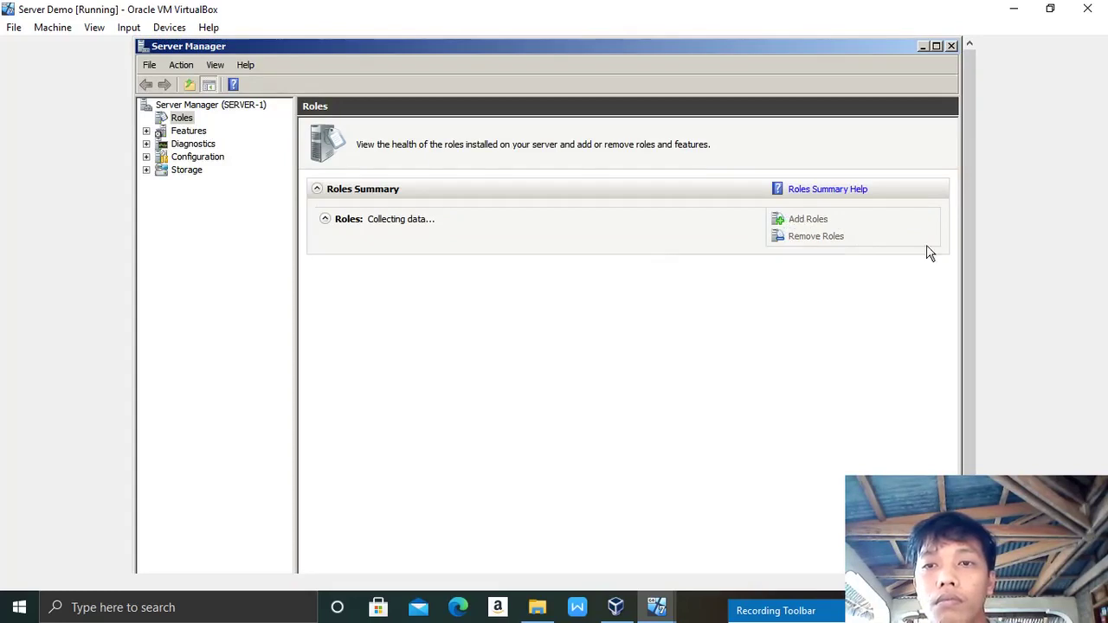
click(788, 222)
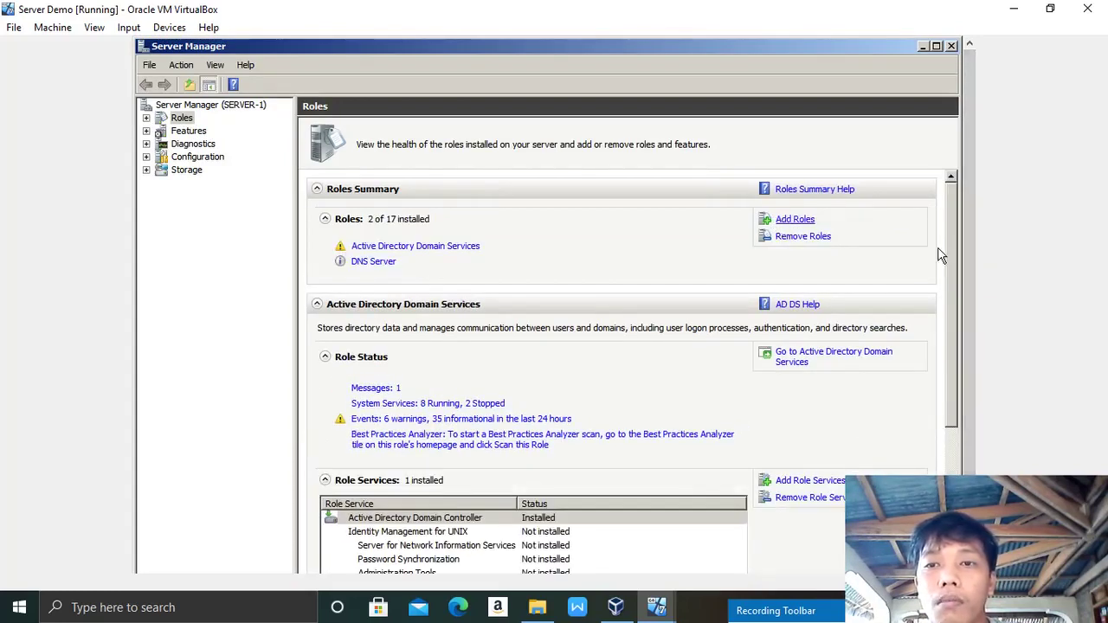
scroll(967, 271, down, 2)
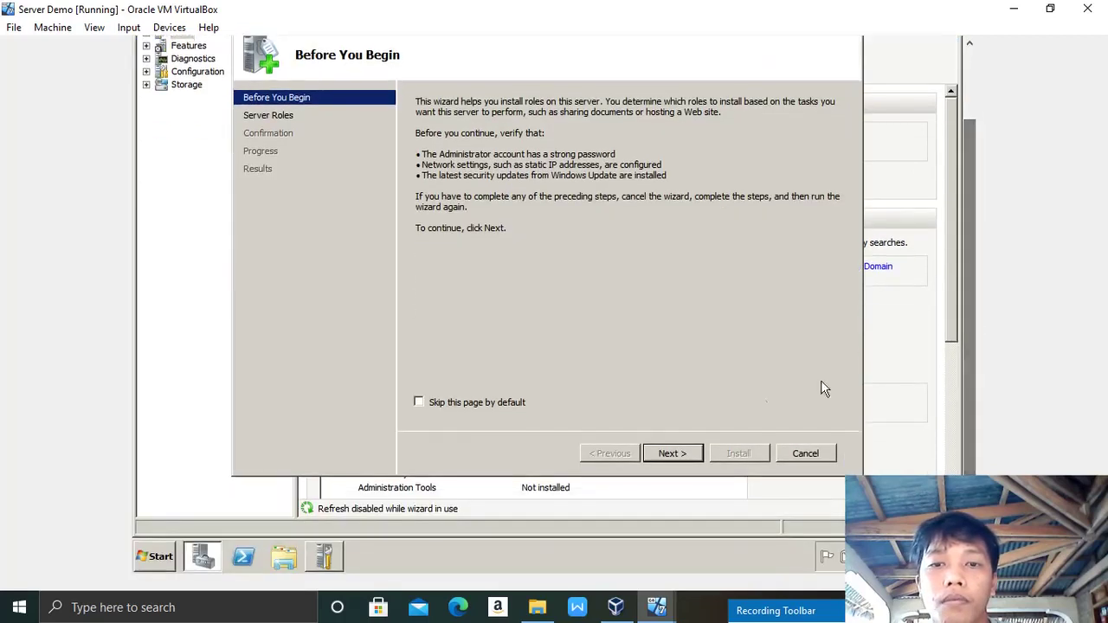
Step: Tick DHCP Server in the Add Roles Wizard and proceed past the bindings page with 128.0.0.2 checked
click(672, 453)
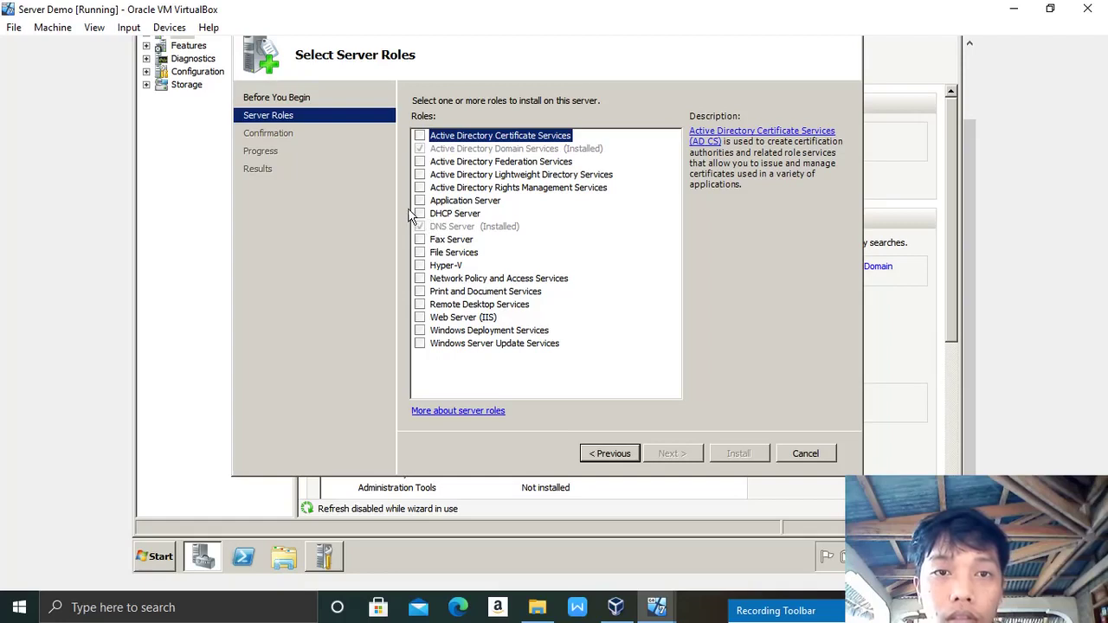
click(419, 214)
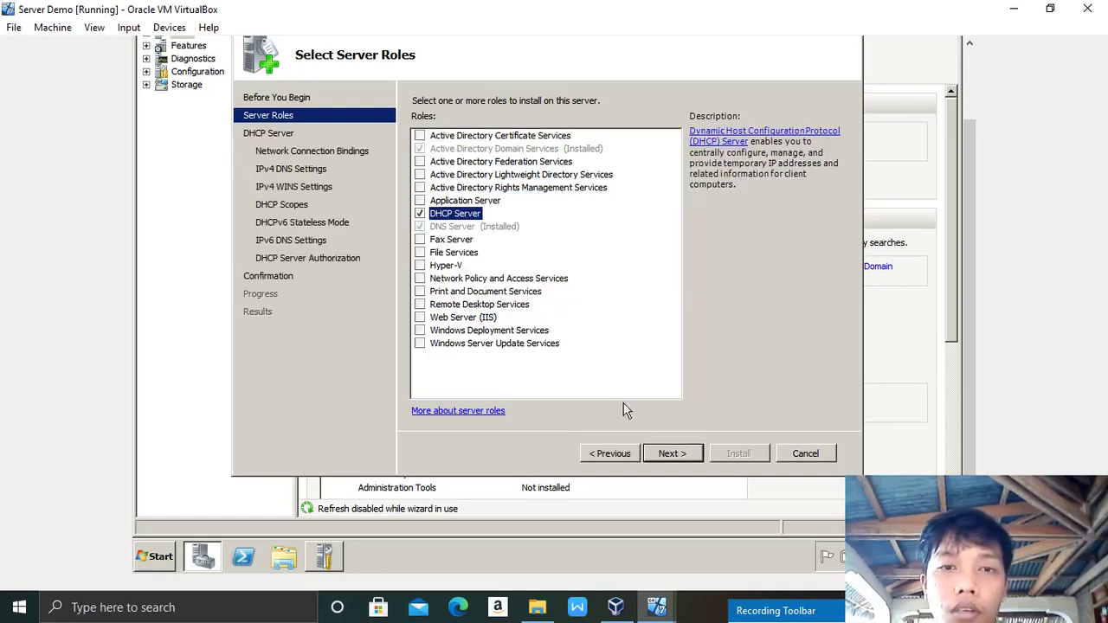
click(675, 455)
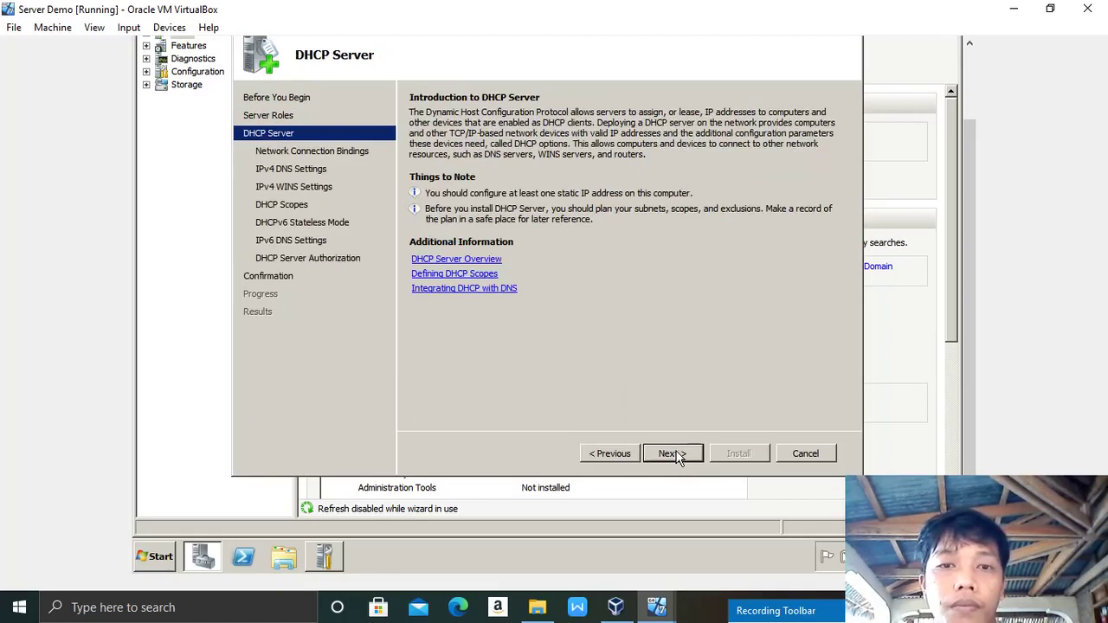
click(674, 454)
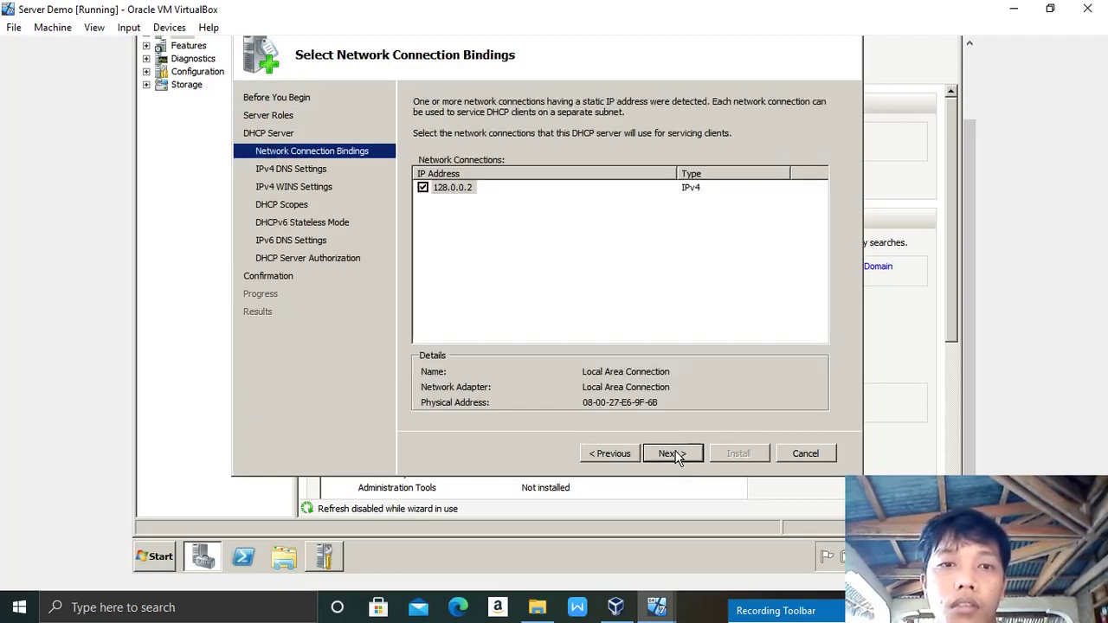
click(673, 453)
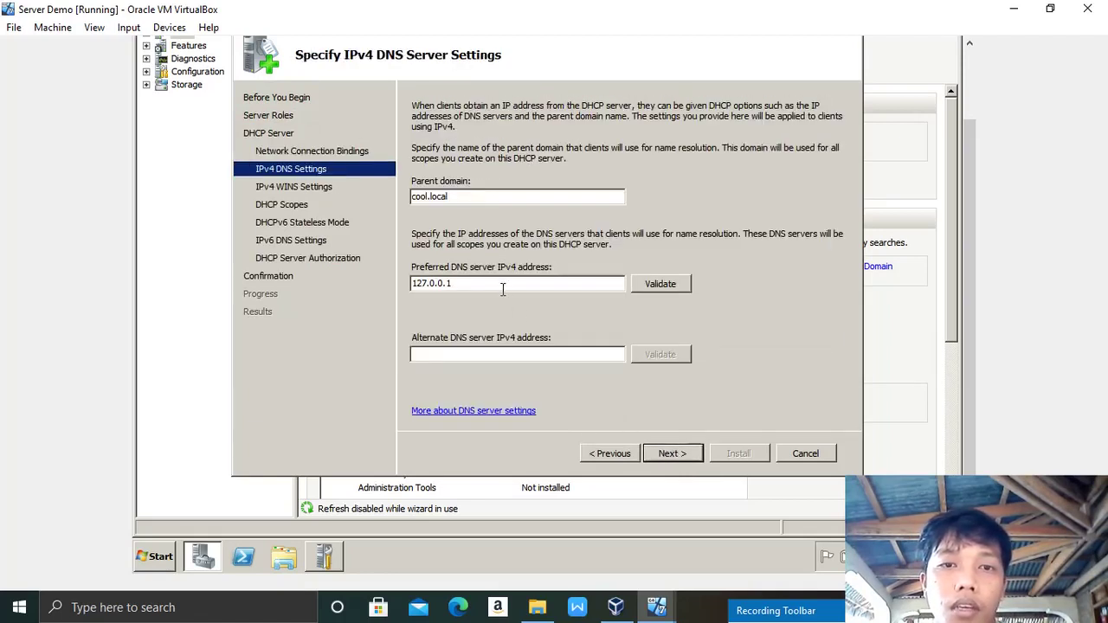
Step: Clear the 127.0.0.1 preferred DNS entry and run ipconfig in a guest Command Prompt to confirm 128.0.0.2
key(BackSpace)
key(BackSpace)
key(BackSpace)
key(BackSpace)
key(BackSpace)
key(BackSpace)
key(BackSpace)
key(BackSpace)
key(BackSpace)
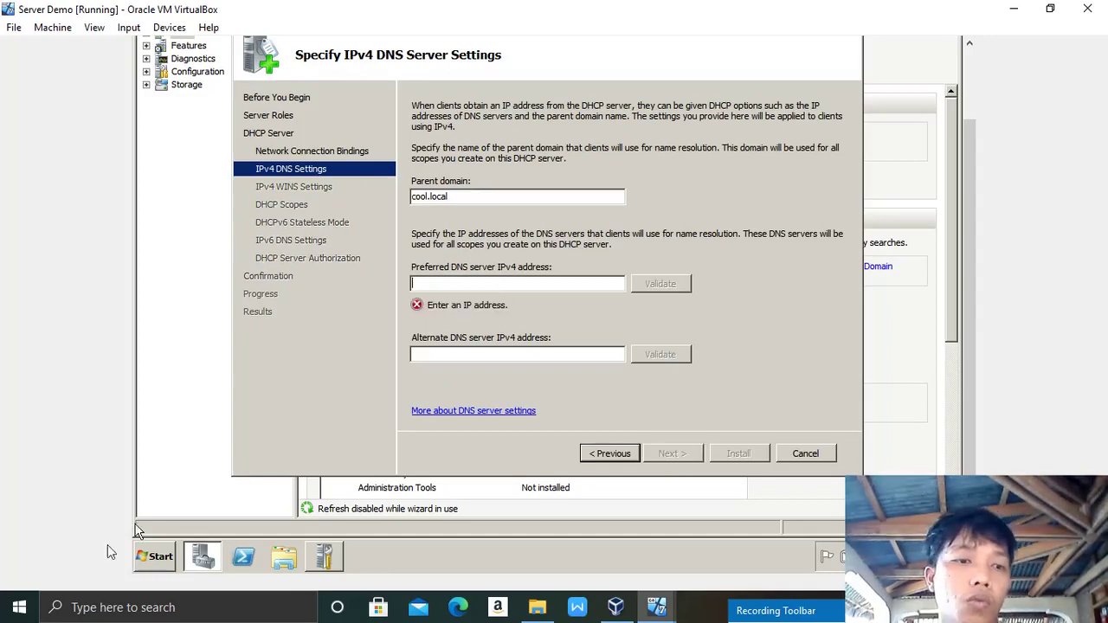
click(154, 559)
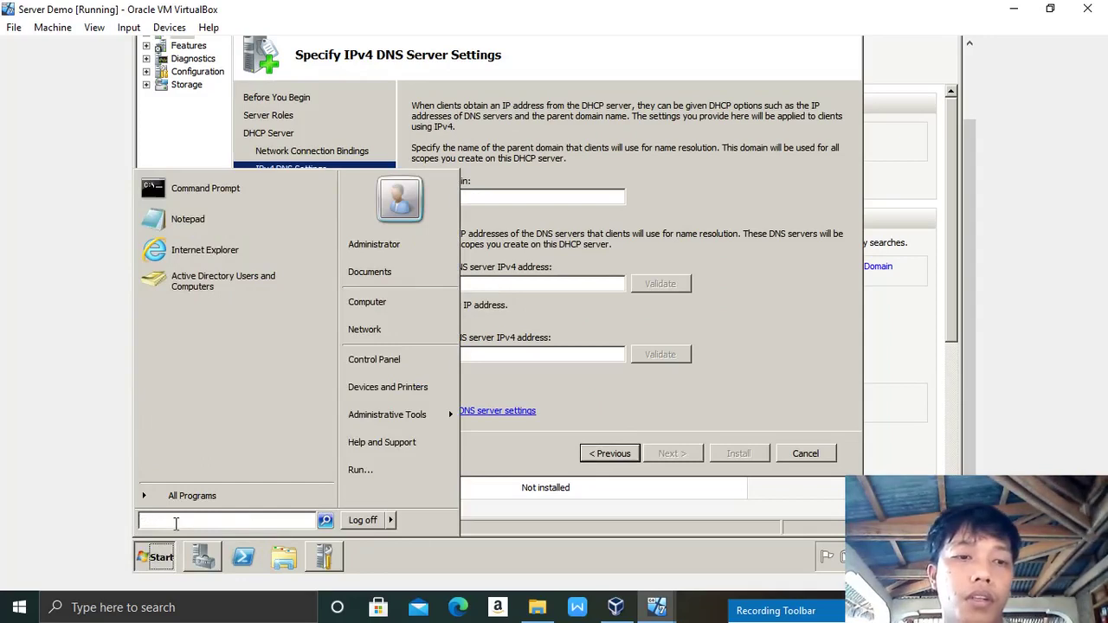
text(md)
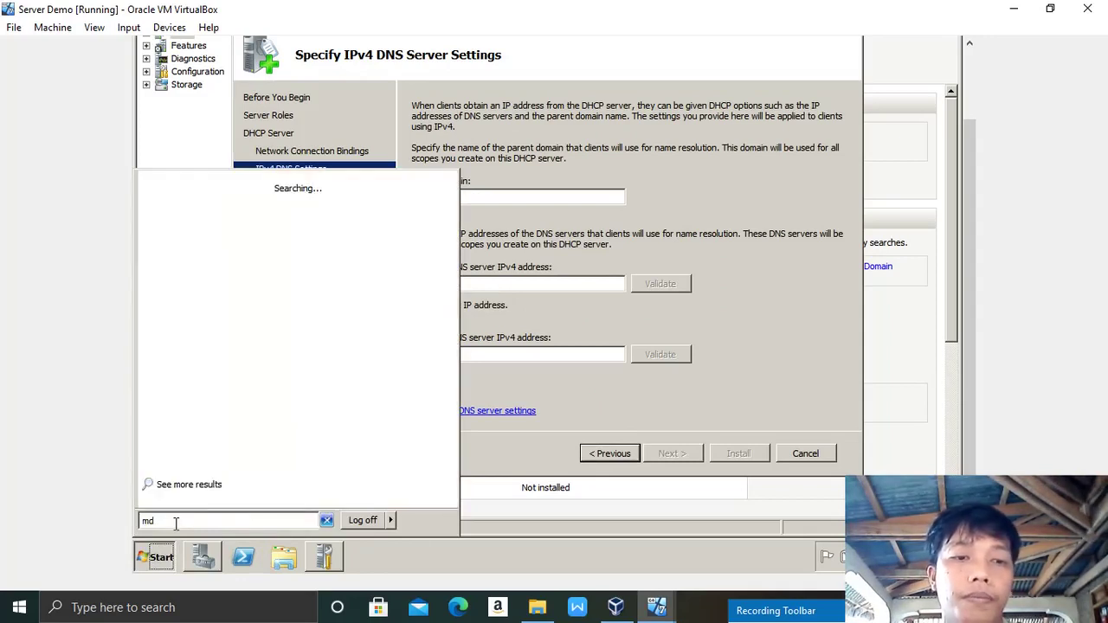
key(BackSpace)
key(BackSpace)
text(cmd)
key(Return)
text(ipconfig)
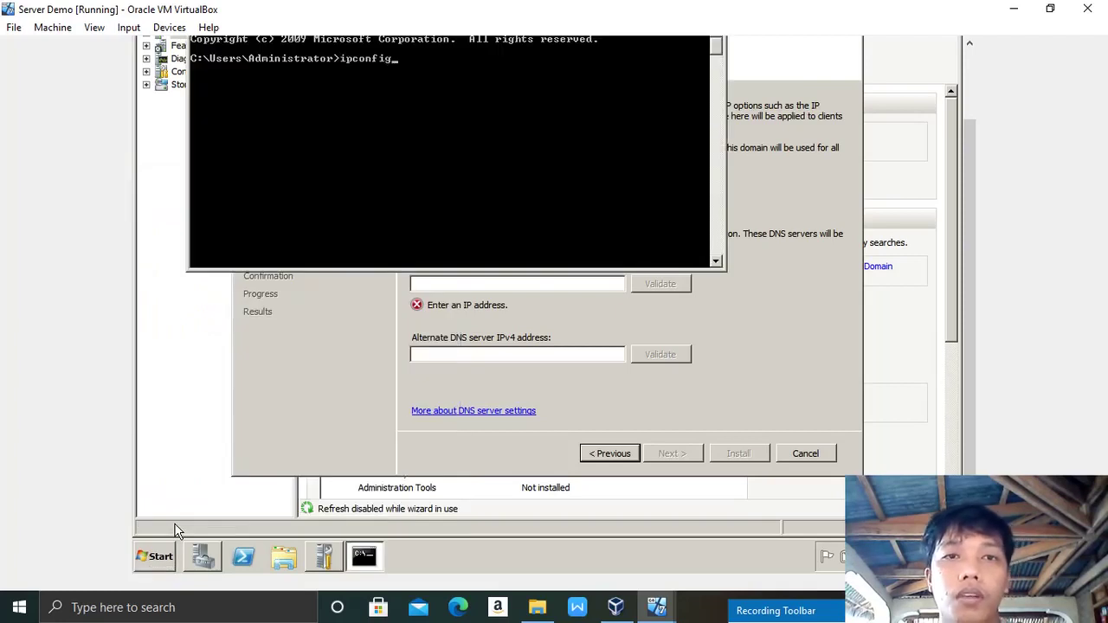
key(Return)
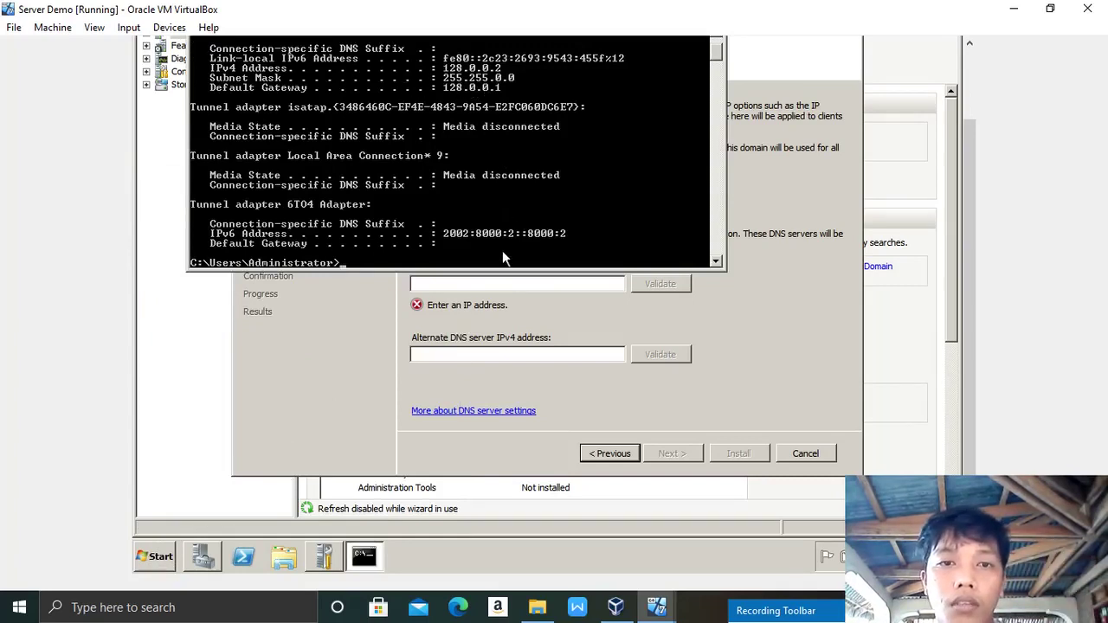
click(453, 284)
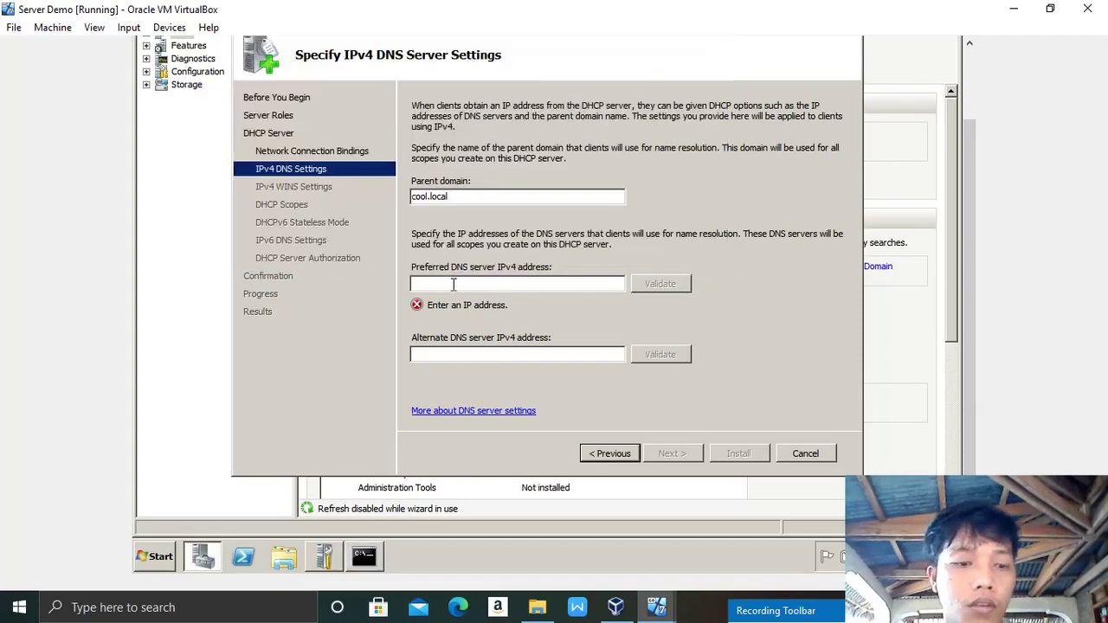
Step: Enter and validate 128.0.0.2 as preferred DNS server, leaving WINS not required
text(128.0.0.)
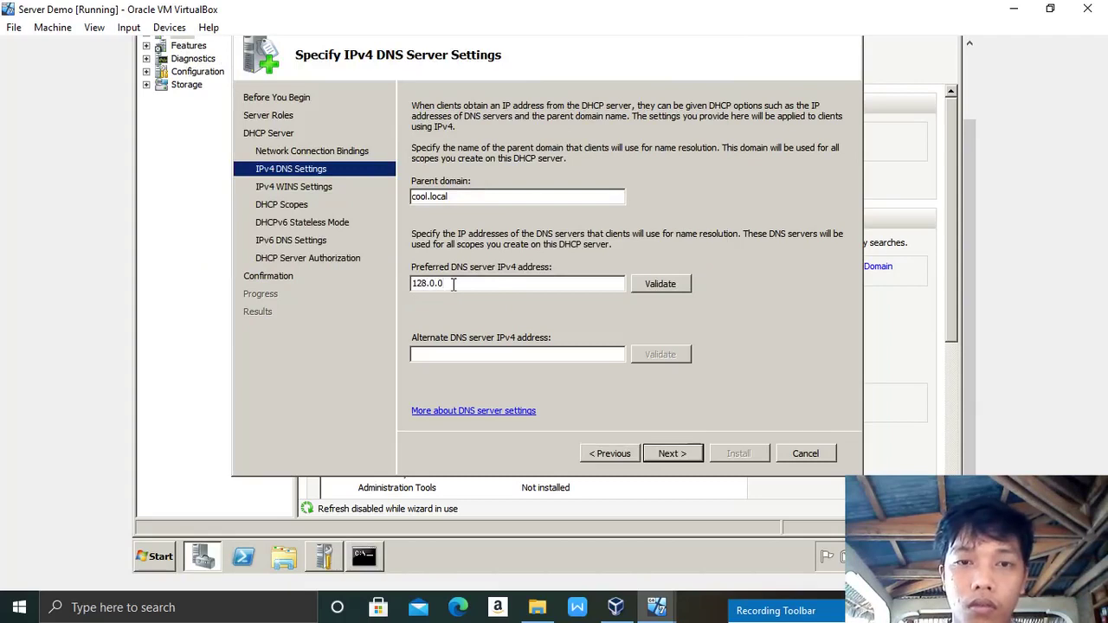
text(2)
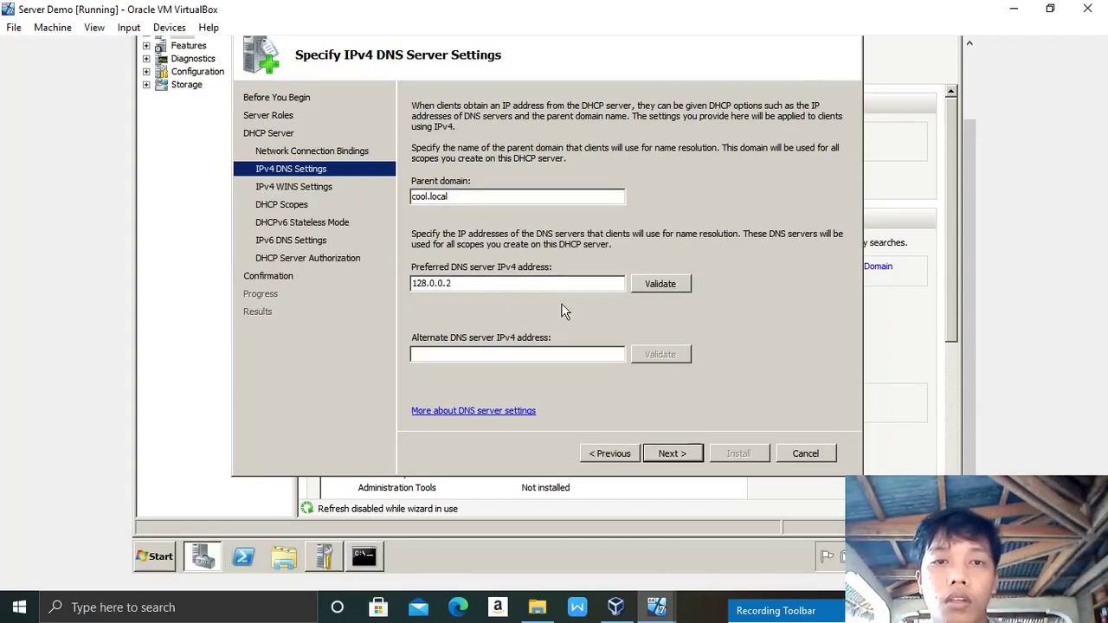
click(658, 285)
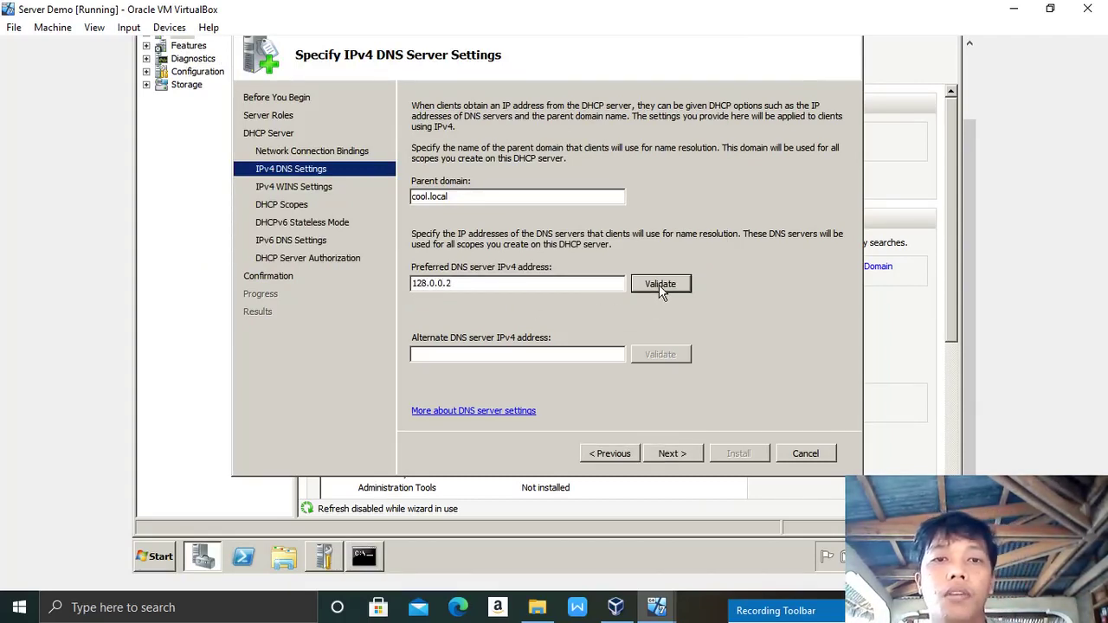
click(681, 455)
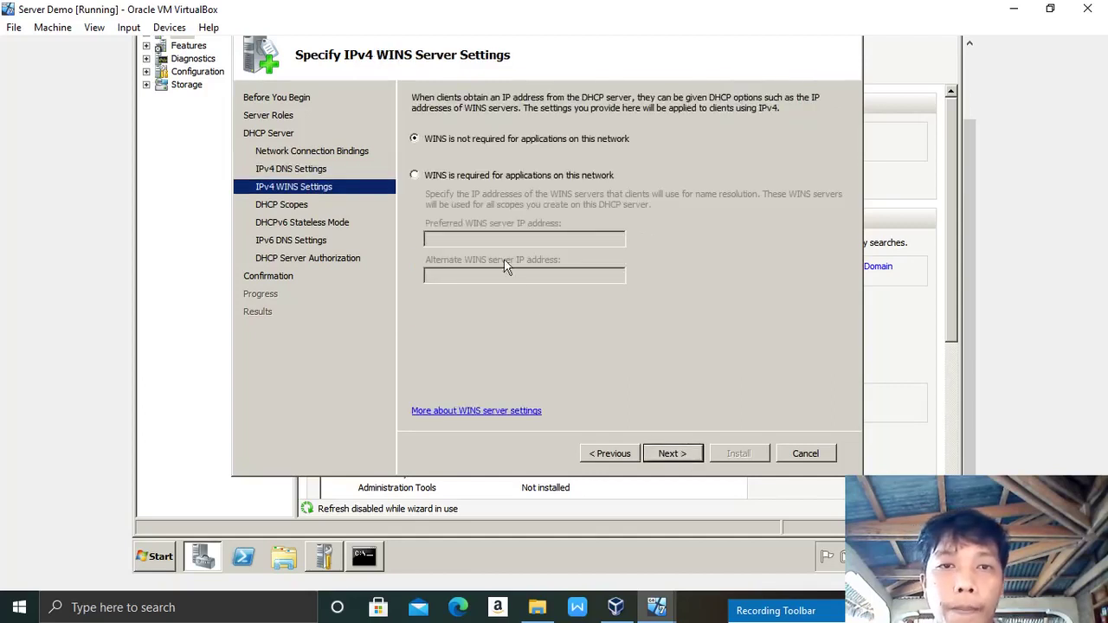
click(678, 457)
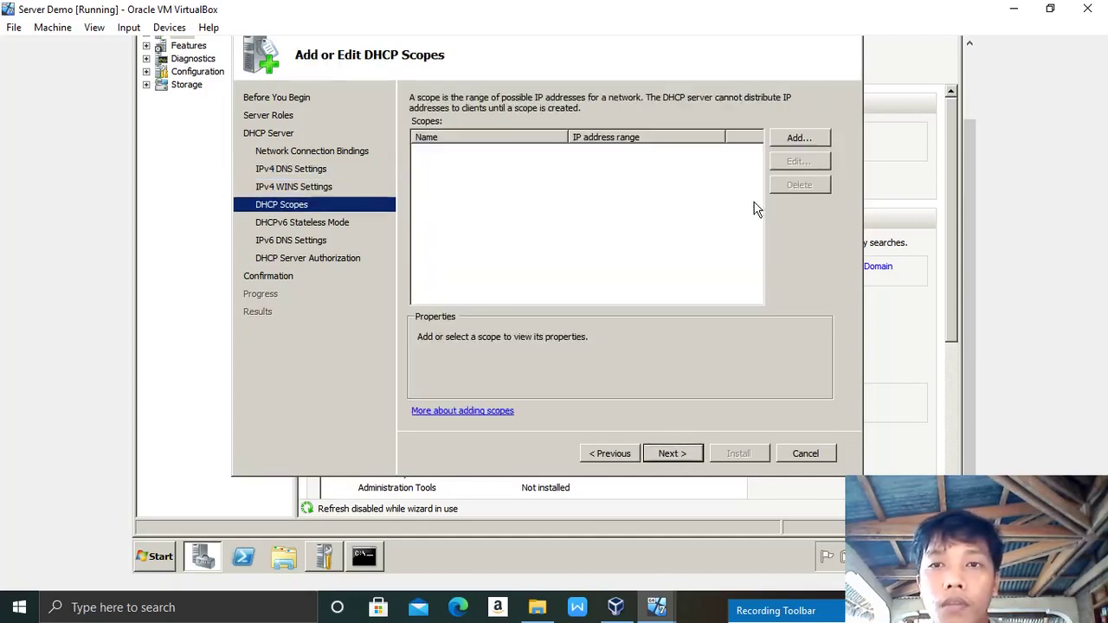
Step: Add a new DHCP scope named Cool.Scope with starting IP address 128.0.0.10
click(792, 142)
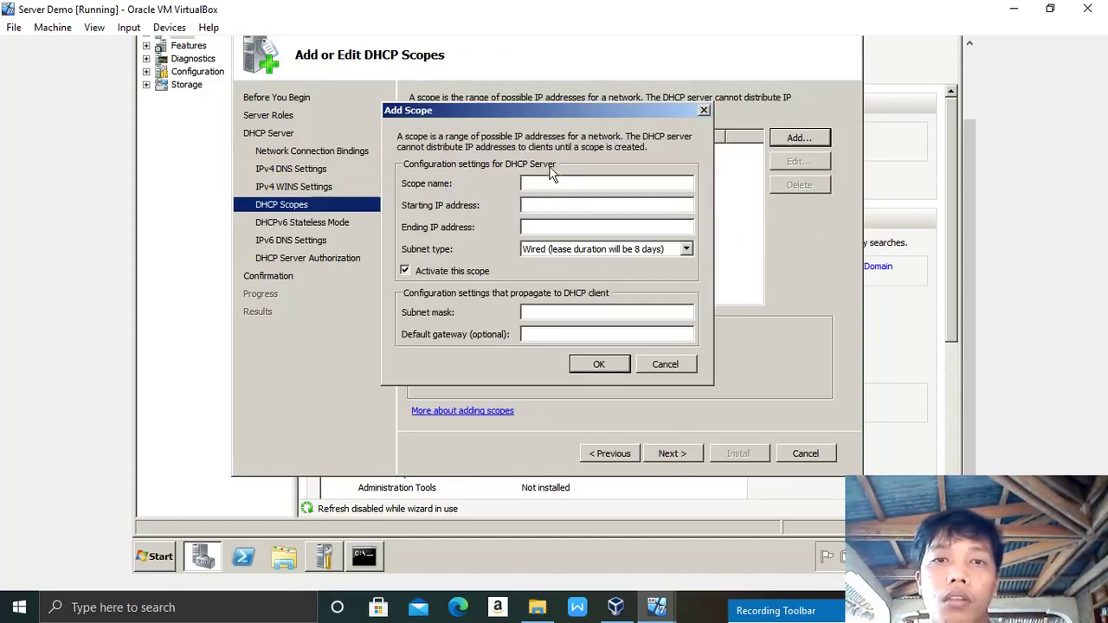
text(test)
key(BackSpace)
key(BackSpace)
key(BackSpace)
key(BackSpace)
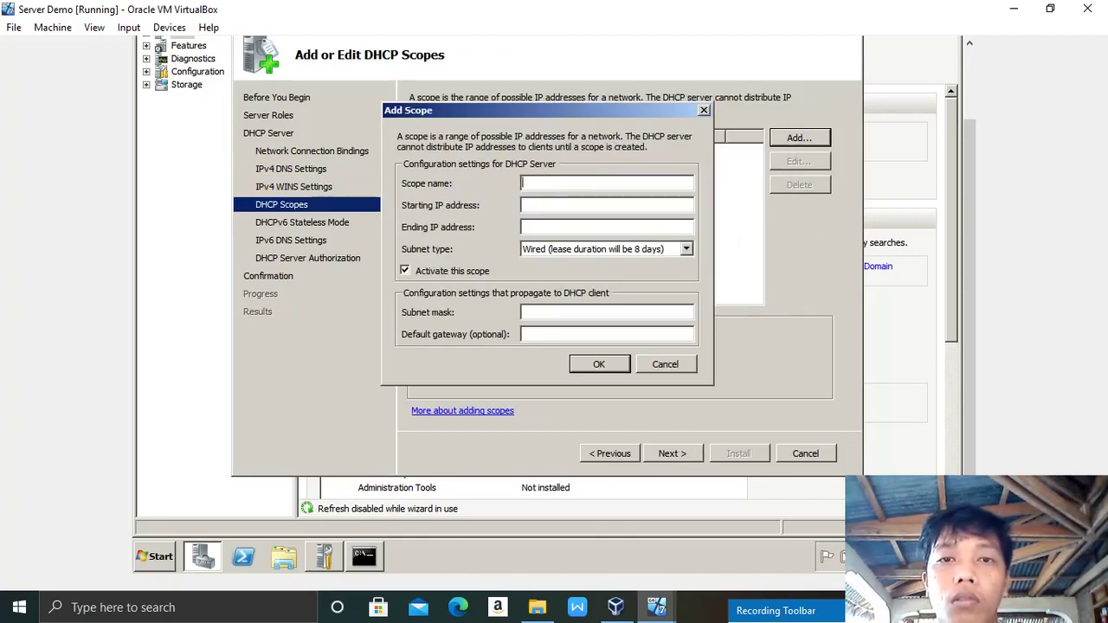
text(Cool.)
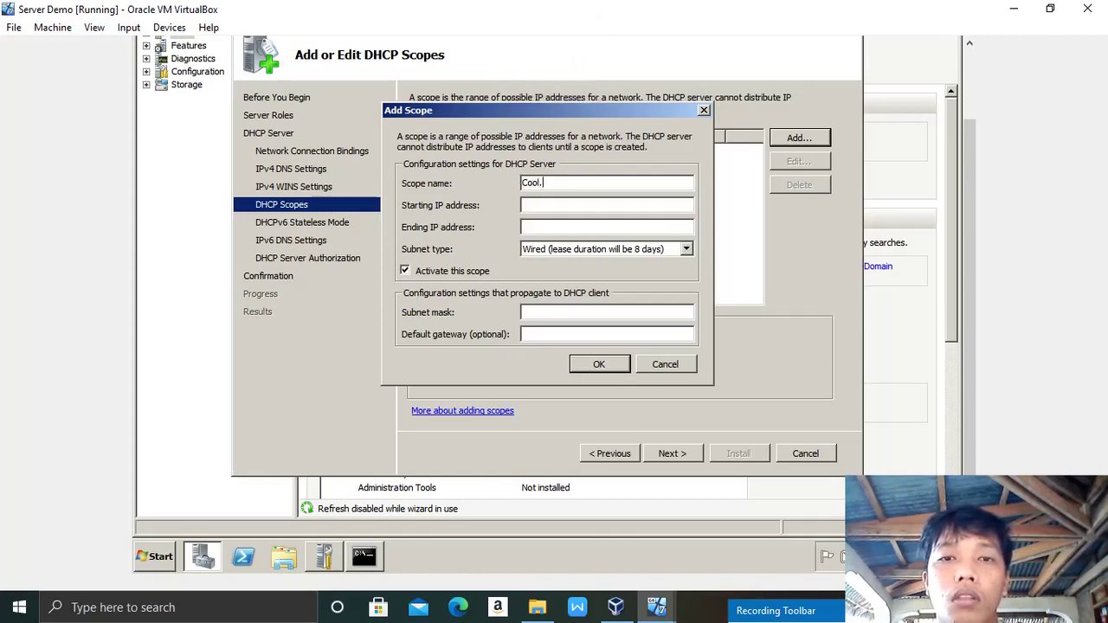
text(Scope)
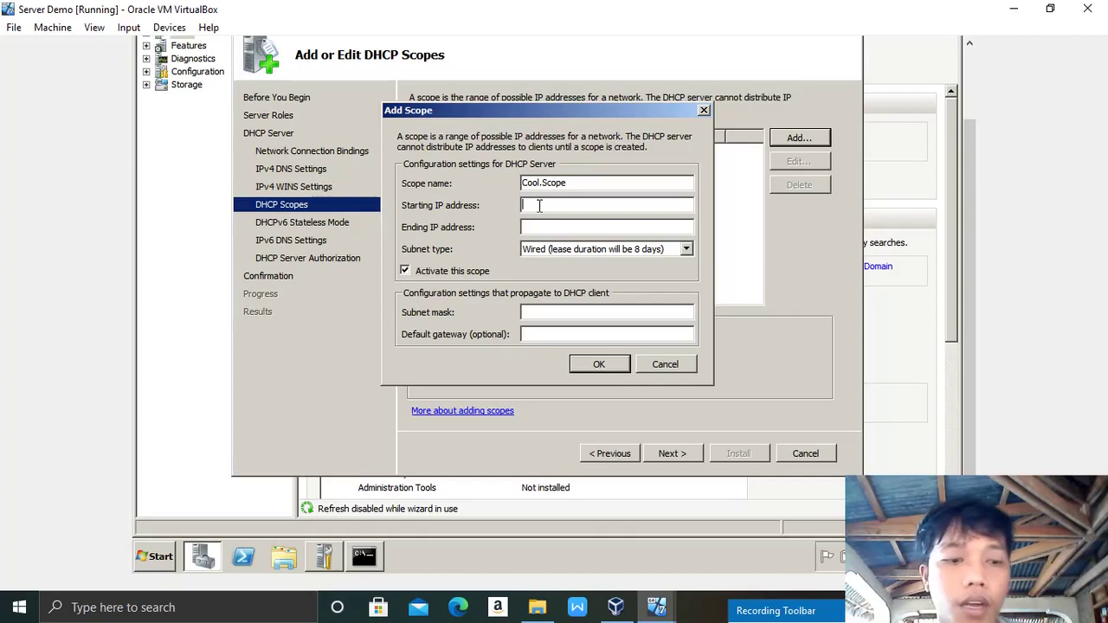
text(19)
key(BackSpace)
key(BackSpace)
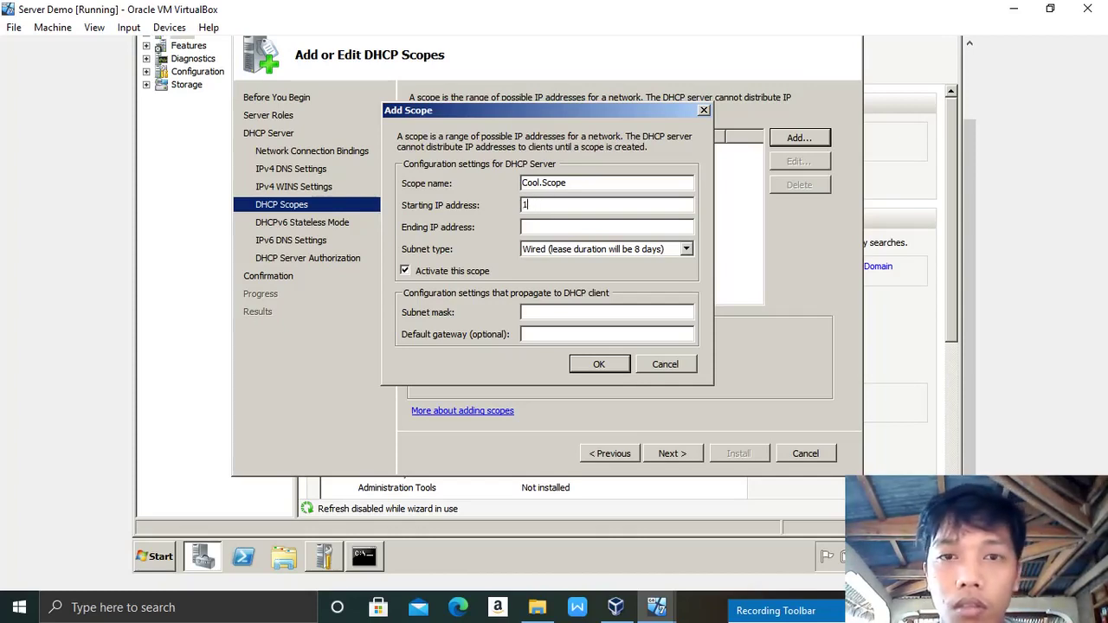
text(128)
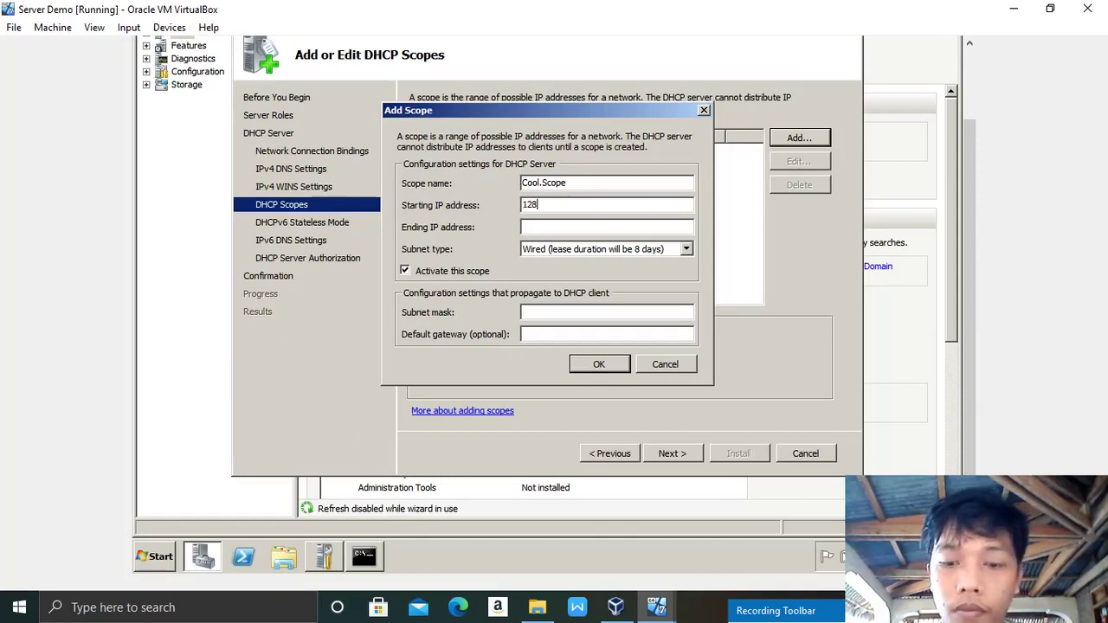
text(.0.0)
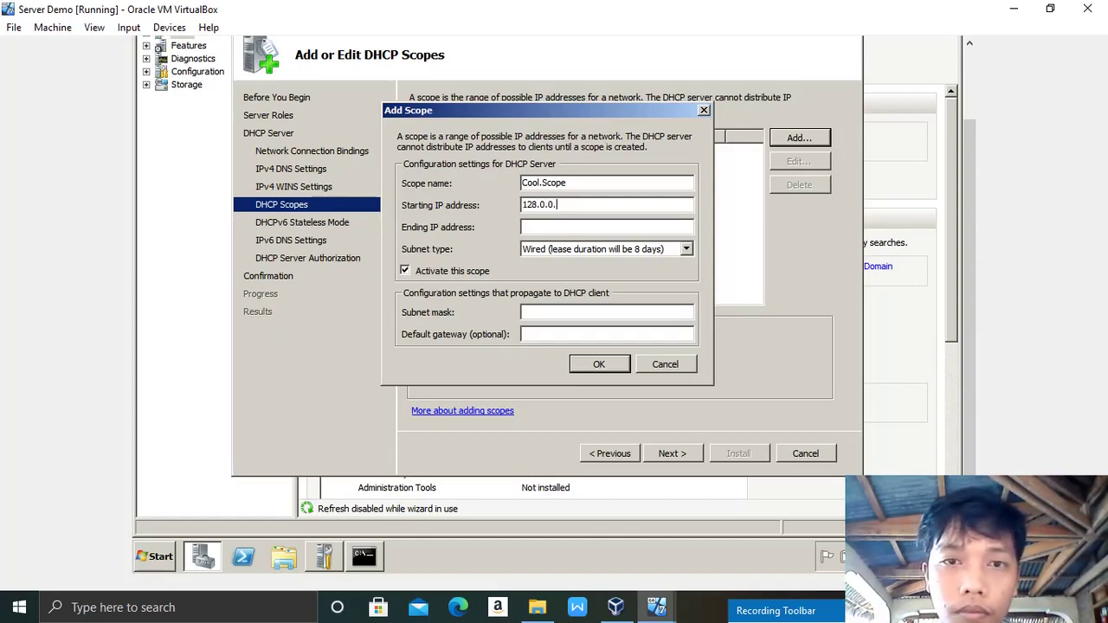
text(.10)
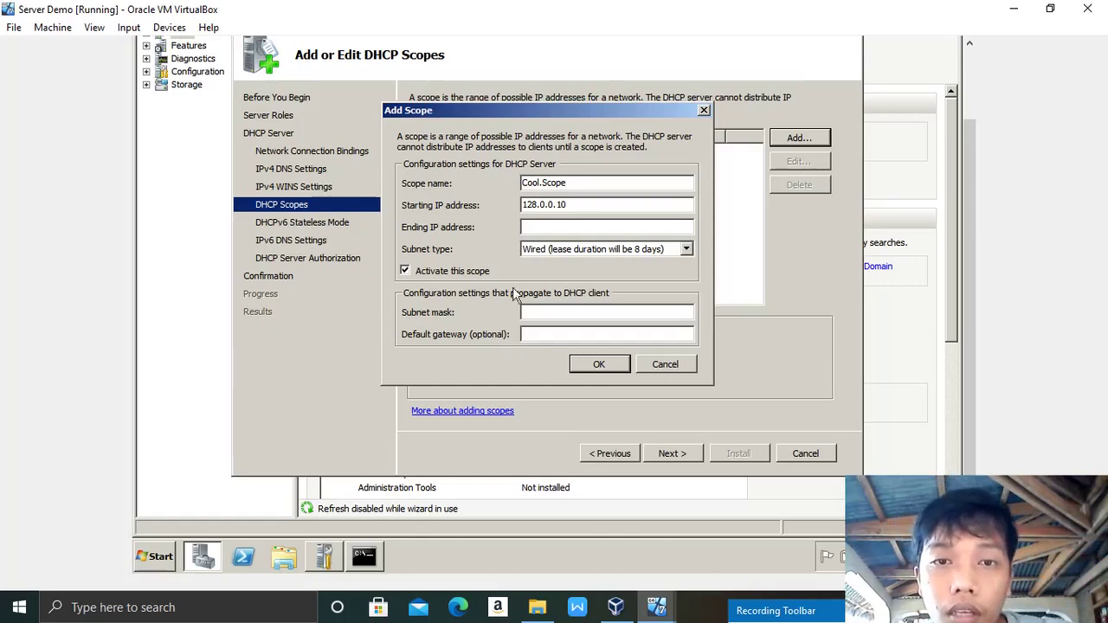
click(526, 226)
Step: Set Cool.Scope's ending IP address to 128.0.0.50
text(128)
key(BackSpace)
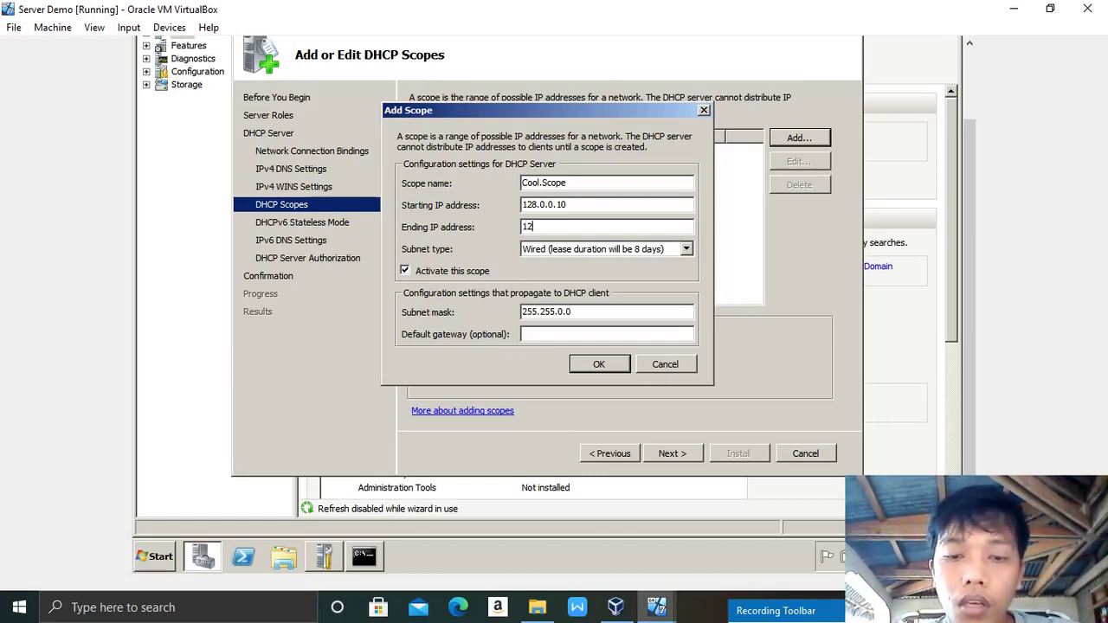
text(8.0.05)
key(BackSpace)
text(.50)
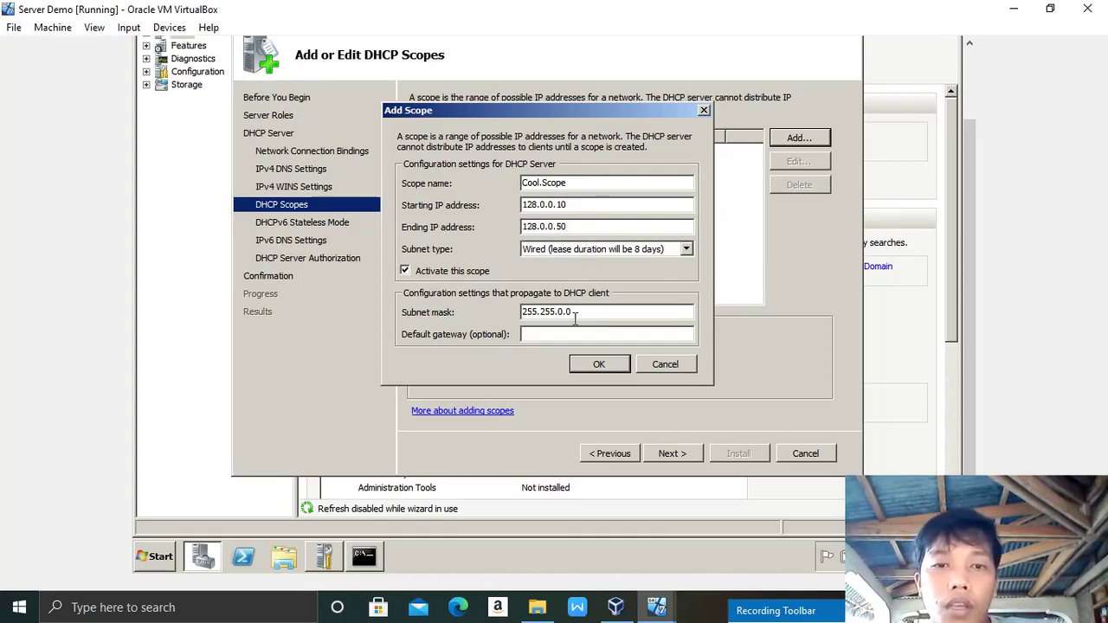
Step: Set the scope's default gateway to 128.0.0.2, checking ipconfig, and save the scope
click(543, 336)
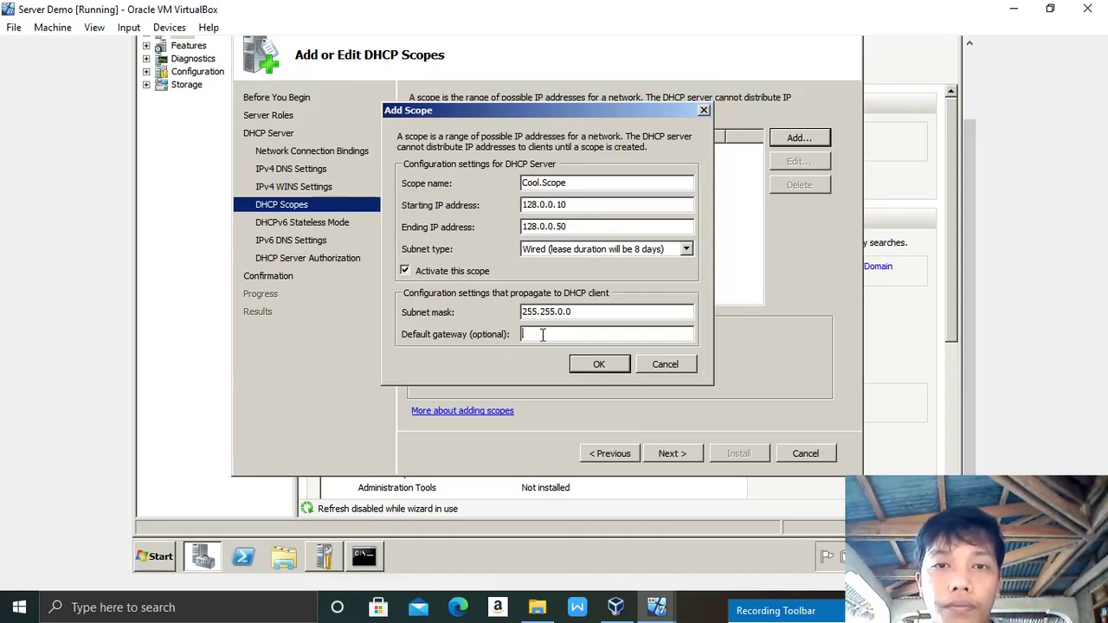
text(12)
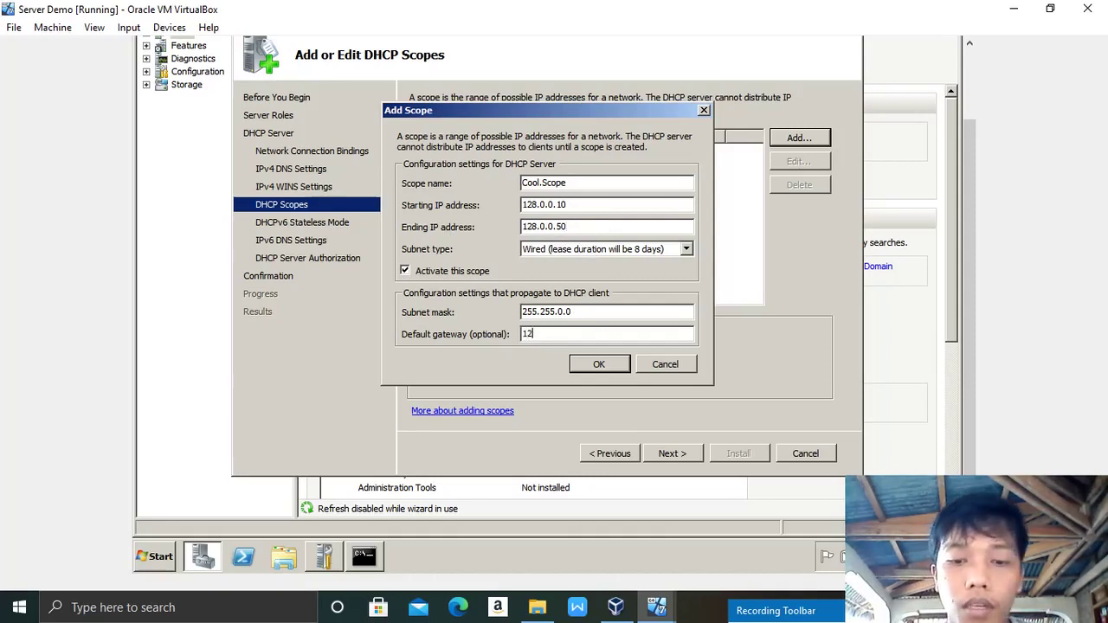
text(8.0)
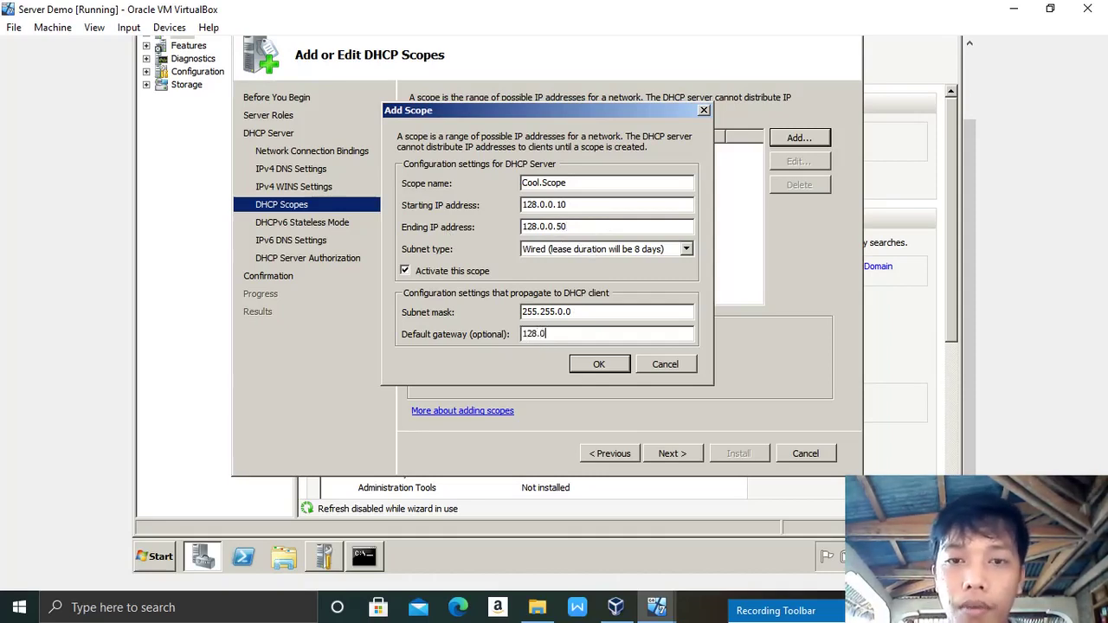
text(.0.)
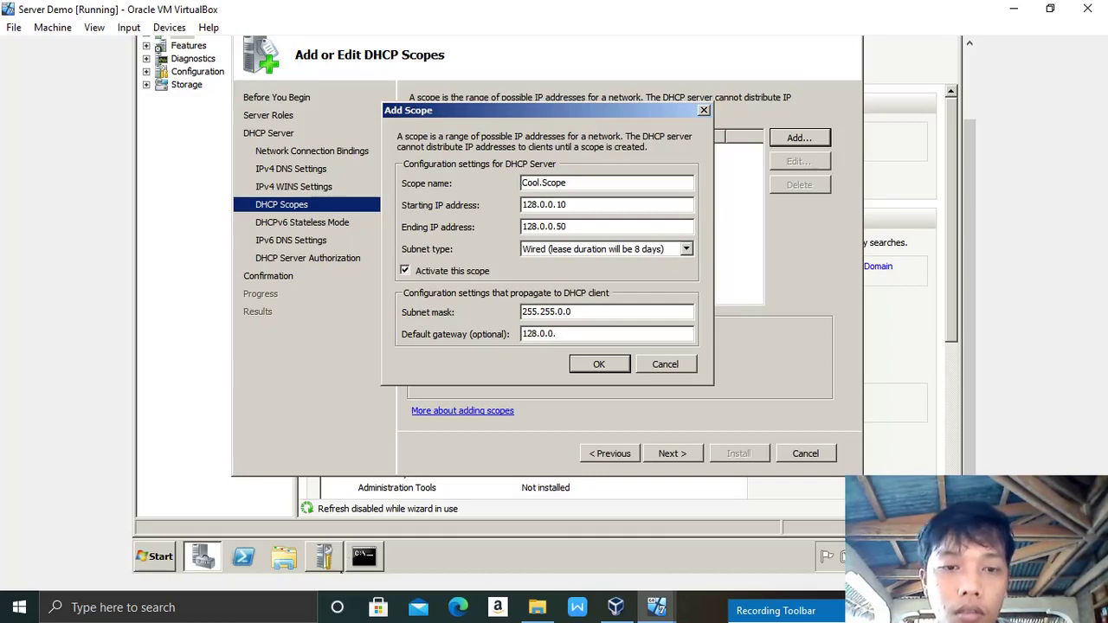
click(362, 565)
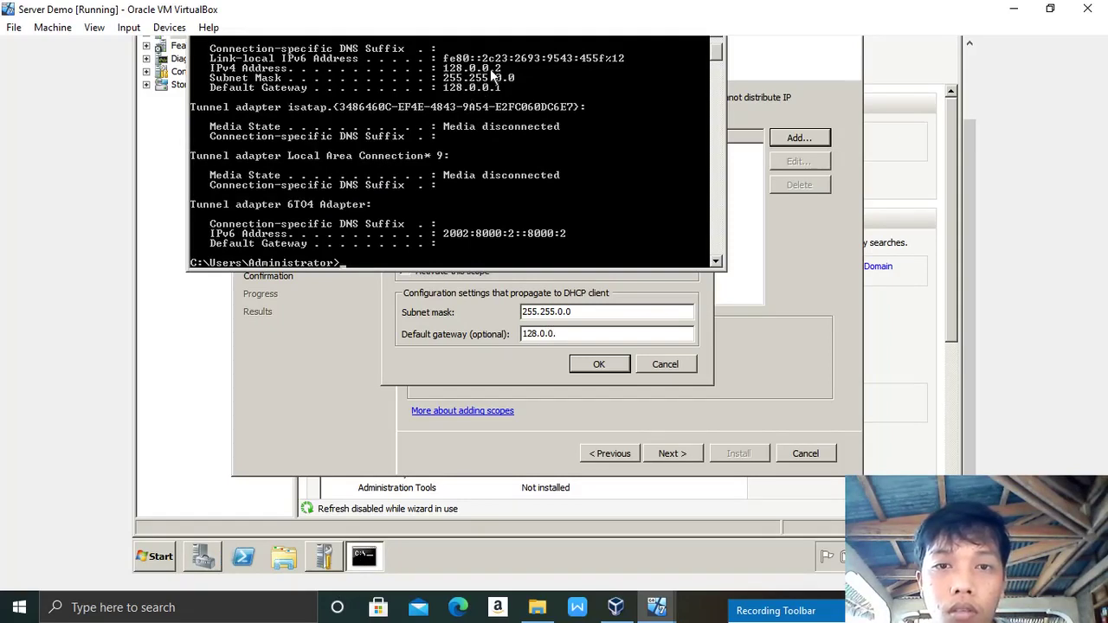
click(575, 334)
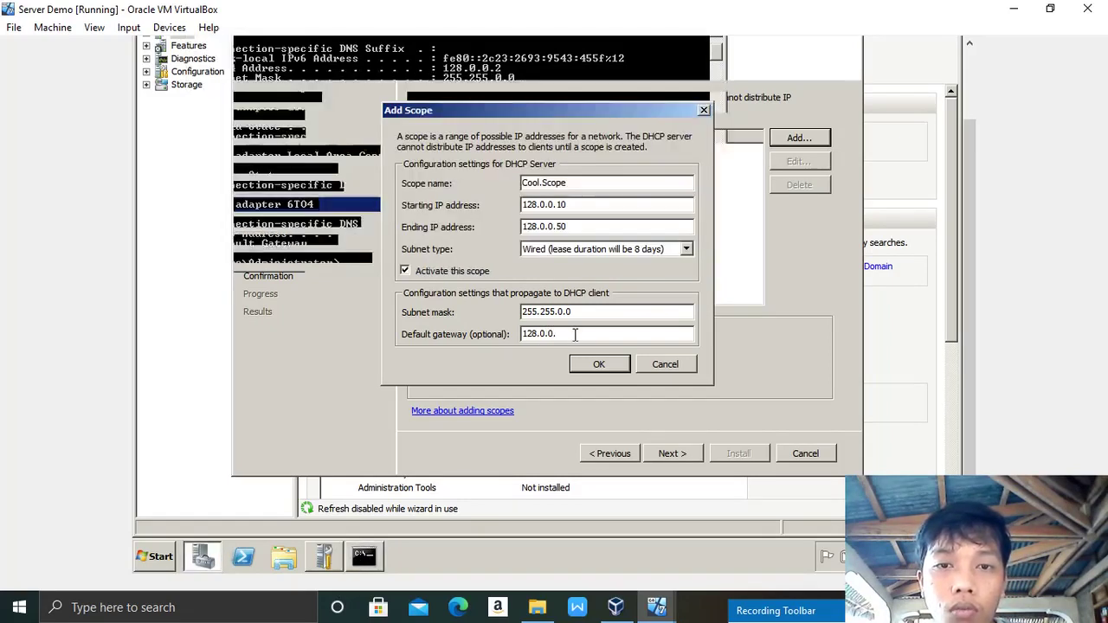
text(2)
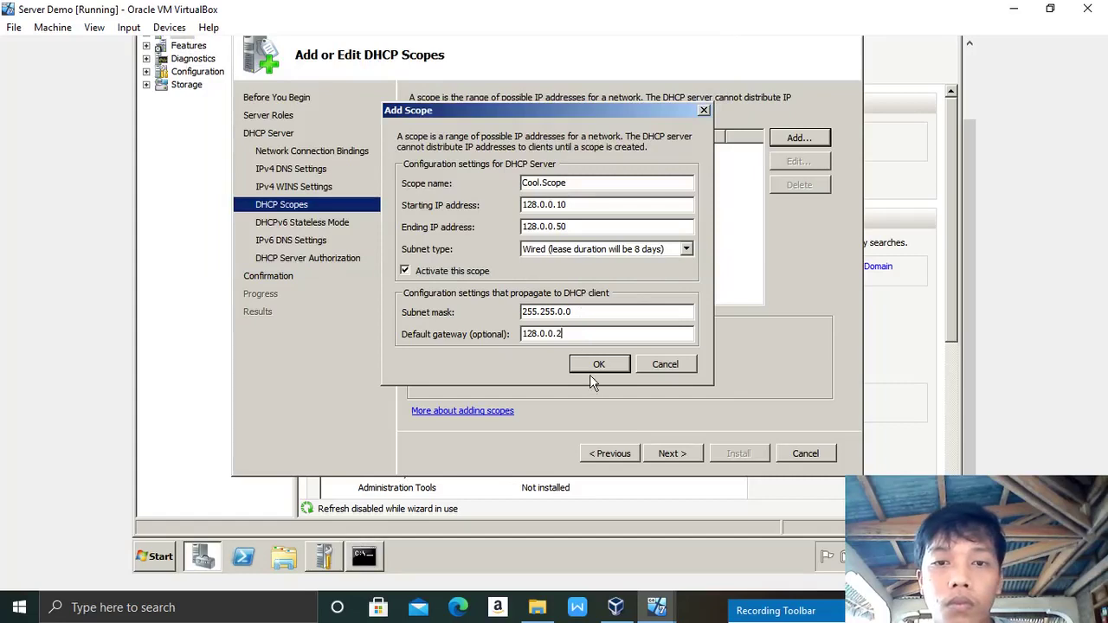
click(596, 364)
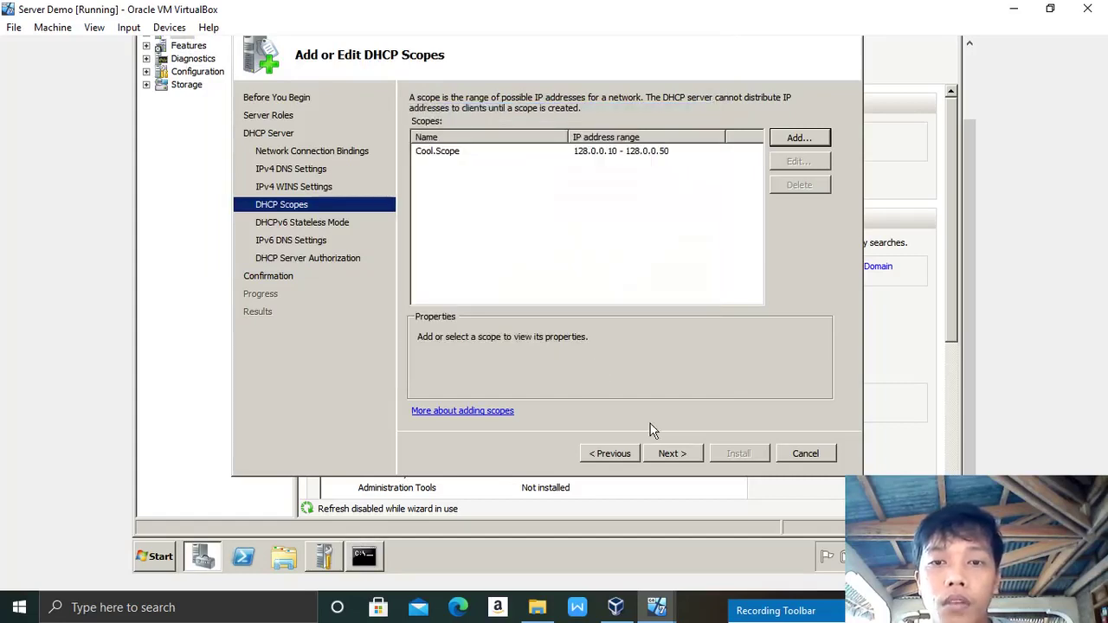
Step: Disable DHCPv6 stateless mode, keep current credentials for authorization, and install the DHCP Server role
click(671, 453)
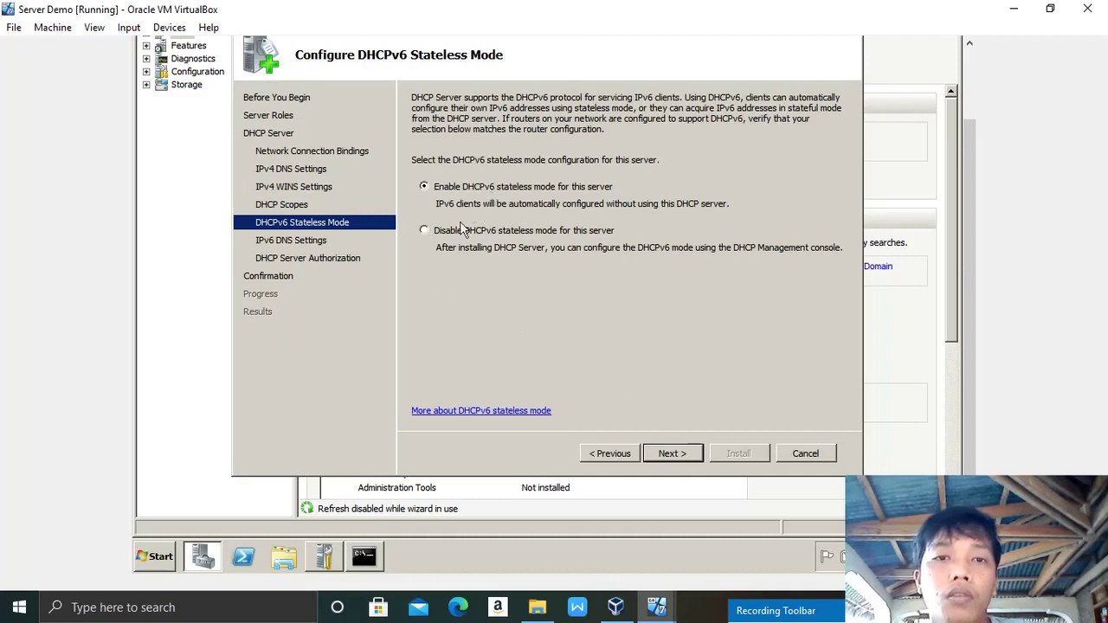
click(425, 231)
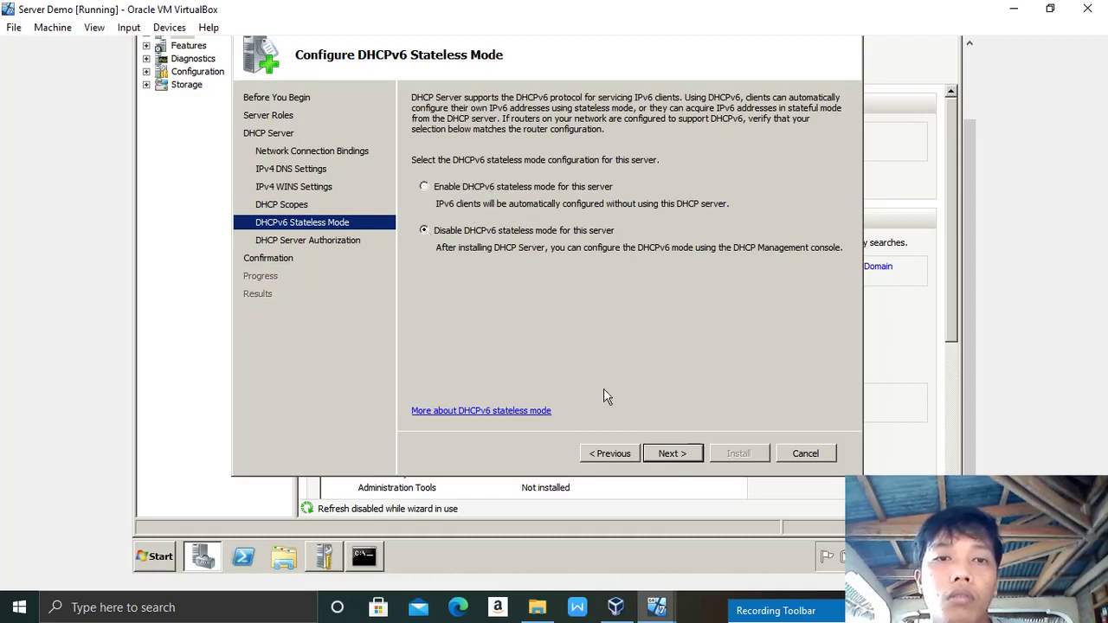
click(671, 453)
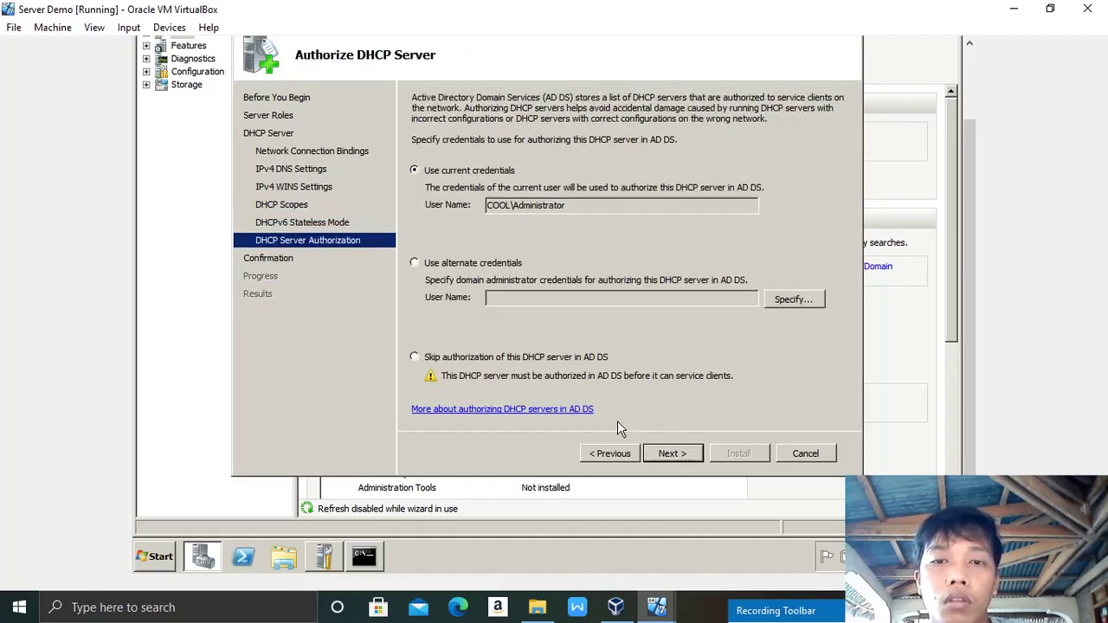
click(670, 452)
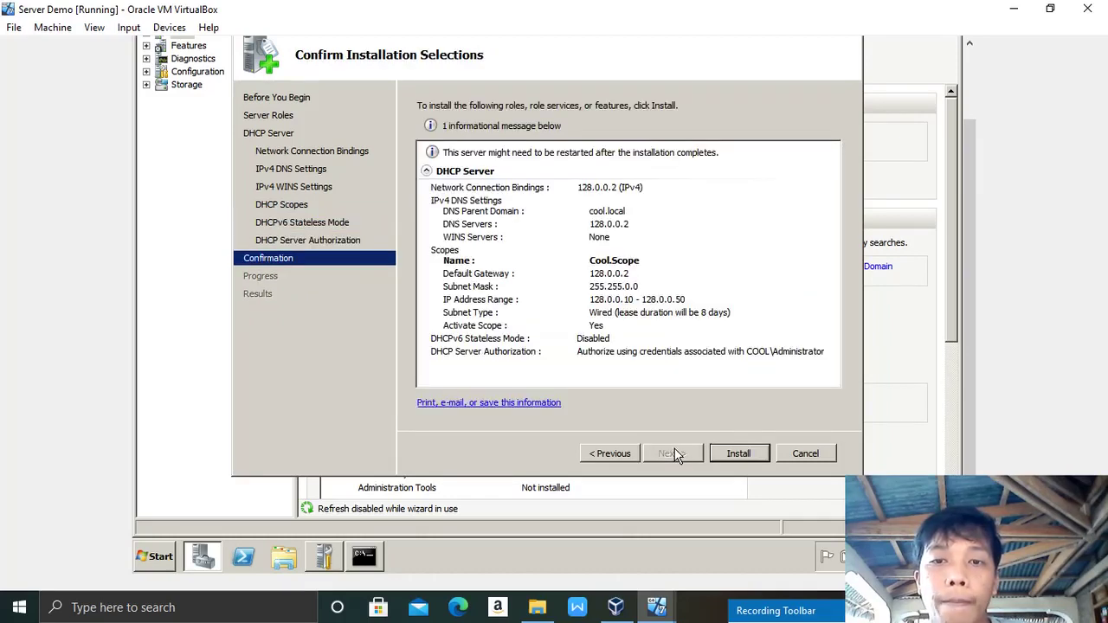
click(723, 452)
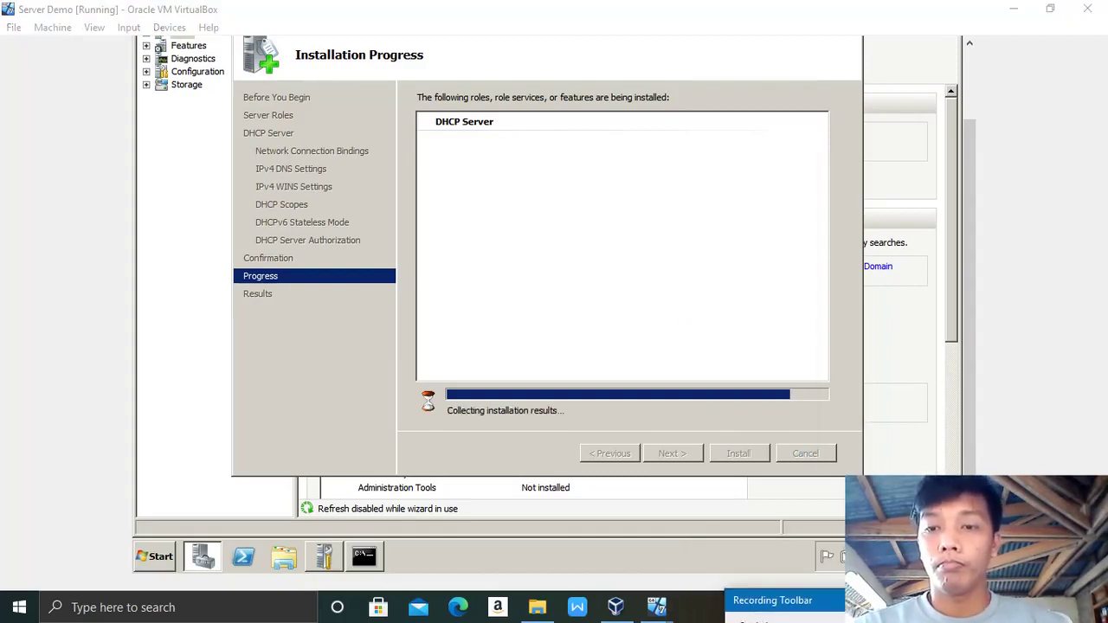
Step: Open Server Demo's machine settings with Ctrl+S while the DHCP installation runs
key(ctrl+s)
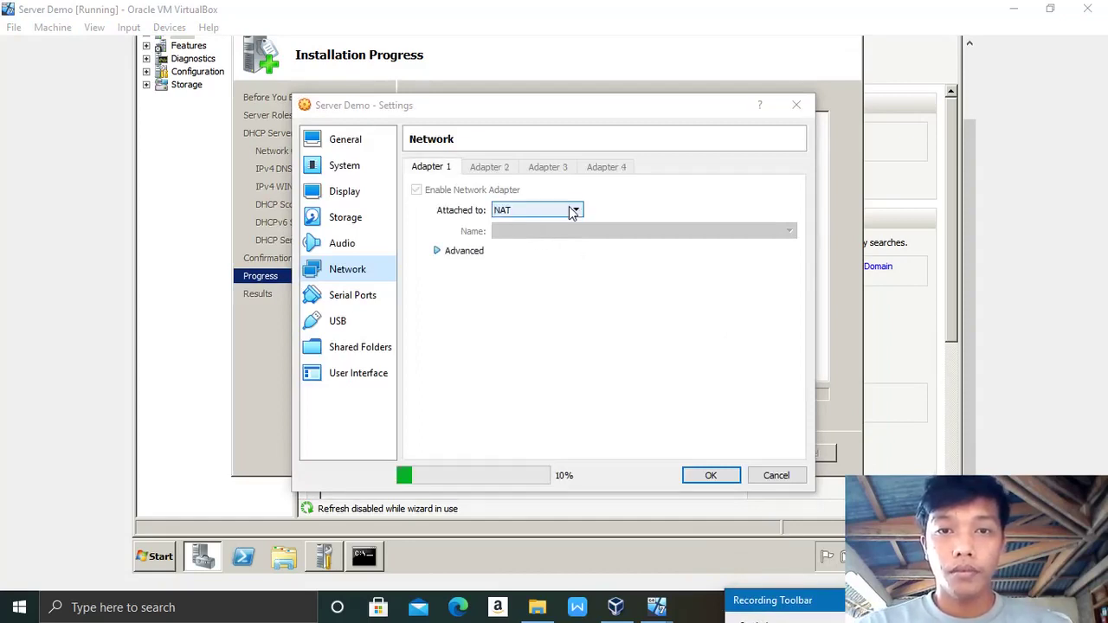
Step: Attach Server Demo's Adapter 1 to Internal Network intnet and close the completed installation wizard
click(572, 212)
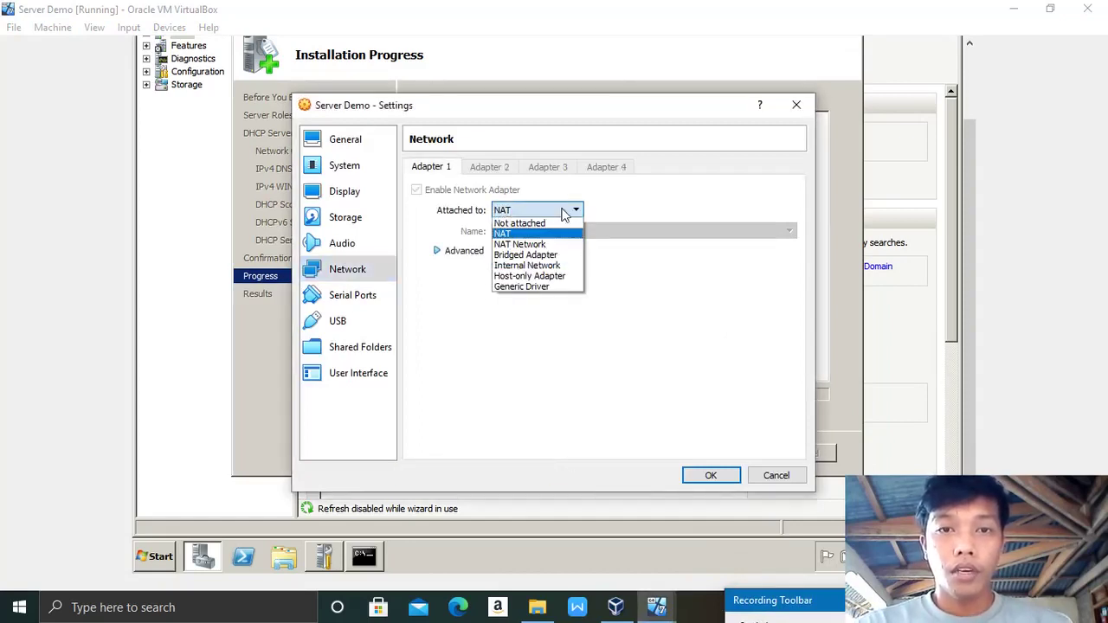
click(540, 265)
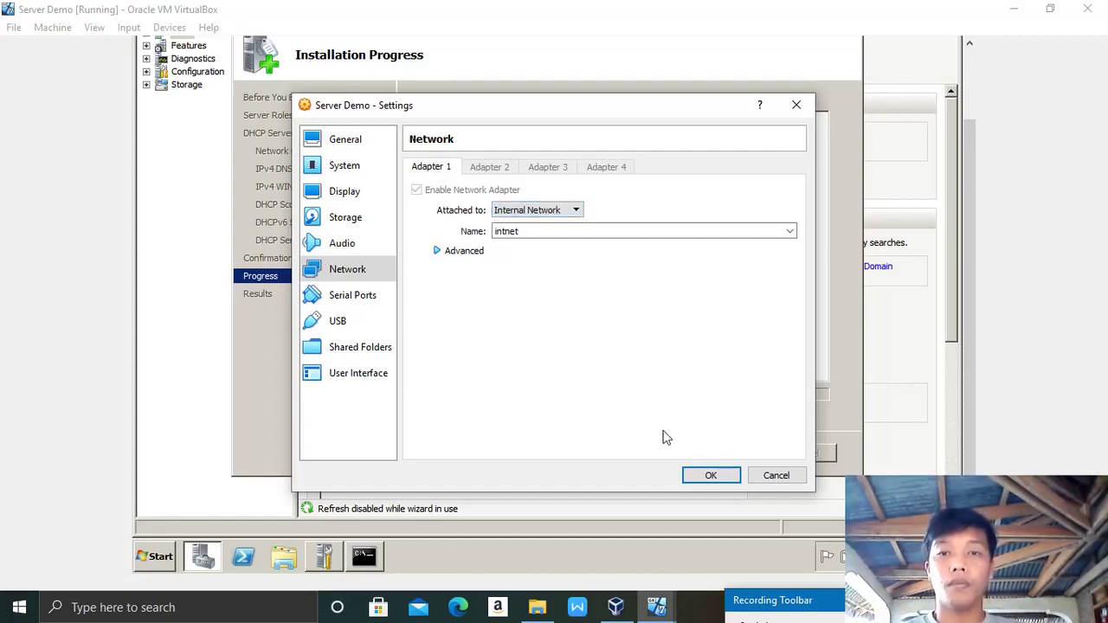
click(710, 476)
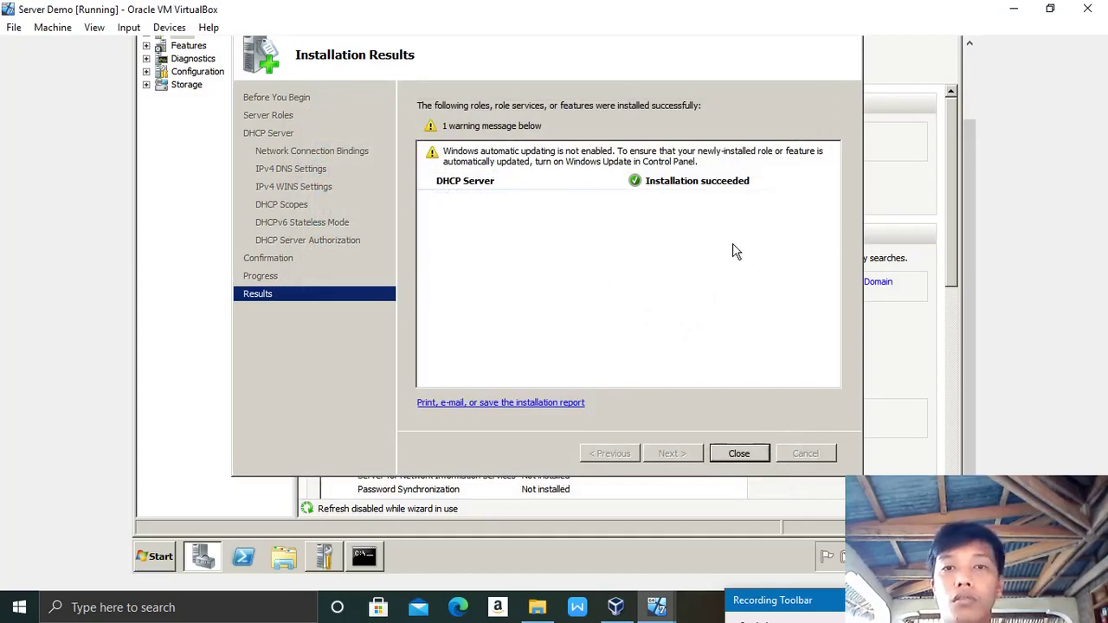
click(740, 454)
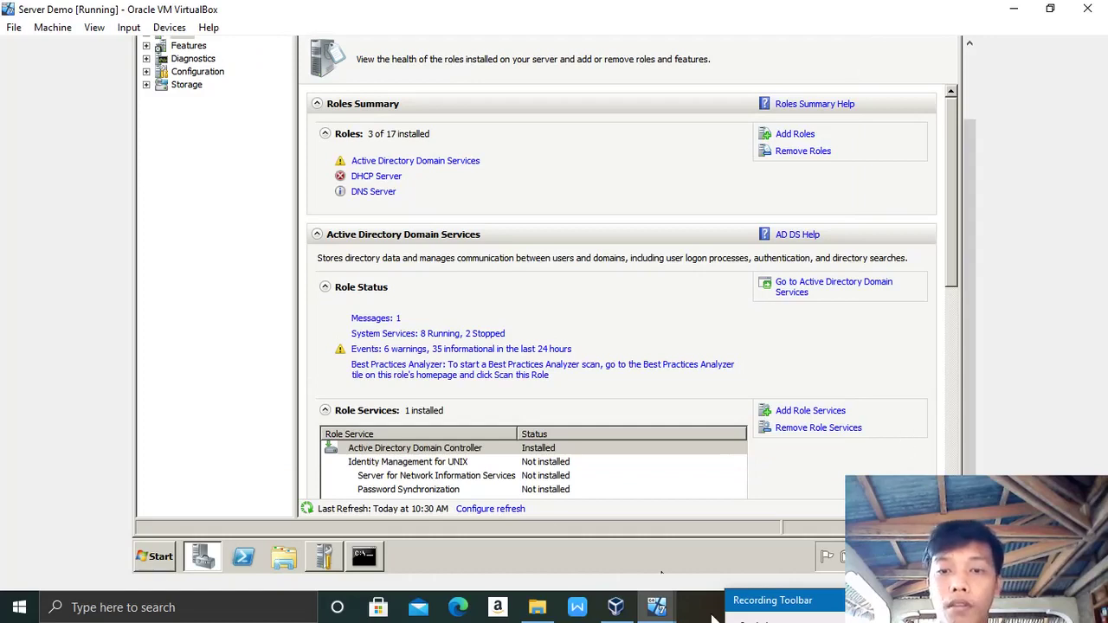
Step: Switch to the windows 7 demo VM and set its Adapter 1 to Internal Network intnet
mouse_move(658, 606)
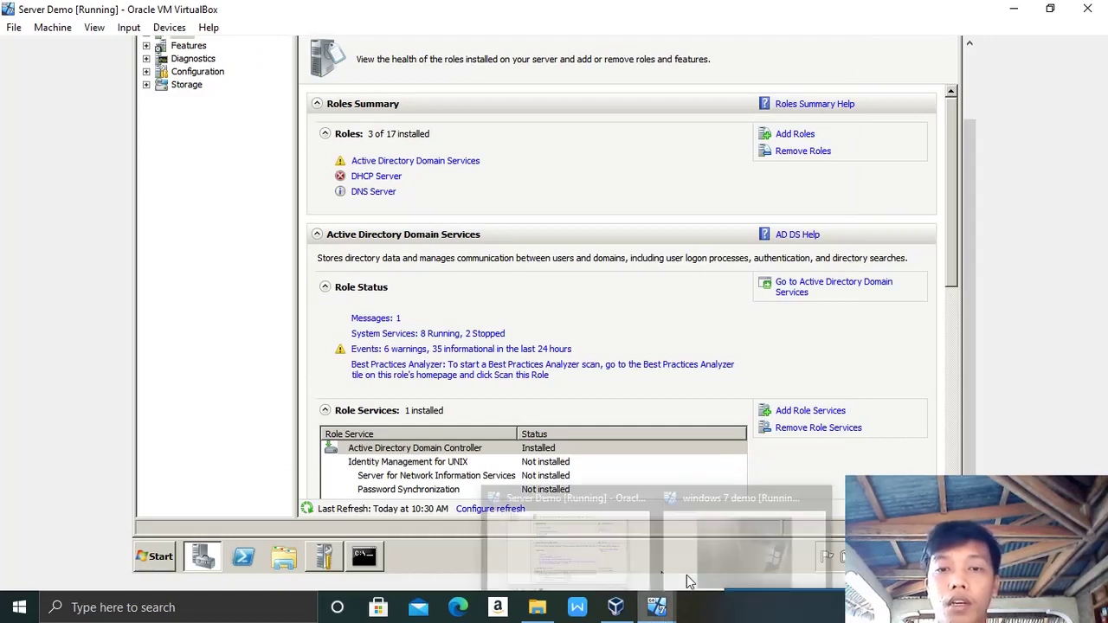
click(718, 517)
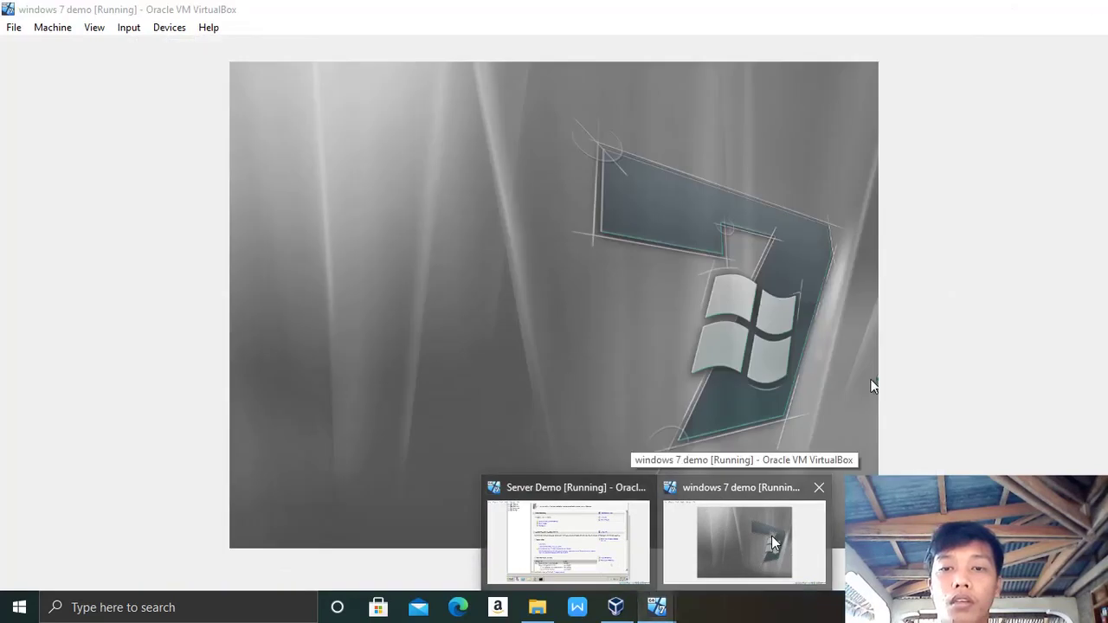
click(775, 543)
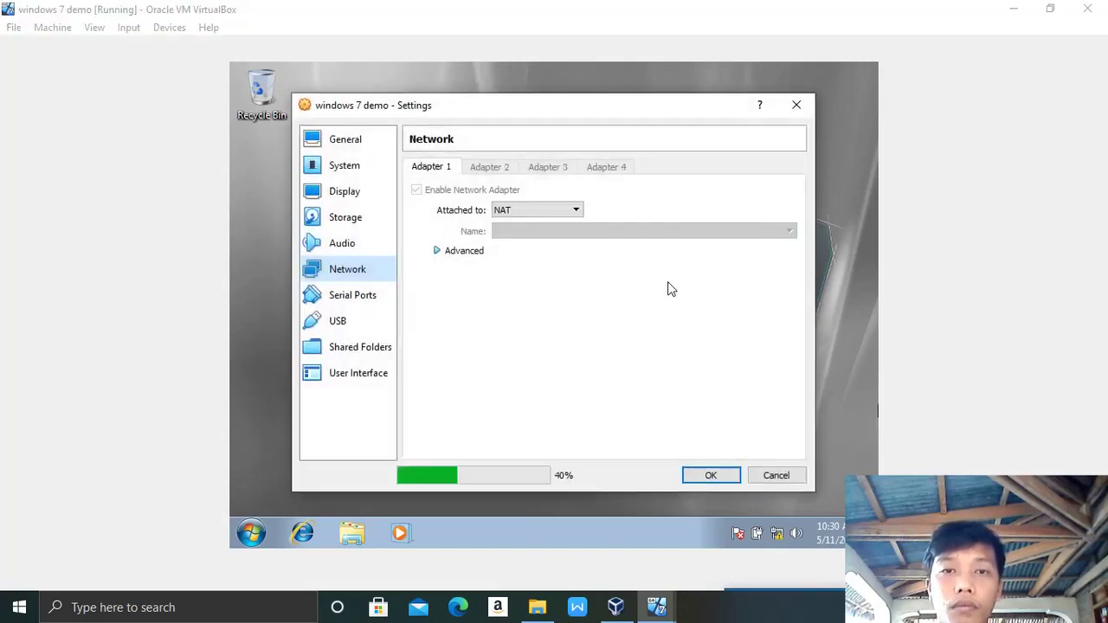
click(575, 210)
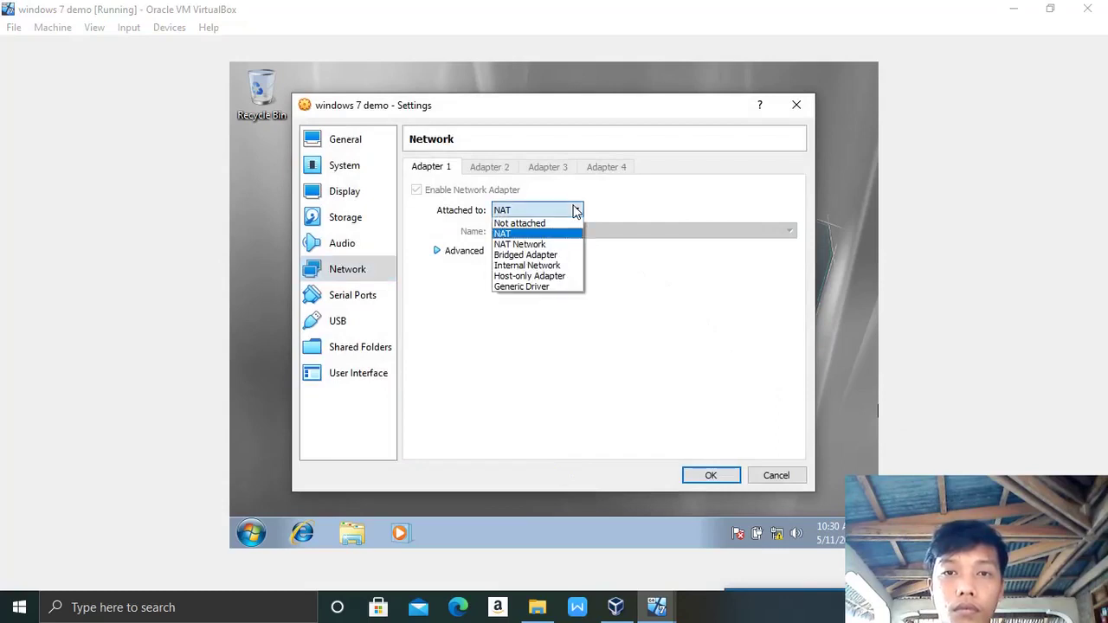
click(524, 263)
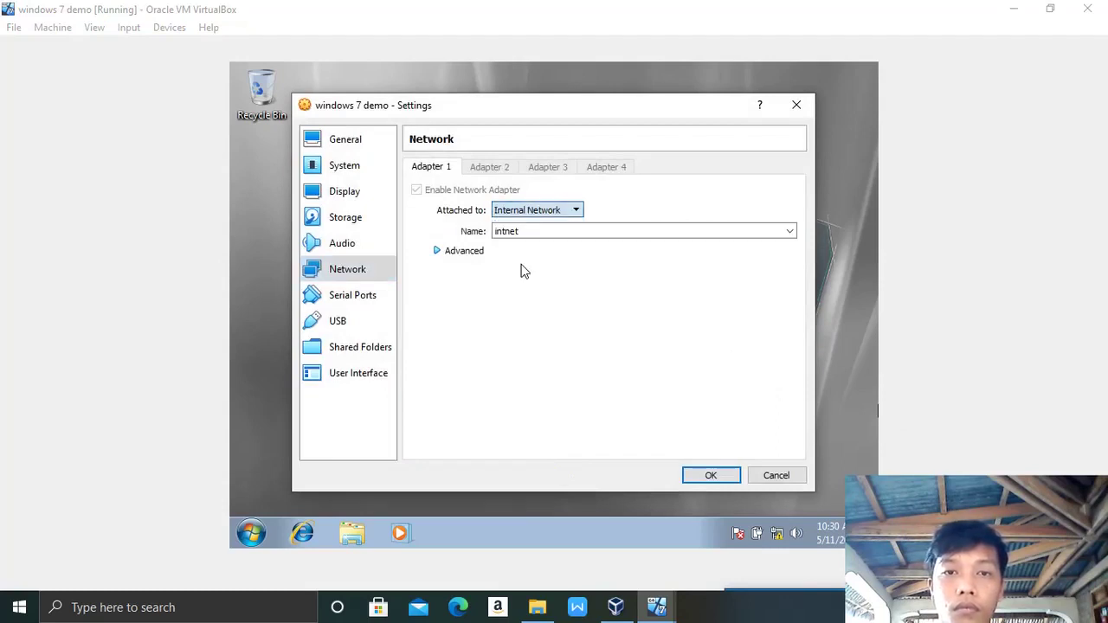
click(710, 476)
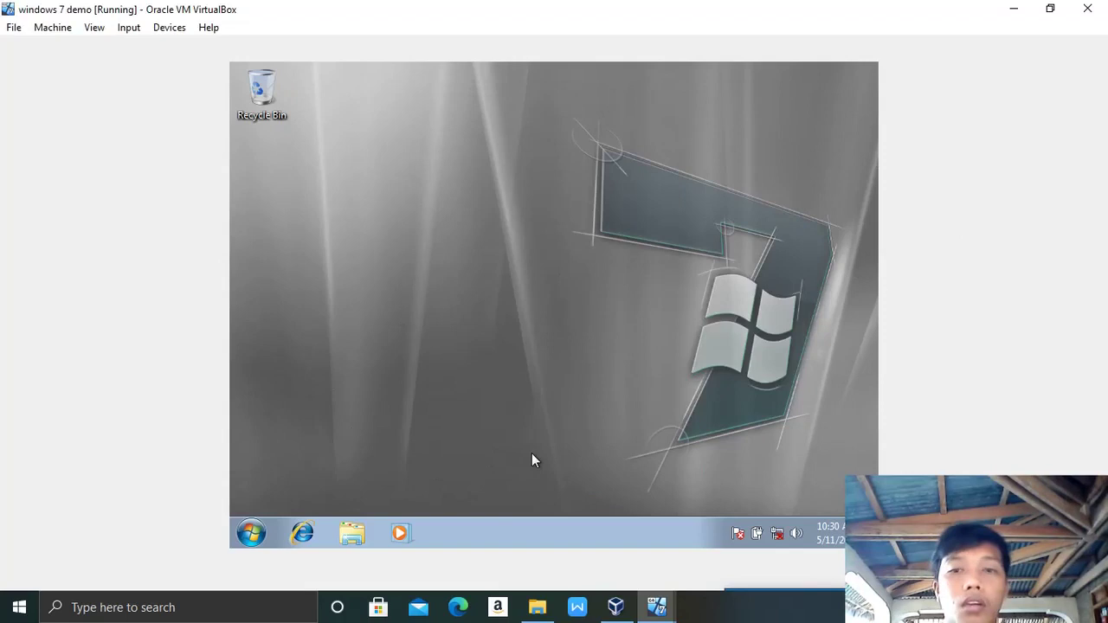
click(260, 535)
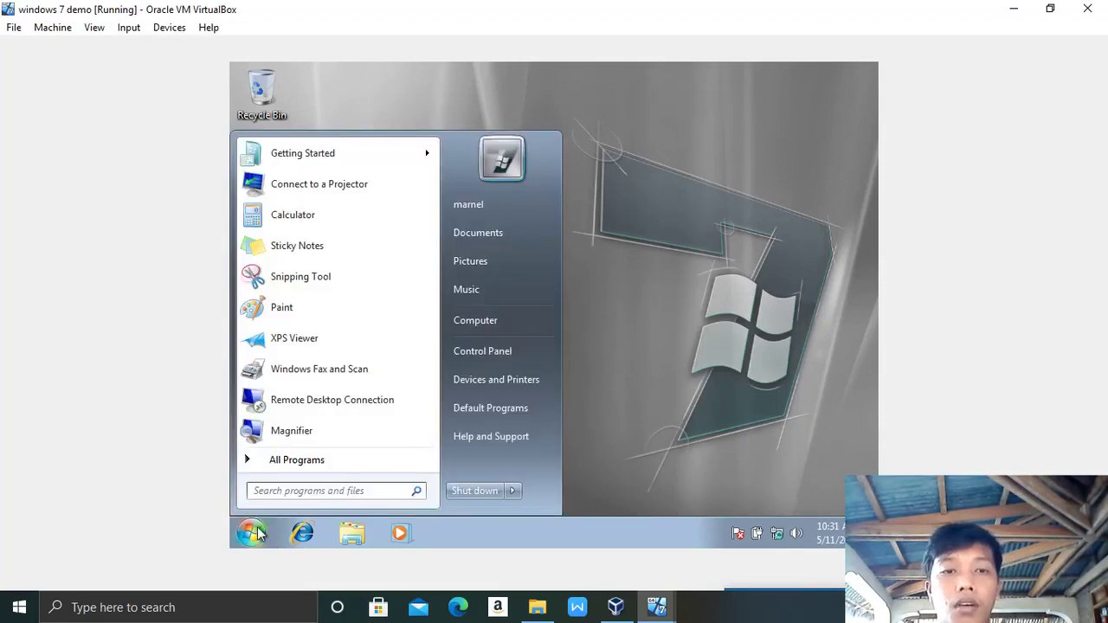
right_click(478, 330)
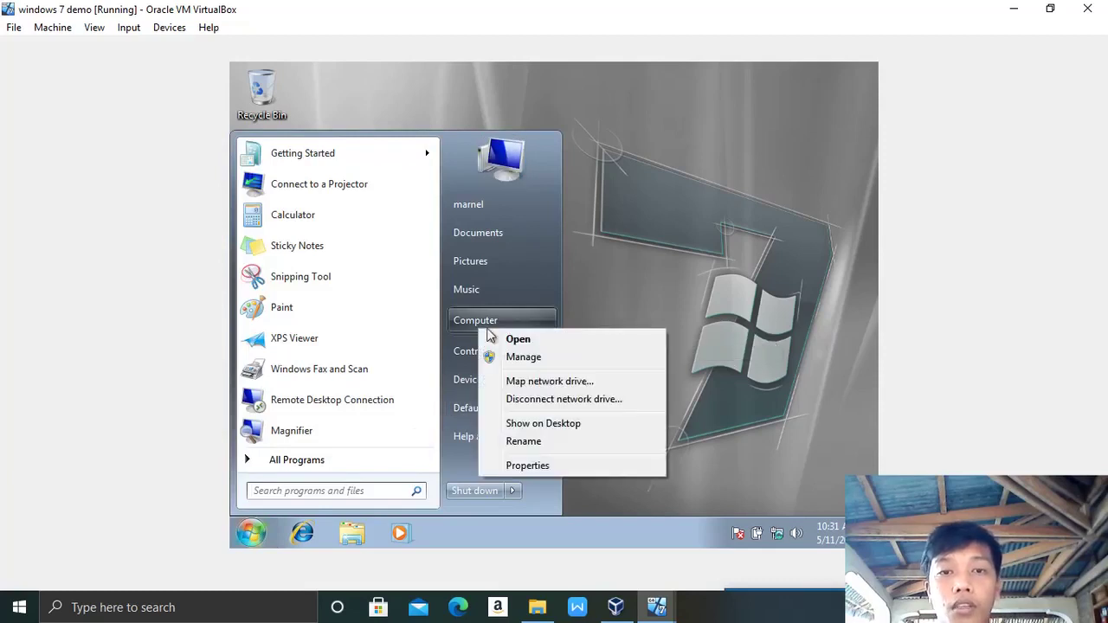
click(537, 466)
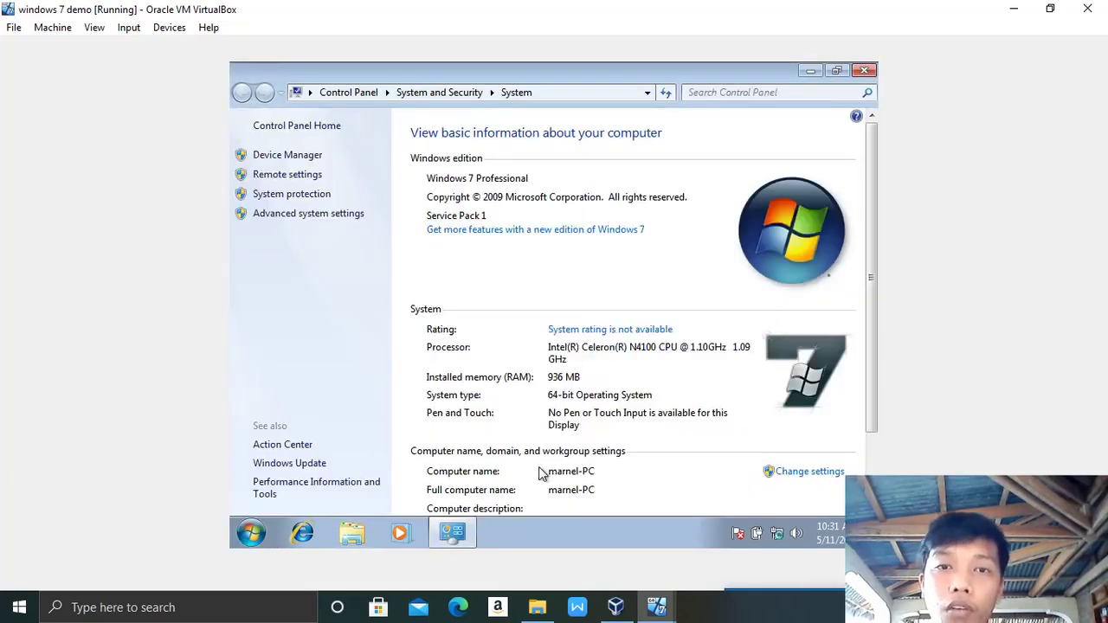
scroll(826, 472, down, 3)
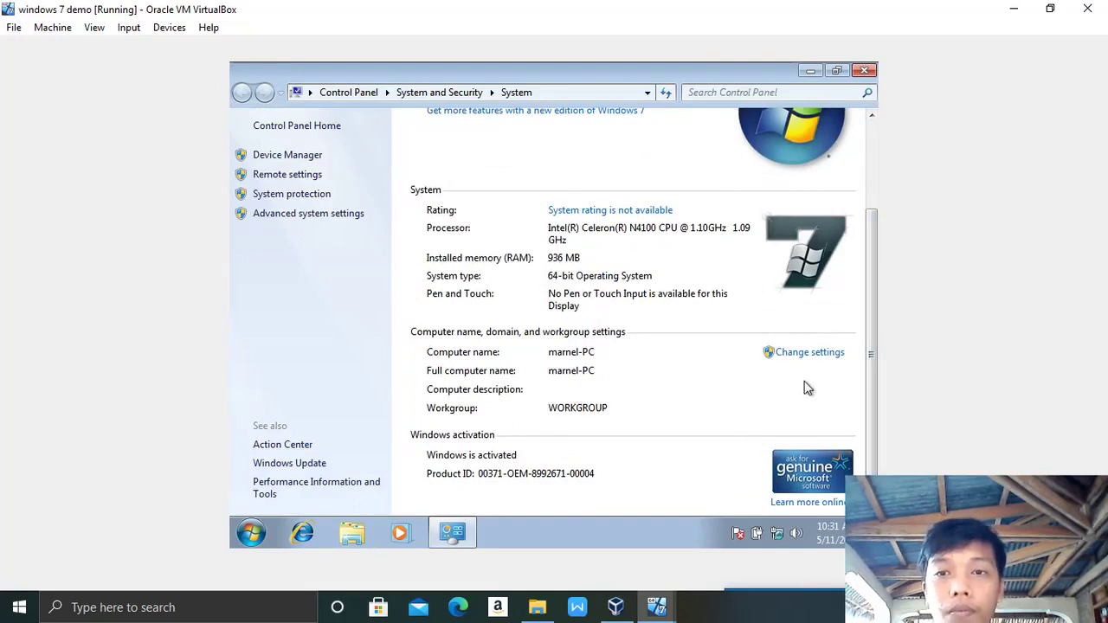
scroll(866, 421, up, 3)
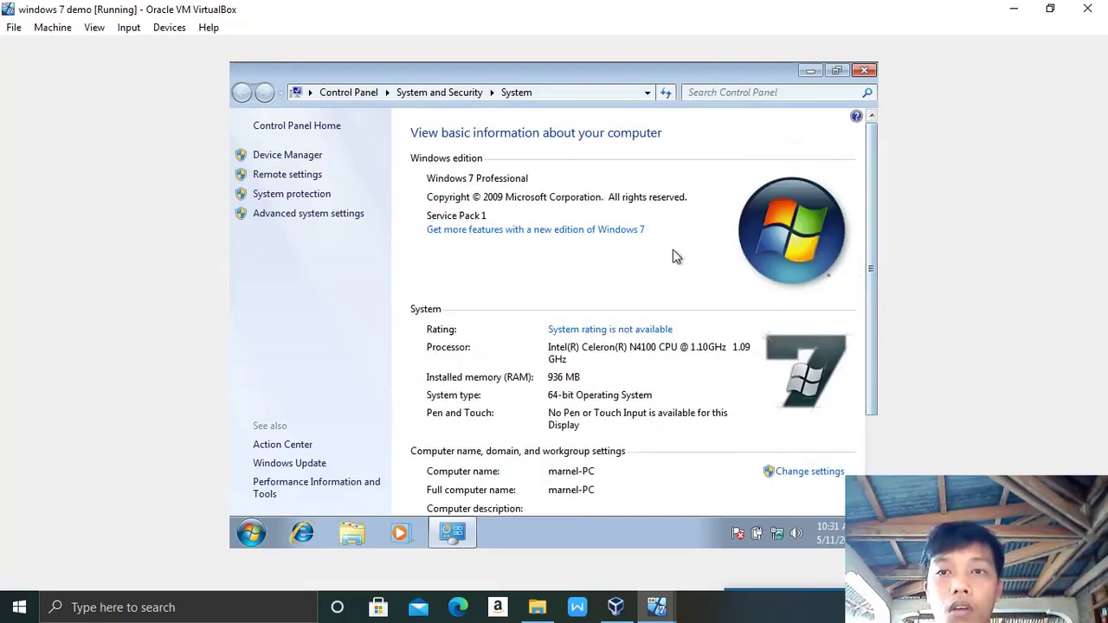
click(863, 71)
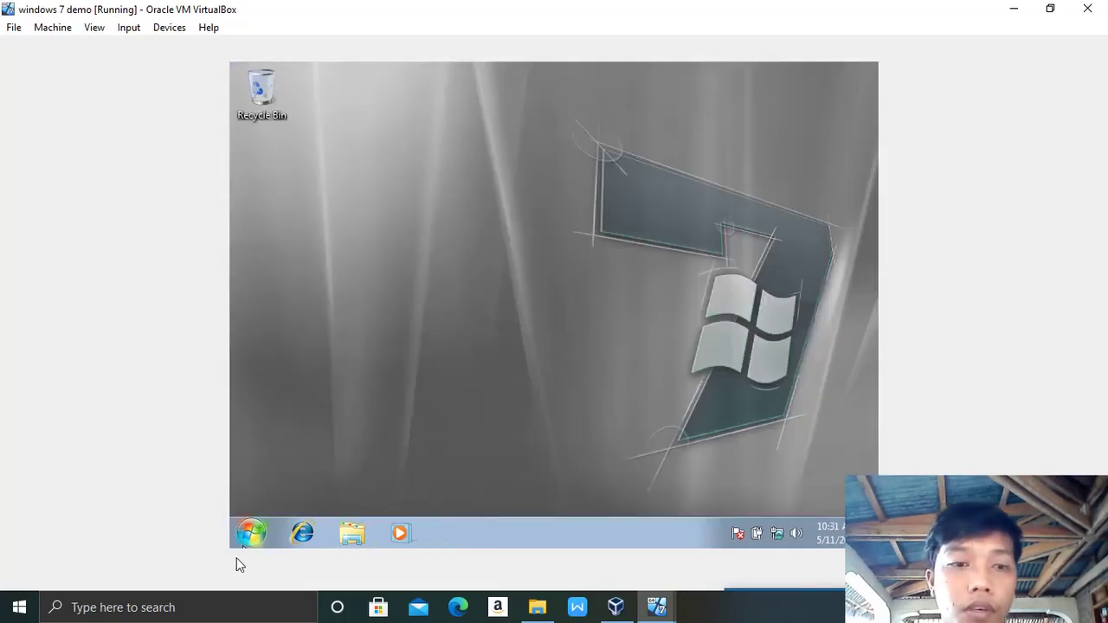
Step: Turn off Windows Firewall for both home/work and public networks through the Control Panel
click(250, 535)
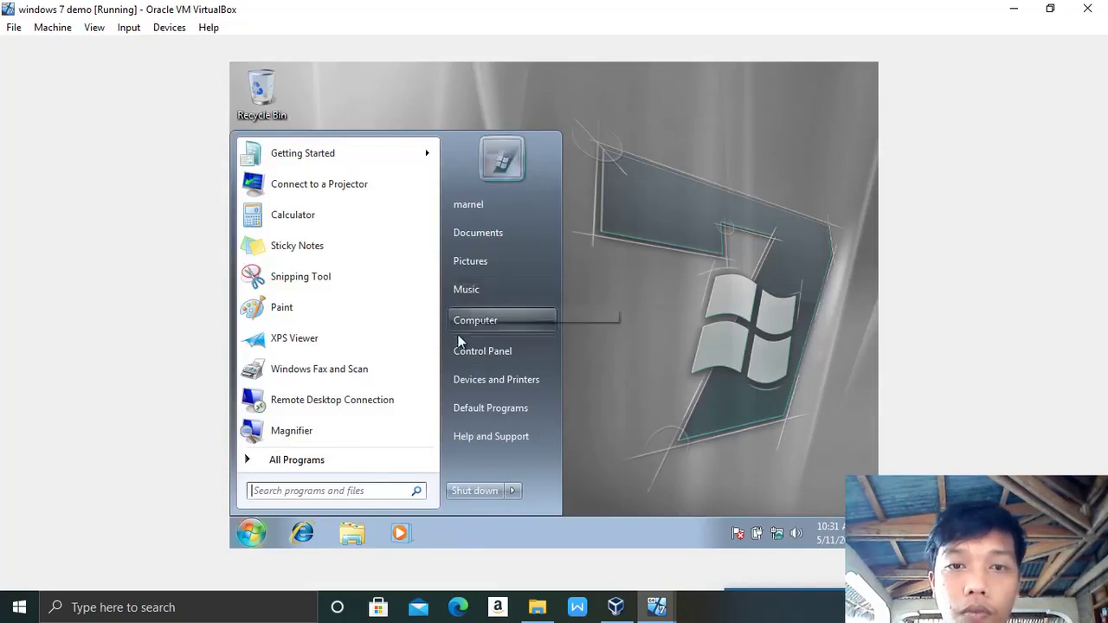
click(486, 354)
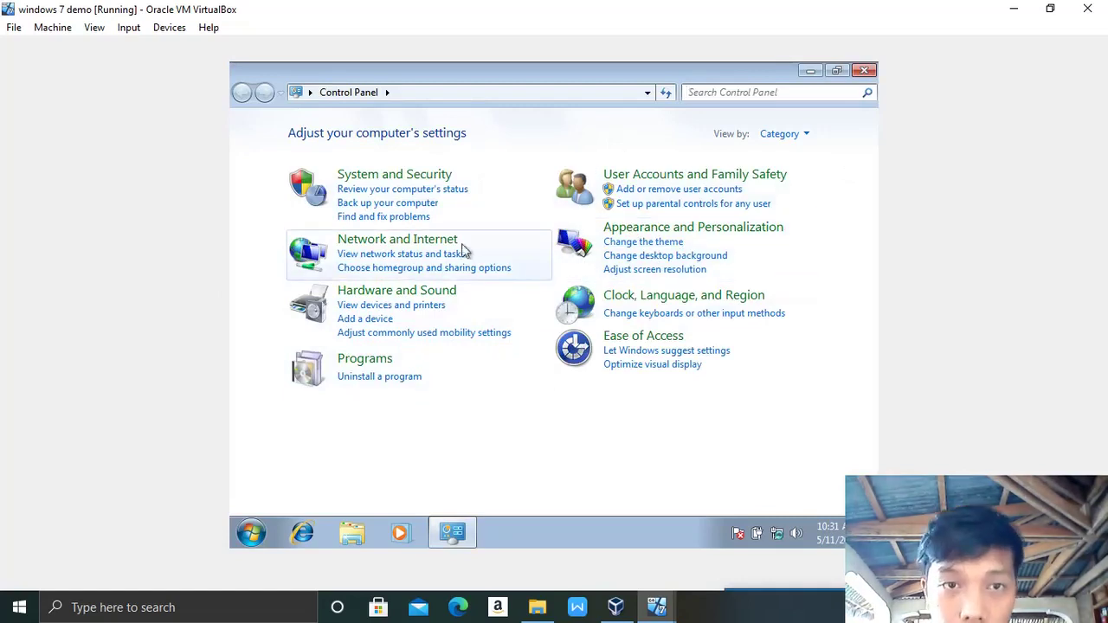
click(396, 179)
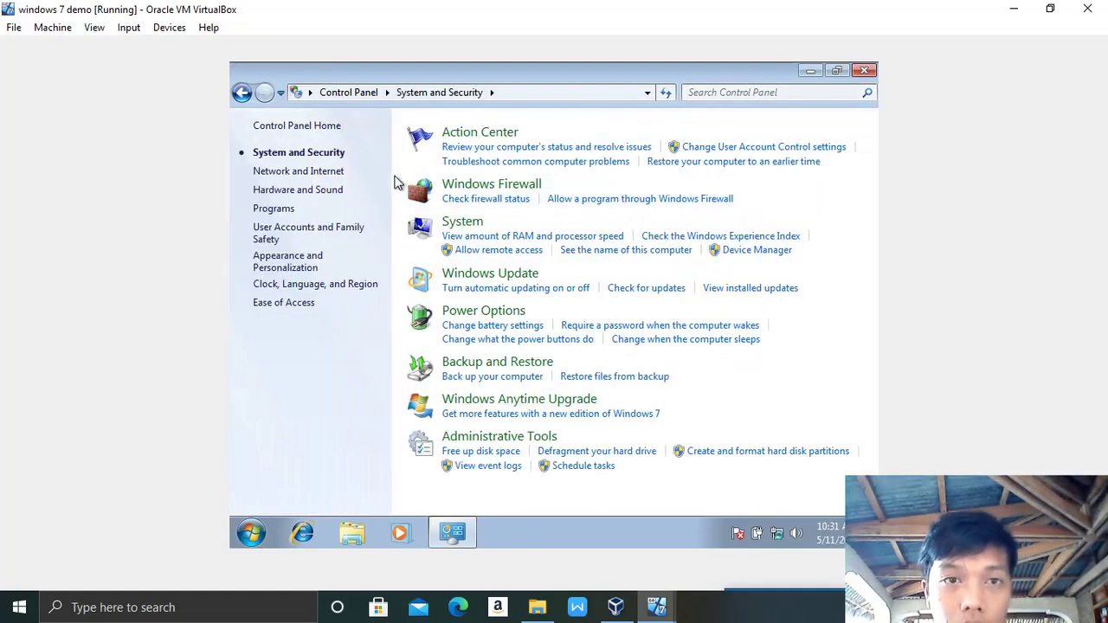
click(459, 187)
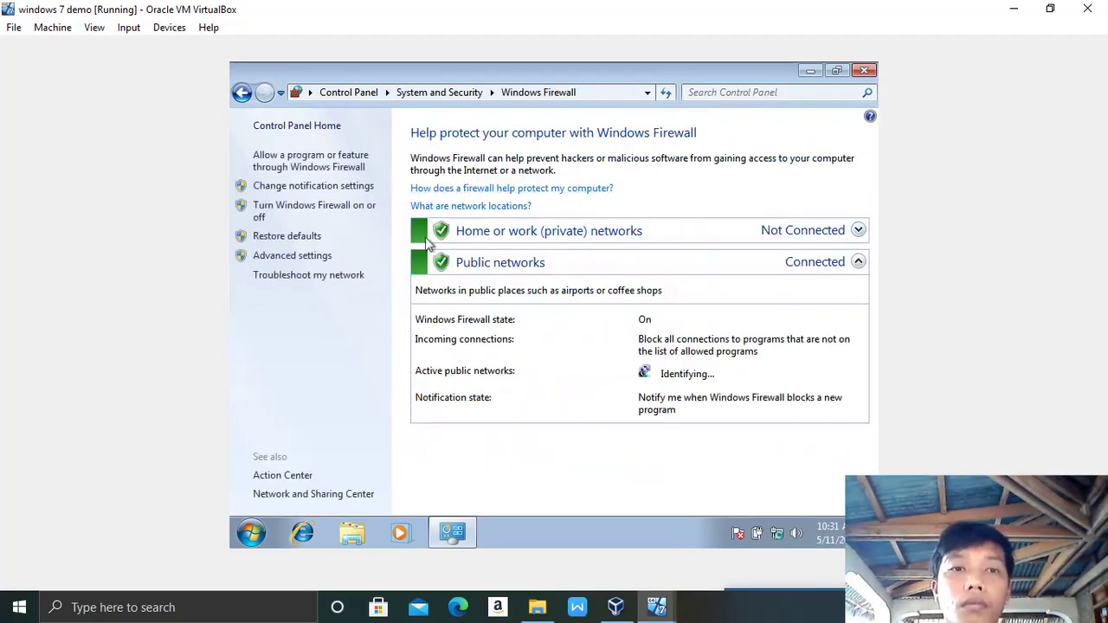
click(301, 212)
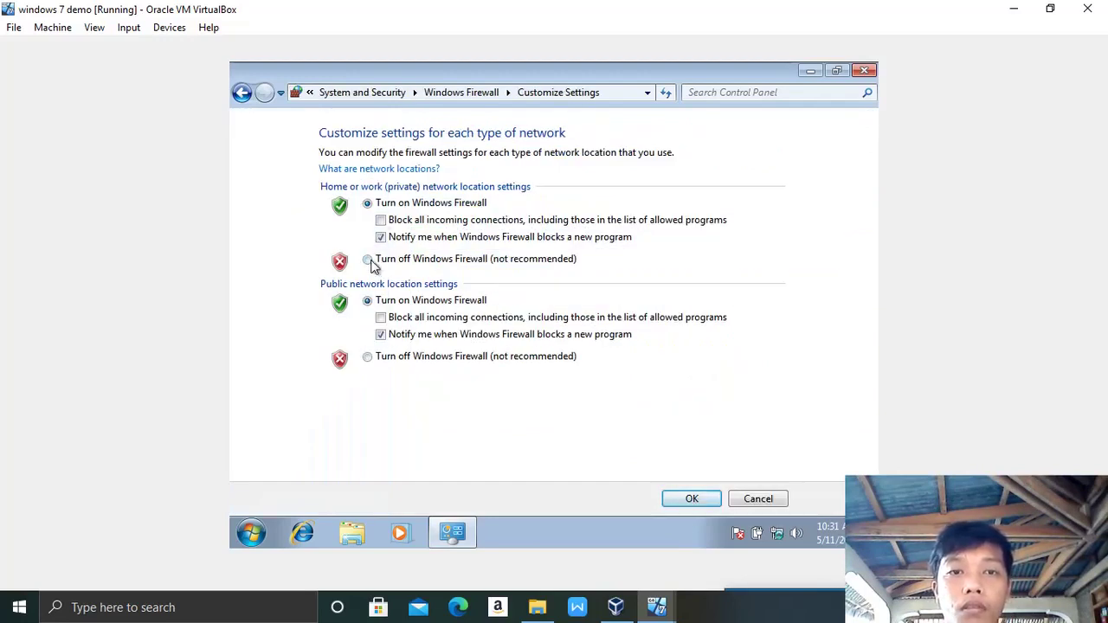
click(370, 261)
click(374, 361)
click(701, 498)
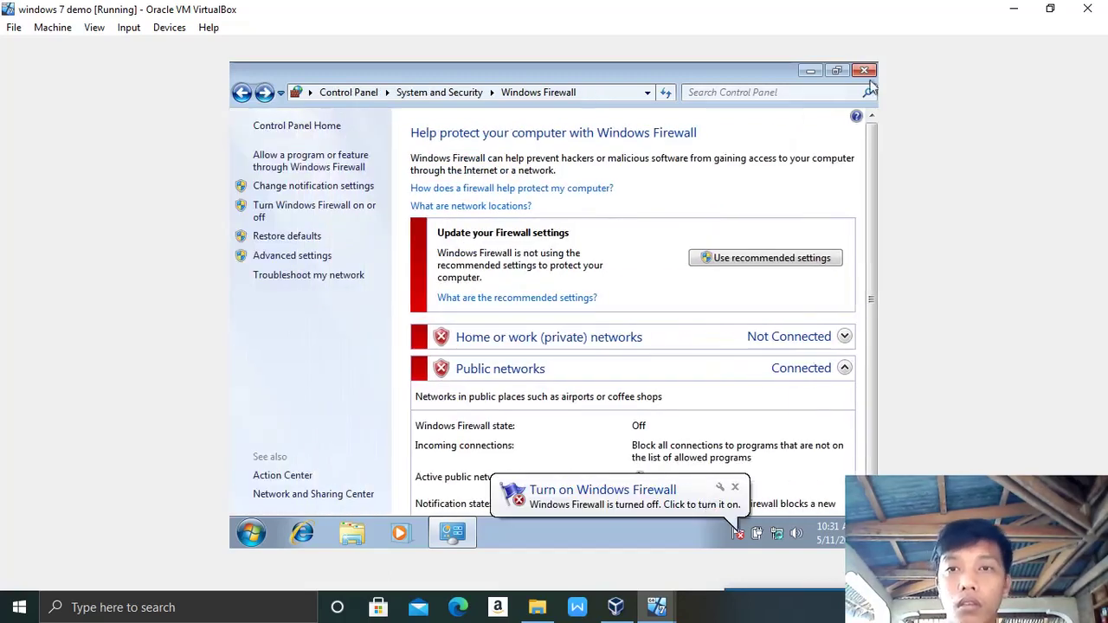
click(865, 71)
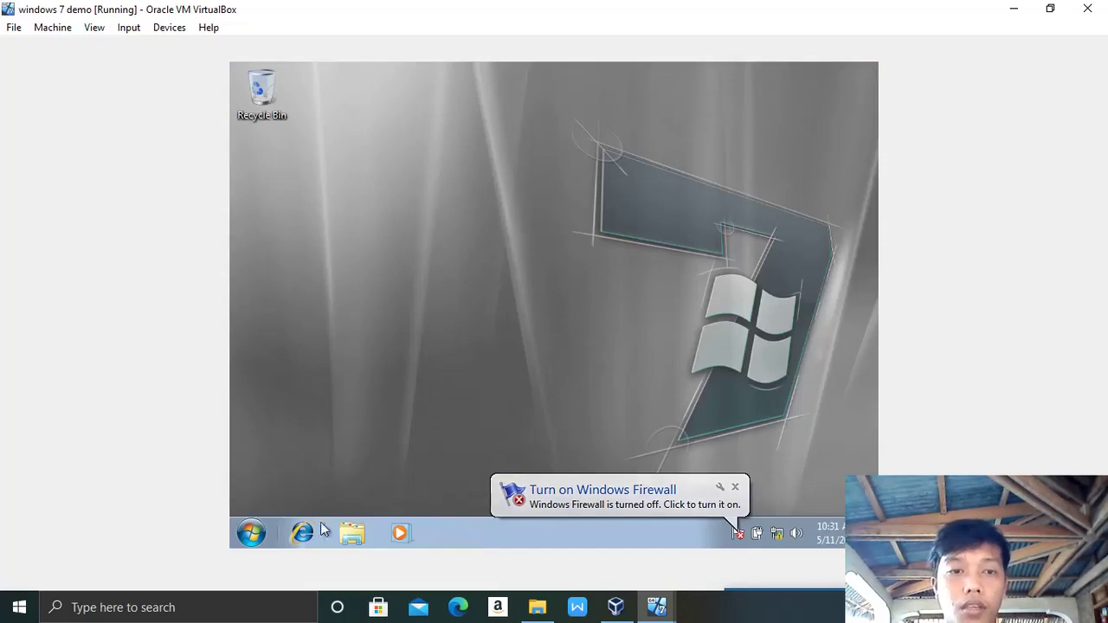
Step: Dismiss the Set Network Location prompt and open the adapter list via Network and Sharing Center
click(245, 537)
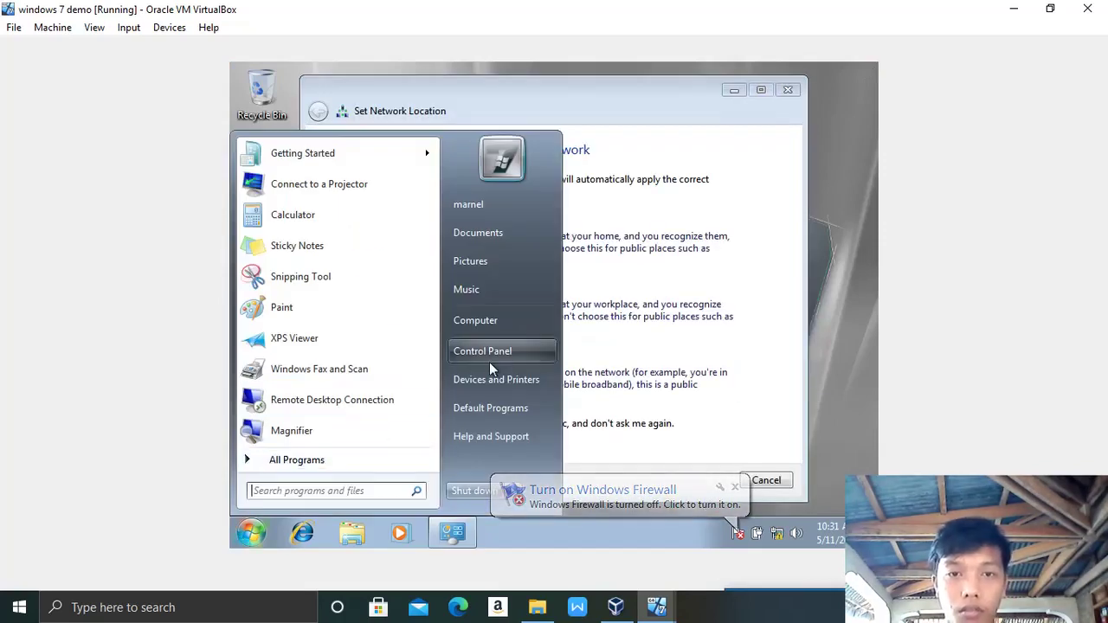
click(787, 90)
click(786, 90)
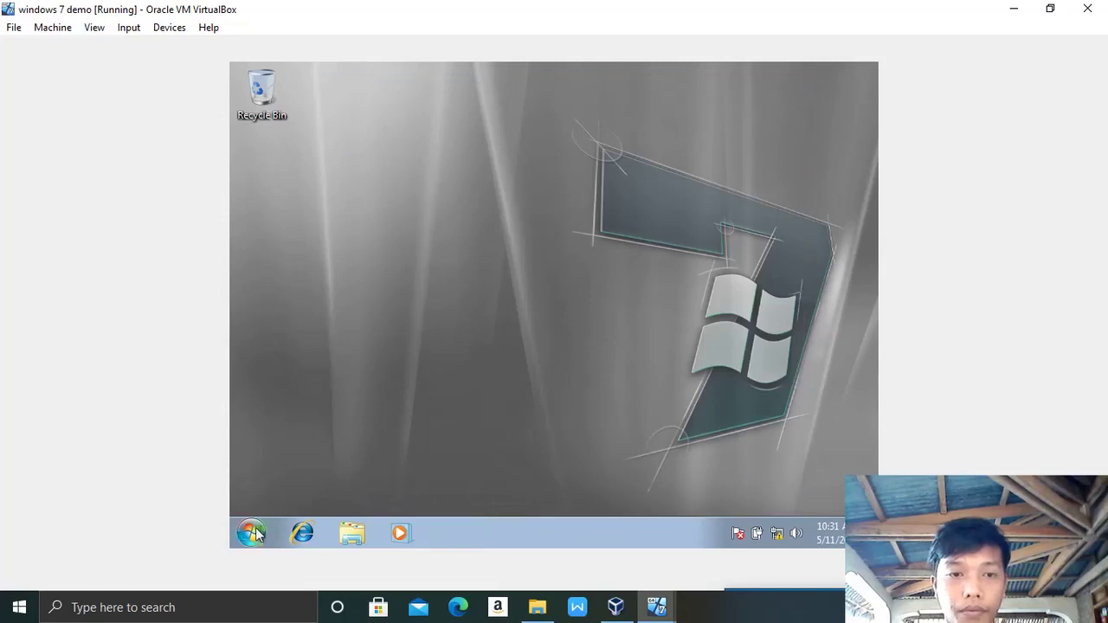
click(251, 534)
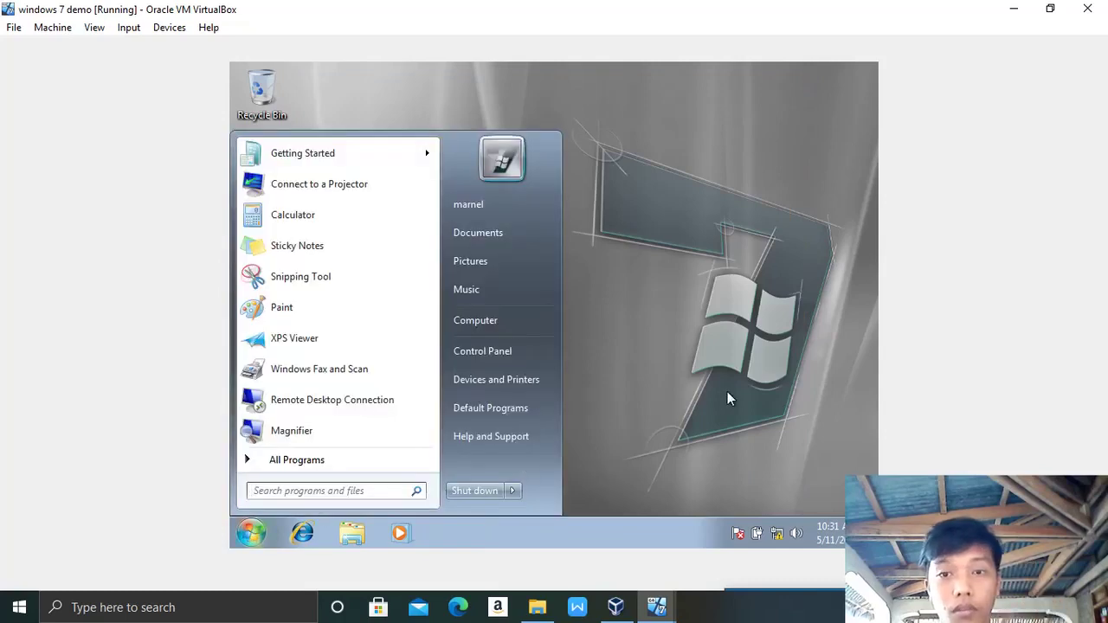
click(728, 398)
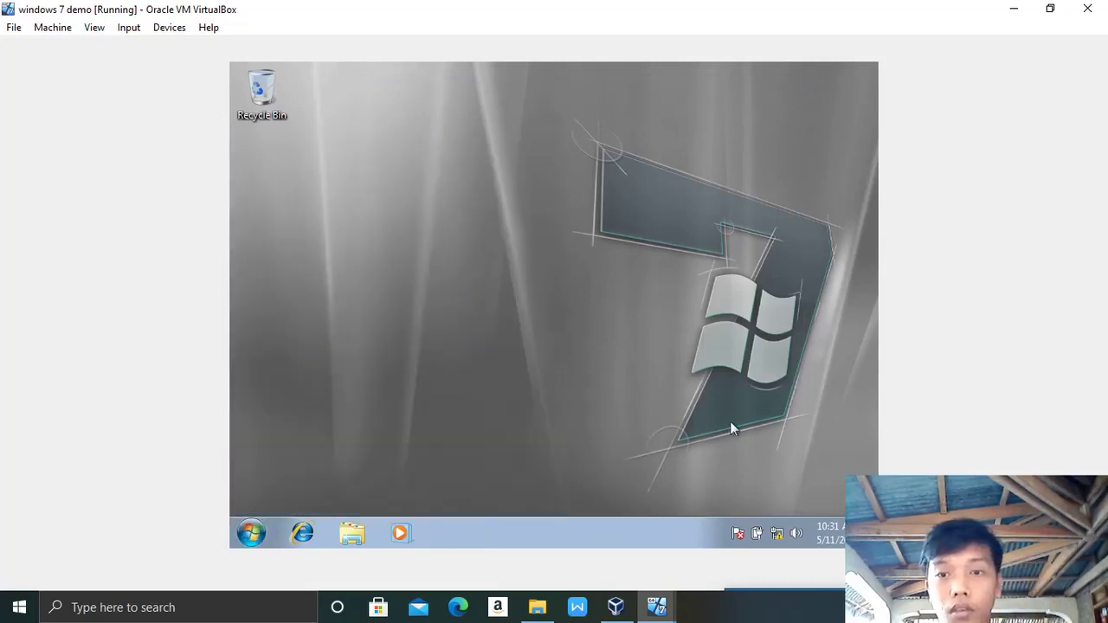
right_click(778, 535)
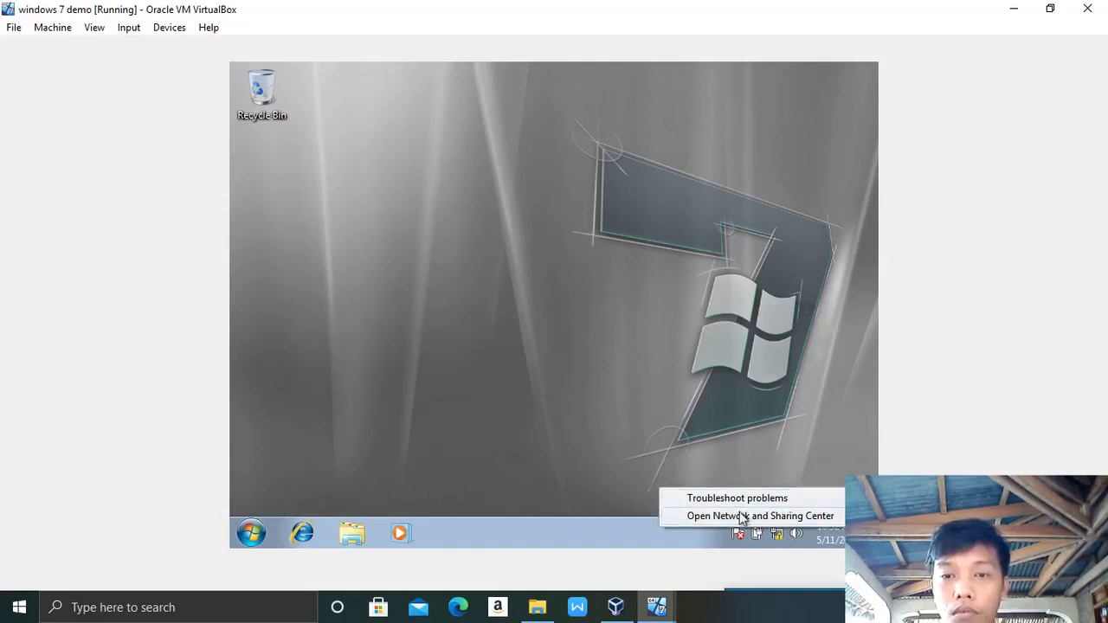
click(739, 517)
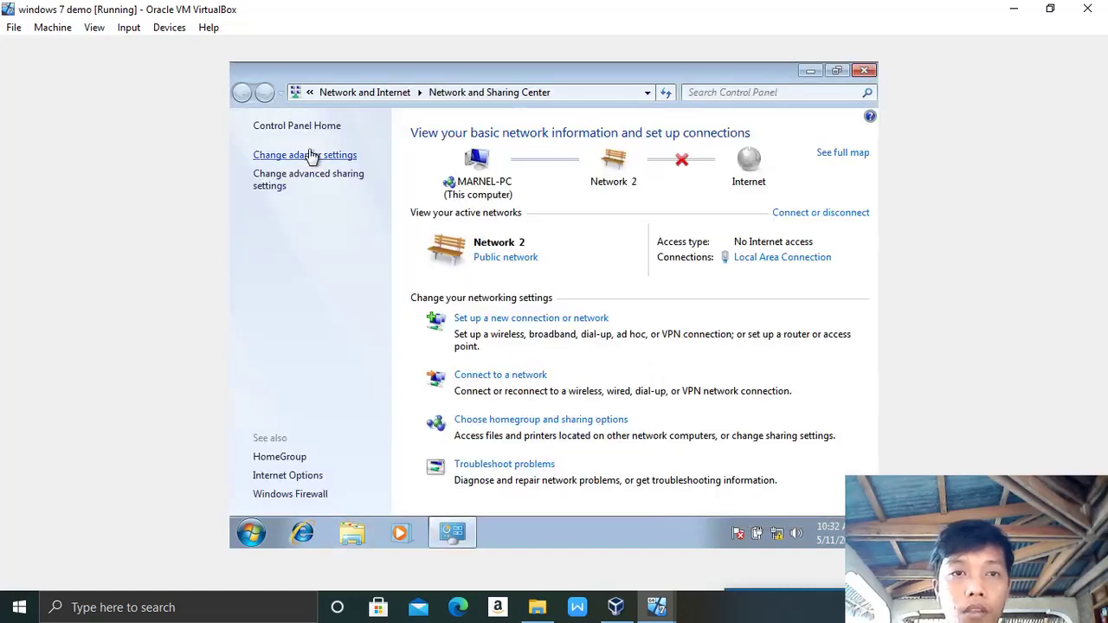
click(313, 155)
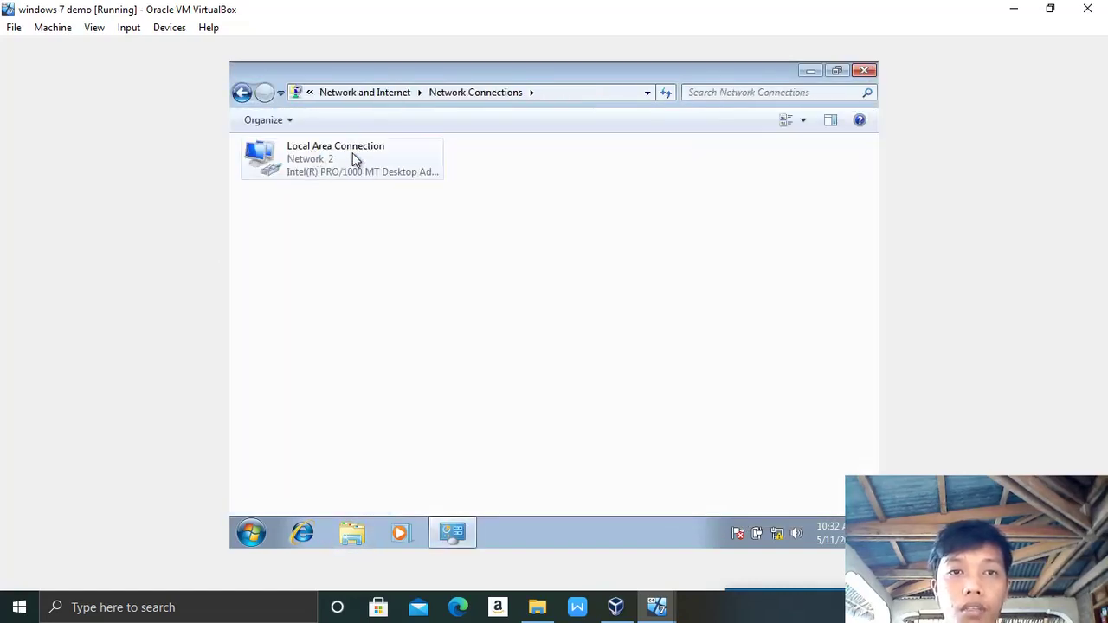
Step: Review Local Area Connection's IPv4 properties, leaving them on automatic
click(354, 158)
right_click(355, 158)
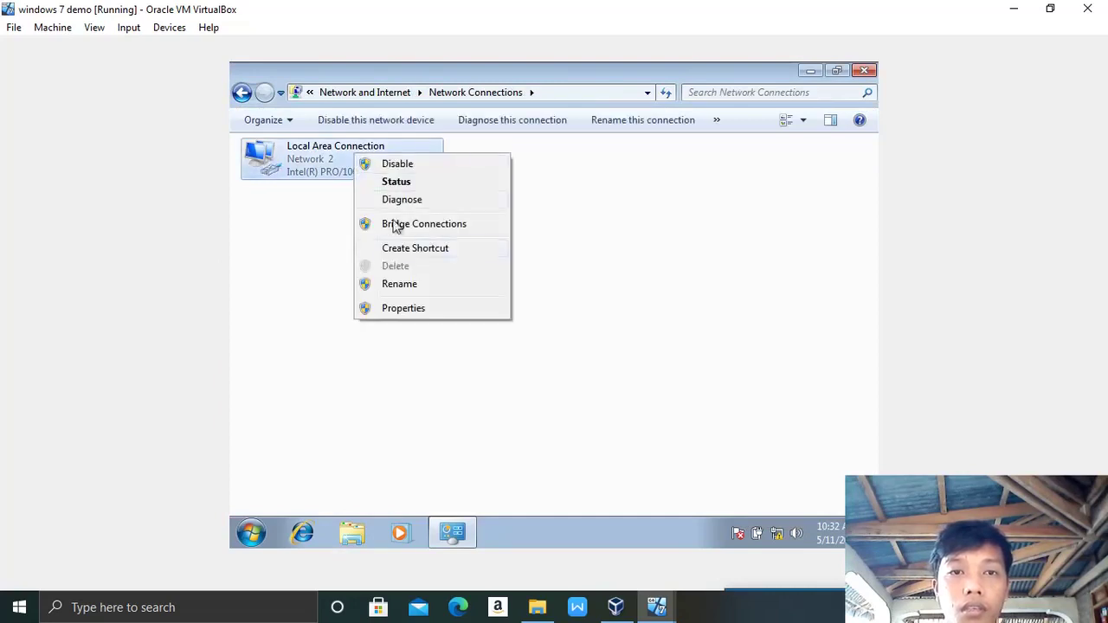
click(412, 312)
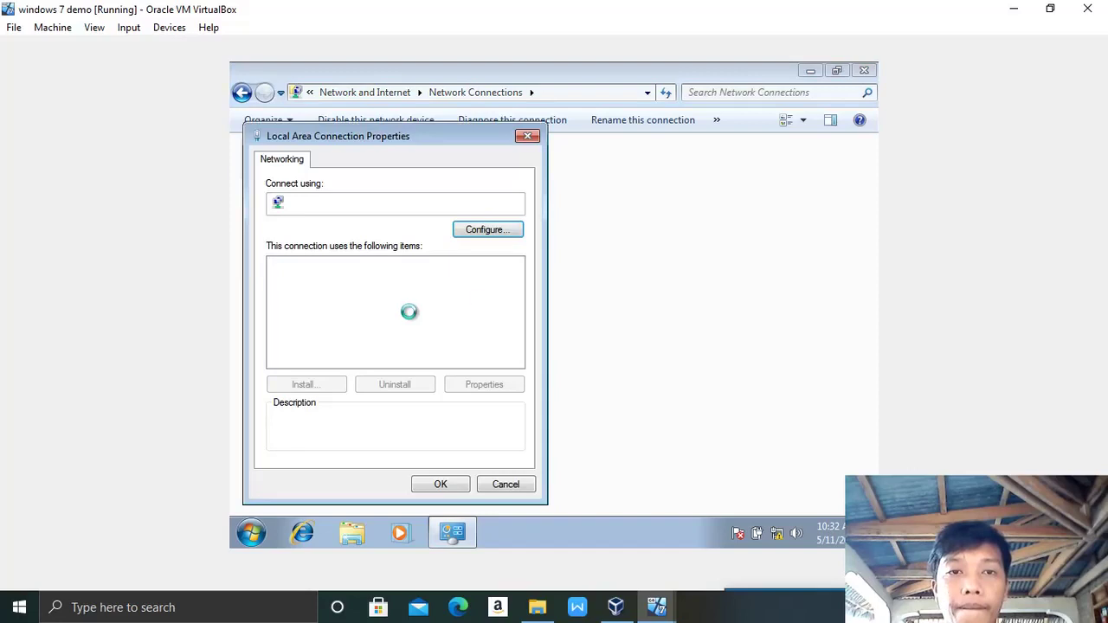
double_click(374, 321)
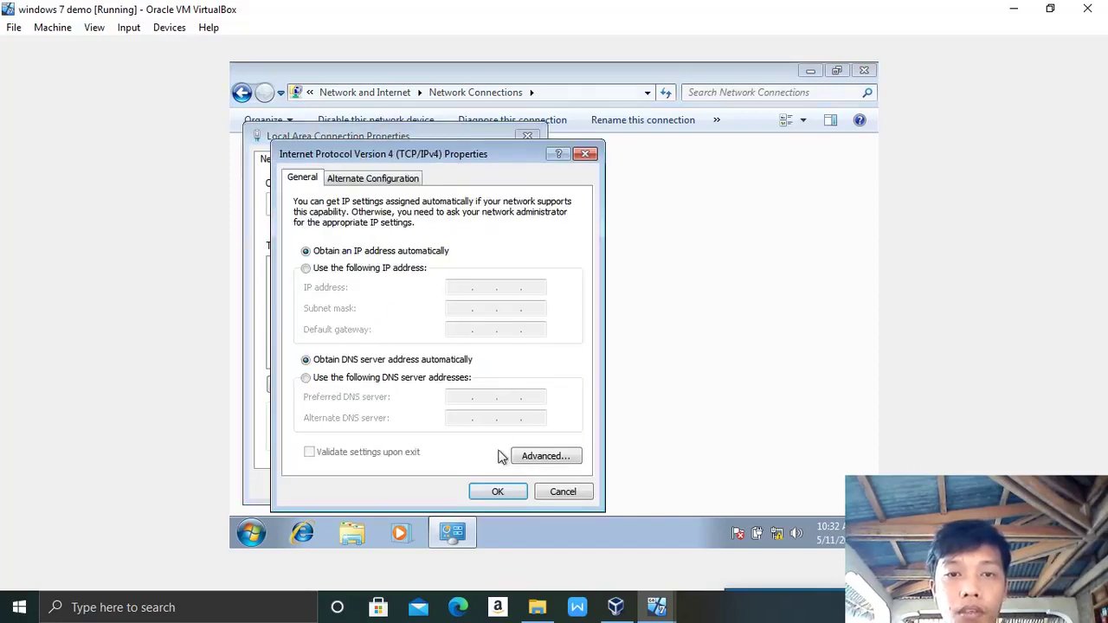
click(498, 491)
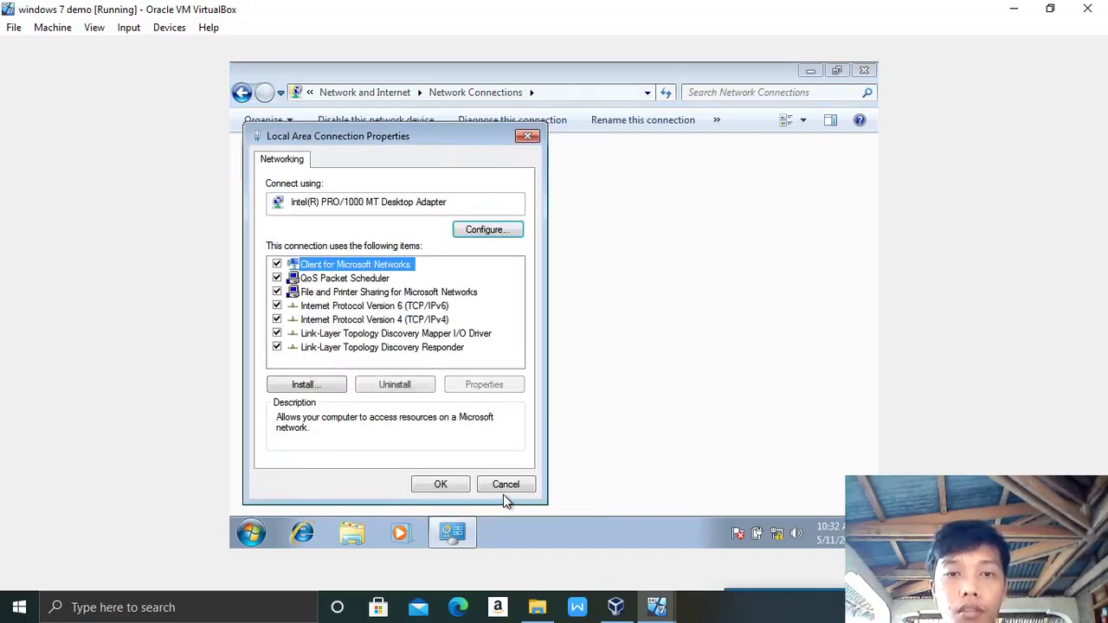
click(438, 486)
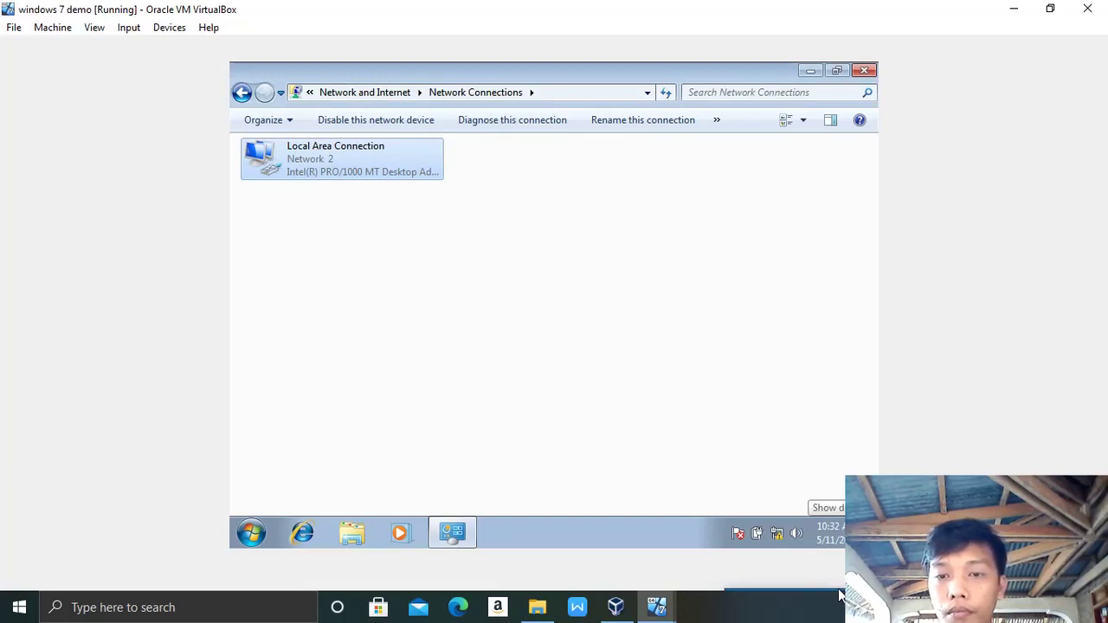
Step: Wait until Local Area Connection shows cool.local instead of Network 2
drag(840, 596, 756, 533)
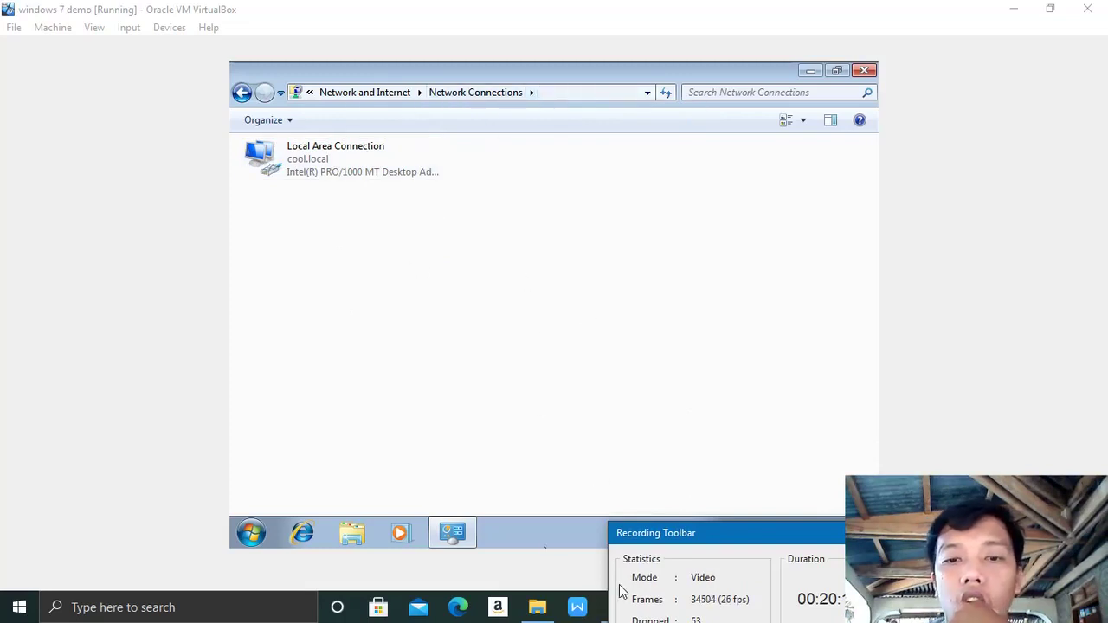
drag(811, 534, 926, 555)
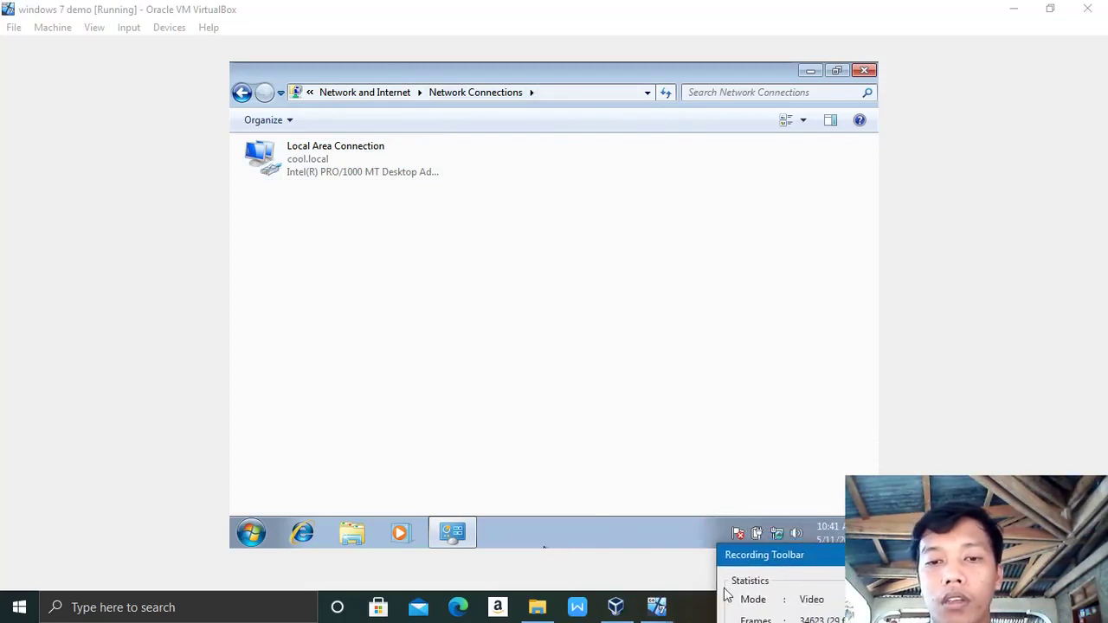
Step: On Server Demo, review Local Area Connection properties: cool.local network, IPv4 enabled, IPv6 unticked
mouse_move(658, 607)
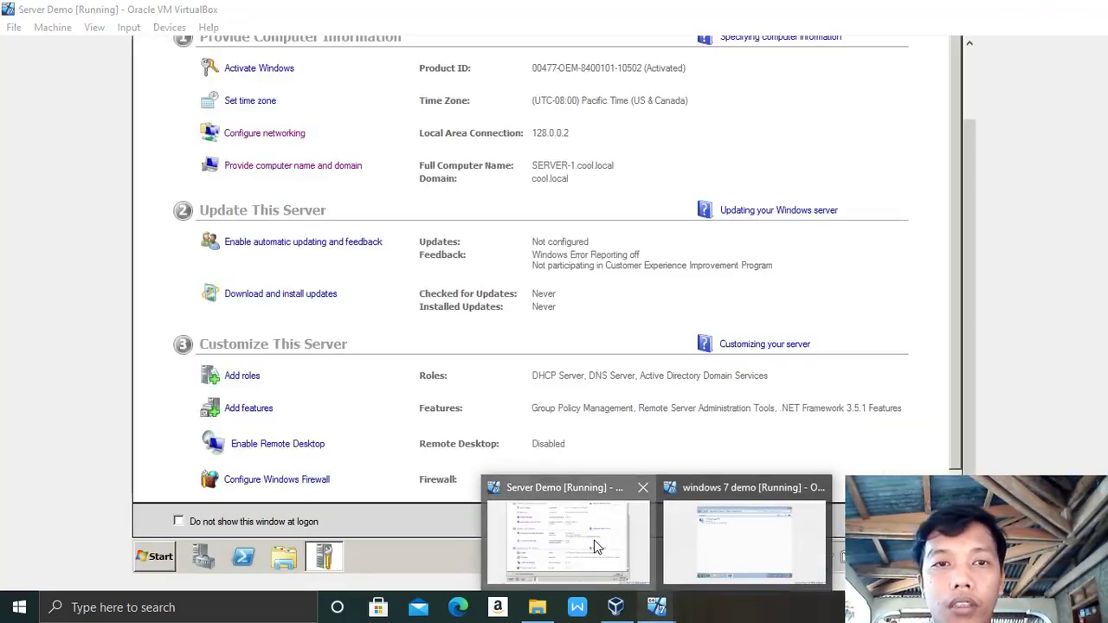
click(597, 544)
click(238, 136)
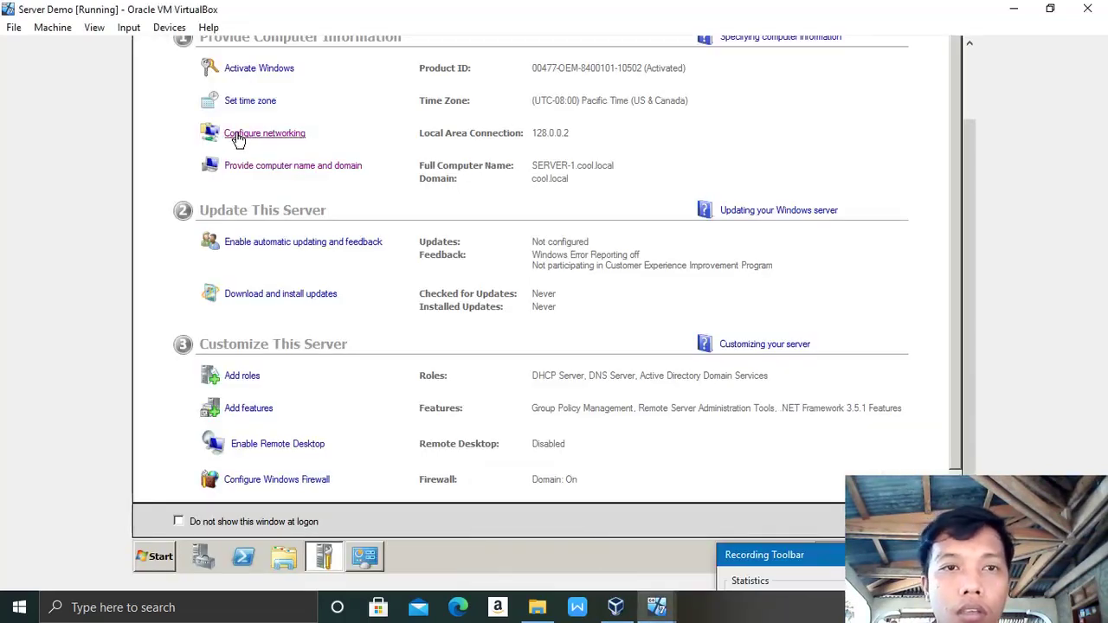
click(365, 556)
double_click(401, 111)
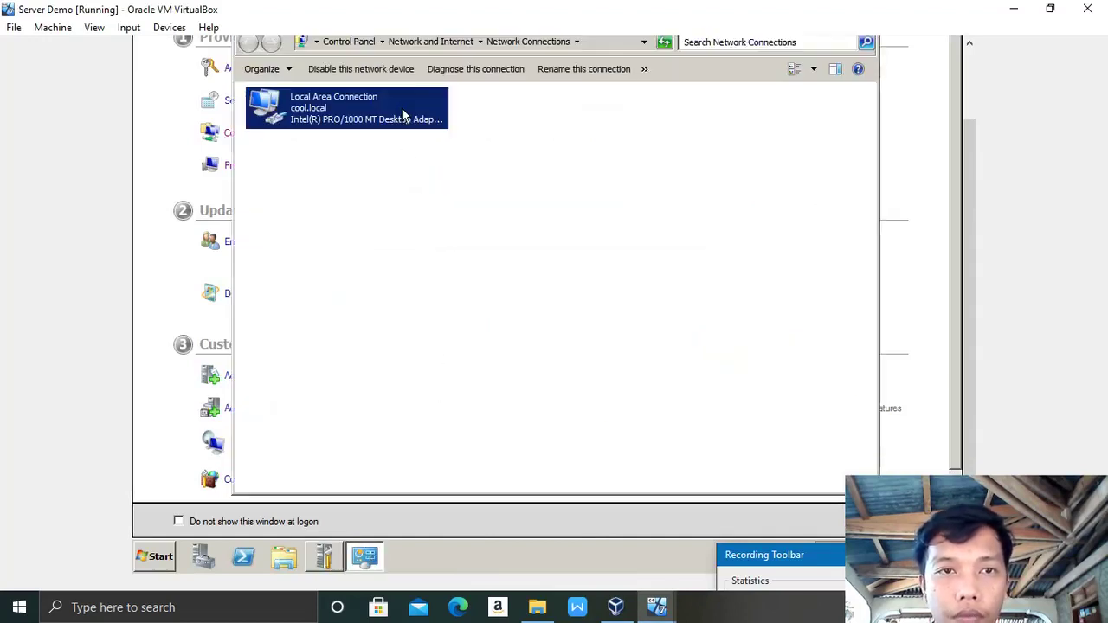
right_click(375, 111)
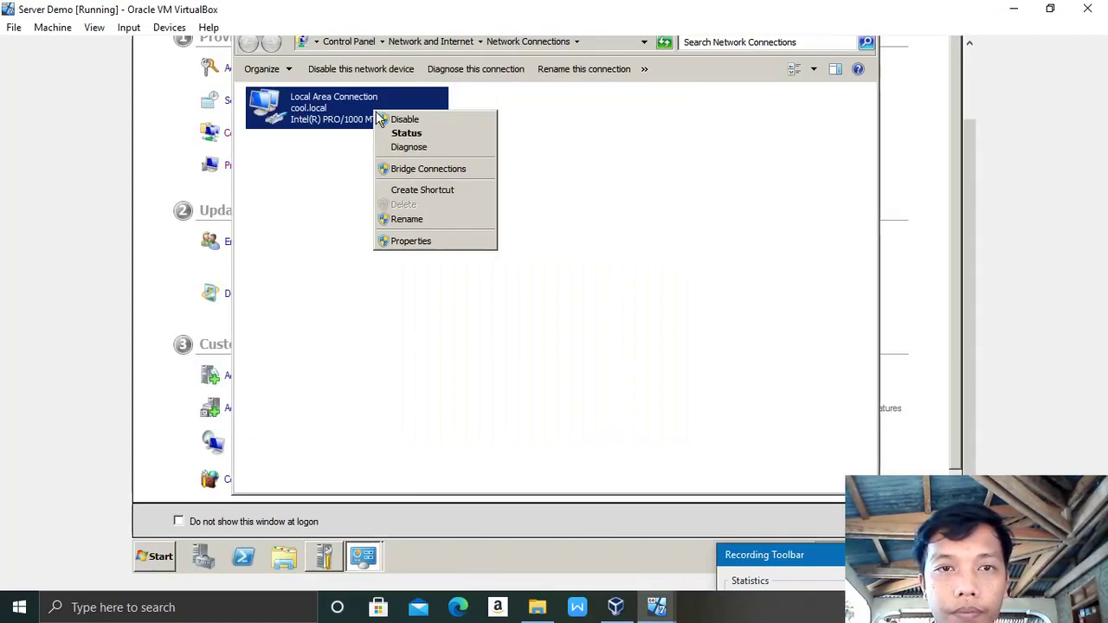
click(412, 241)
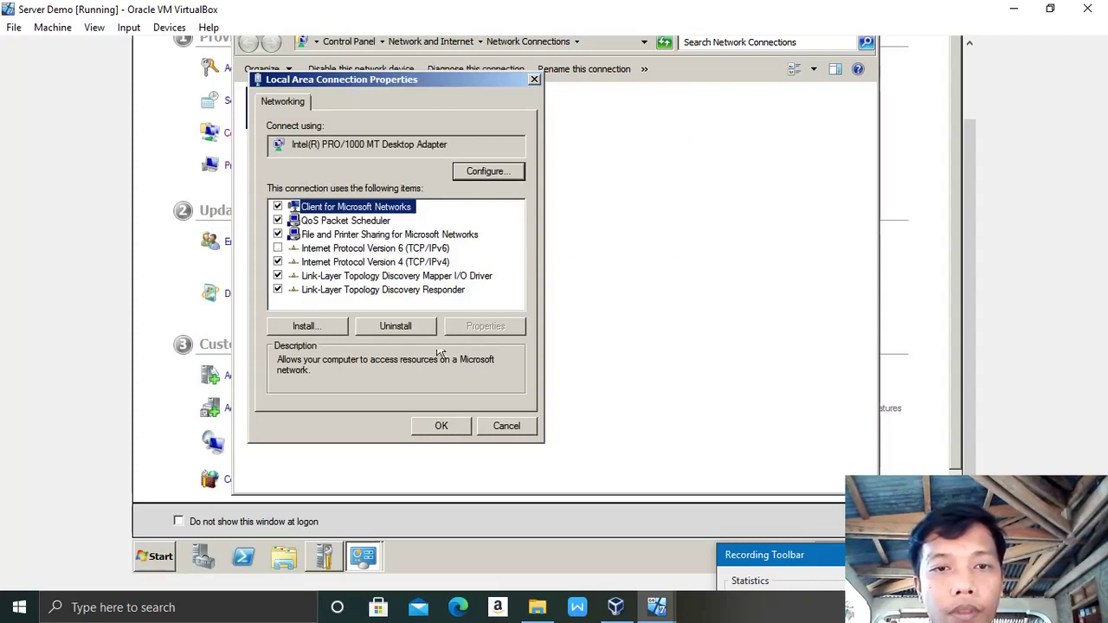
click(442, 426)
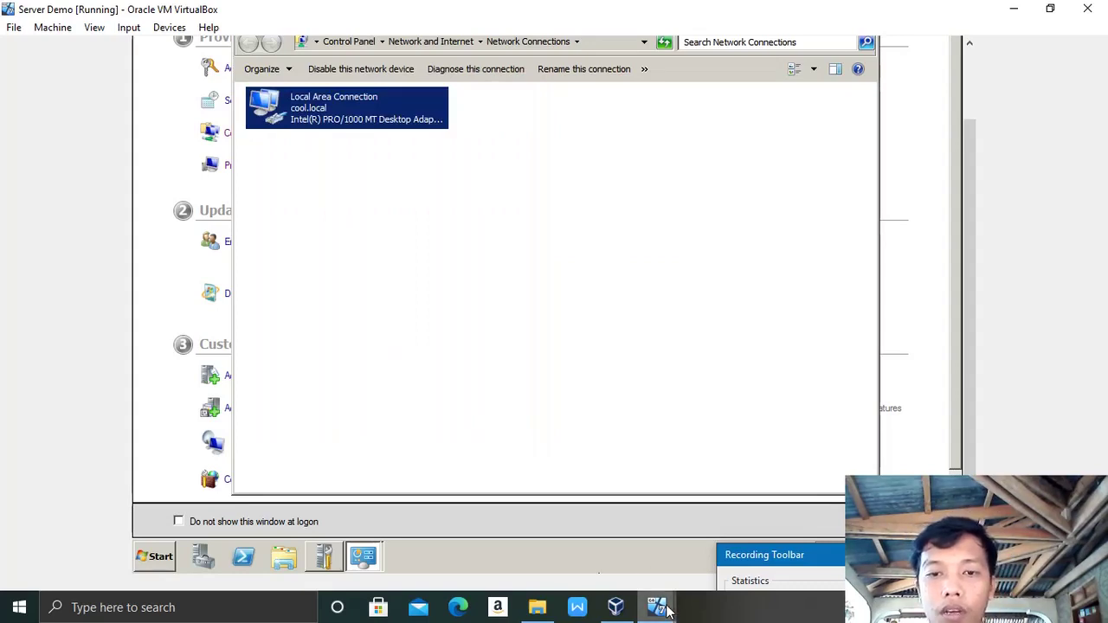
Step: On windows 7 demo, confirm Local Area Connection's IPv4 gets the address and DNS automatically
mouse_move(661, 604)
click(692, 560)
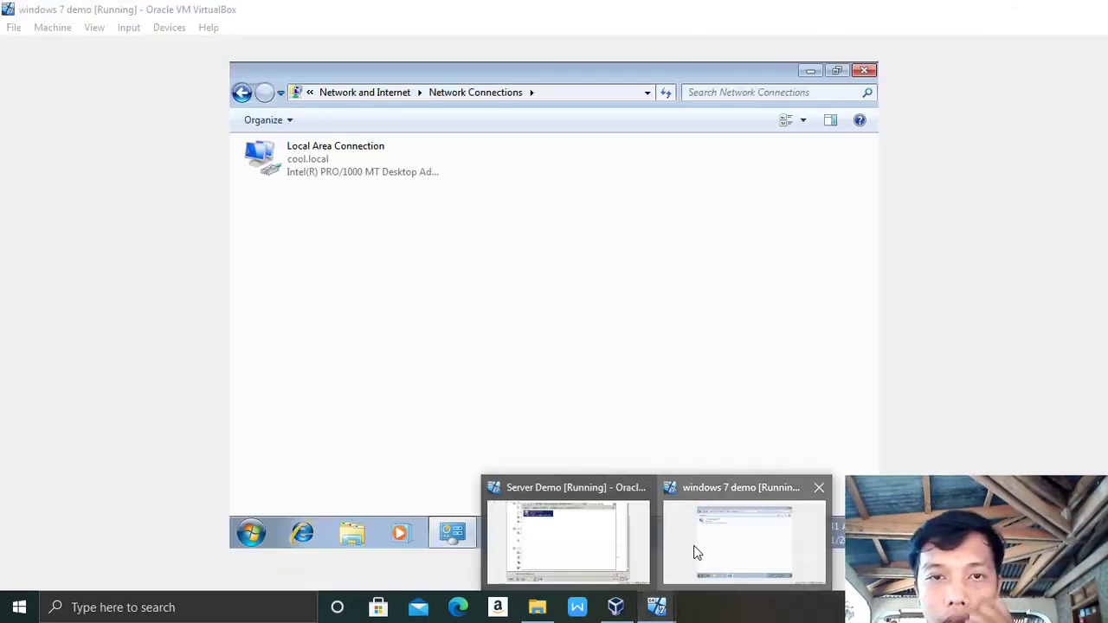
right_click(355, 172)
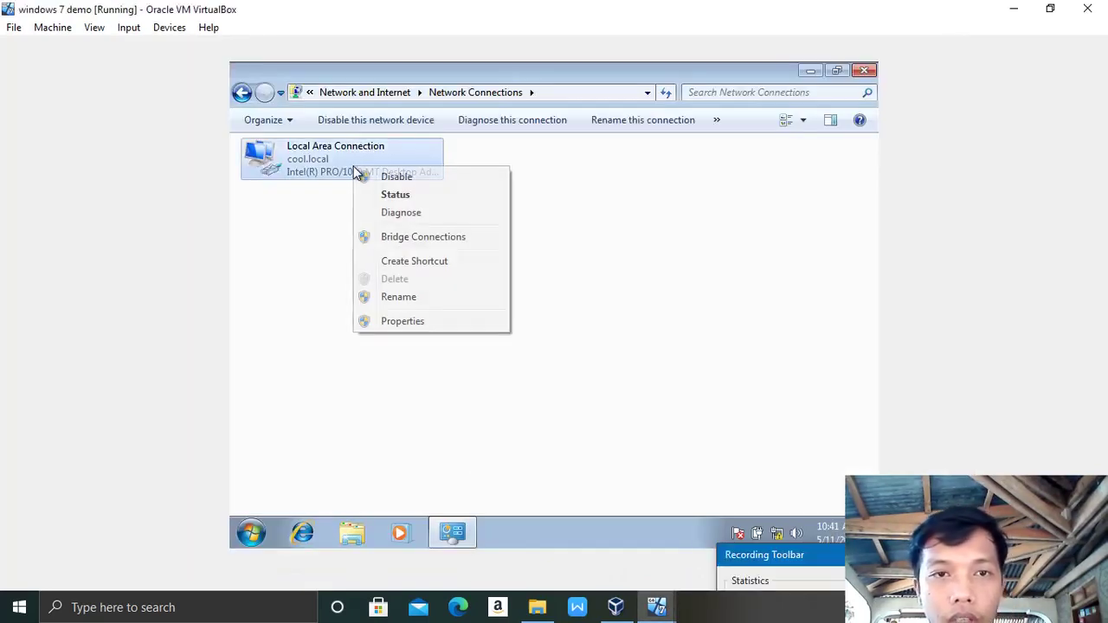
click(416, 325)
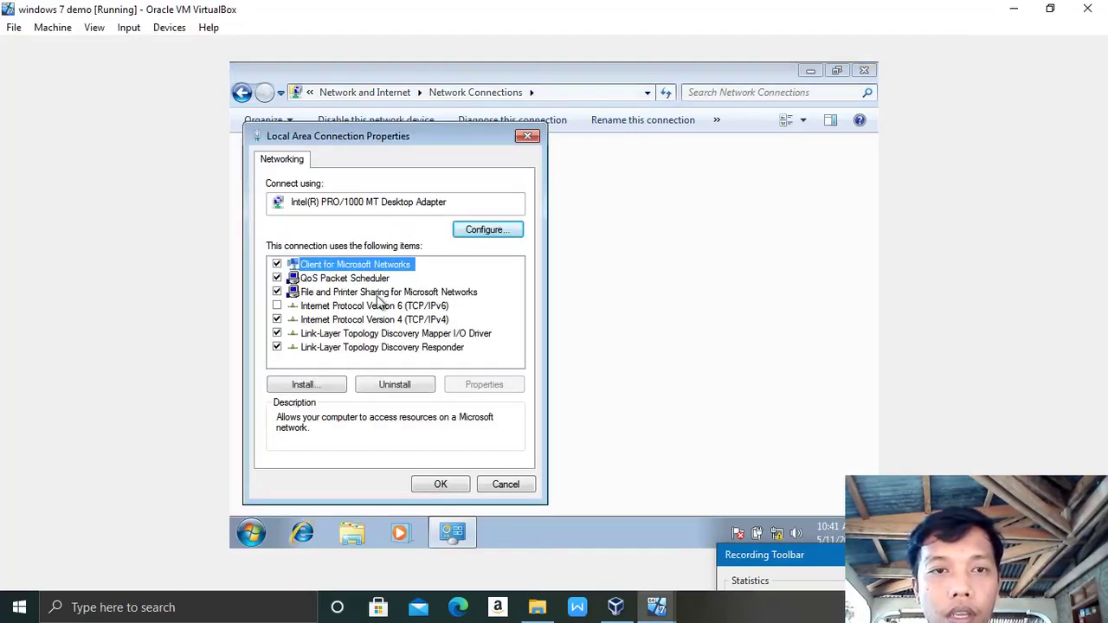
double_click(371, 321)
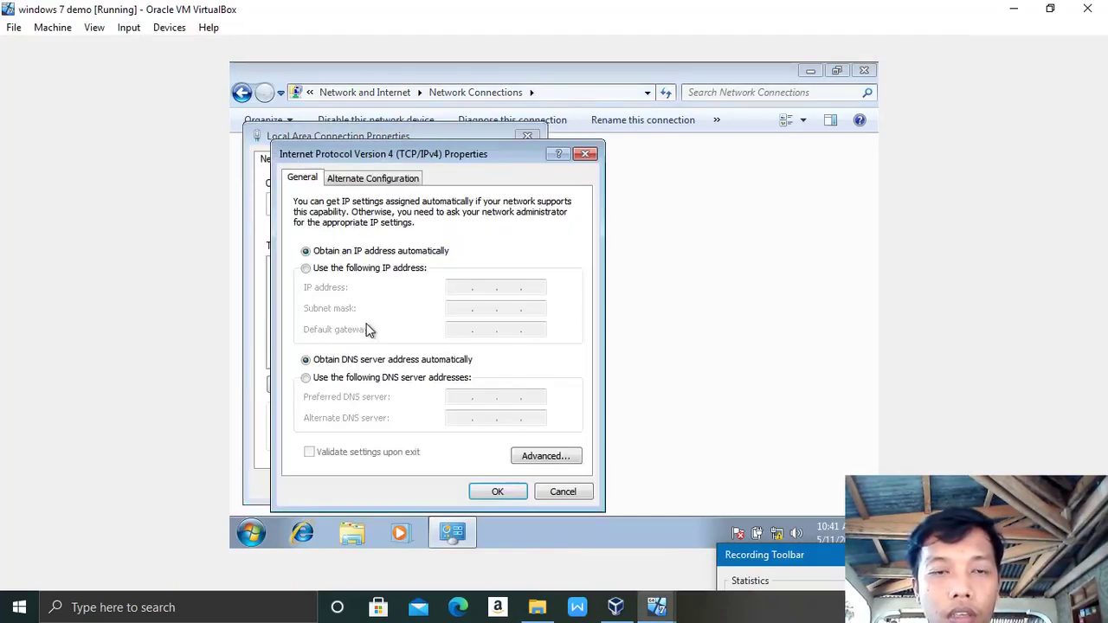
click(504, 490)
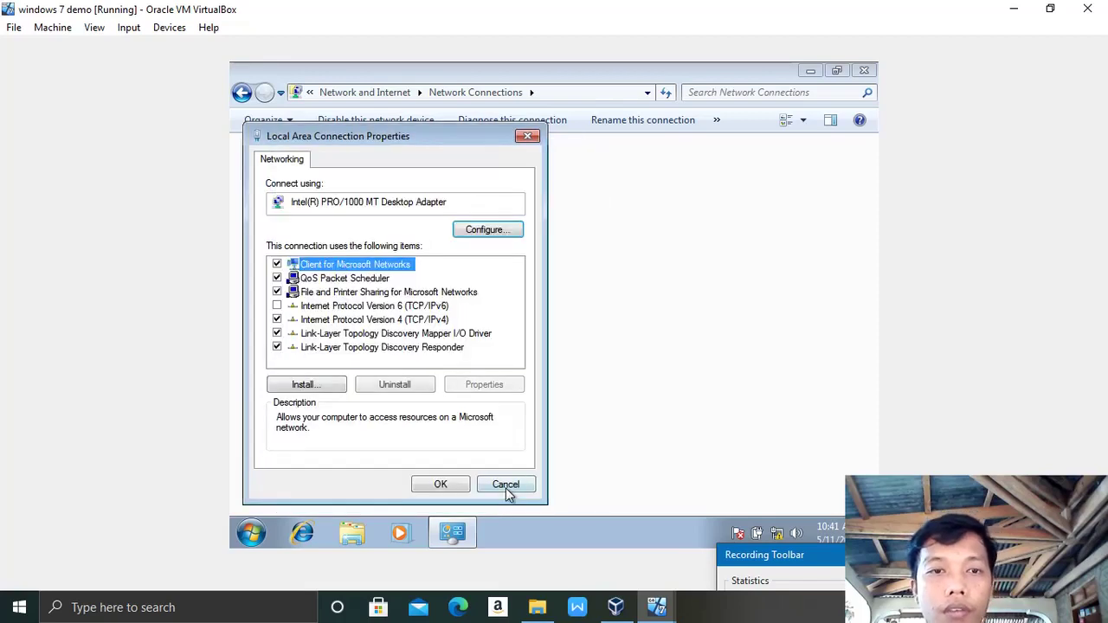
click(438, 487)
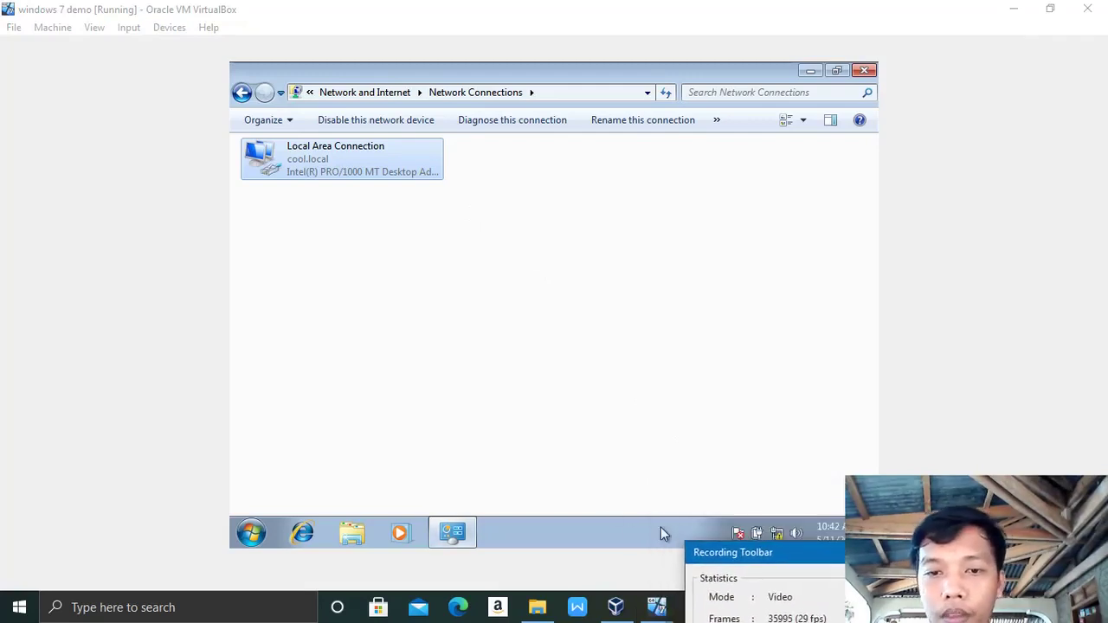
Step: Open a command prompt and ping 10.0.0.2, which times out
click(246, 535)
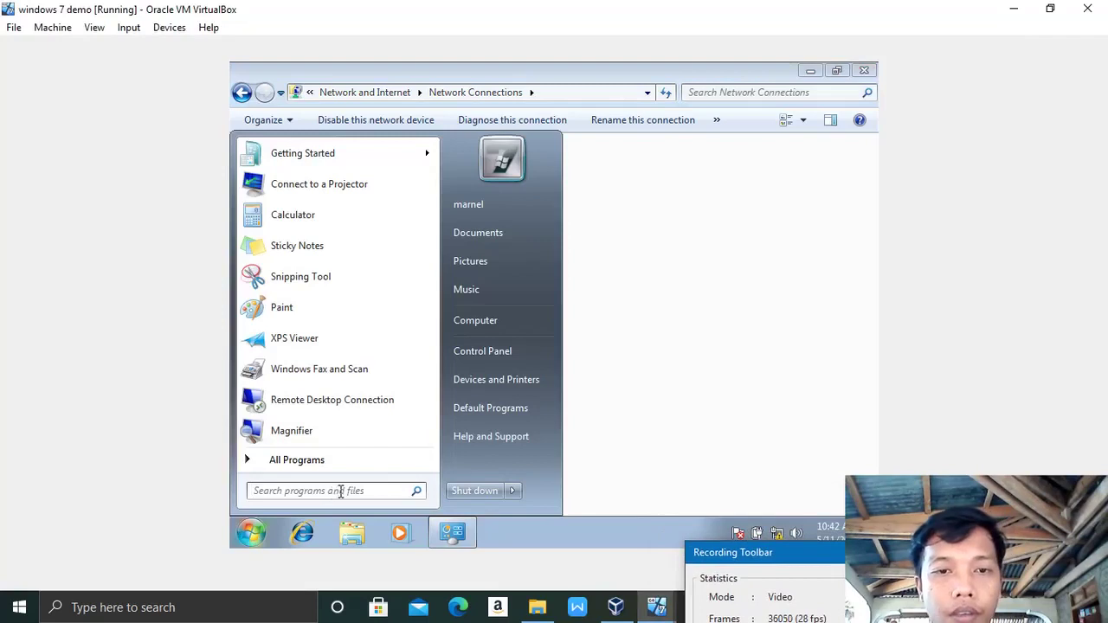
text(cmd)
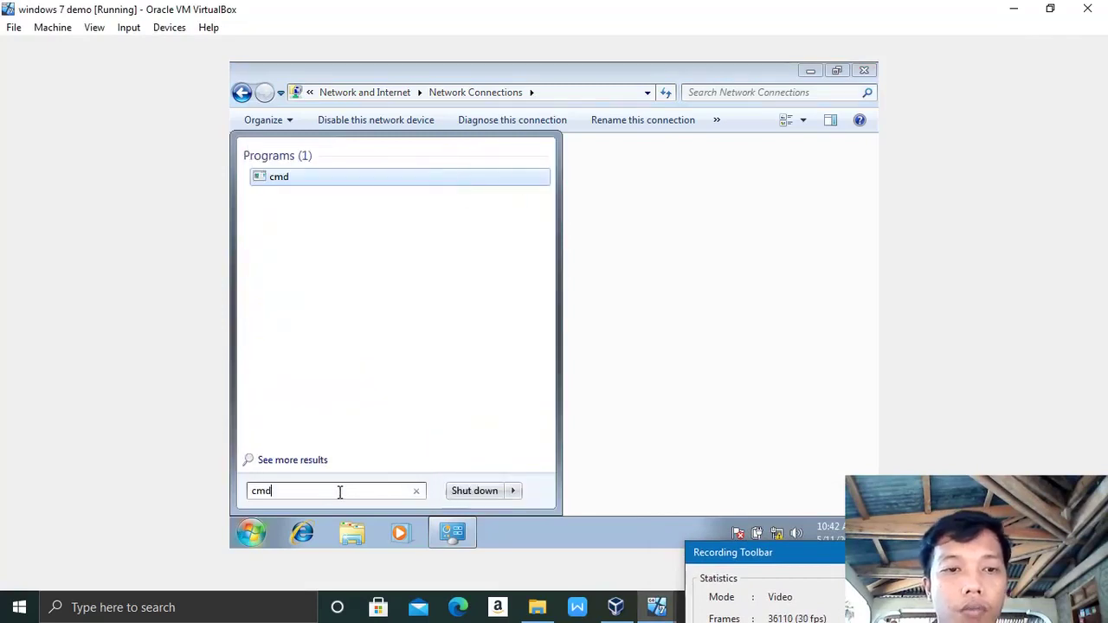
key(Return)
text(ping 10.0.0.2)
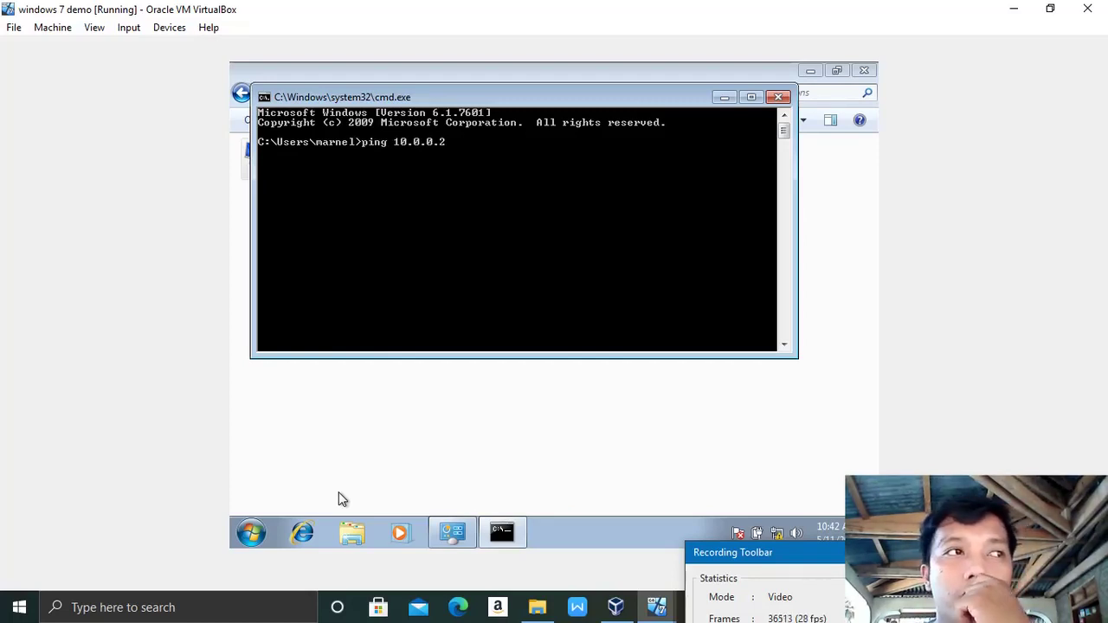
key(Return)
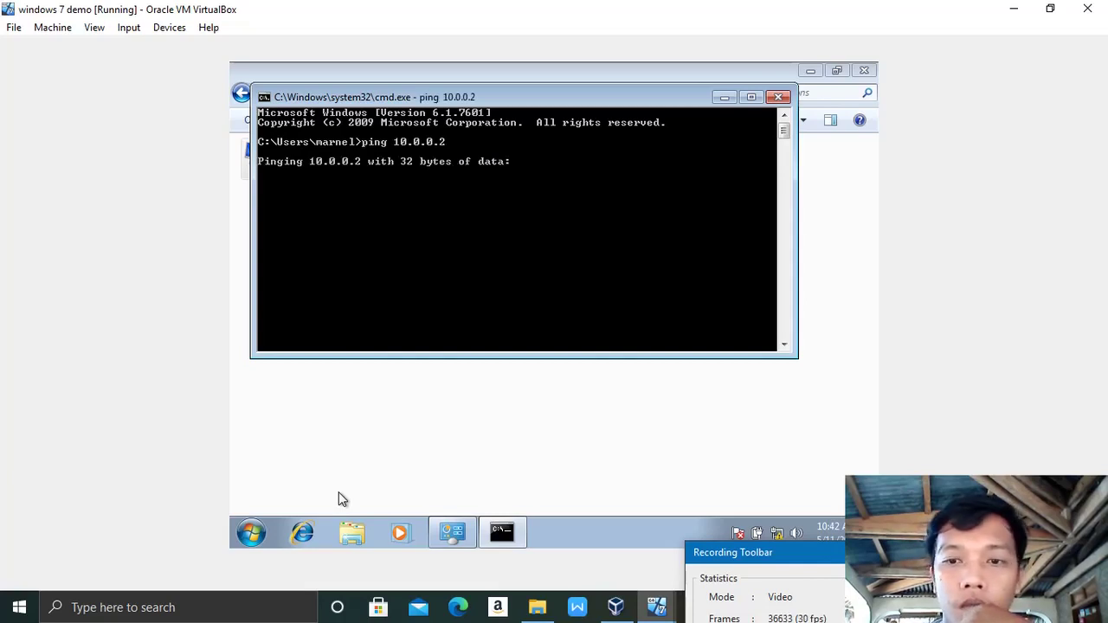
Step: Ping the server at 128.0.0.2, getting replies with 0% loss, then close the prompt
mouse_move(455, 536)
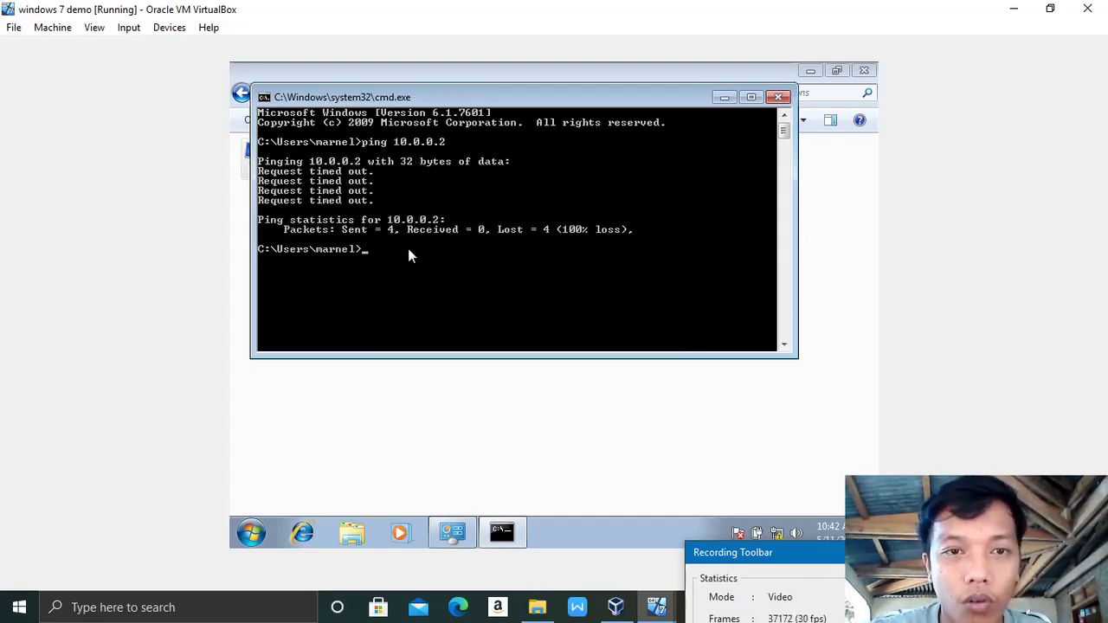
text(ping)
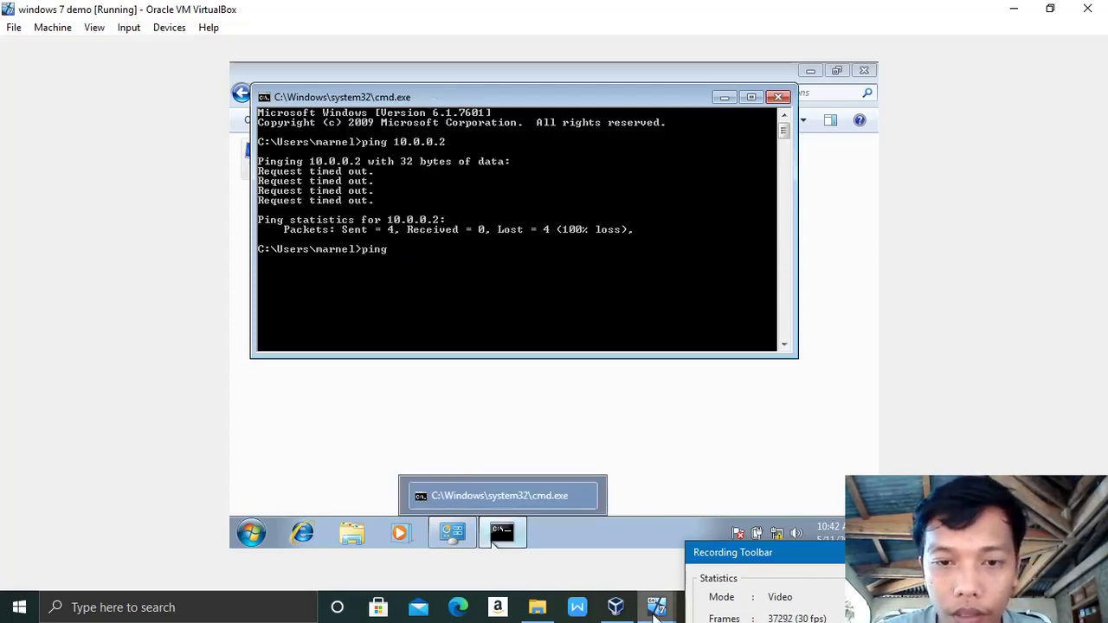
mouse_move(656, 607)
mouse_move(578, 559)
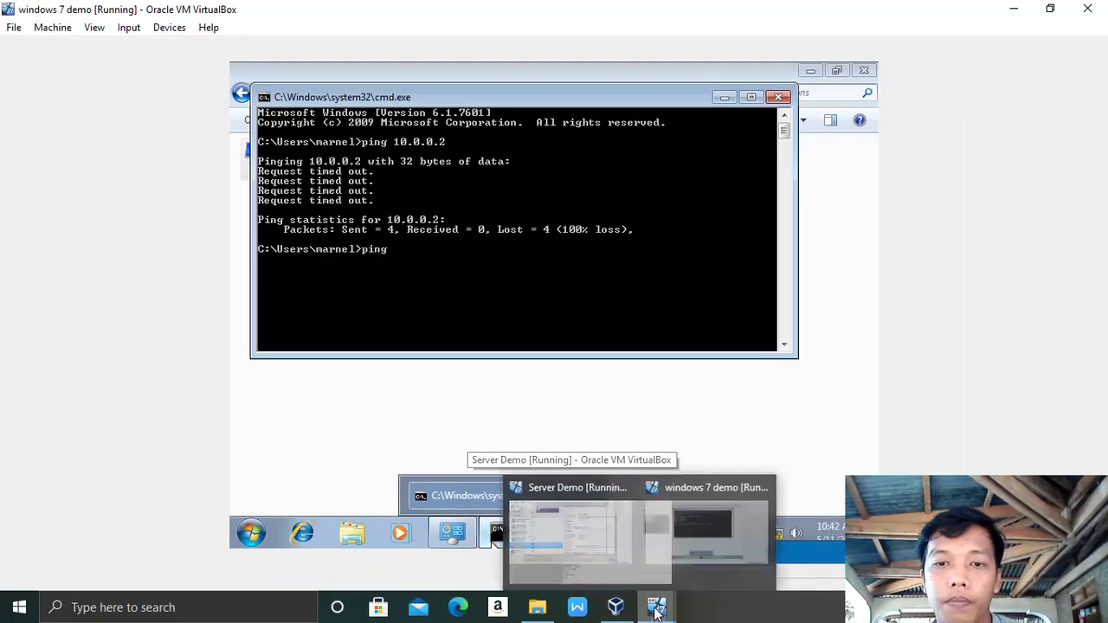
text(128.)
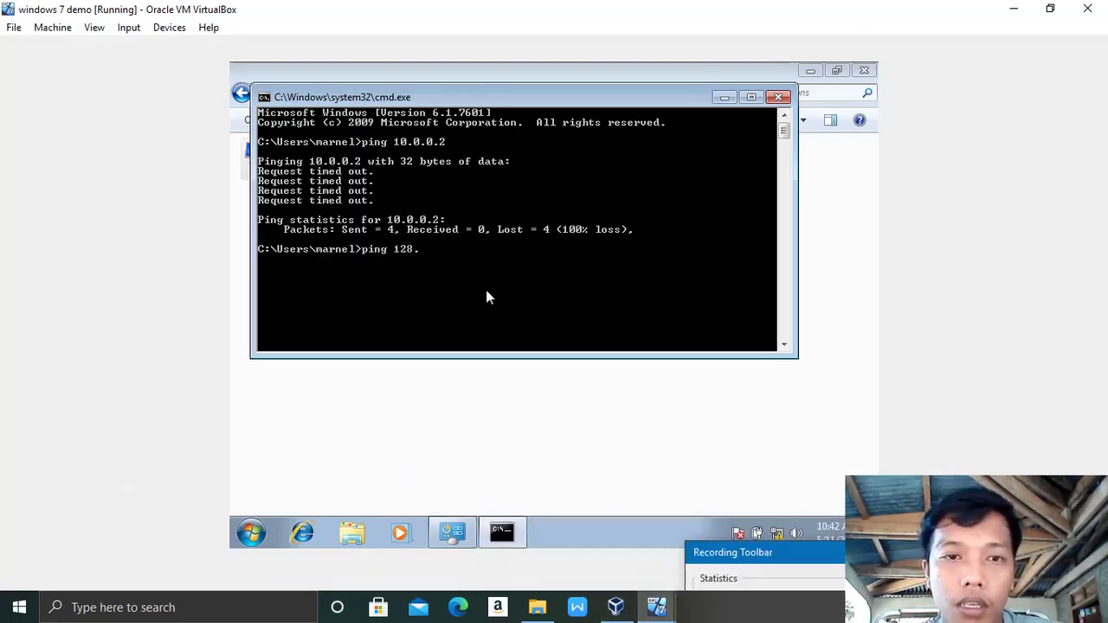
text(0.0.2)
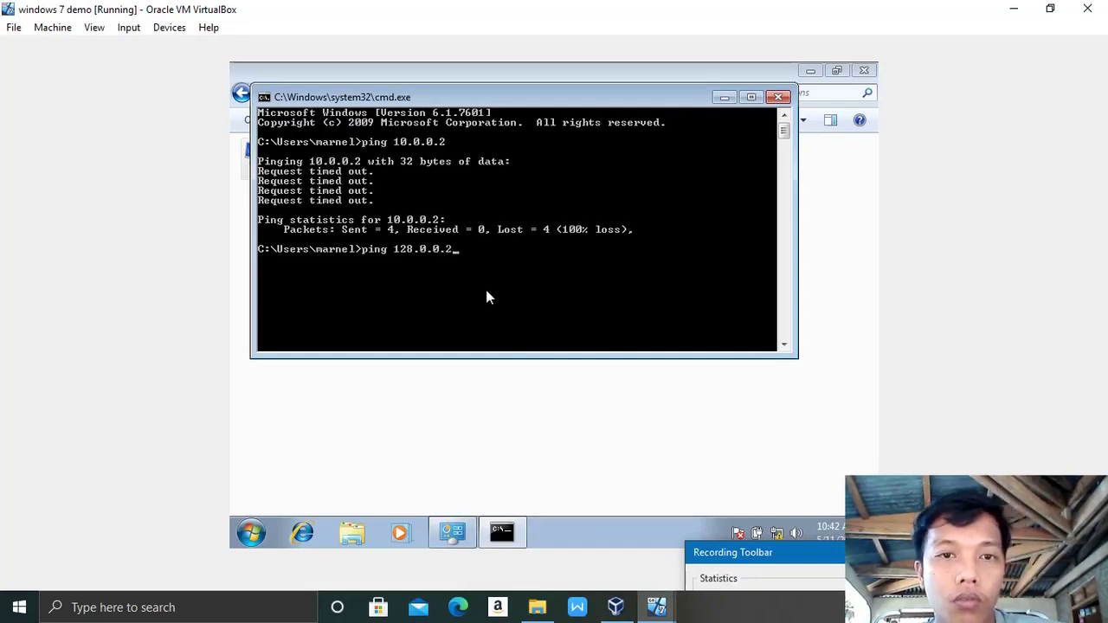
key(Return)
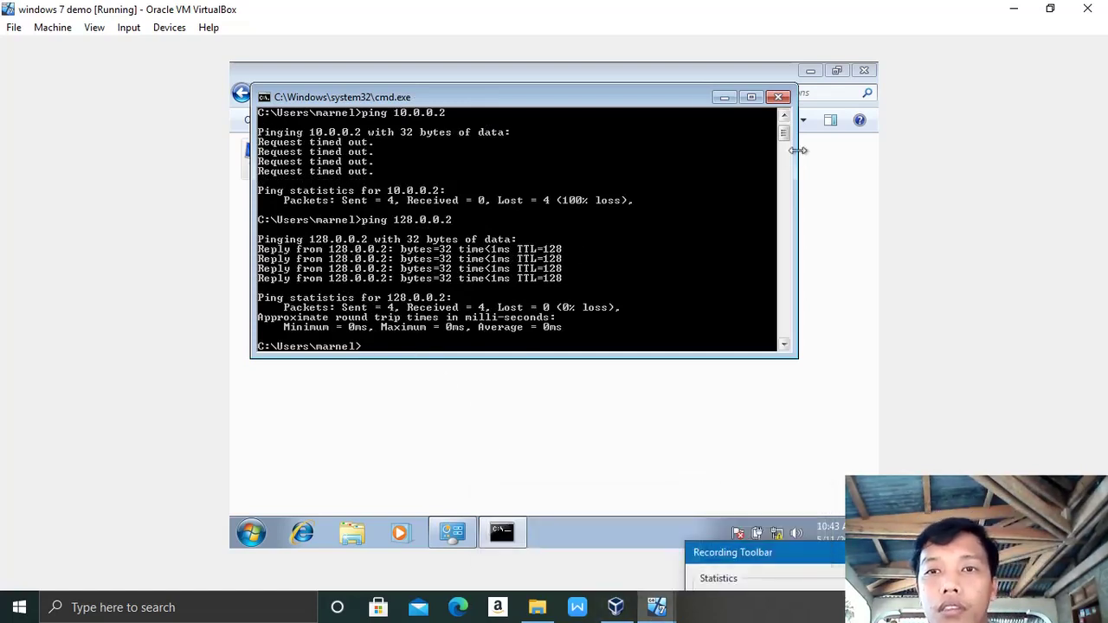
click(778, 97)
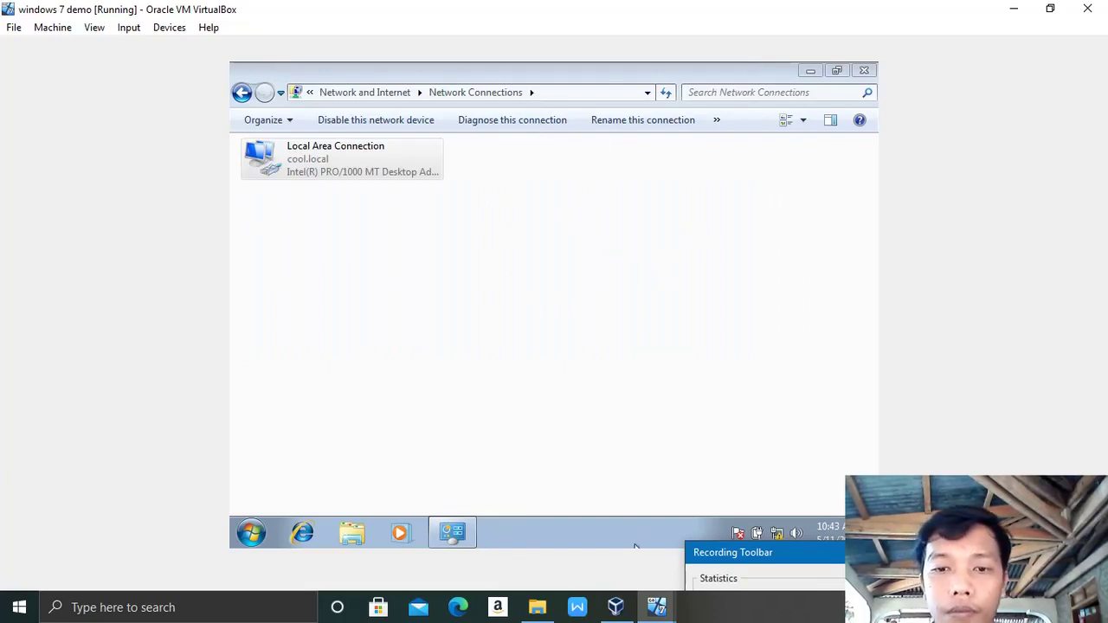
Step: On Server Demo, close Network Connections and the connection status, and minimize Initial Configuration Tasks
click(564, 530)
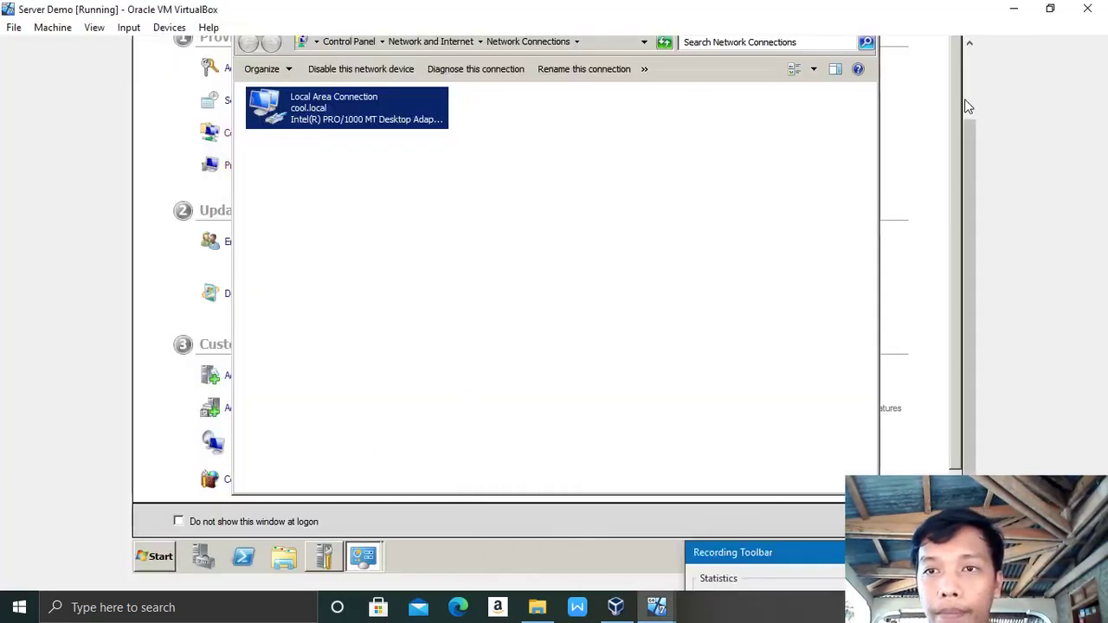
click(869, 104)
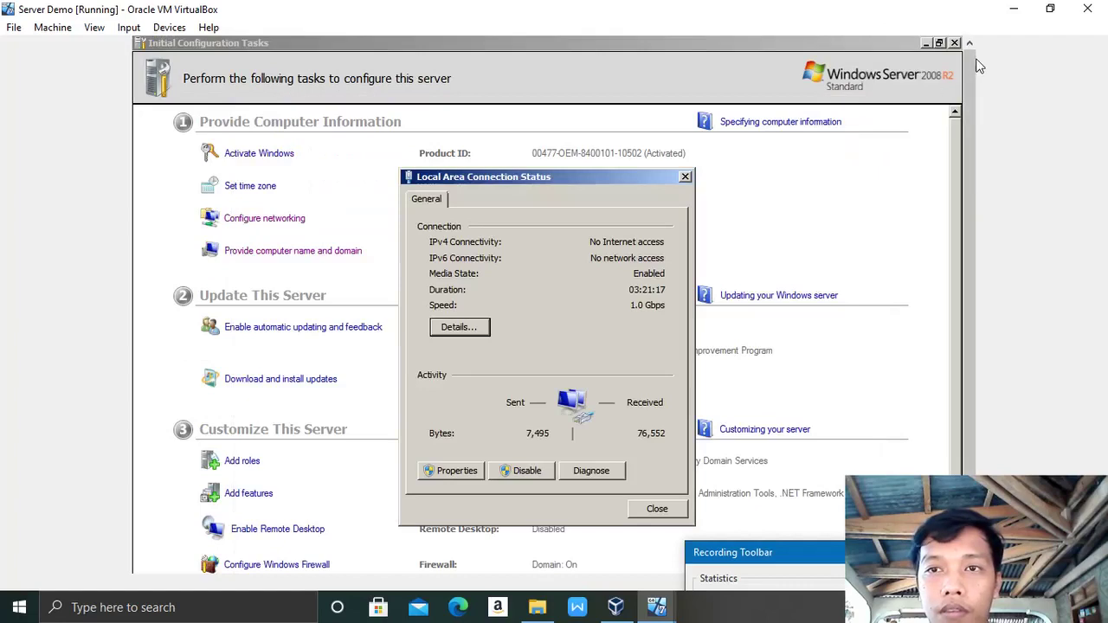
click(685, 177)
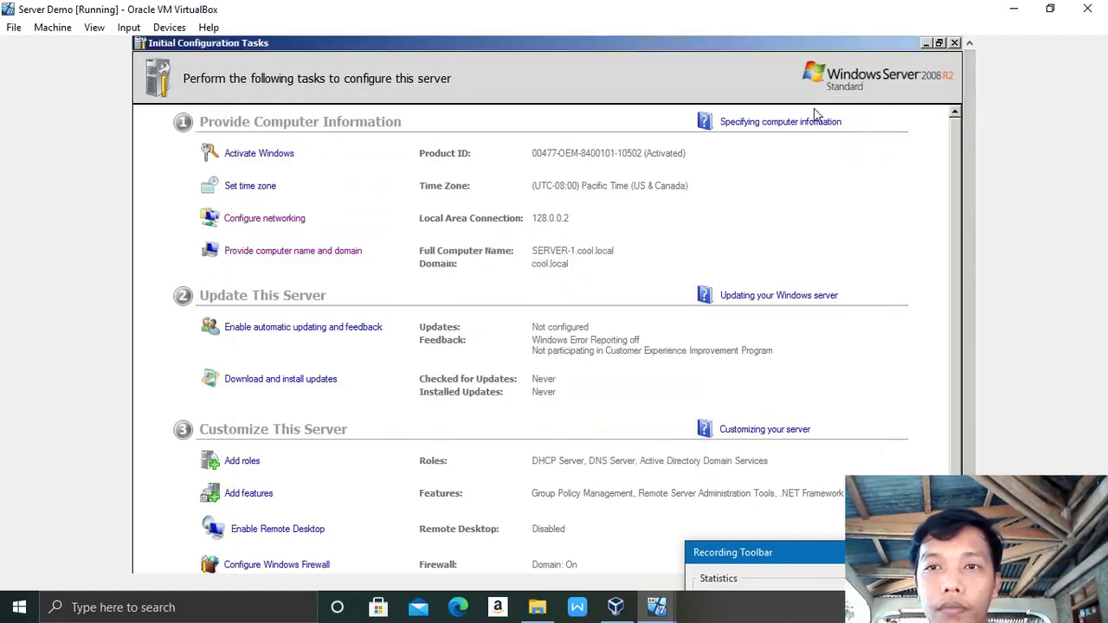
click(928, 44)
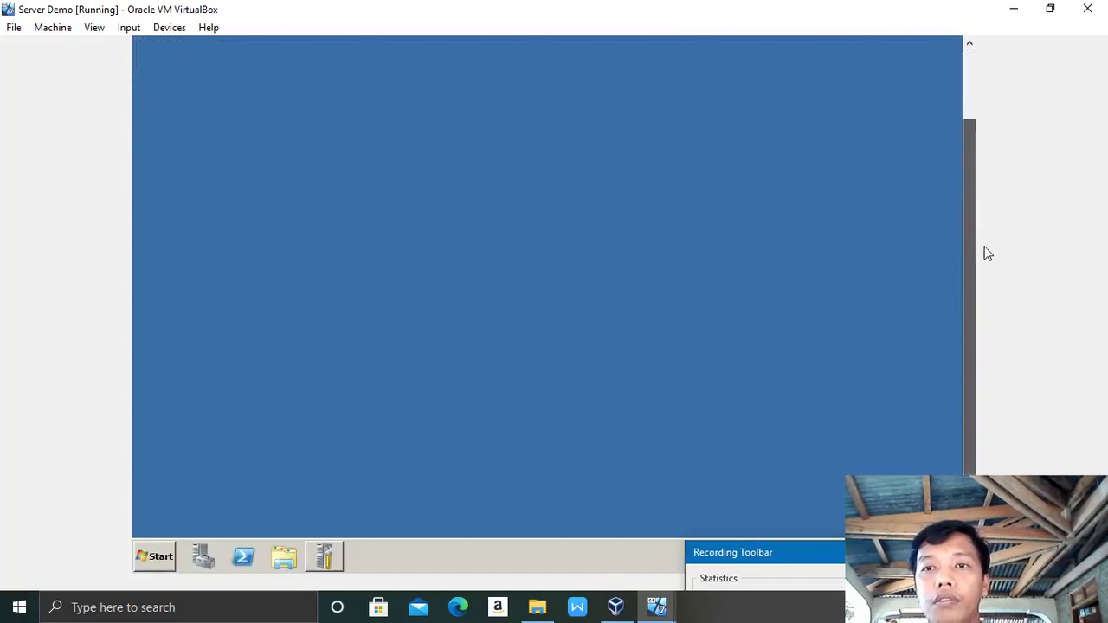
Step: Launch a command prompt on the server, then return to windows 7 demo
click(154, 556)
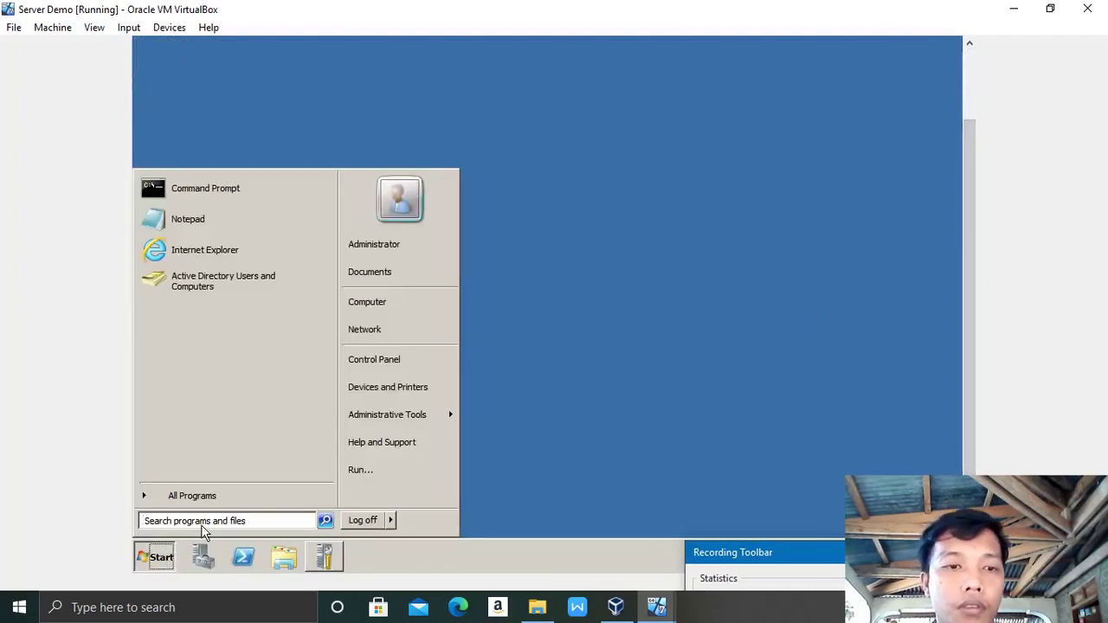
text(cmd)
key(Return)
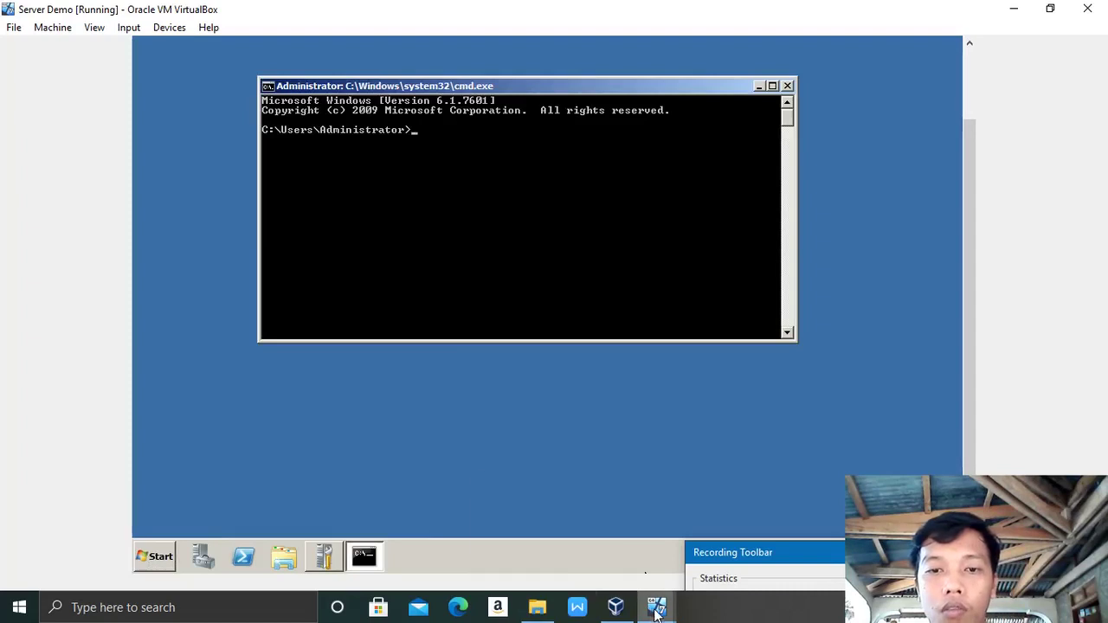
mouse_move(658, 604)
click(682, 572)
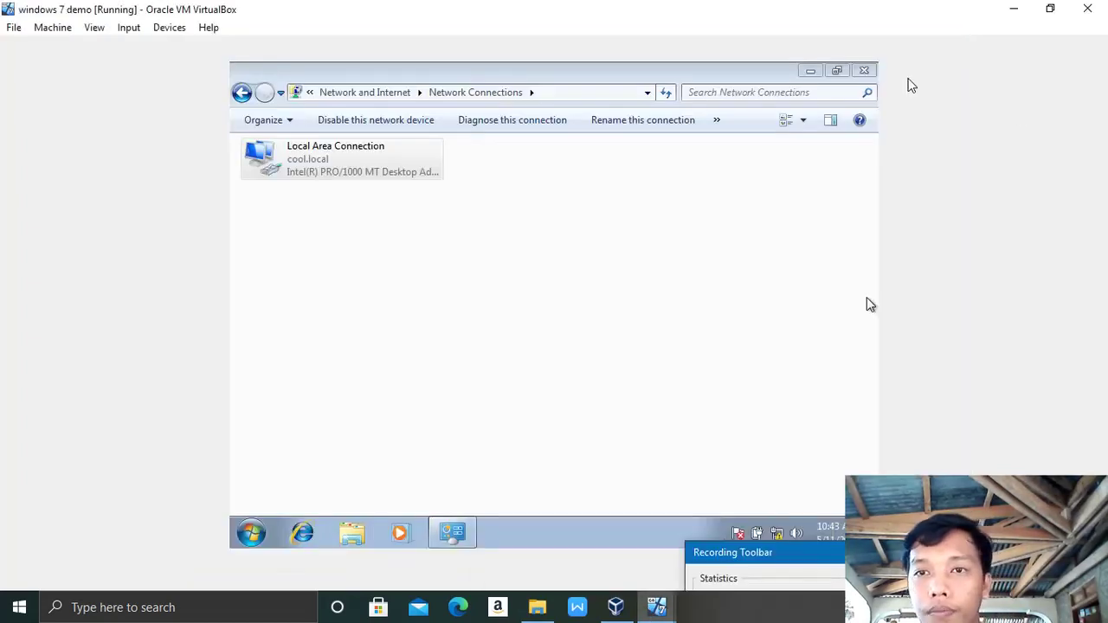
Step: Close Network Connections, open a command prompt, and run ipconfig
click(867, 72)
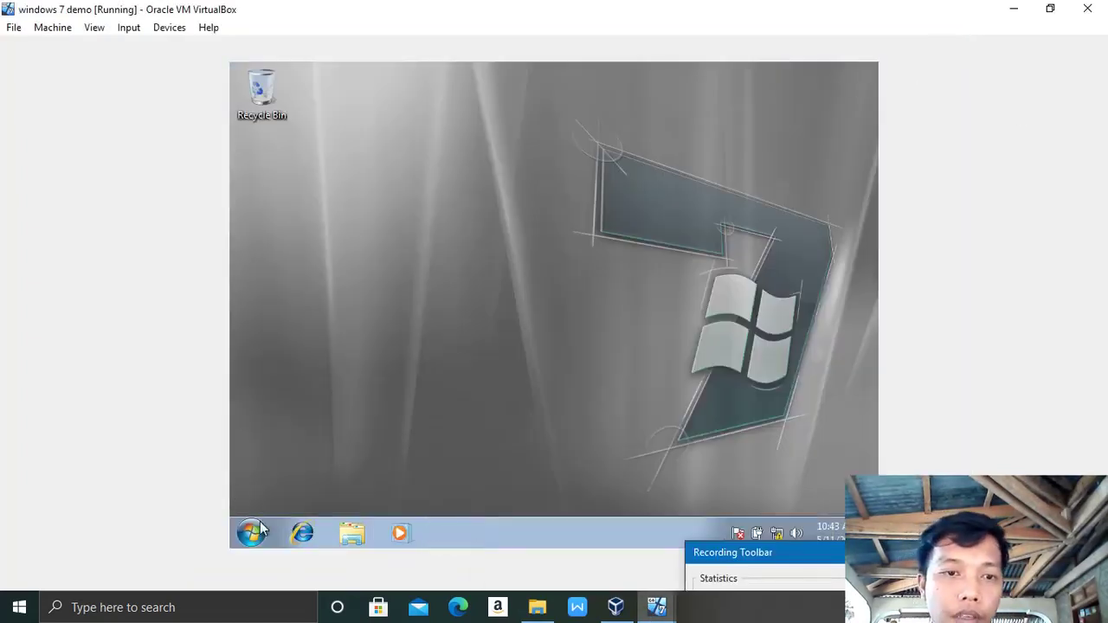
click(259, 531)
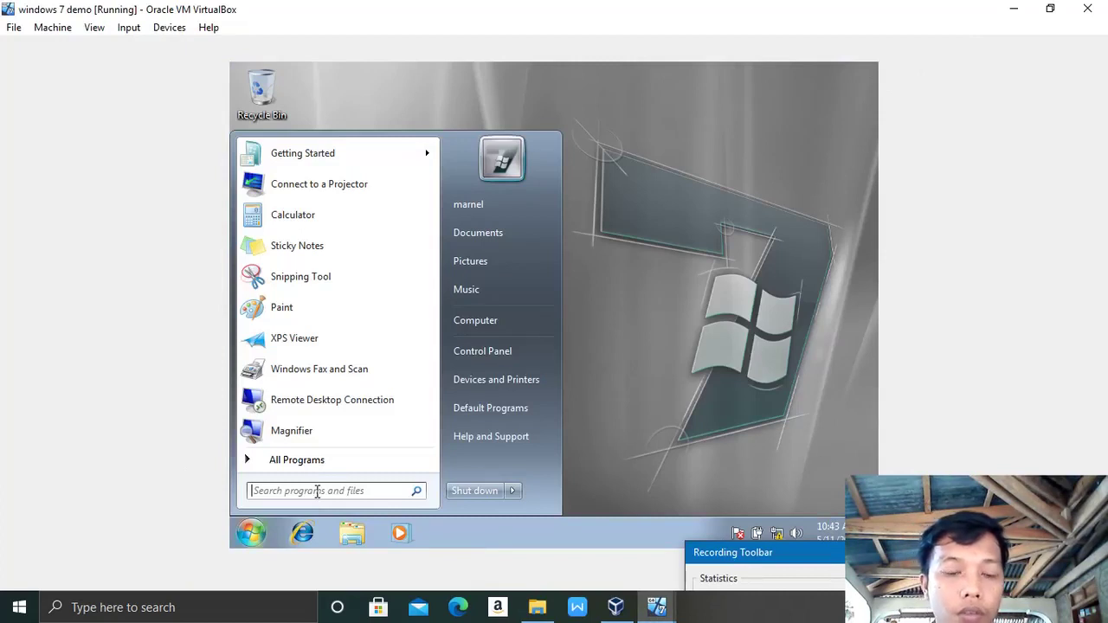
text(cmd)
key(Return)
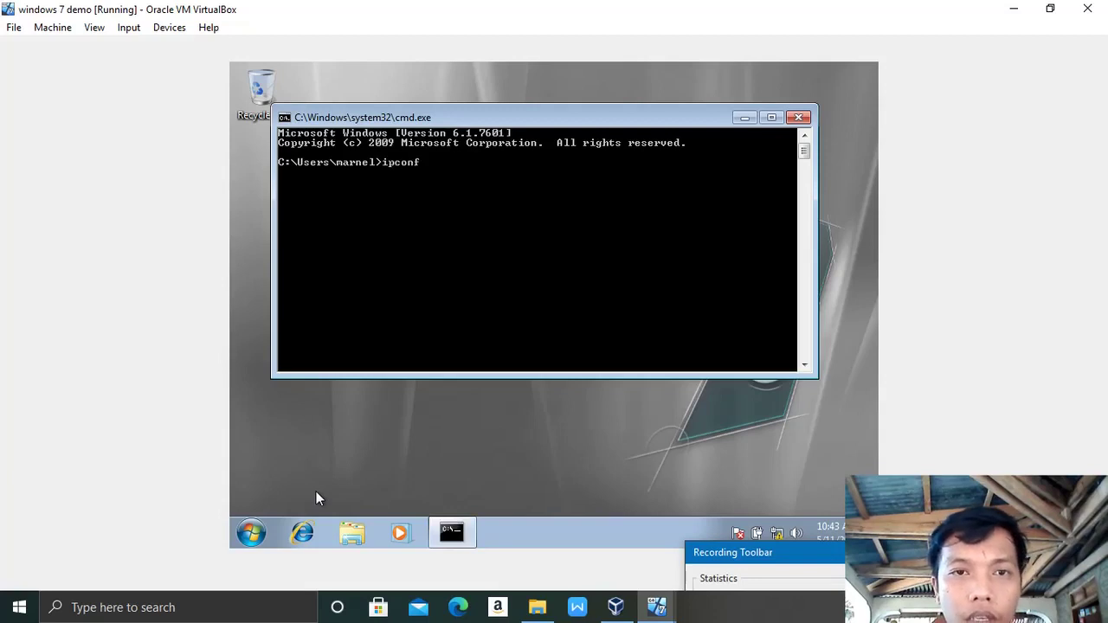
key(BackSpace)
key(Return)
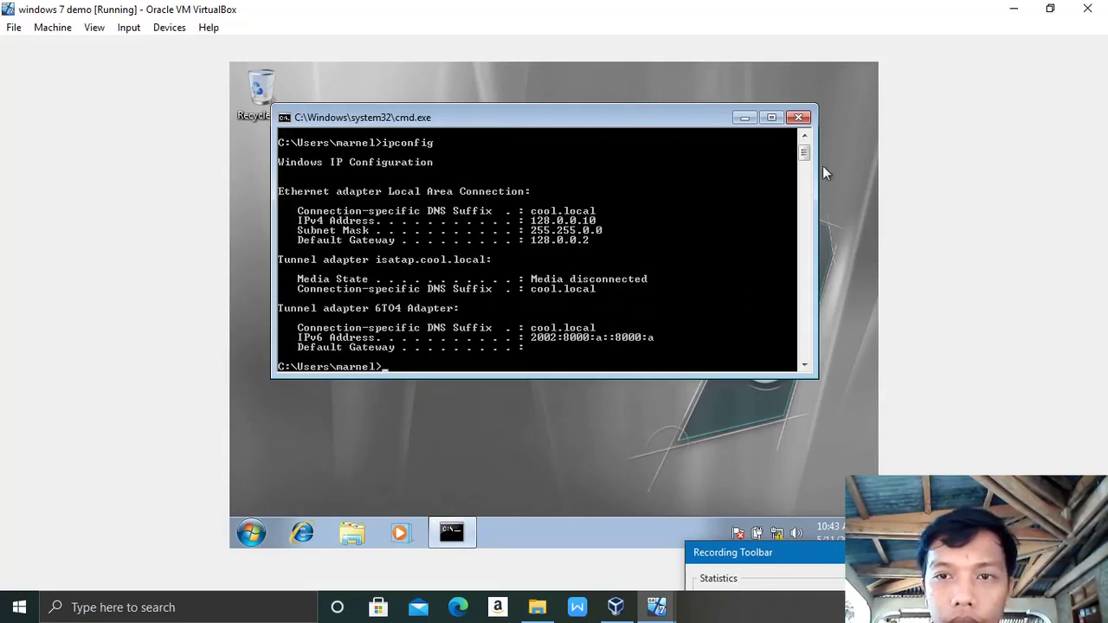
Step: Run ipconfig /all and scroll to the IPv4 address 128.0.0.10 leased from 128.0.0.2
mouse_move(804, 153)
mouse_down()
mouse_move(801, 178)
mouse_move(802, 159)
mouse_up()
text(ipconfig /all)
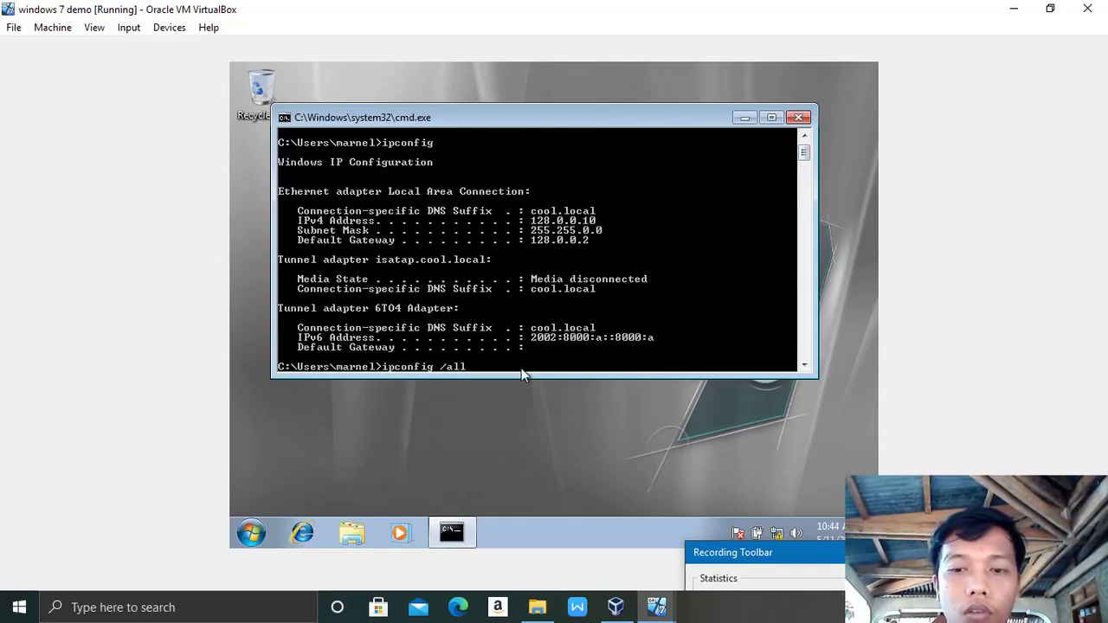
key(Return)
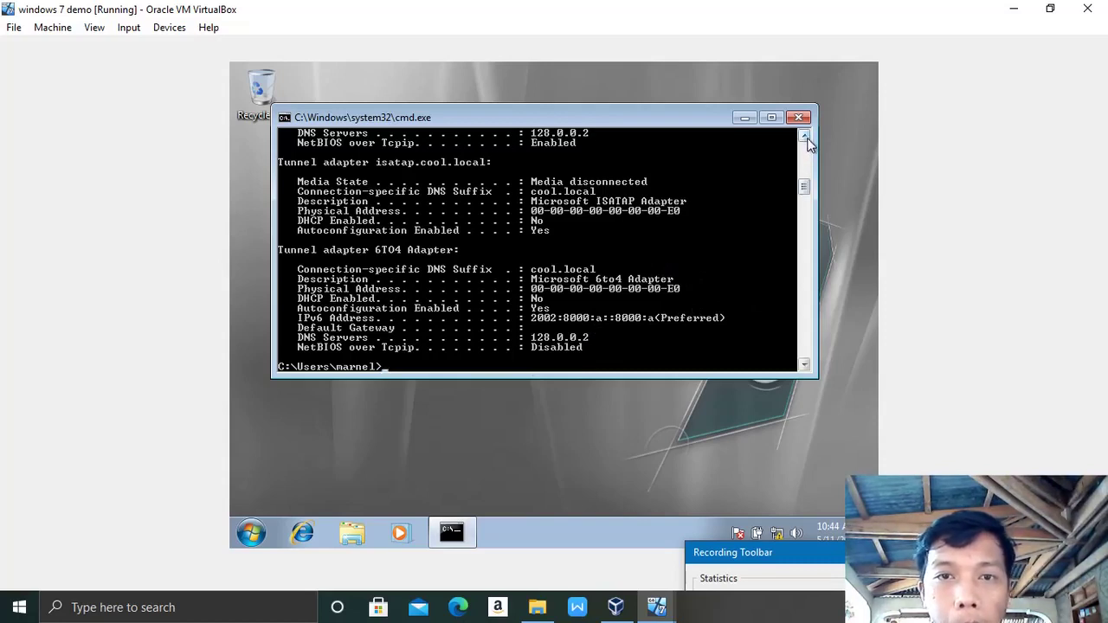
click(805, 136)
click(805, 136)
click(804, 136)
click(804, 135)
click(804, 135)
click(804, 136)
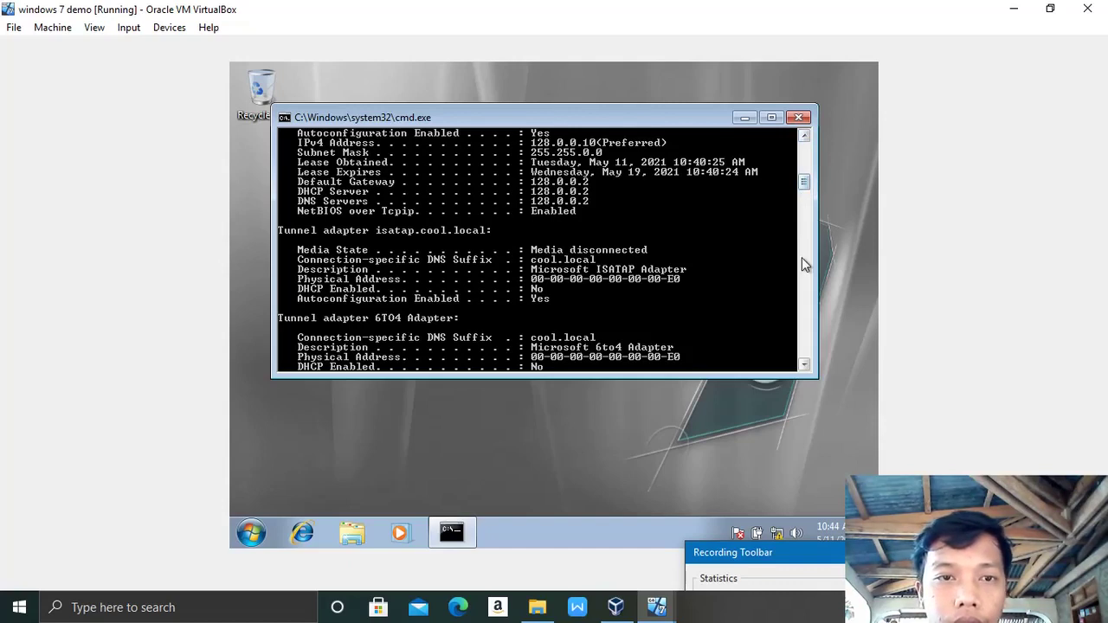
click(804, 136)
click(804, 137)
click(805, 136)
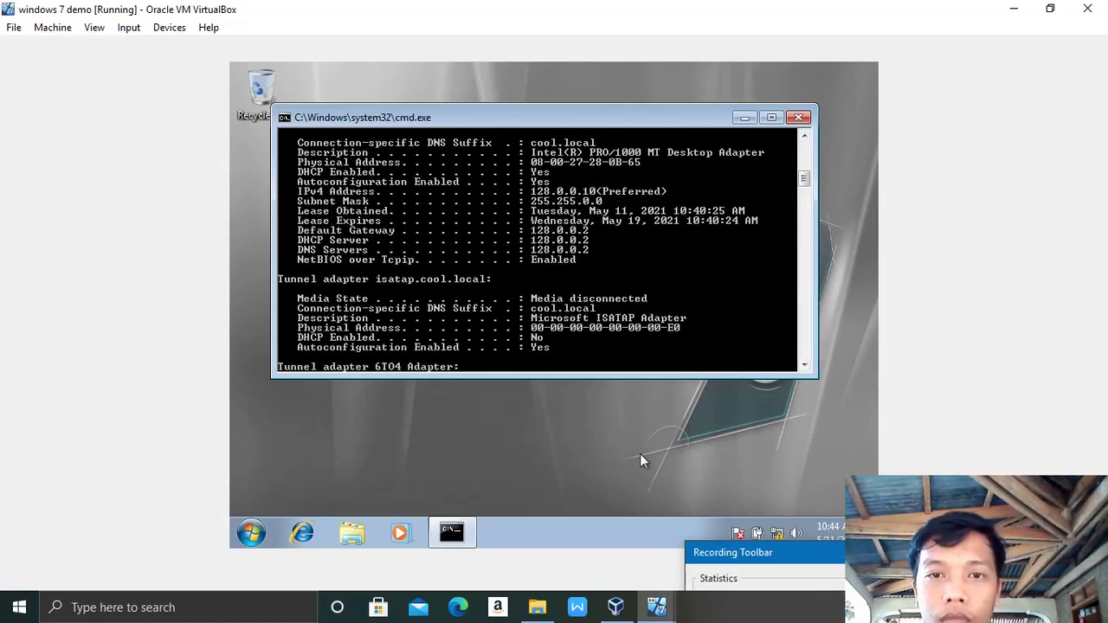
Step: From Server Demo, ping the Windows 7 client at 128.0.0.10, getting four replies
mouse_move(657, 605)
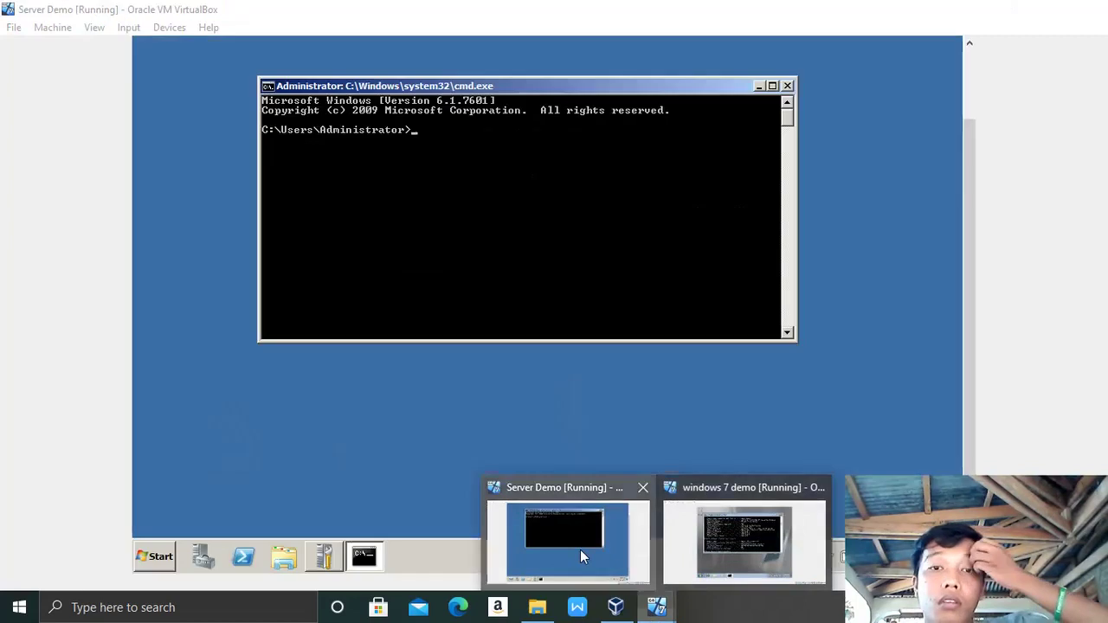
click(580, 550)
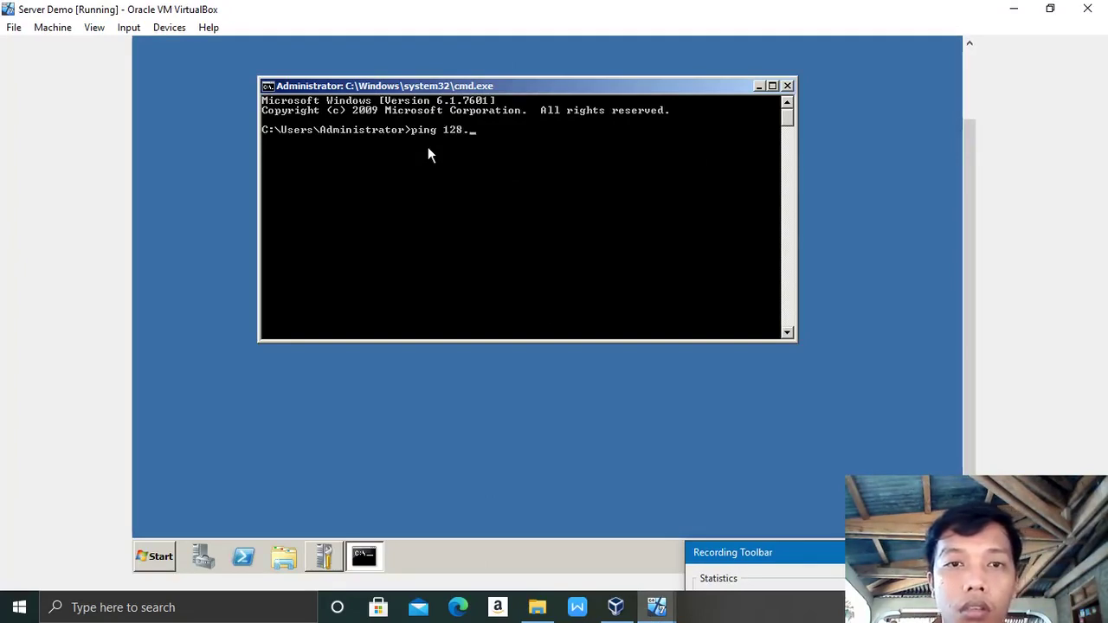
text(0.0)
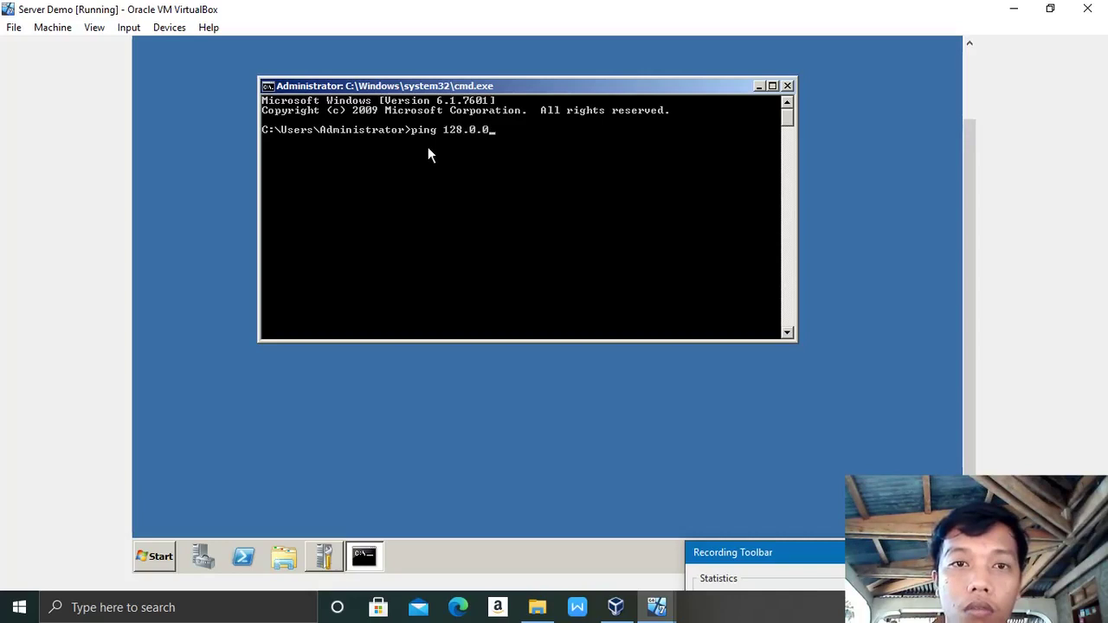
text(.10)
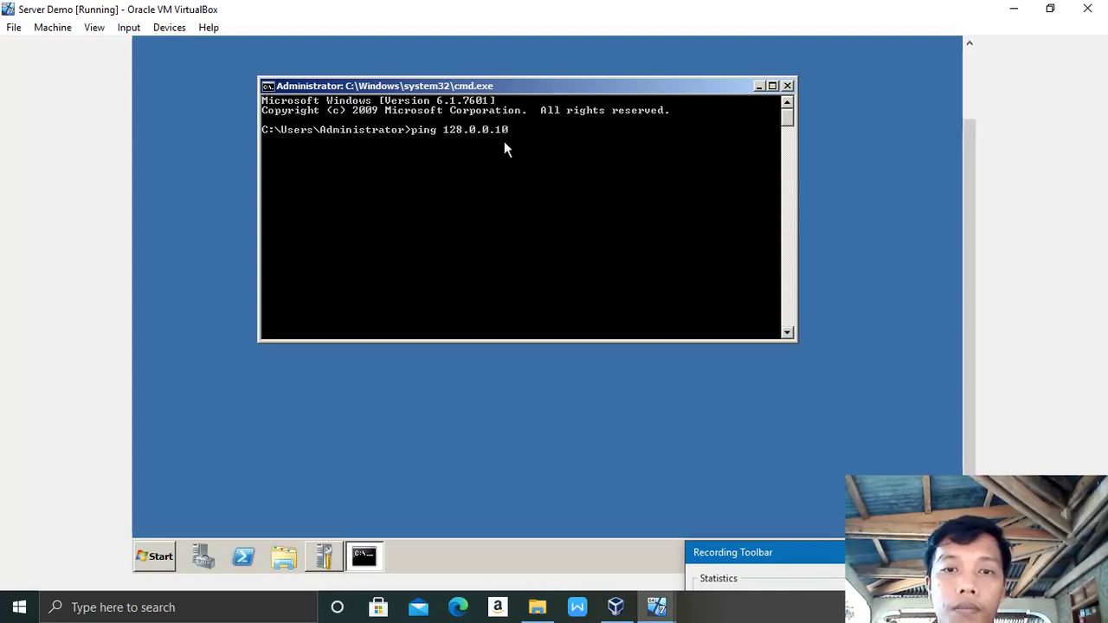
mouse_move(656, 606)
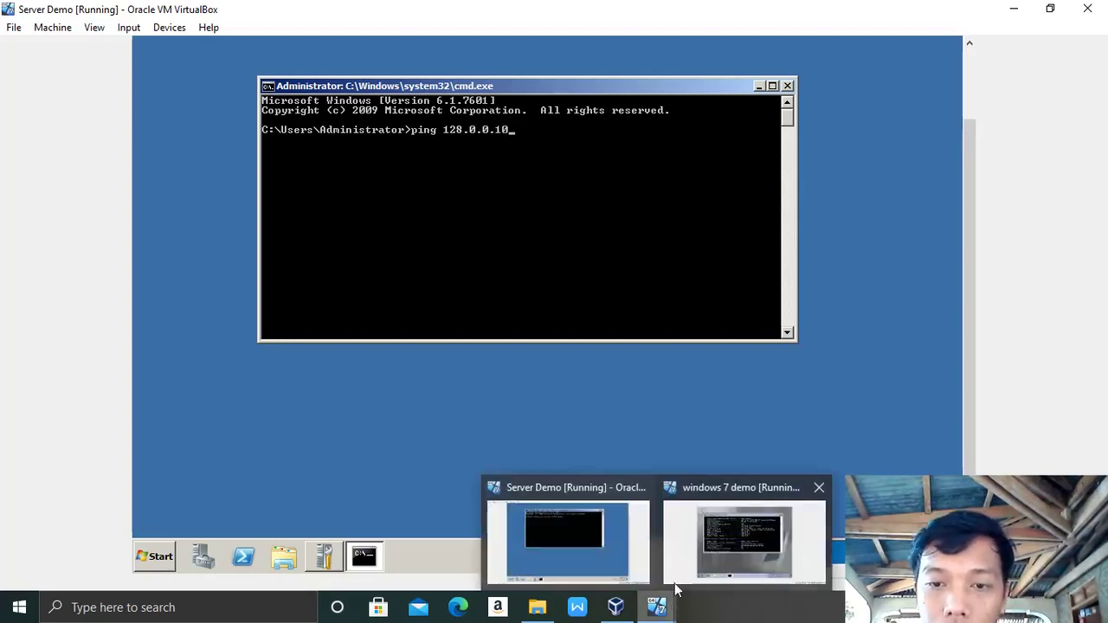
click(713, 553)
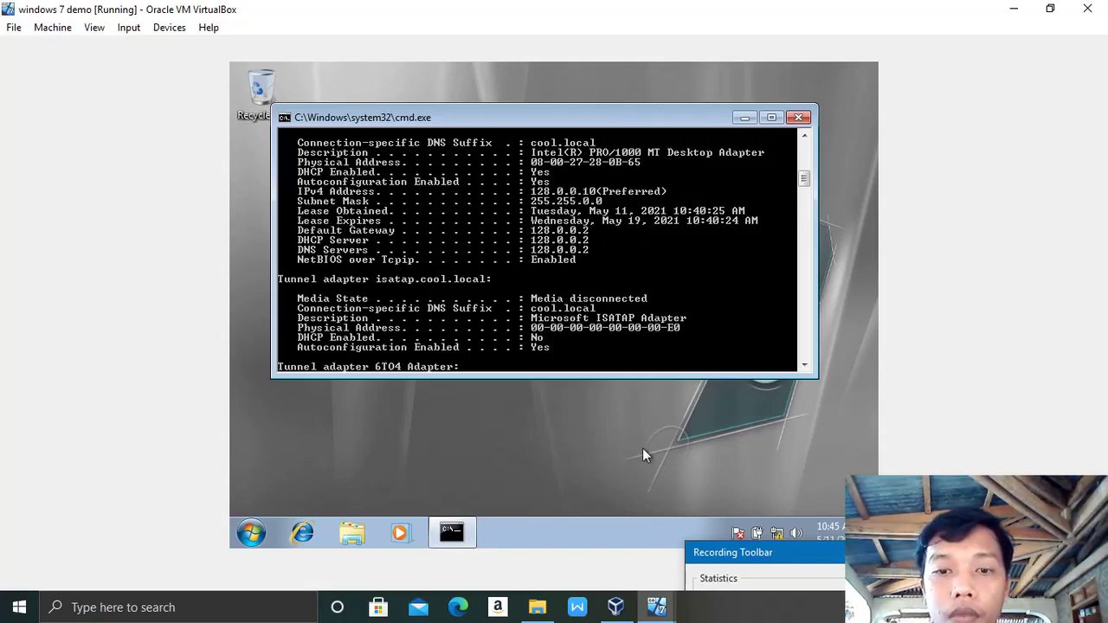
mouse_move(655, 611)
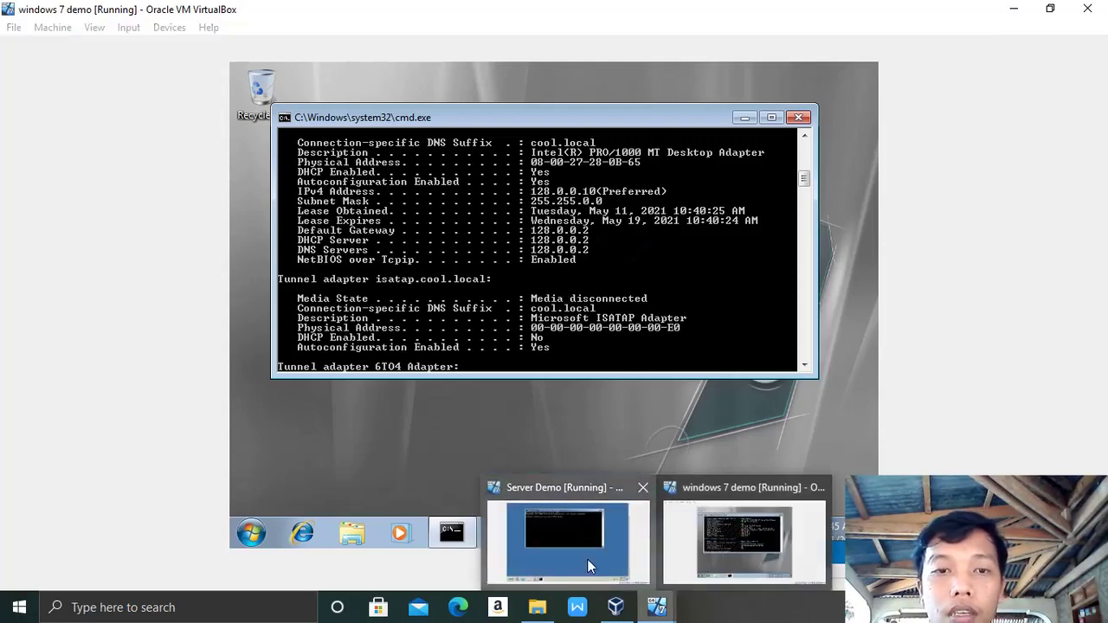
click(587, 558)
key(Return)
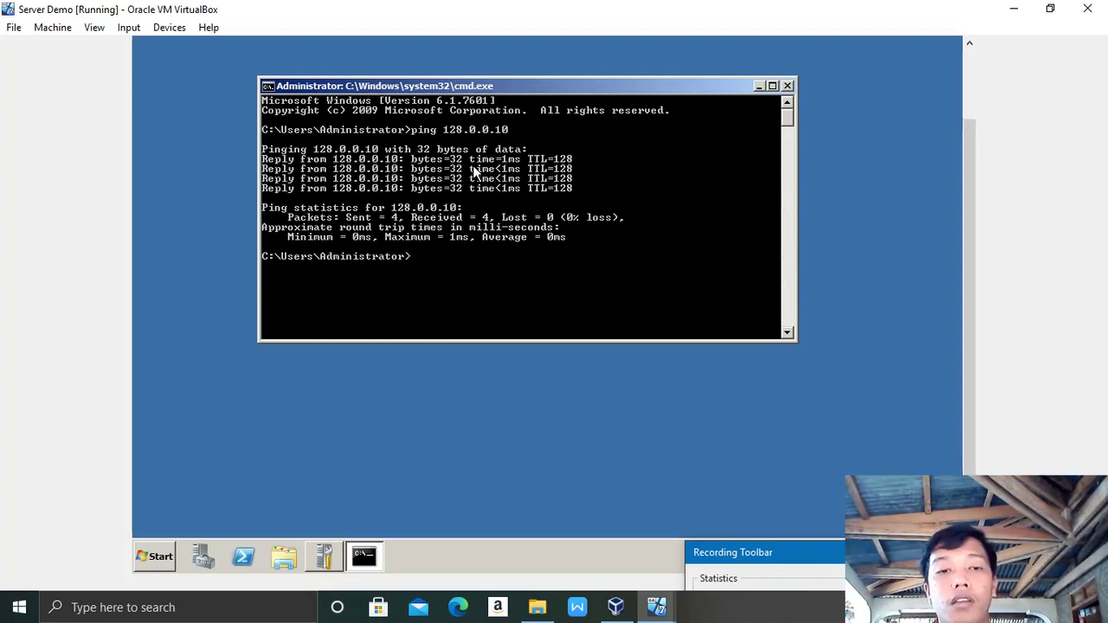
Step: Close the command prompts on both Server Demo and windows 7 demo
click(787, 86)
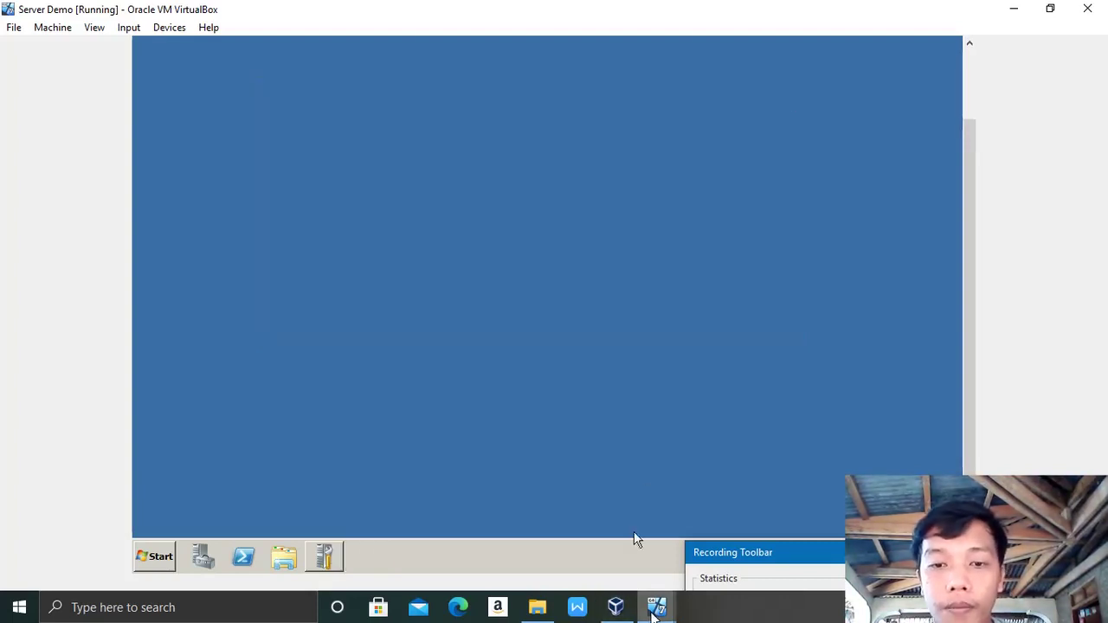
mouse_move(655, 611)
click(719, 545)
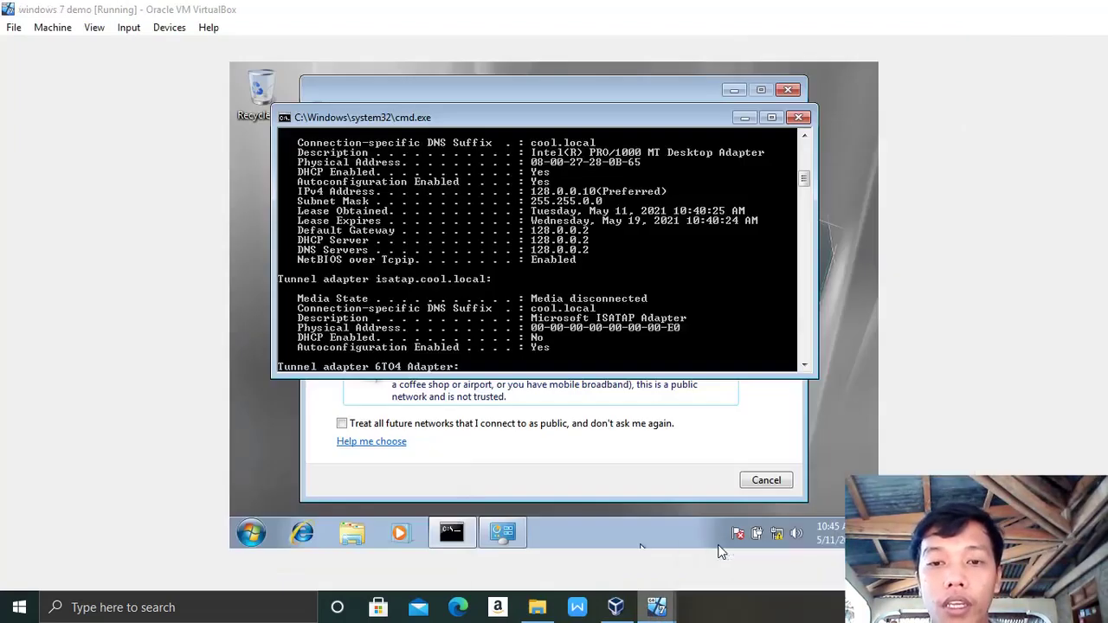
click(798, 119)
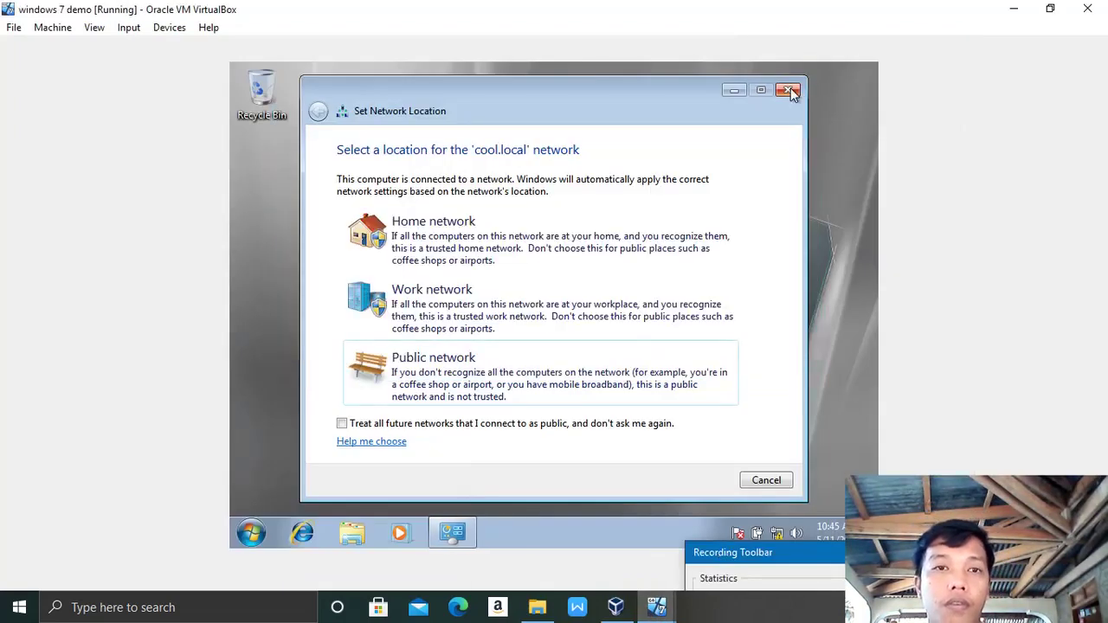
Step: Dismiss the Set Network Location prompt and log off the Windows 7 user from the Shut down menu
click(789, 90)
click(251, 533)
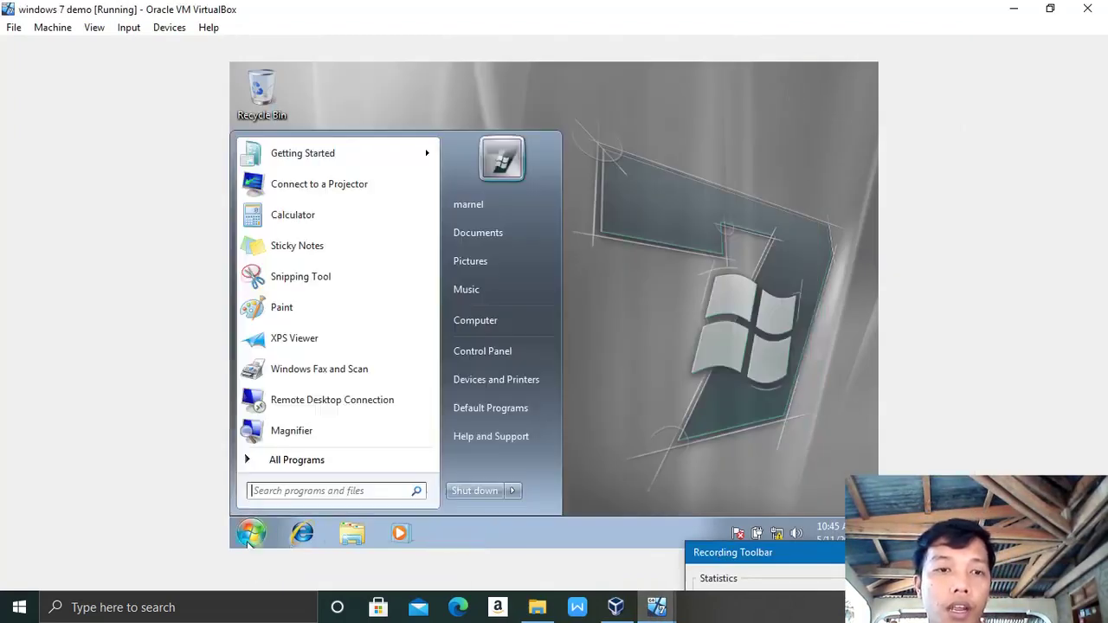
click(512, 490)
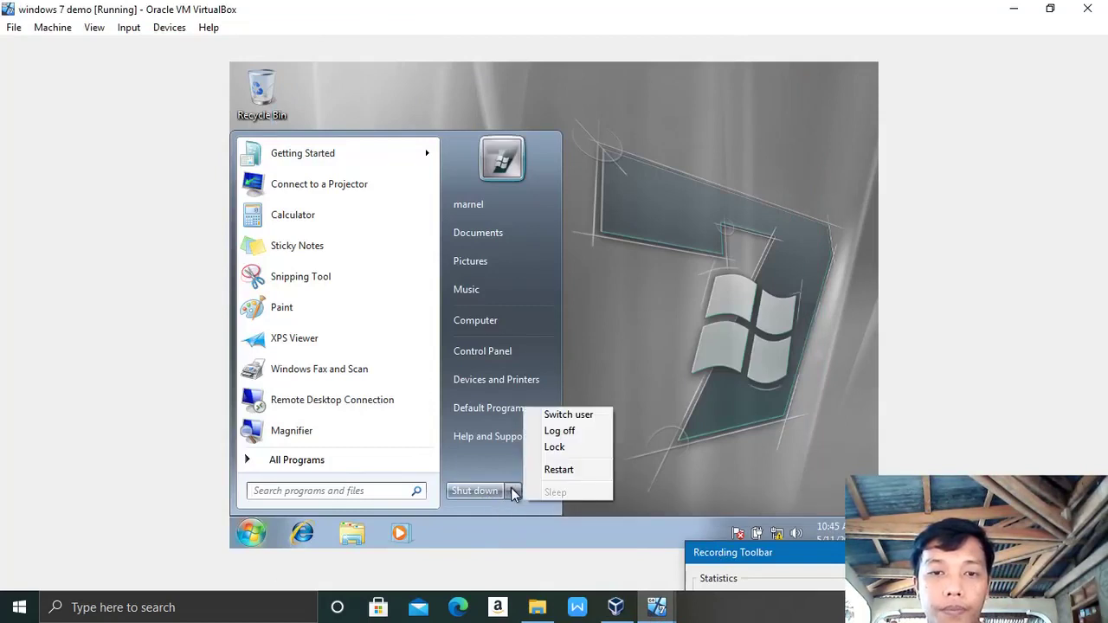
click(560, 431)
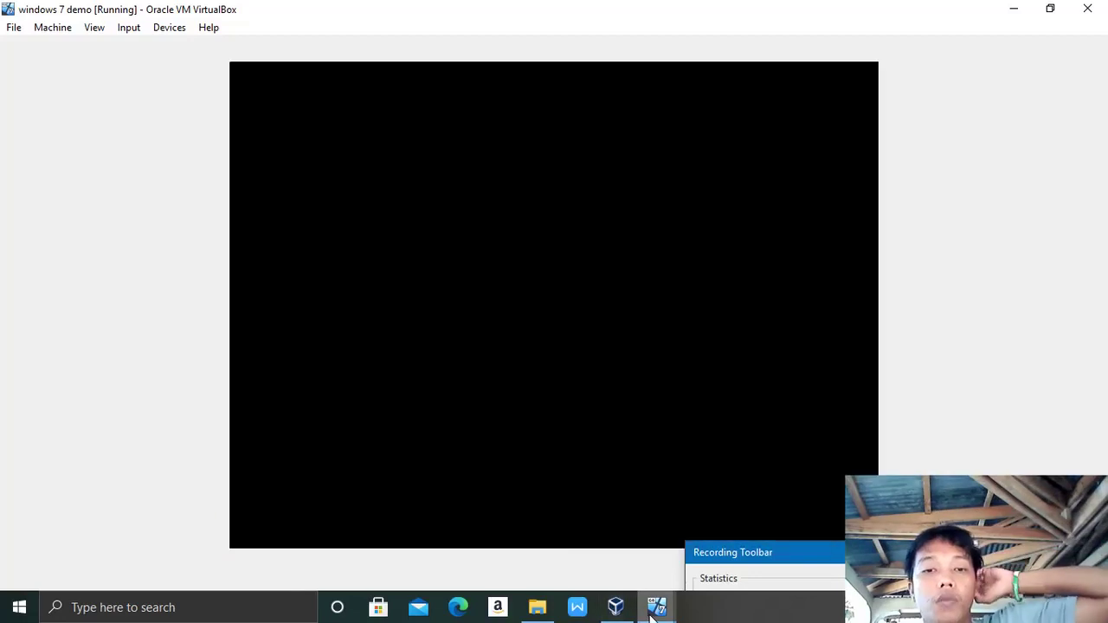
Step: On Server Demo, check the NSTP OU in Active Directory Users and Computers, then return to windows 7 demo
mouse_move(656, 607)
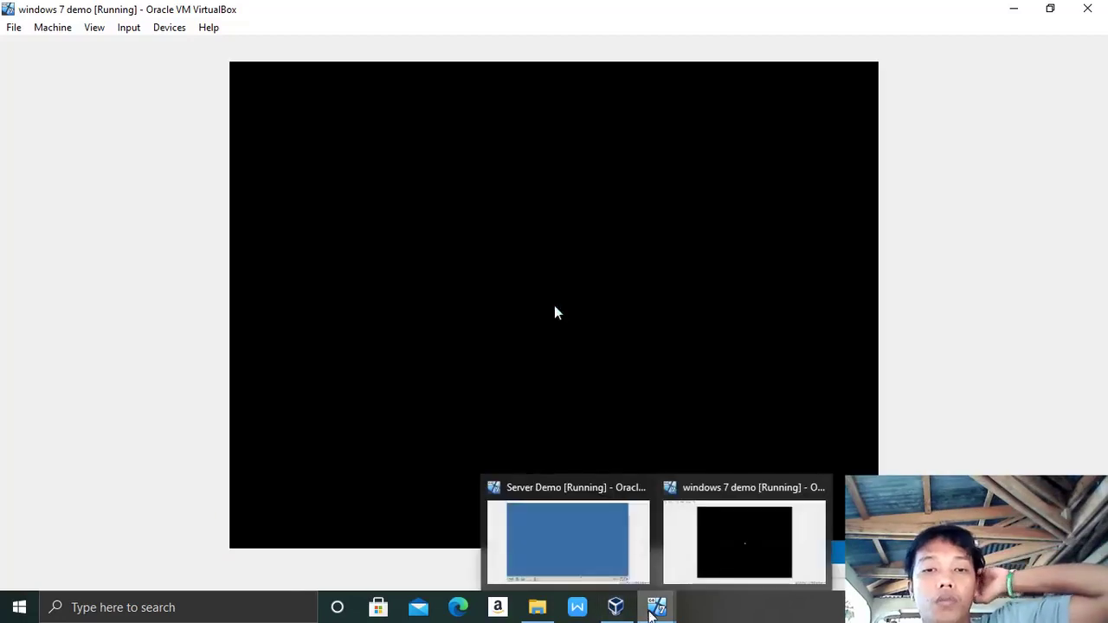
click(590, 548)
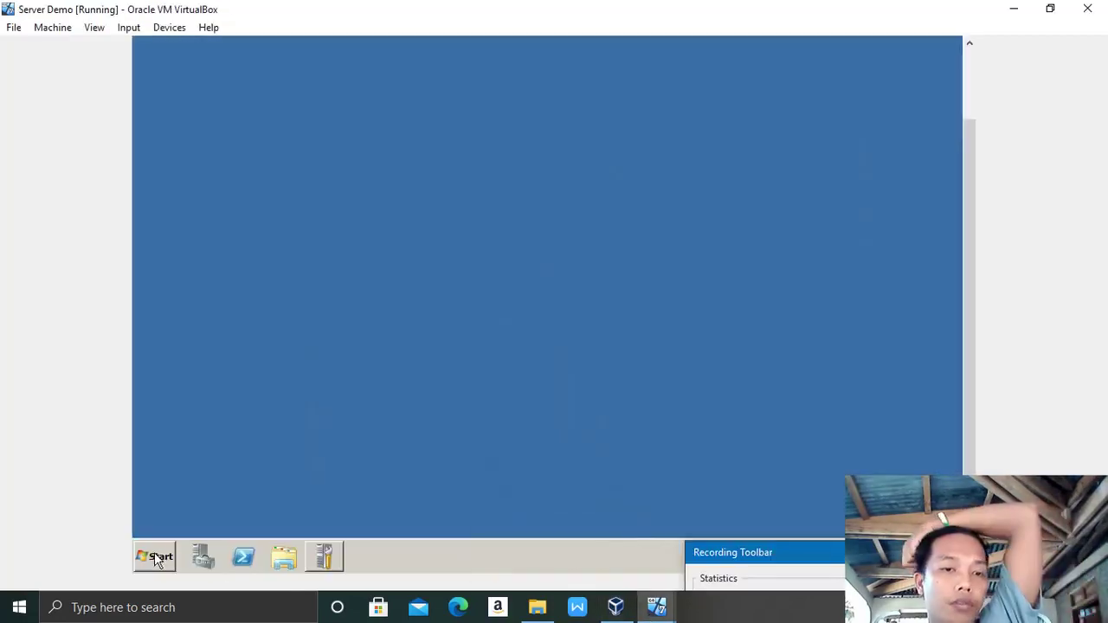
click(153, 559)
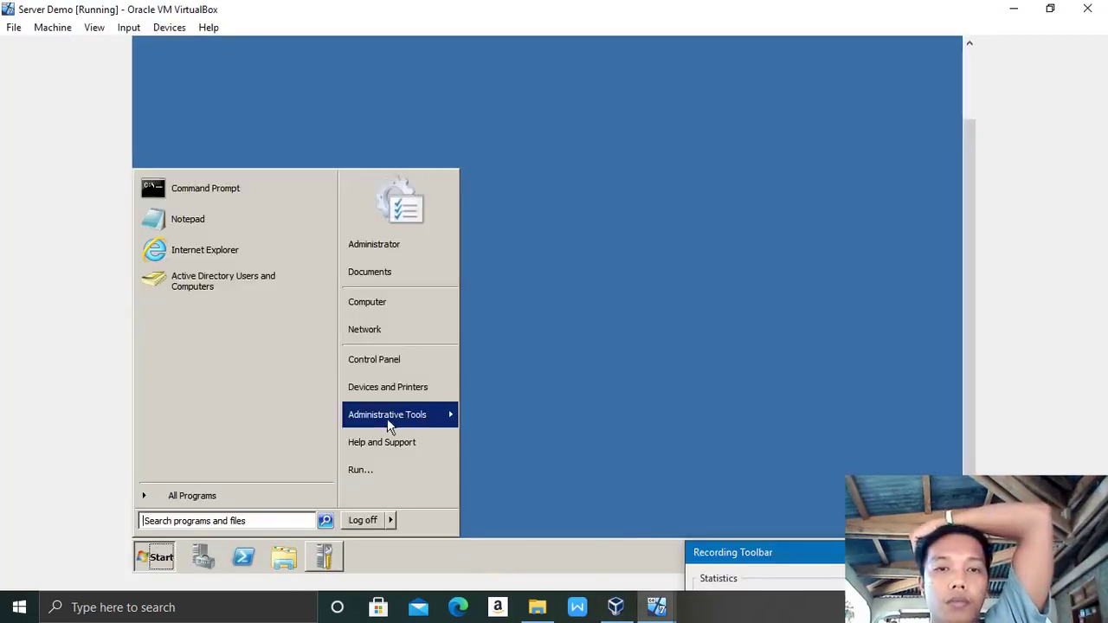
mouse_move(392, 423)
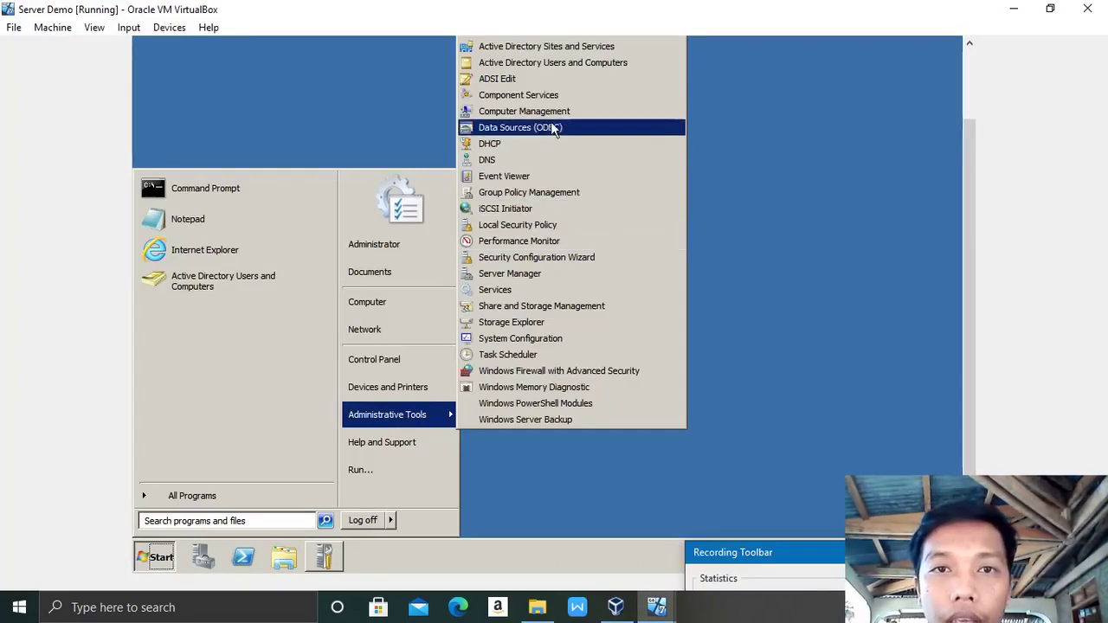
click(522, 64)
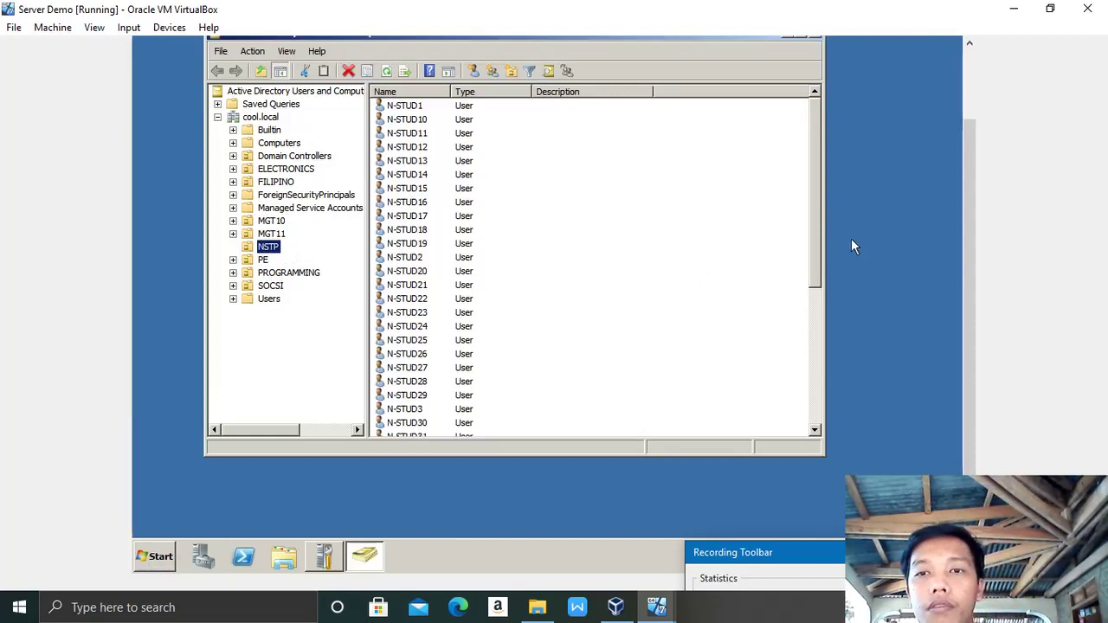
drag(818, 239, 820, 429)
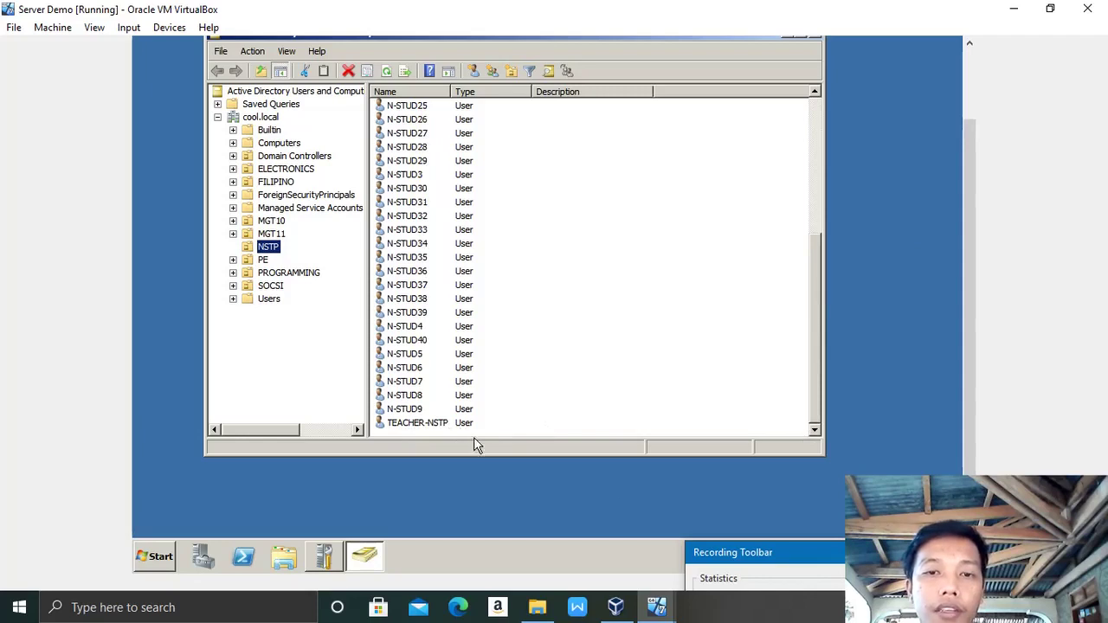
mouse_move(660, 610)
click(717, 517)
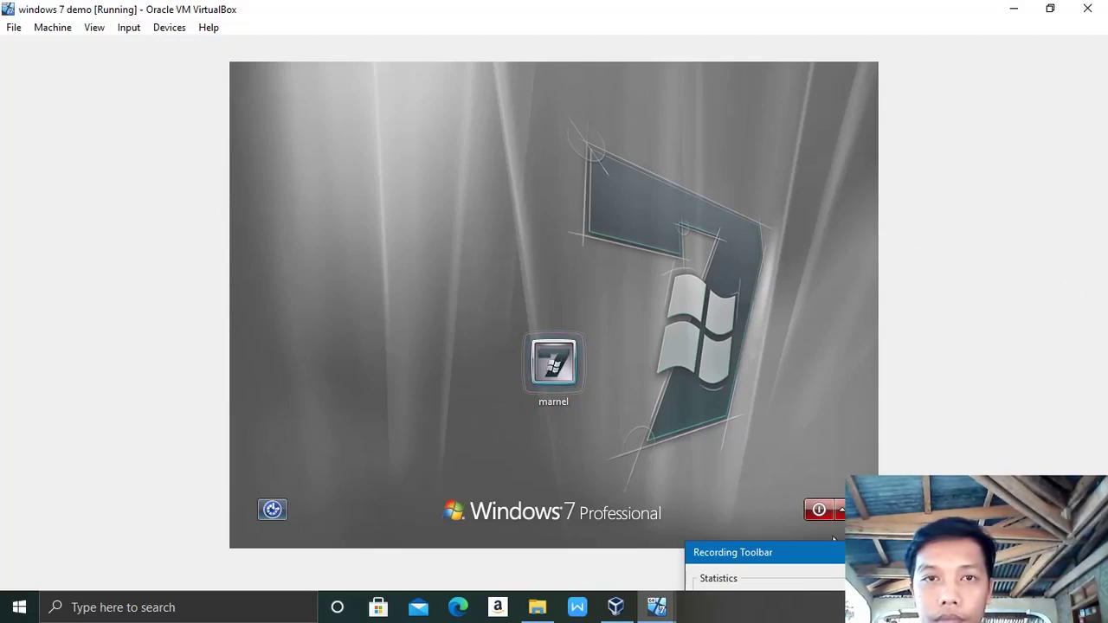
Step: Restart the Windows 7 guest, then open the Computer window from its Start menu
click(839, 509)
click(770, 508)
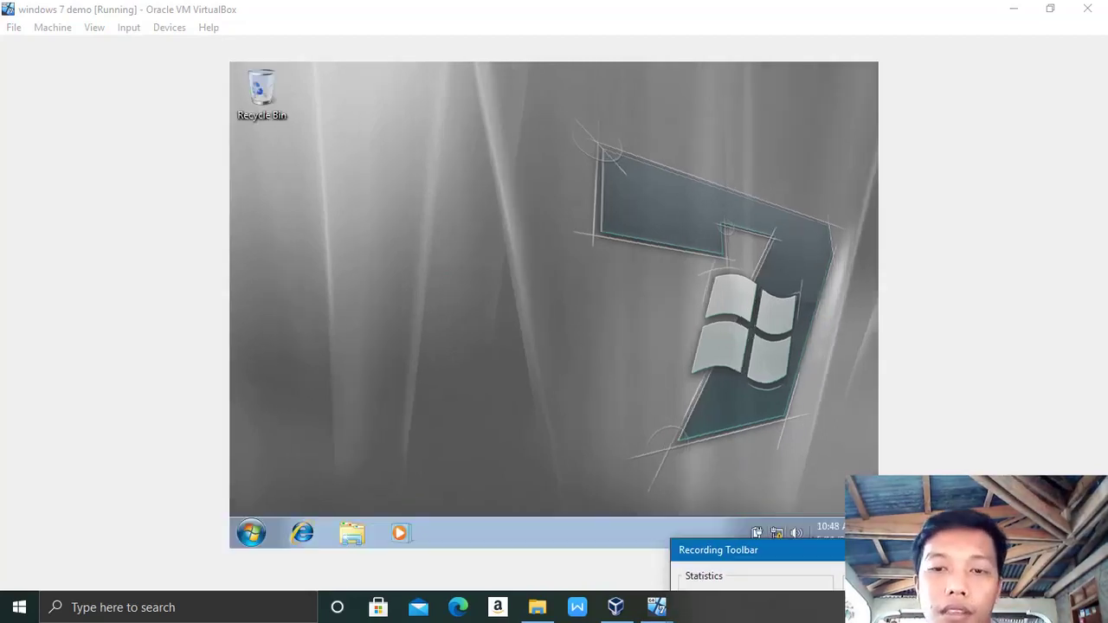
click(251, 532)
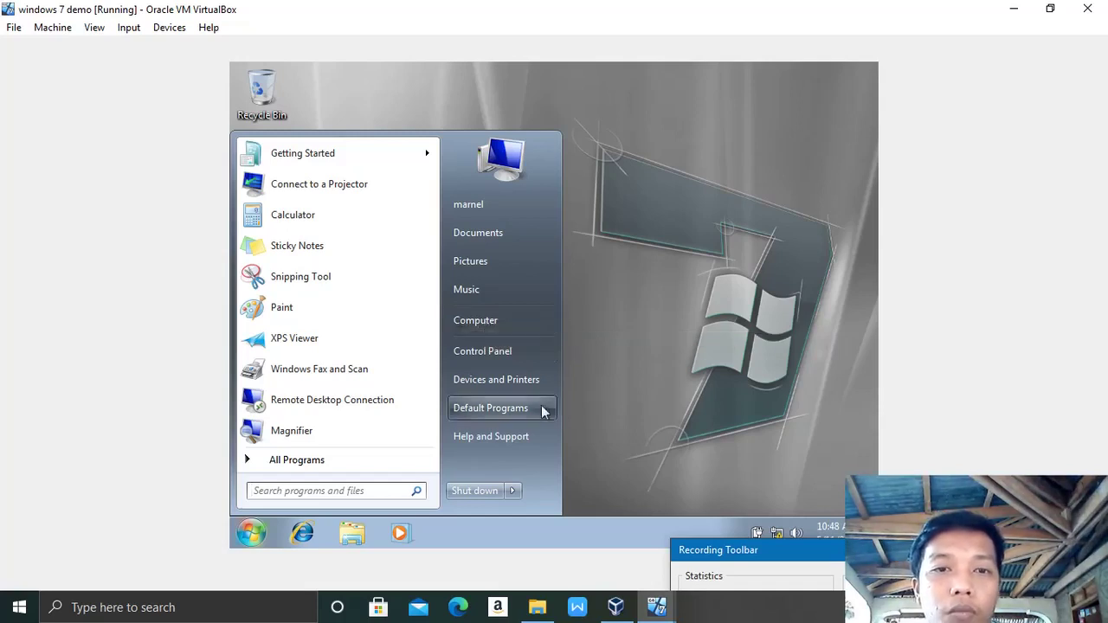
click(485, 320)
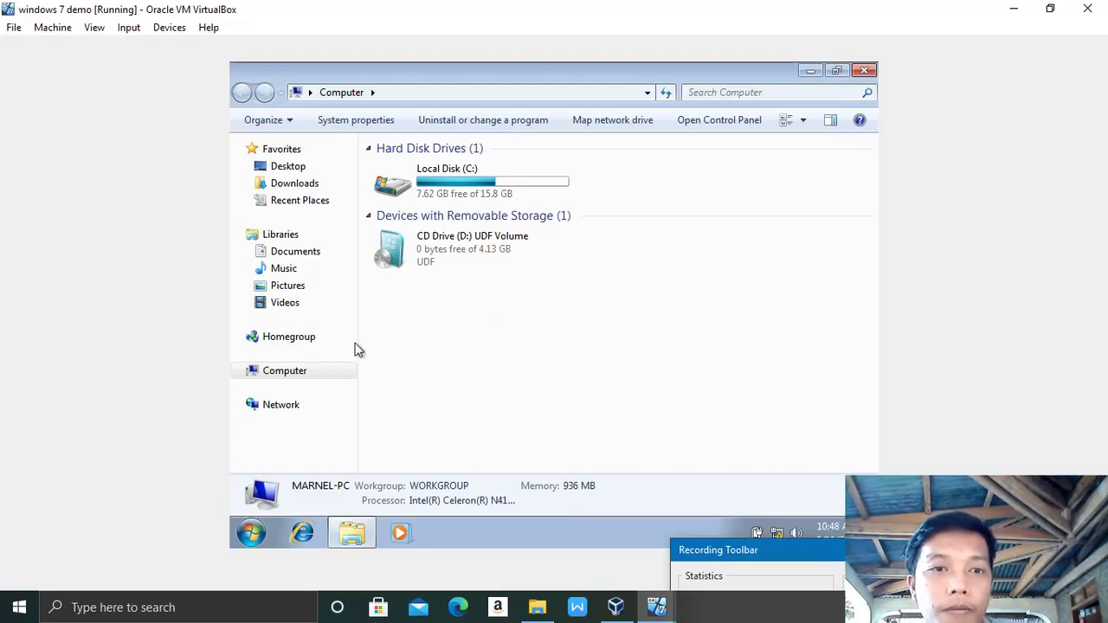
Step: Open Computer's system properties and the Computer Name settings, showing membership in WORKGROUP
right_click(292, 385)
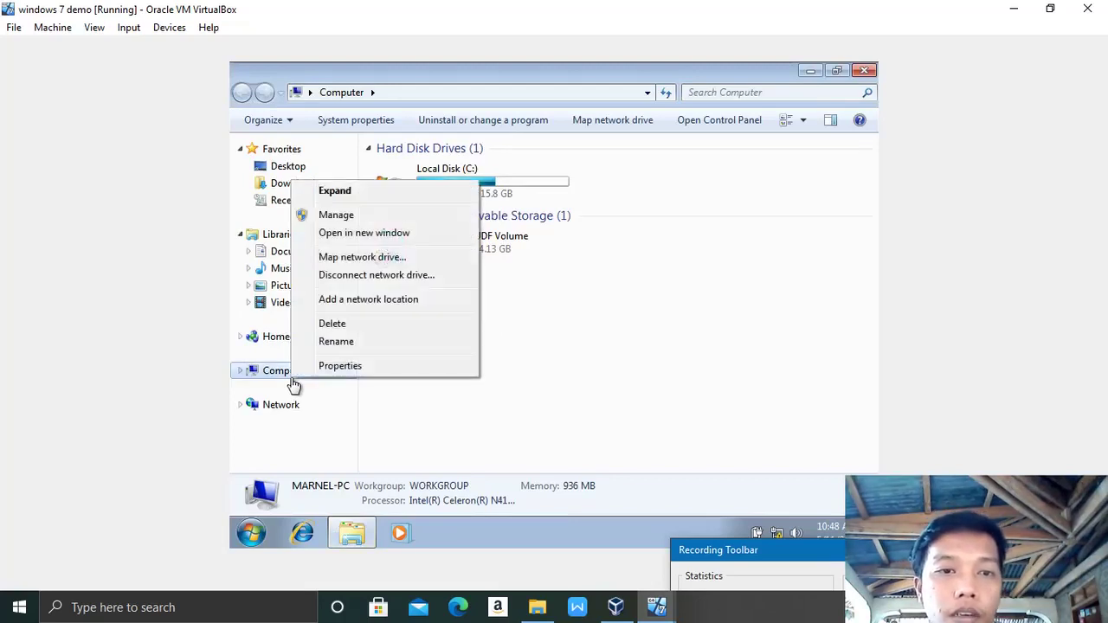
click(347, 366)
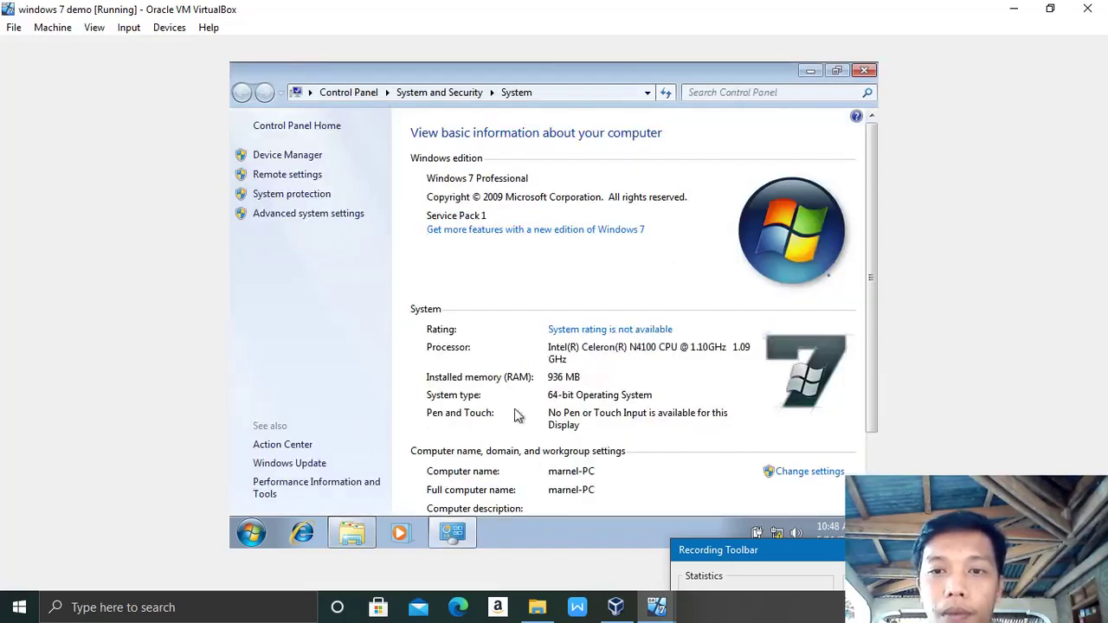
click(813, 473)
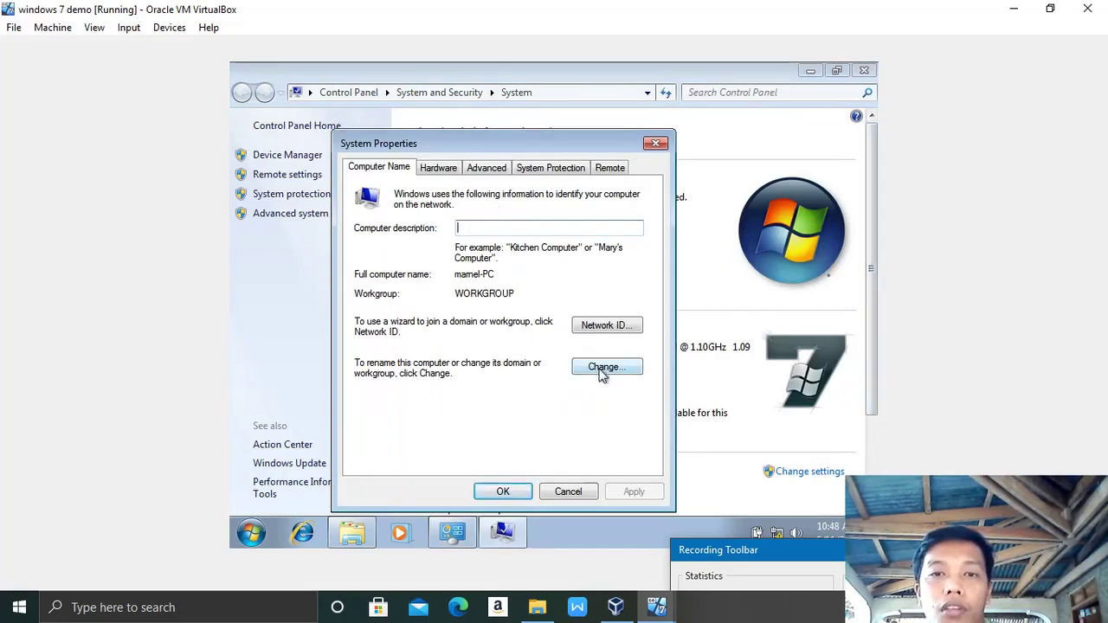
Step: Change the guest's membership from workgroup to the domain cool.local and submit it
click(602, 368)
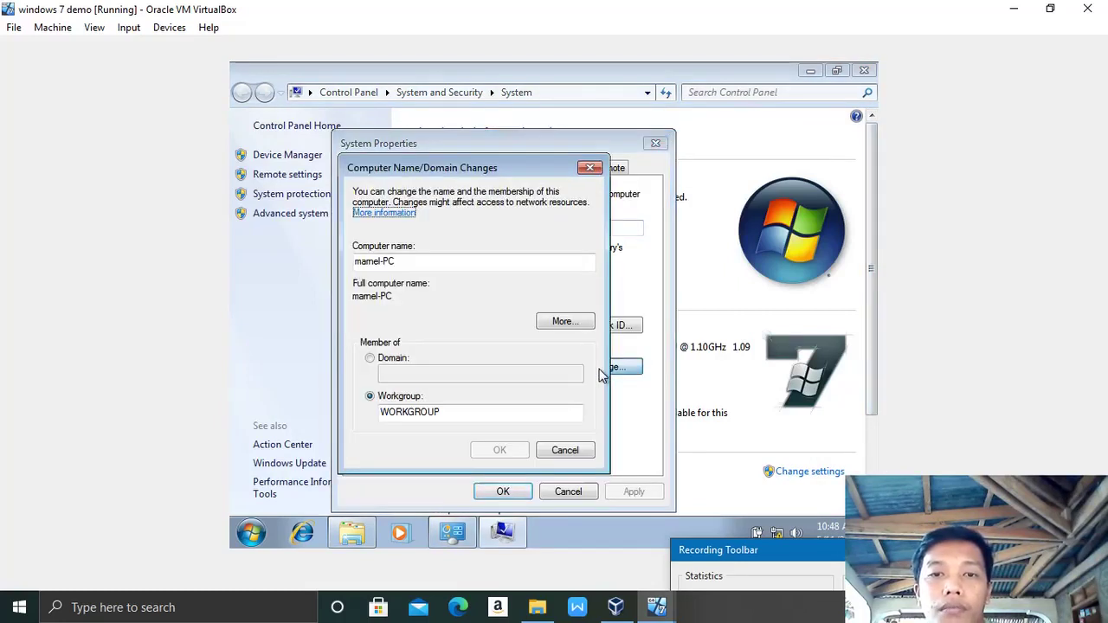
click(372, 363)
click(381, 371)
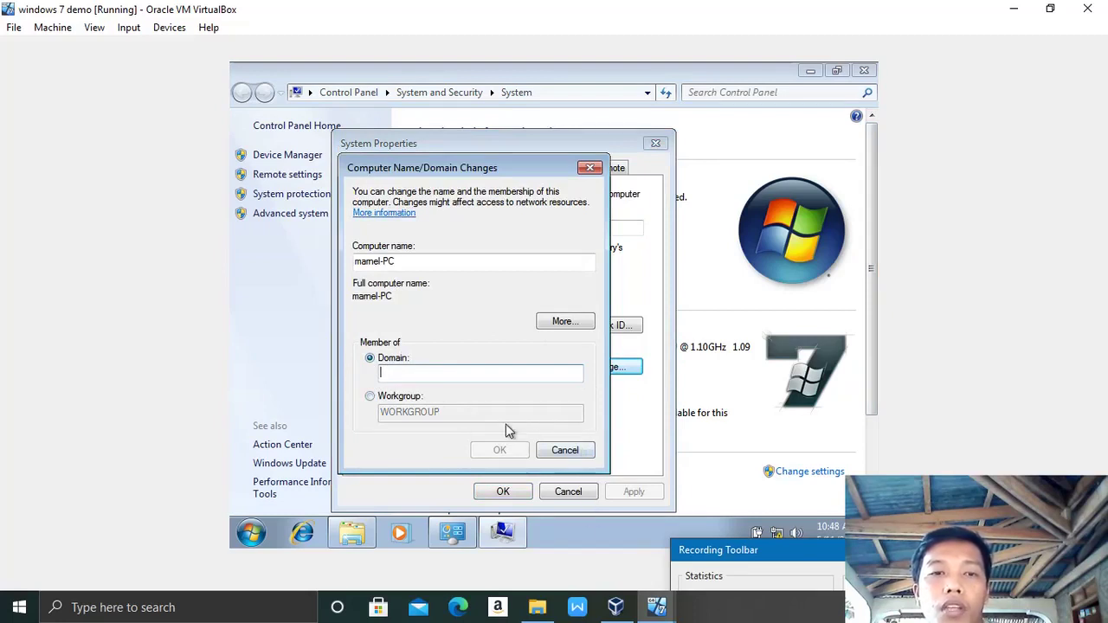
click(400, 370)
text(cool)
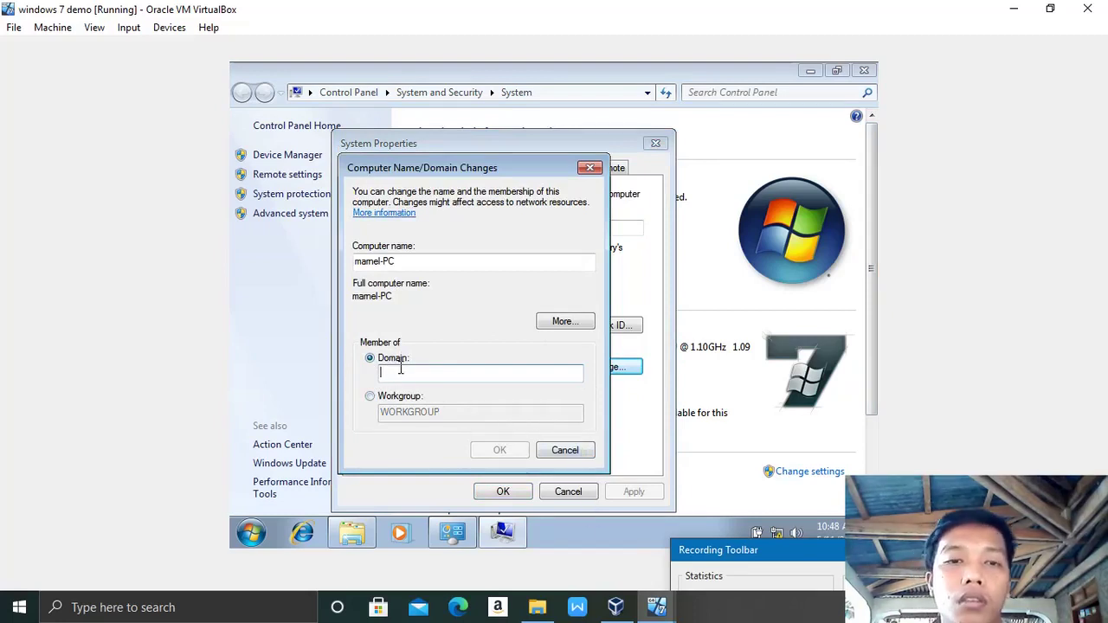
text(.local)
key(Return)
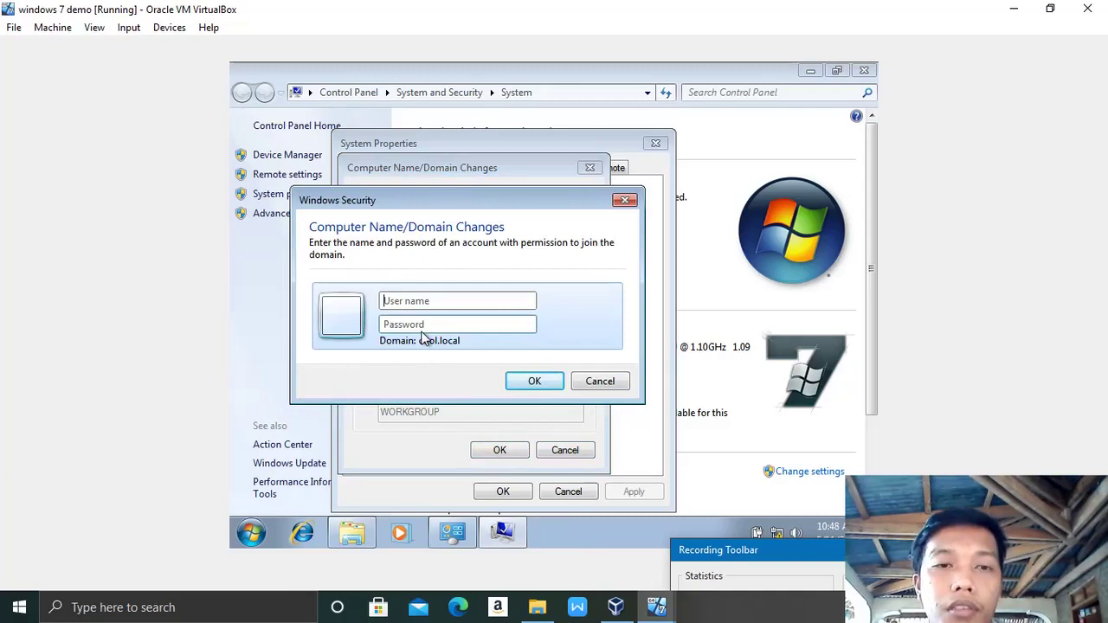
Step: Authorize the domain join with the domain administrator user name and password
key(Caps_Lock)
text(A)
key(Caps_Lock)
text(dm)
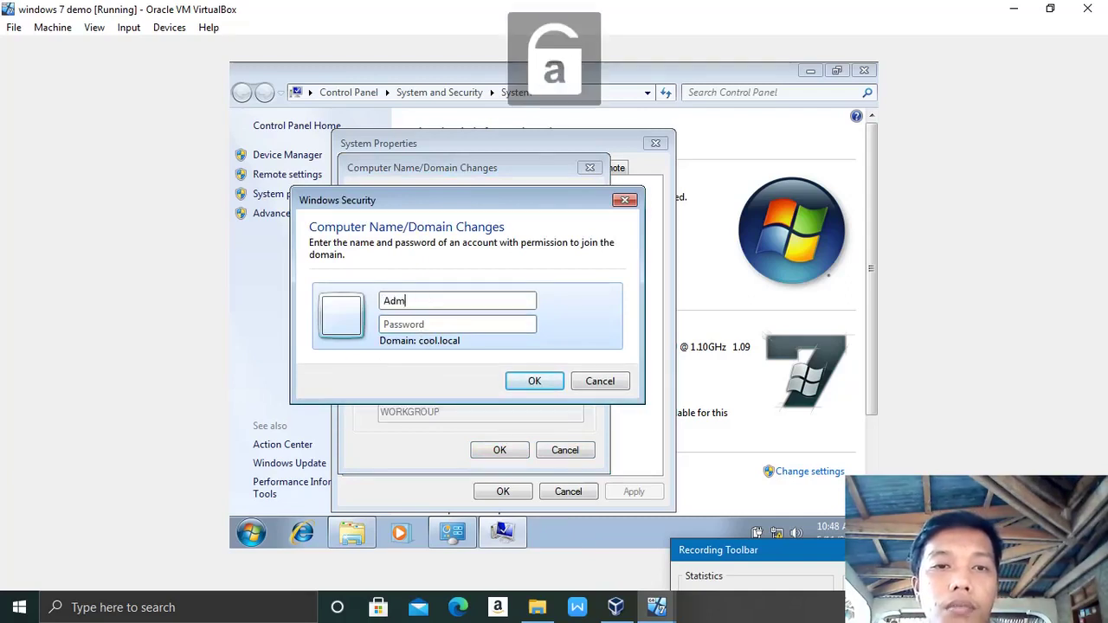
text(inistraotor)
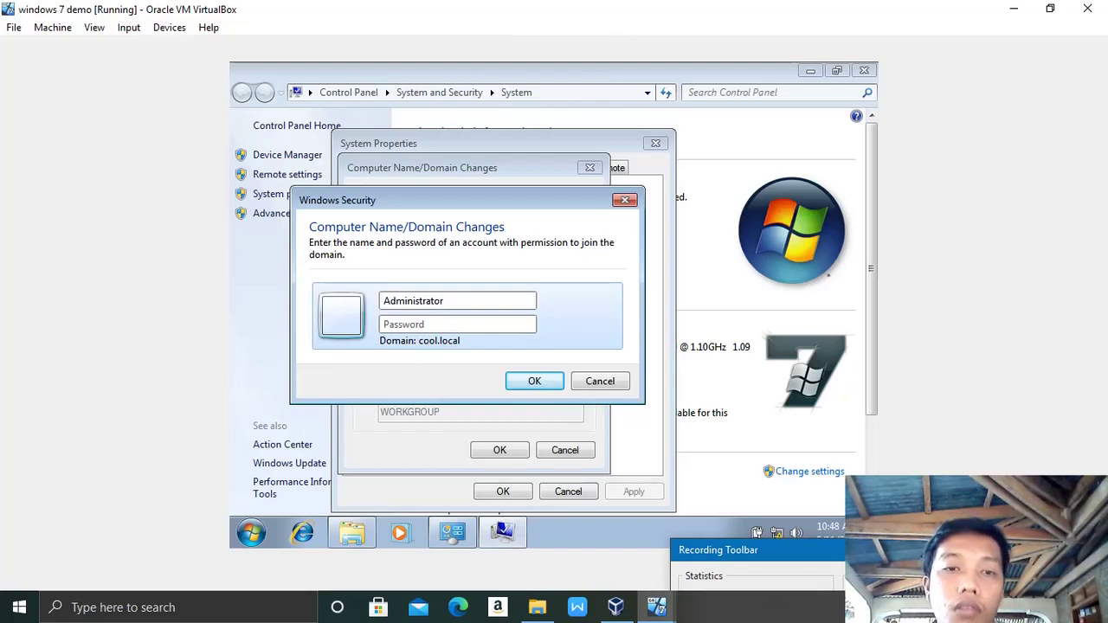
key(Caps_Lock)
text(P)
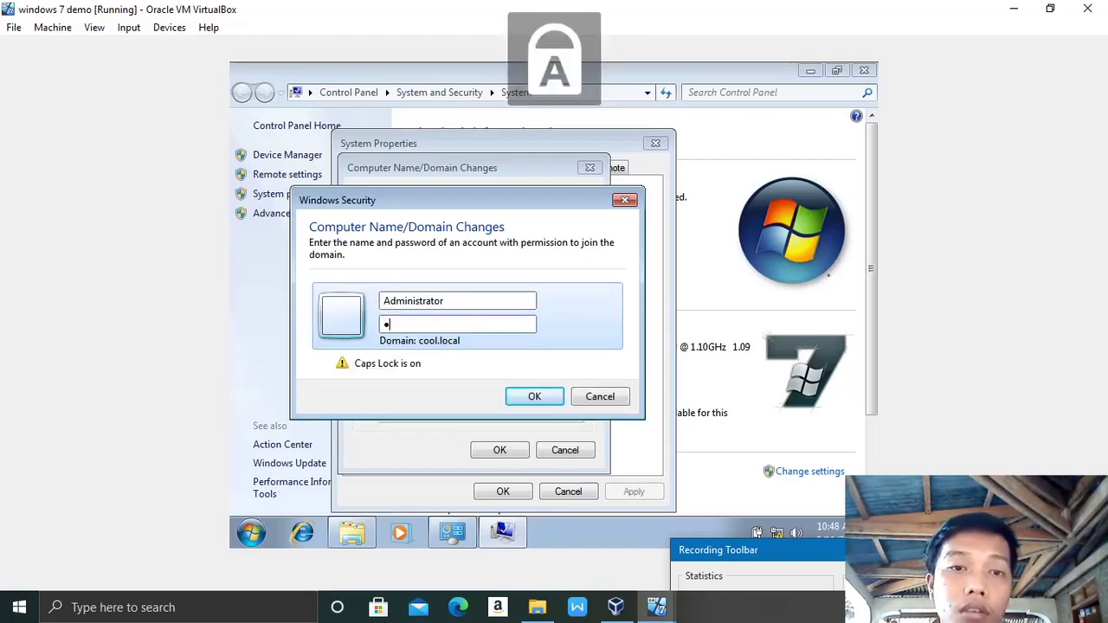
key(Caps_Lock)
text(a$$w0rd123)
key(Return)
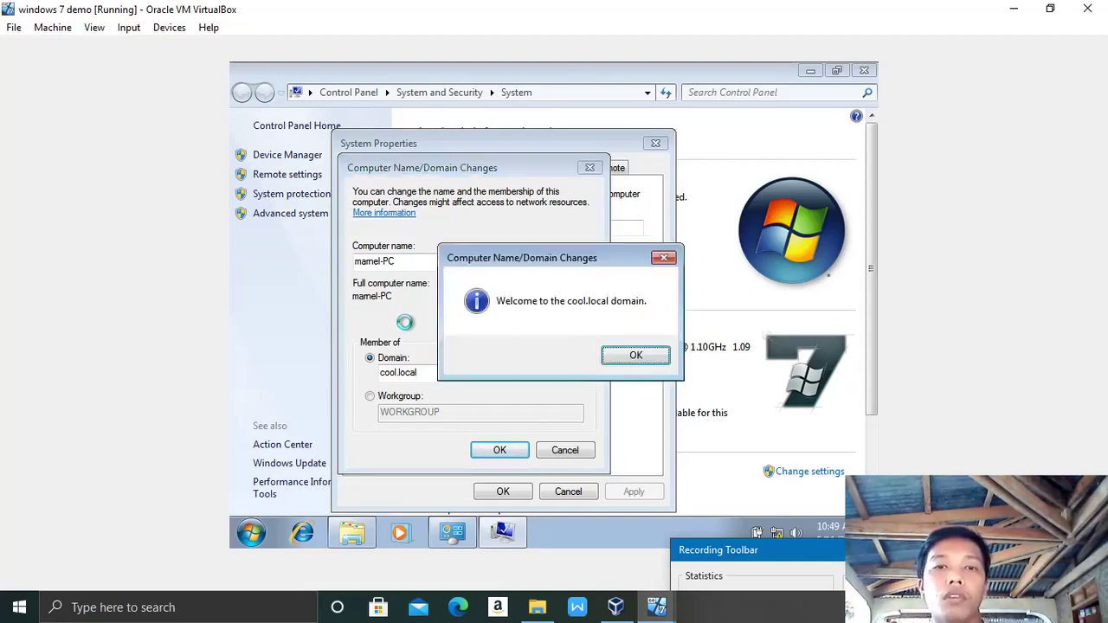
Step: Acknowledge the cool.local welcome and restart notices, close System Properties, and restart now
click(635, 355)
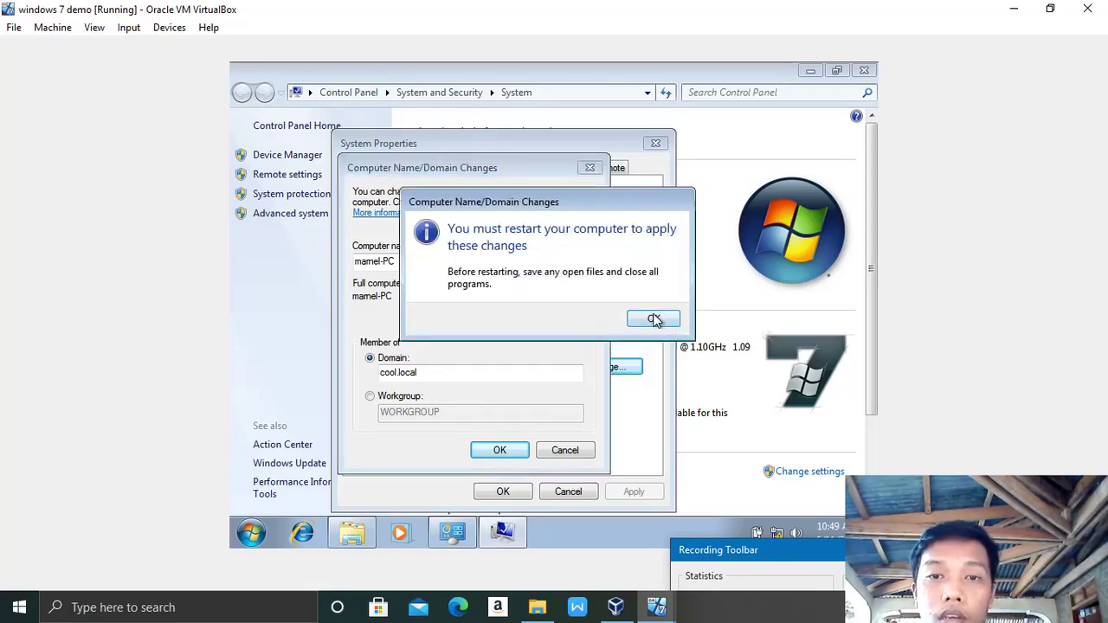
click(651, 319)
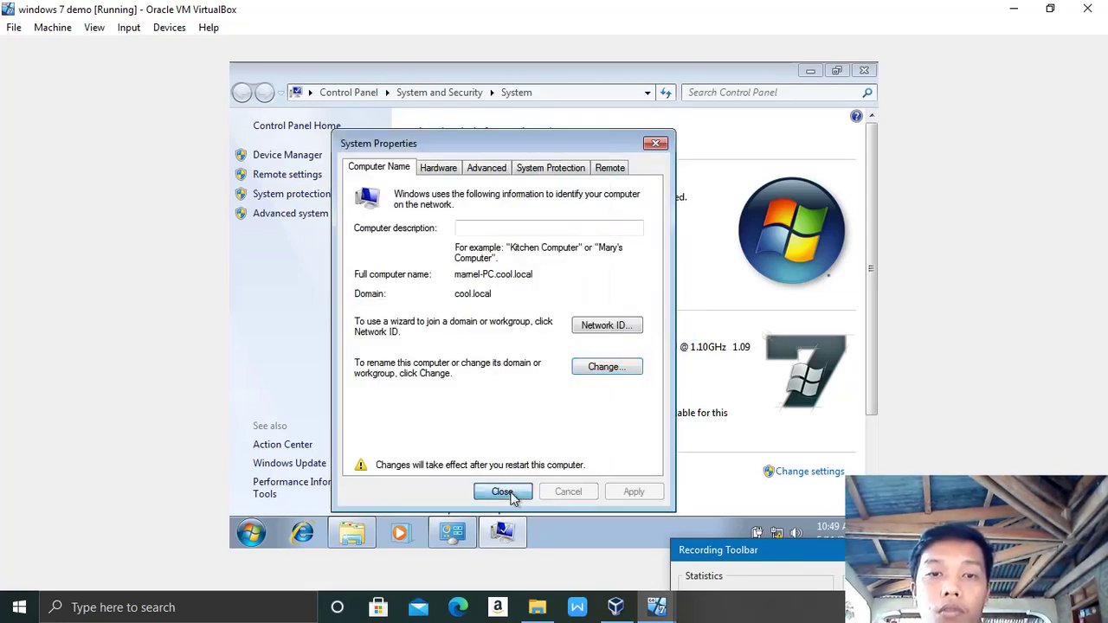
click(513, 492)
click(564, 313)
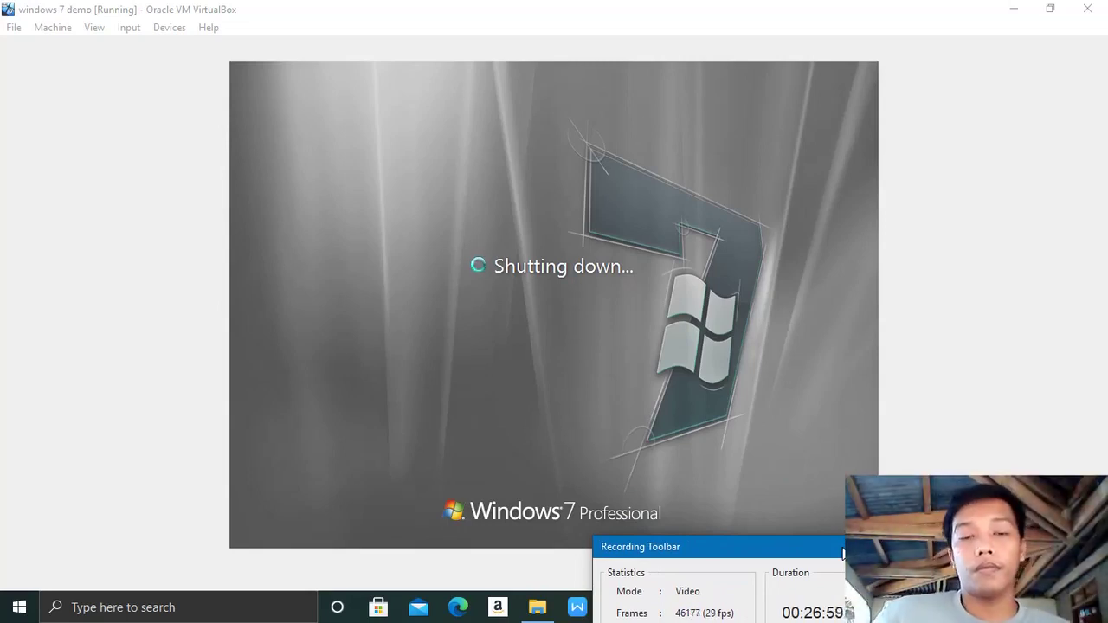
Step: Check the Server Demo VM briefly, then return to the rebooting Windows 7 guest
drag(802, 547, 945, 562)
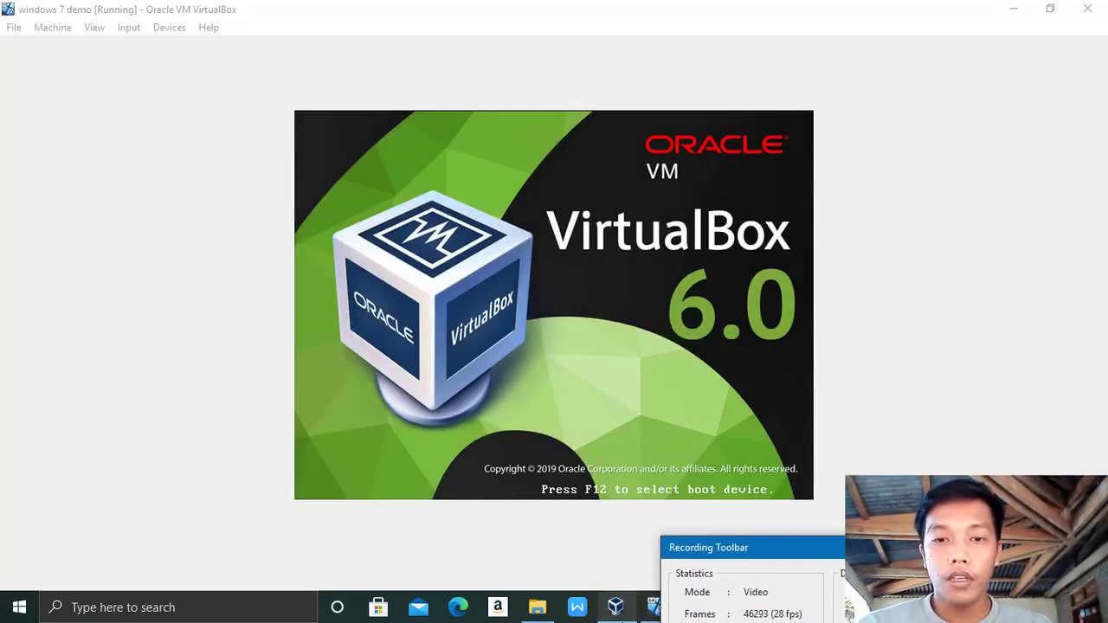
mouse_move(651, 609)
click(566, 544)
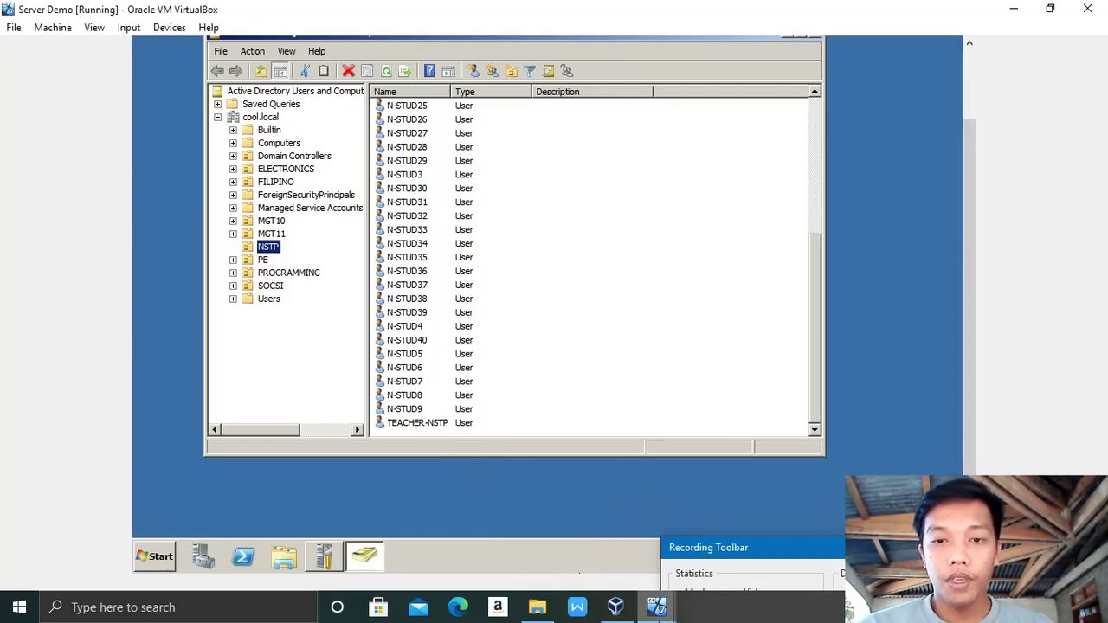
mouse_move(656, 606)
click(706, 543)
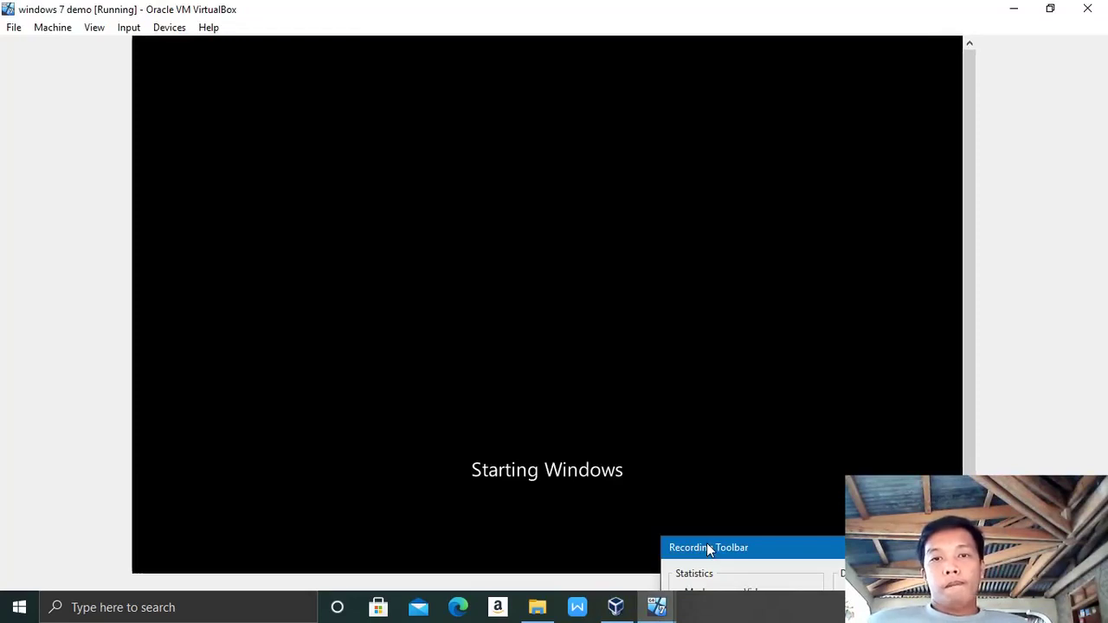
click(811, 538)
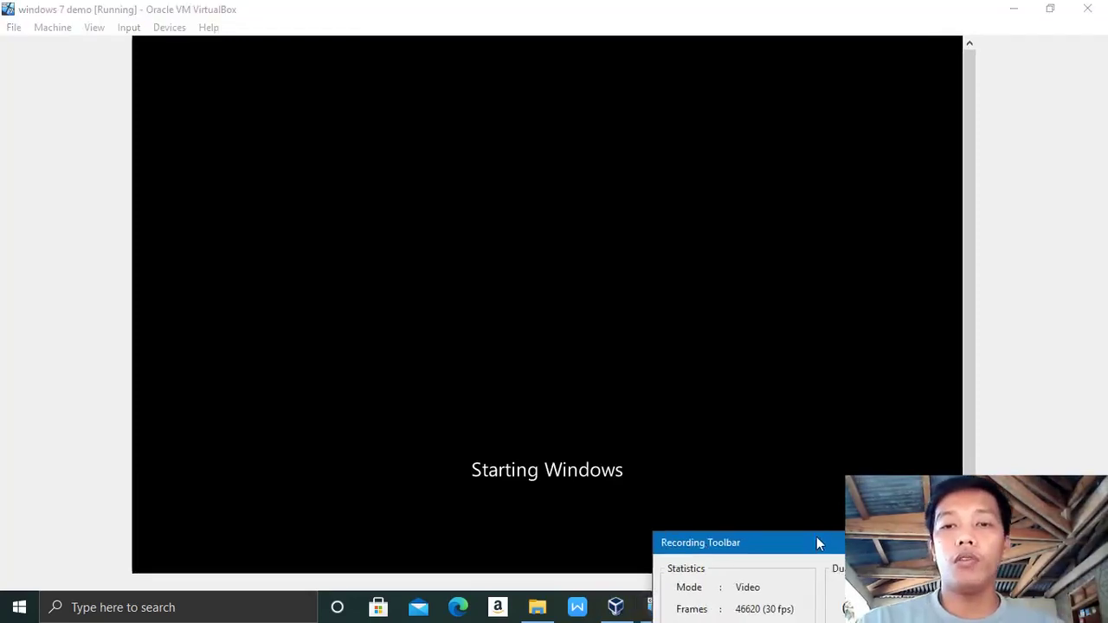
drag(816, 537, 758, 505)
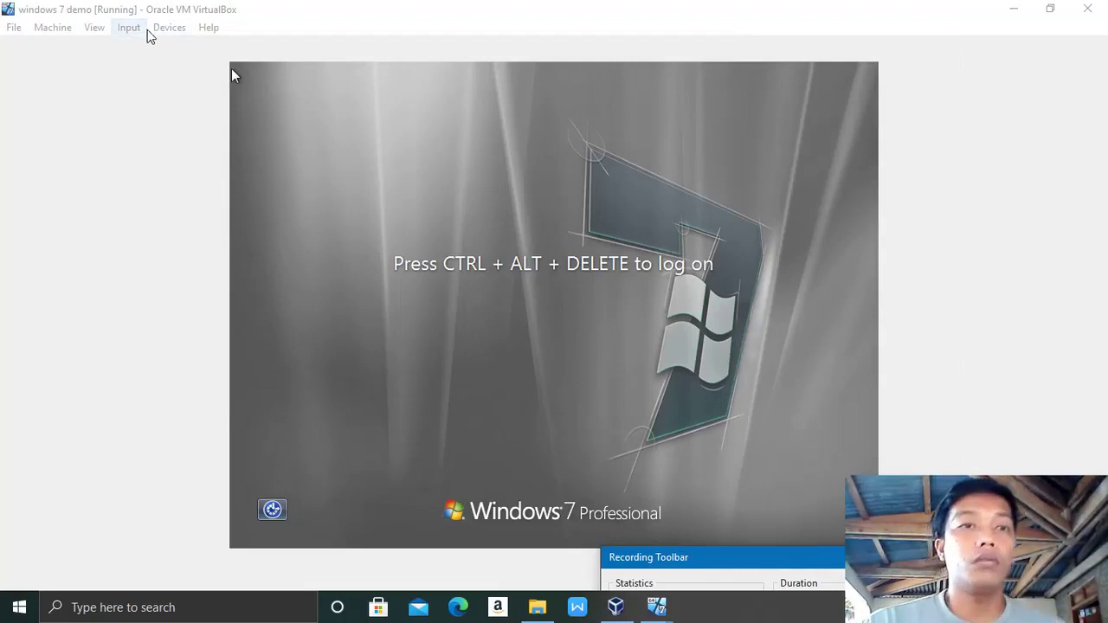
Step: Send Ctrl-Alt-Del to the guest and choose Switch User, then Other User
click(129, 28)
mouse_move(151, 54)
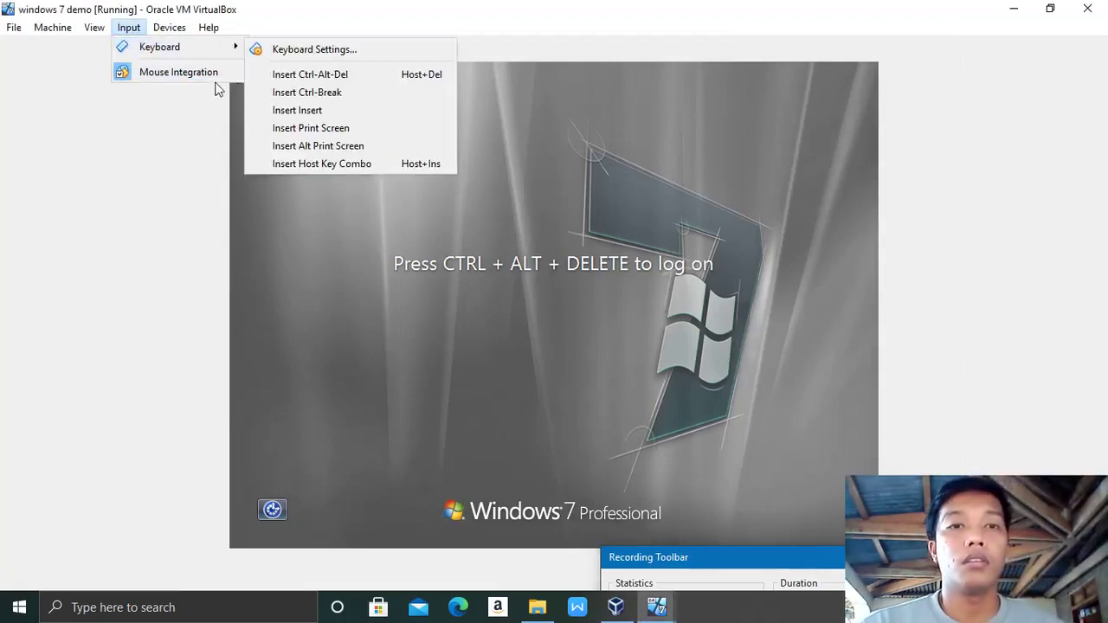
click(291, 75)
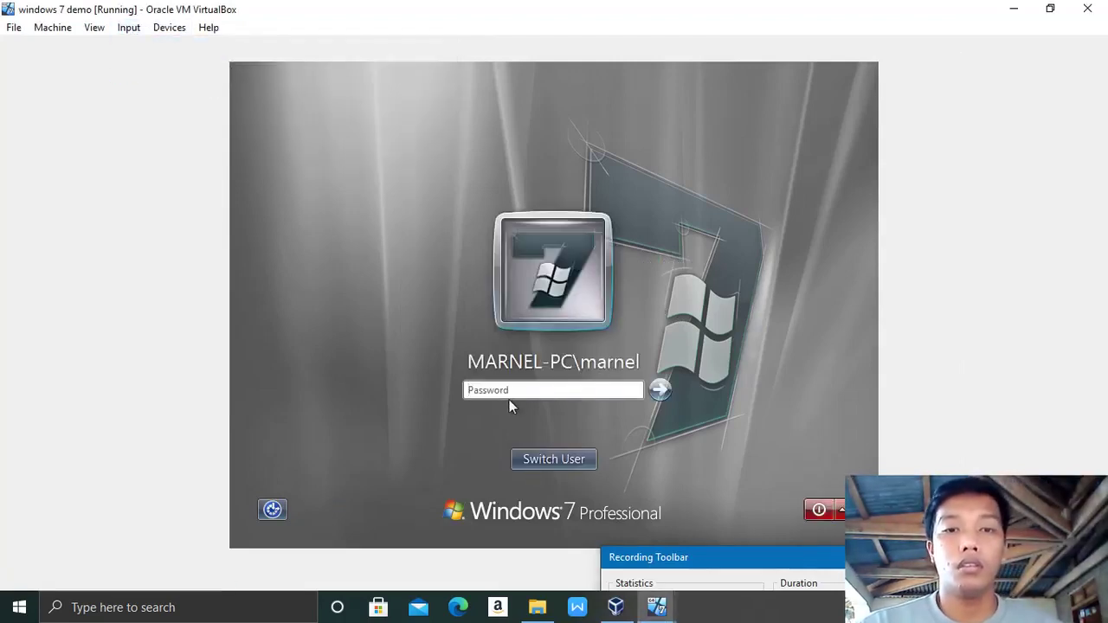
click(553, 464)
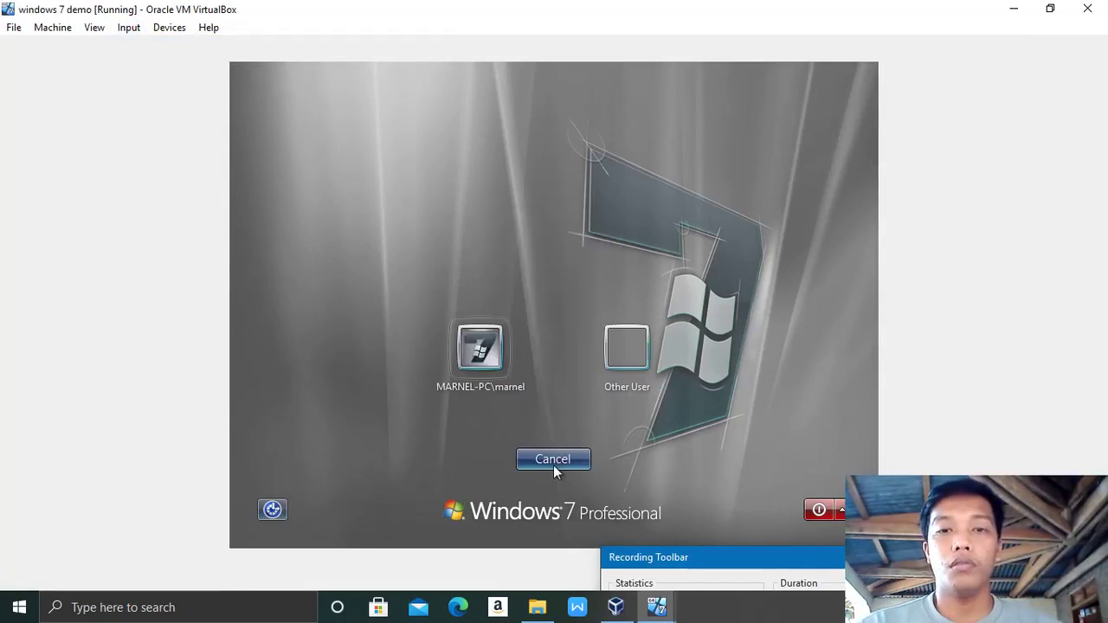
click(637, 367)
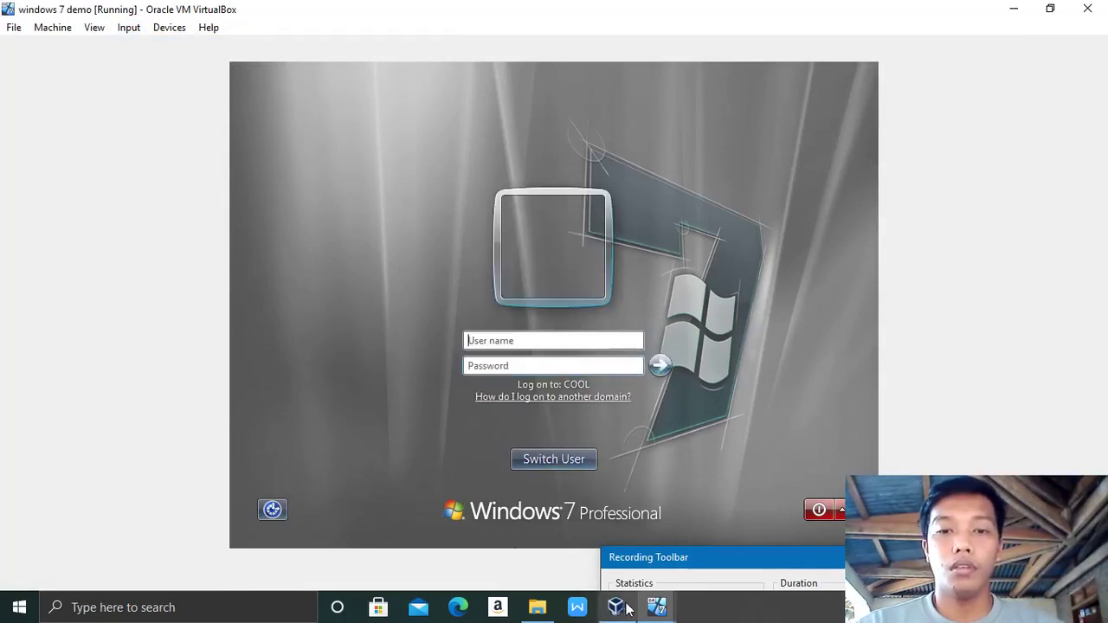
Step: Sign in with the NSTP teacher domain account's user name and password
mouse_move(616, 607)
mouse_move(591, 528)
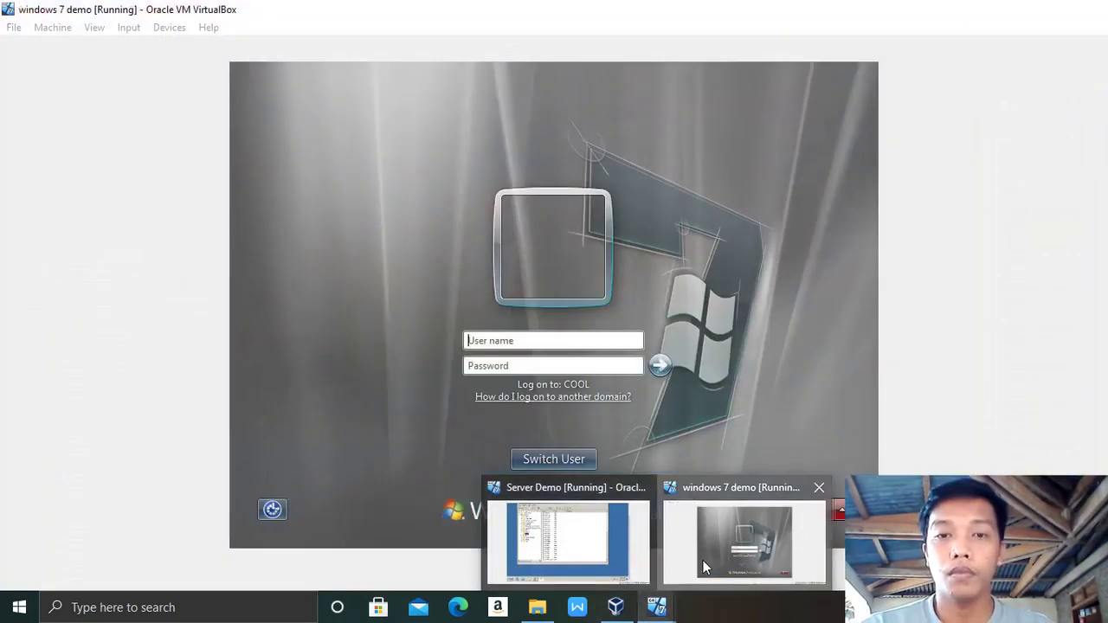
click(702, 560)
key(Caps_Lock)
text(TEA)
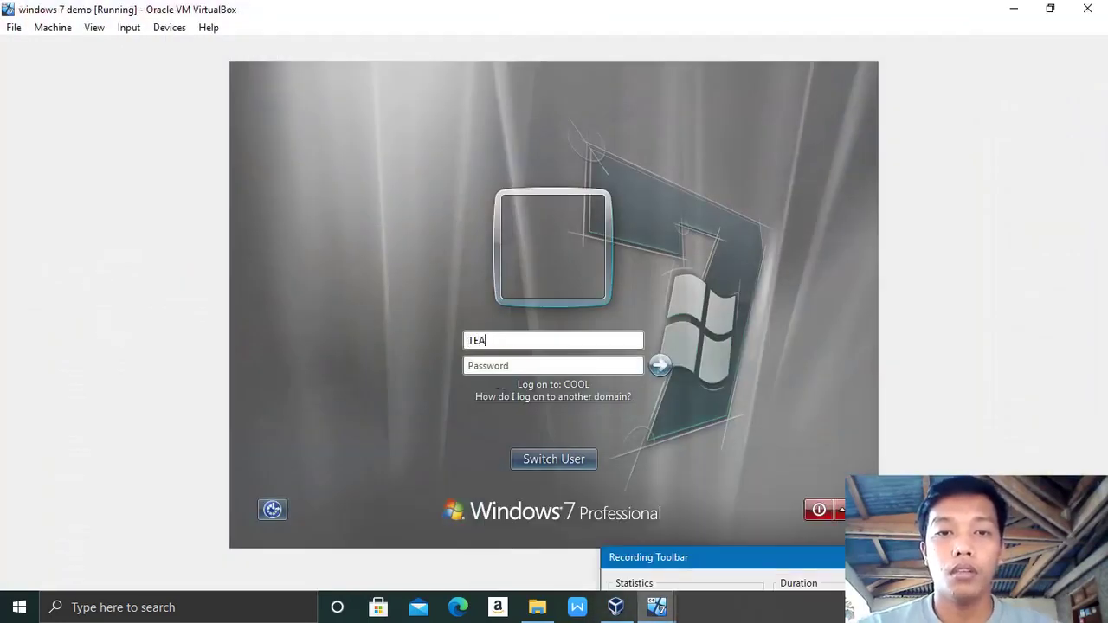
text(CHER-NSTP)
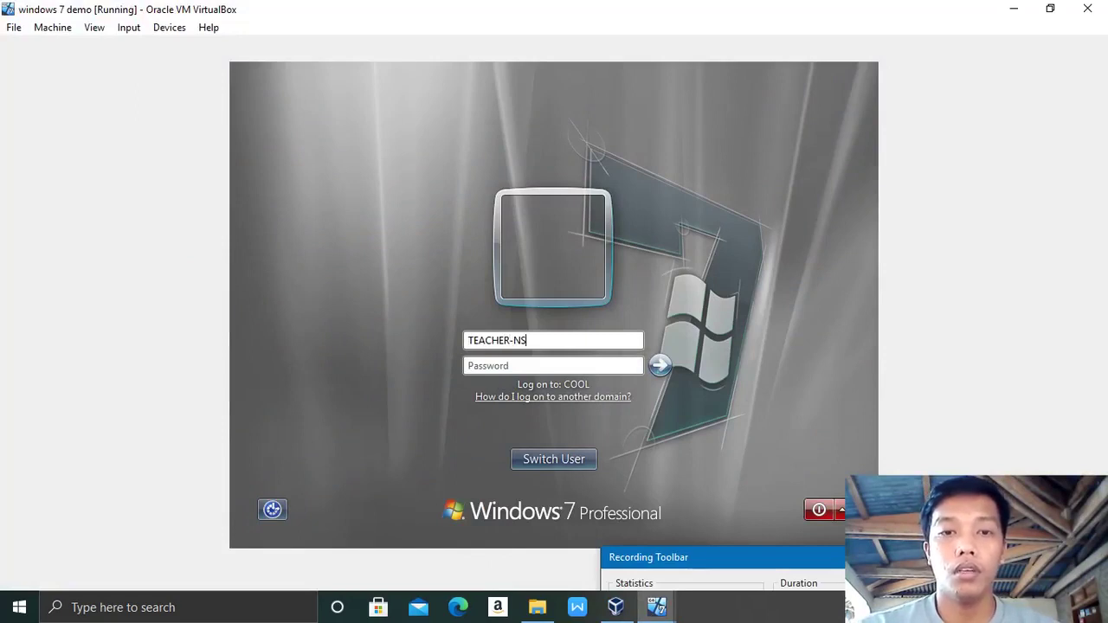
click(484, 366)
text(A)
key(Caps_Lock)
text(dmin12)
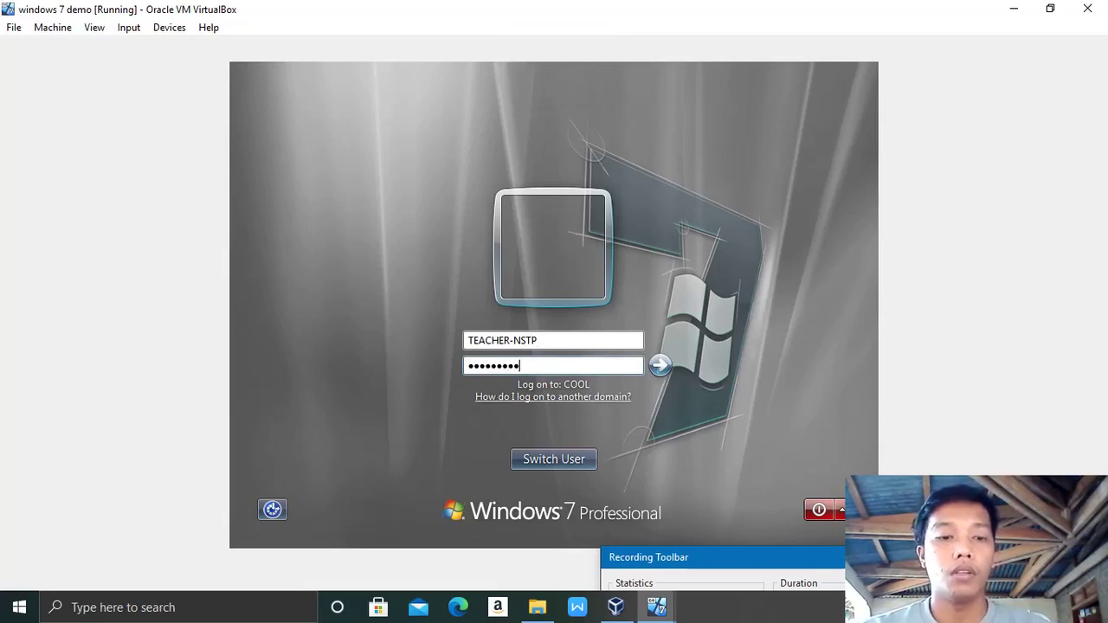
key(Return)
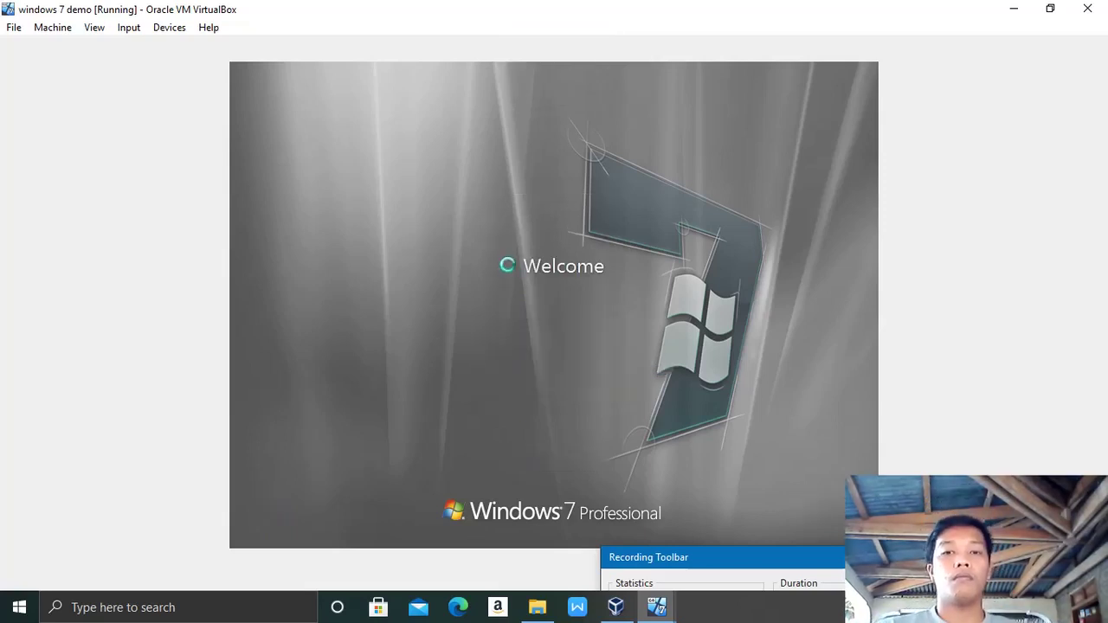
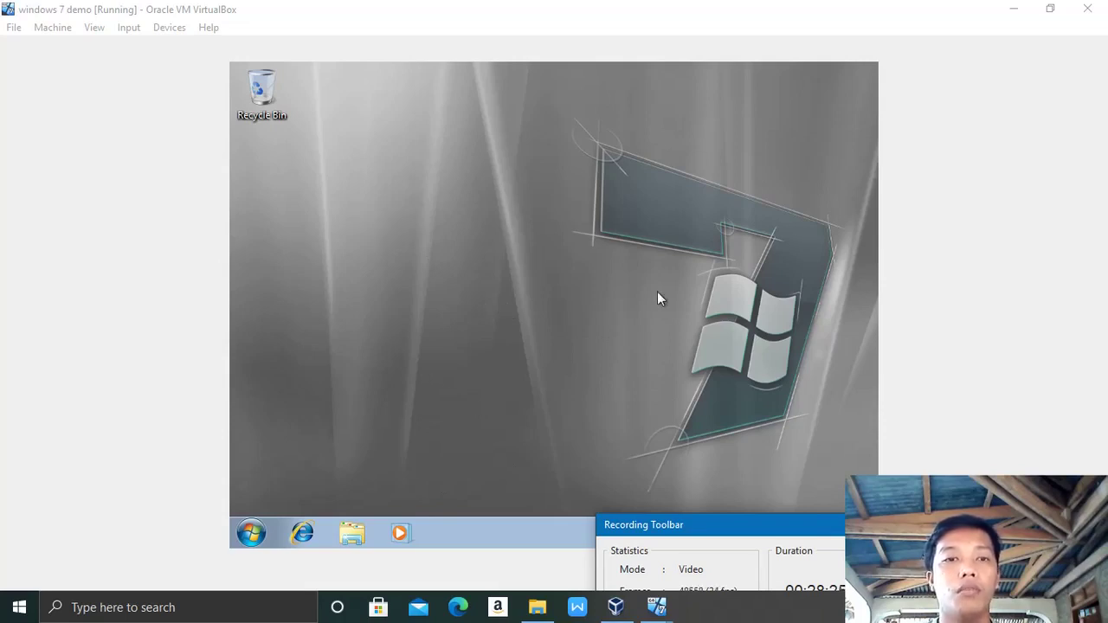
click(249, 534)
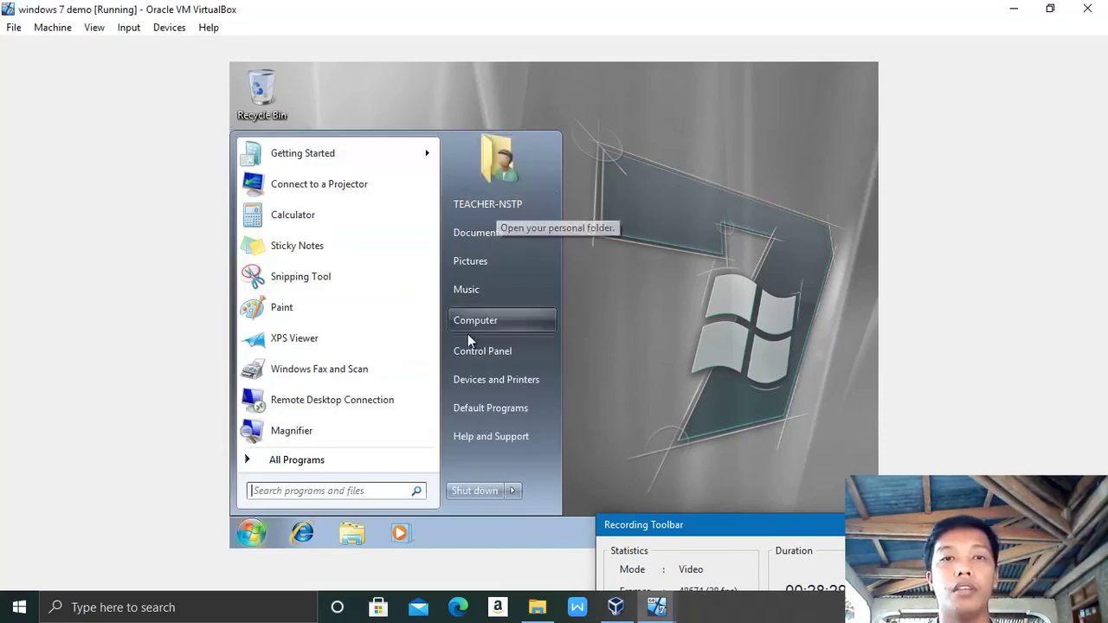
click(697, 329)
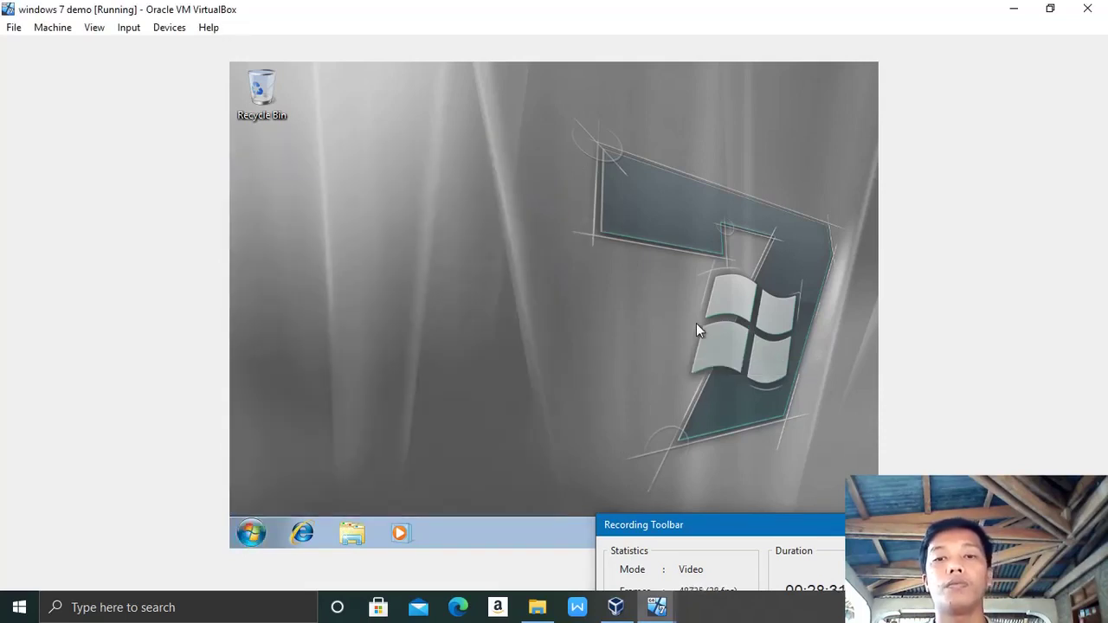